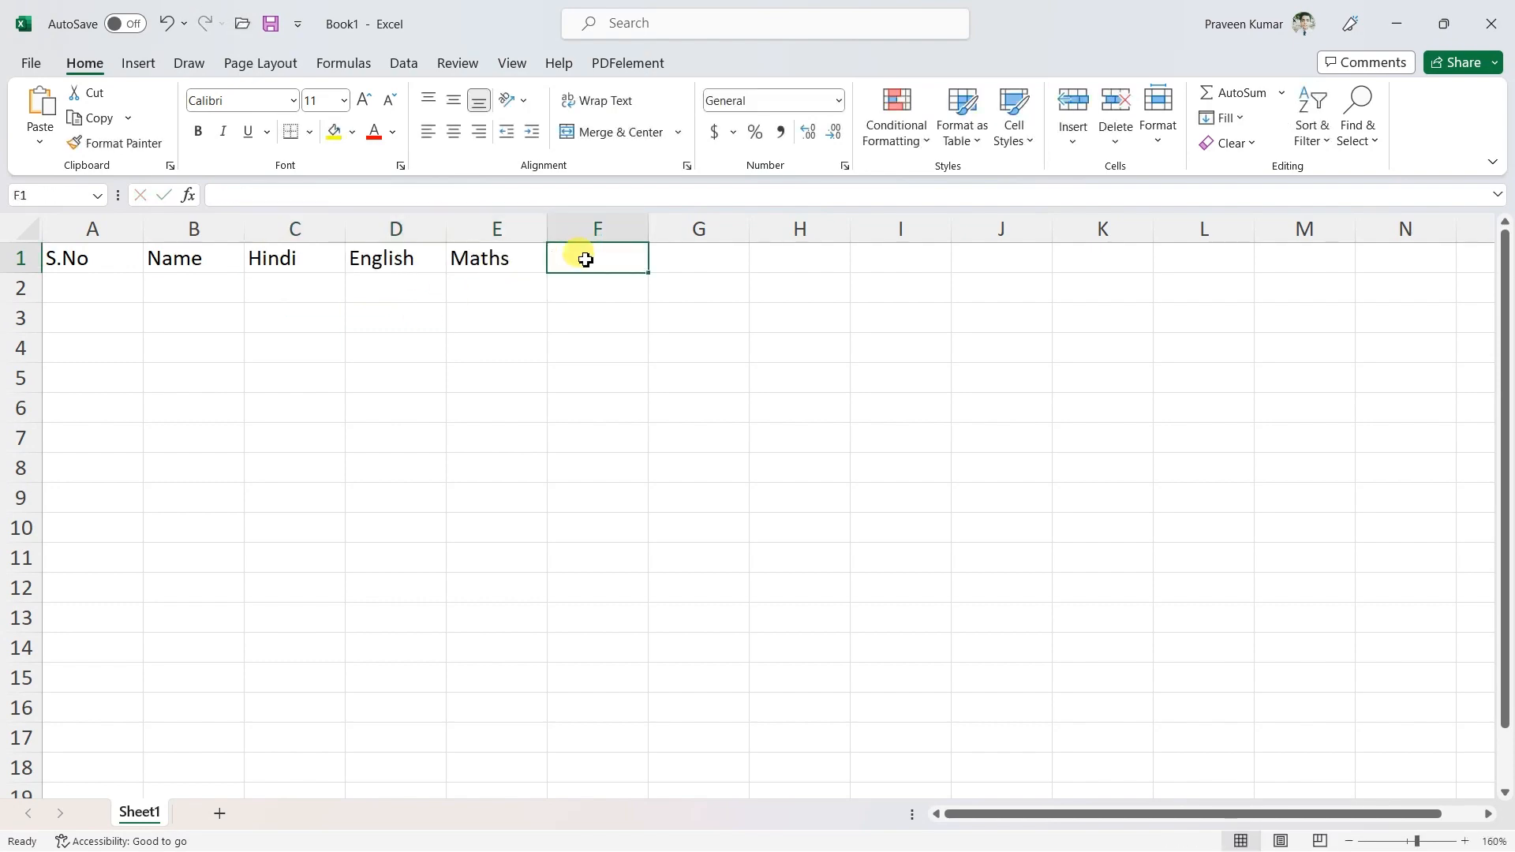
# Step: Add the column headers Total, Average and Pass/Fail in cells F1 to H1
pyautogui.write('Total\tAverage')
pyautogui.press('Tab')
pyautogui.write('Pass/Fail')
pyautogui.press('Return')
# Step: Number the rows 1 to 5 in A2:A6 and enter the five student names in B2:B6
pyautogui.write('1')
pyautogui.press('Return')
pyautogui.write('2')
pyautogui.moveTo(95, 288); pyautogui.dragTo(142, 412)
pyautogui.click(195, 498)
pyautogui.click(181, 292)
pyautogui.write('Ram Mohan Raj Rajesh Piyush')
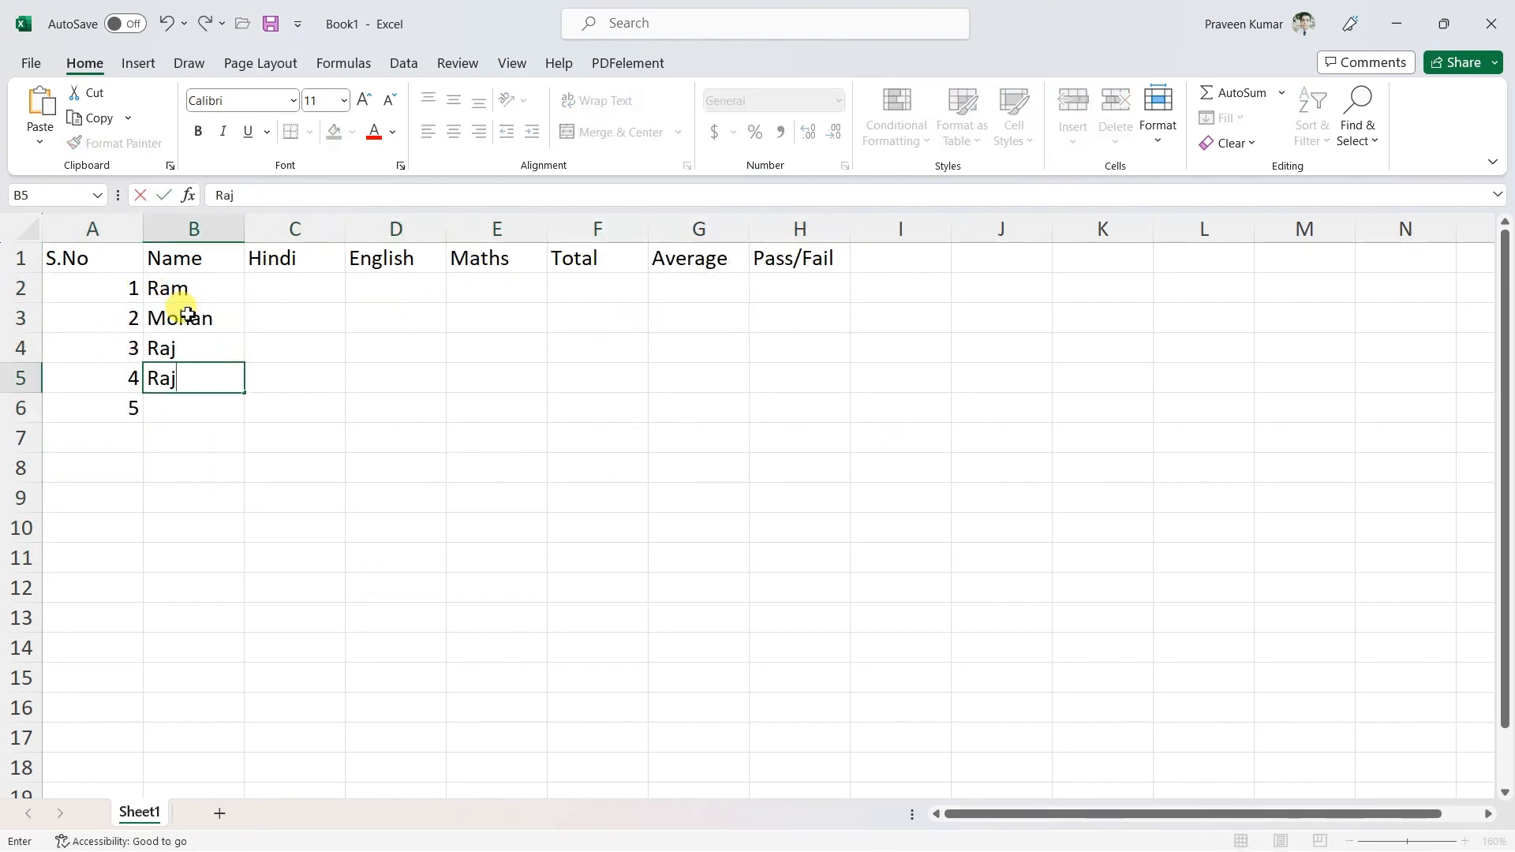
# Step: Enter the Hindi, English and Maths marks 45, 78, 89 in row 2 and 14, 15, 59 in row 3
pyautogui.click(319, 292)
pyautogui.write('45 14')
pyautogui.click(402, 290)
pyautogui.write('78 15')
pyautogui.click(481, 292)
pyautogui.write('89 59')
# Step: Enter the Hindi, English and Maths marks 78, 88, 56 in row 4, 12, 99, 23 in row 5 and 89, 99, 89 in row 6
pyautogui.click(309, 348)
pyautogui.write('78')
pyautogui.click(398, 348)
pyautogui.write('88 99')
pyautogui.click(489, 349)
pyautogui.write('56 23')
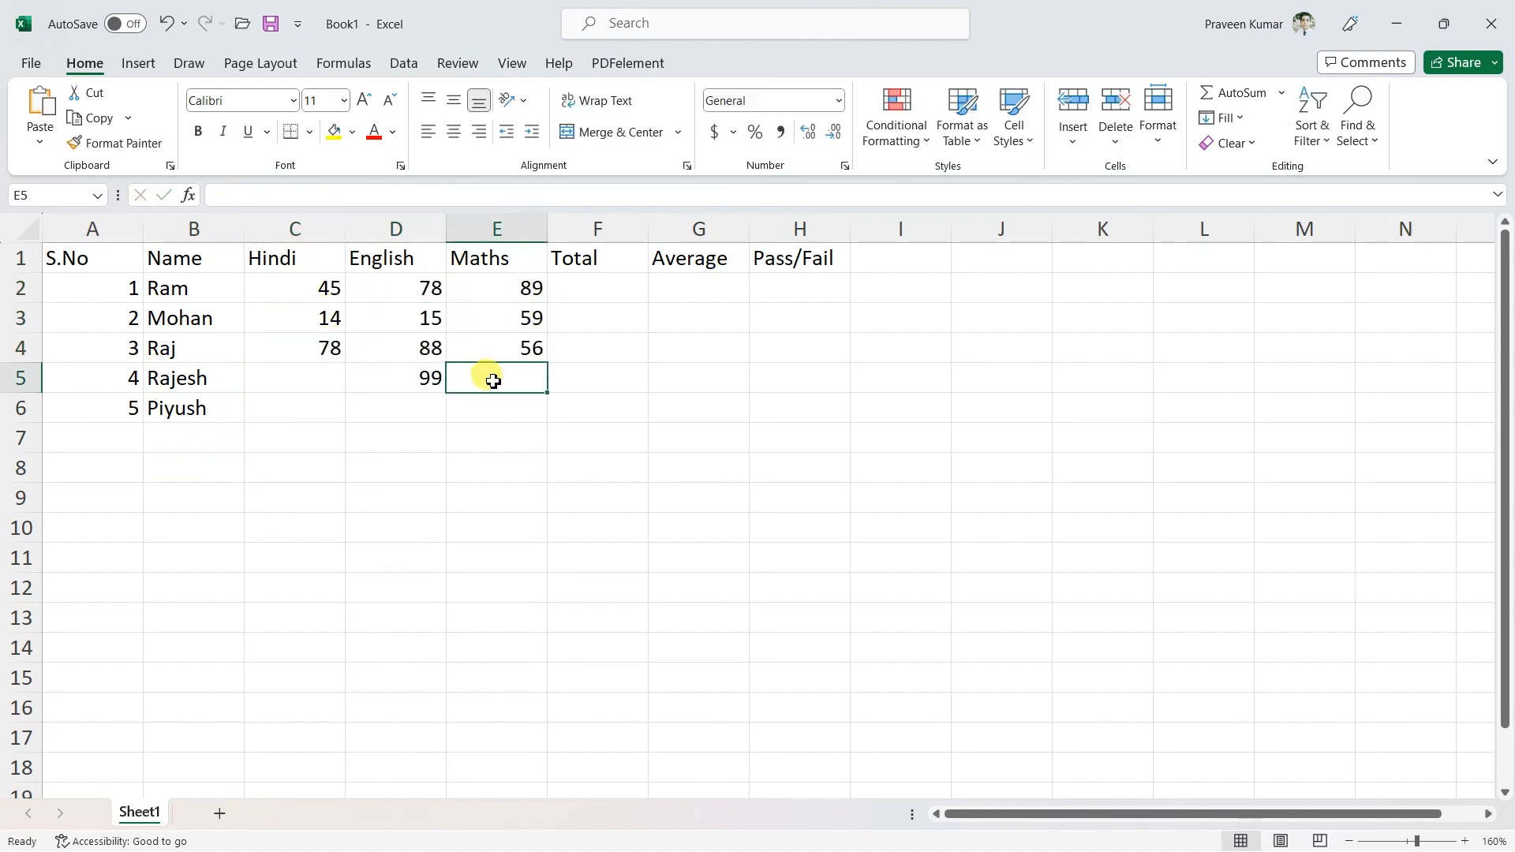
pyautogui.click(309, 379)
pyautogui.write('12 89')
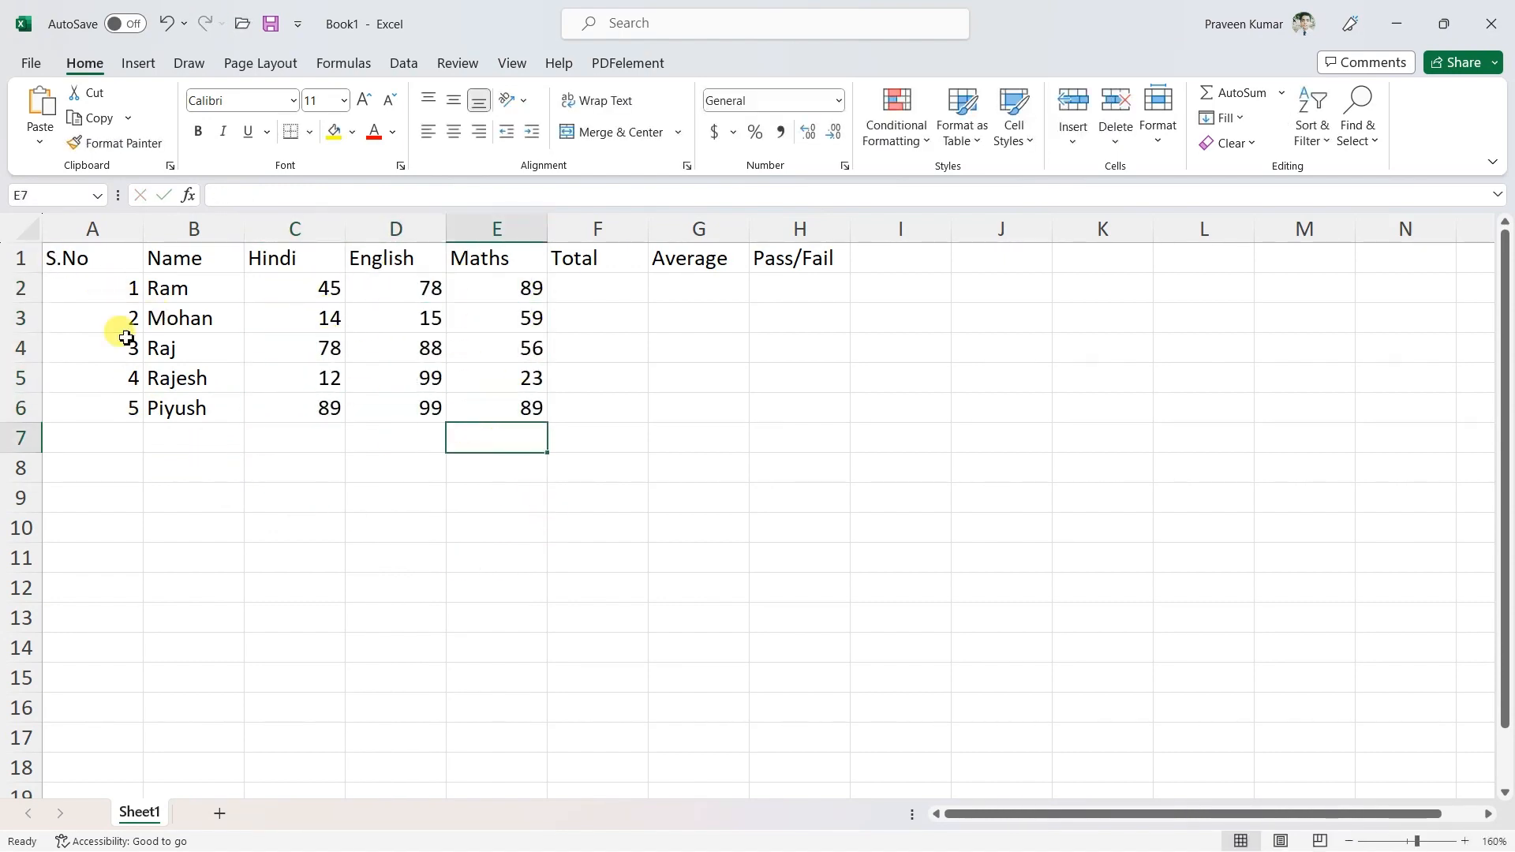
pyautogui.click(109, 285)
pyautogui.moveTo(109, 285); pyautogui.dragTo(105, 406)
pyautogui.click(197, 441)
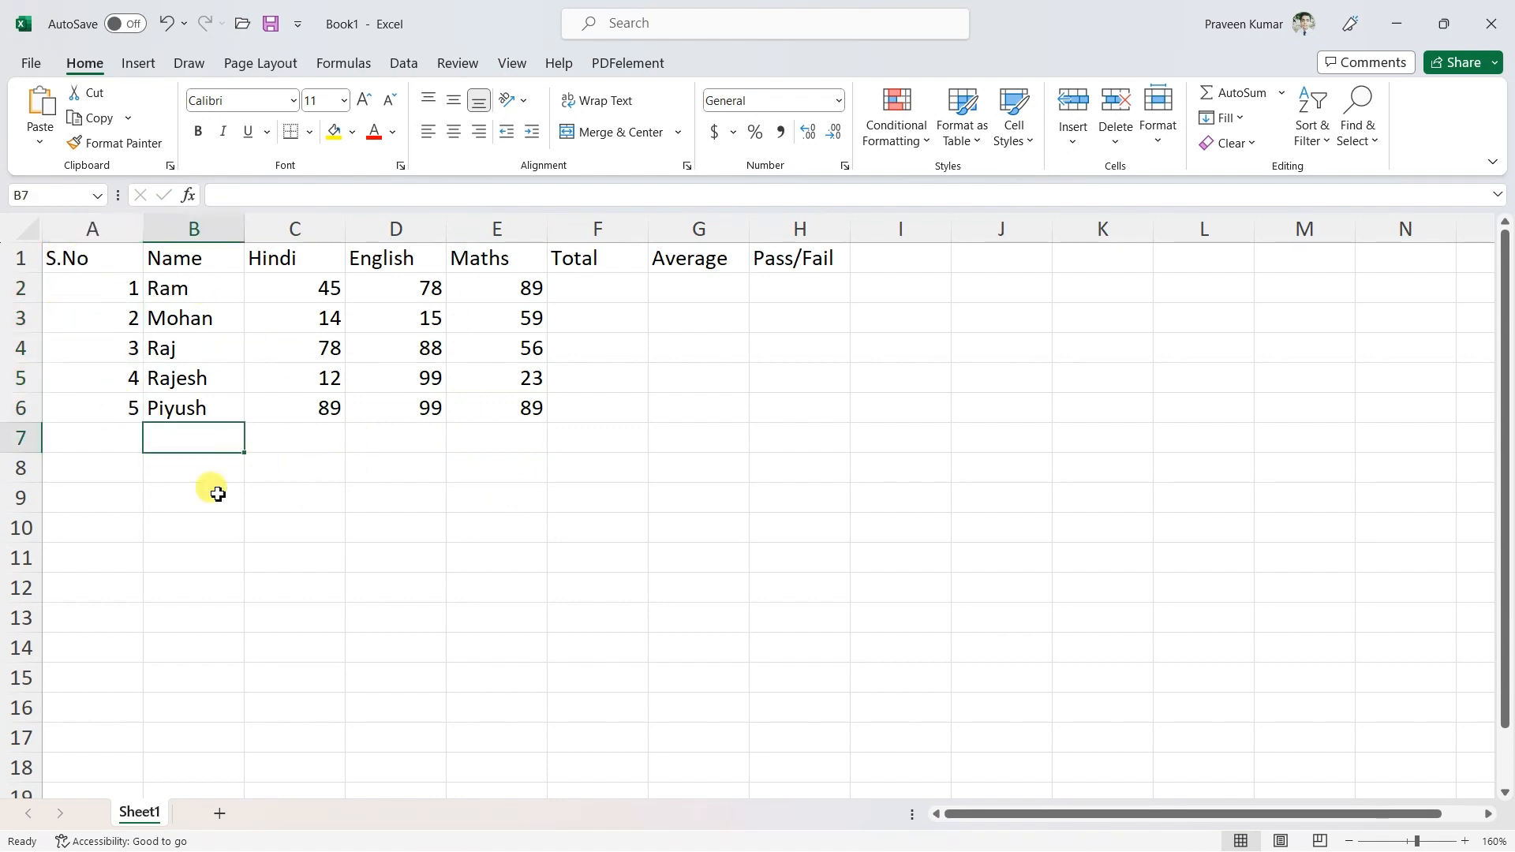
pyautogui.click(324, 522)
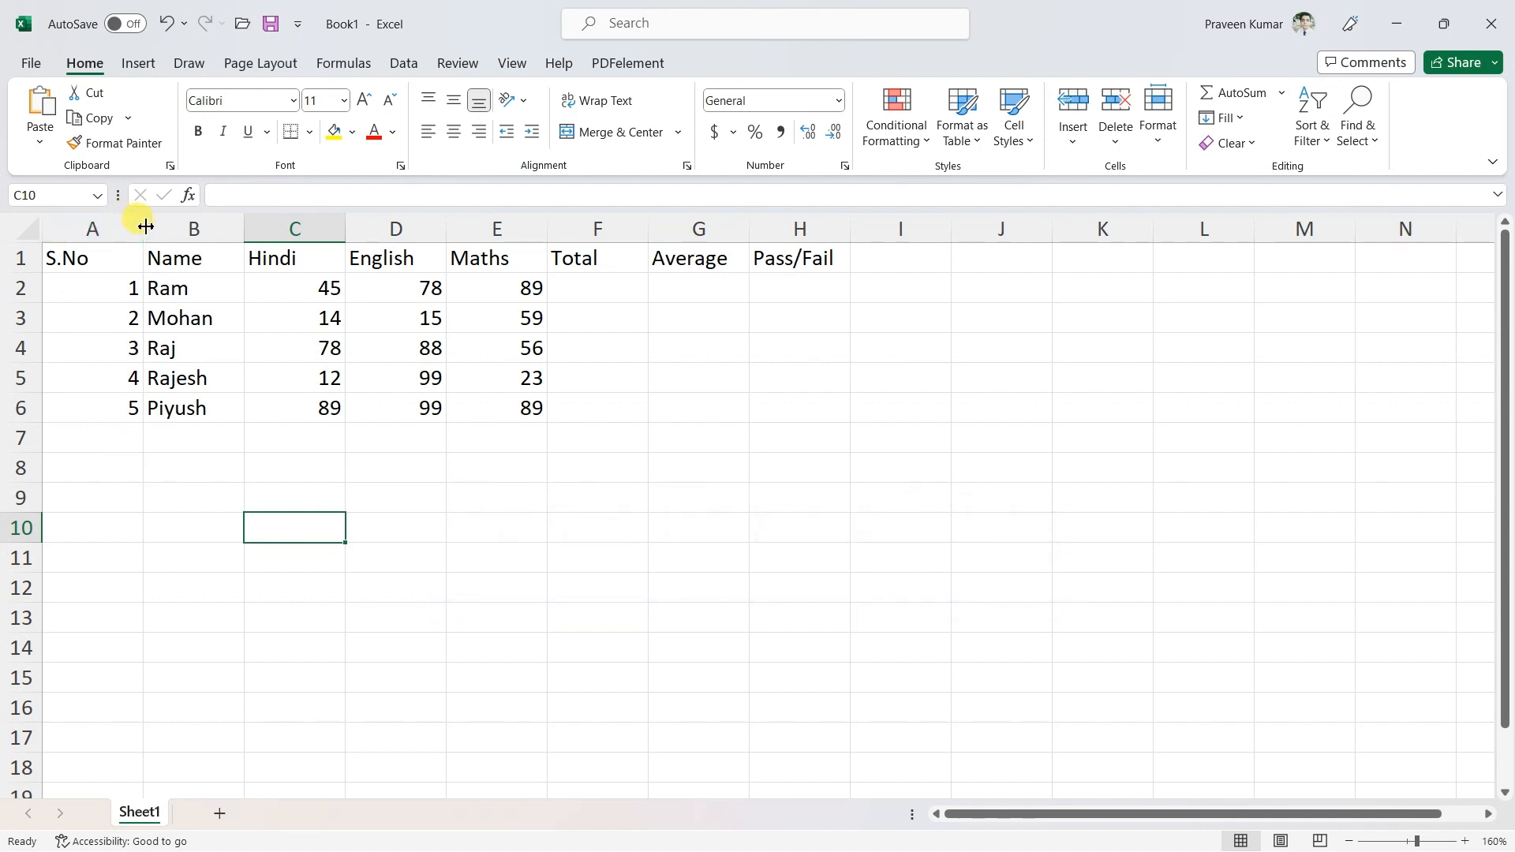
# Step: Narrow the S.No column to just fit its header, and autofit the widths of the Name and Hindi columns
pyautogui.moveTo(146, 227); pyautogui.dragTo(97, 229)
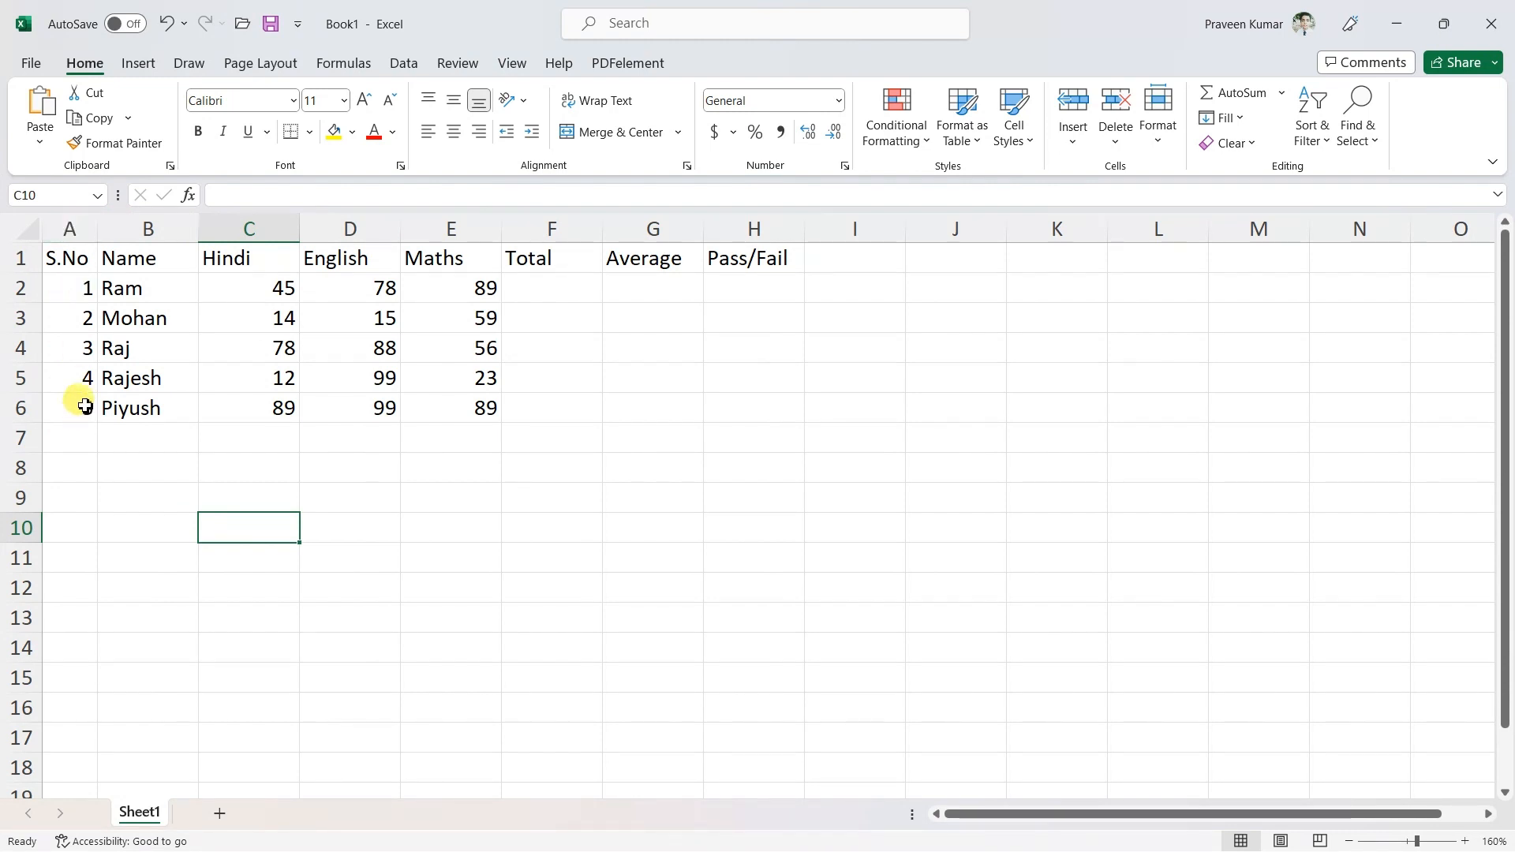
pyautogui.doubleClick(198, 228)
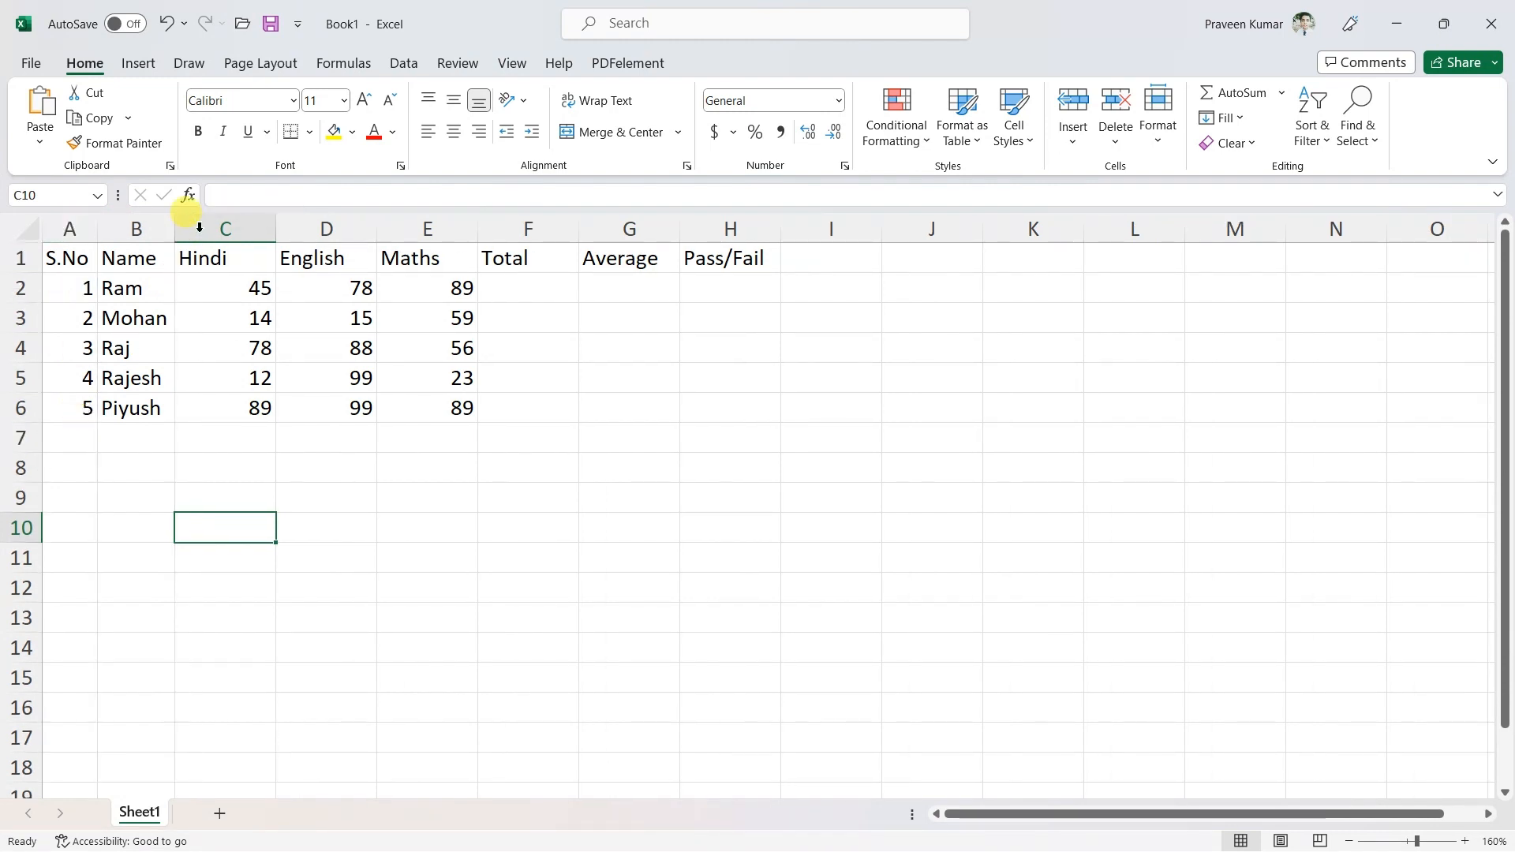
pyautogui.doubleClick(274, 229)
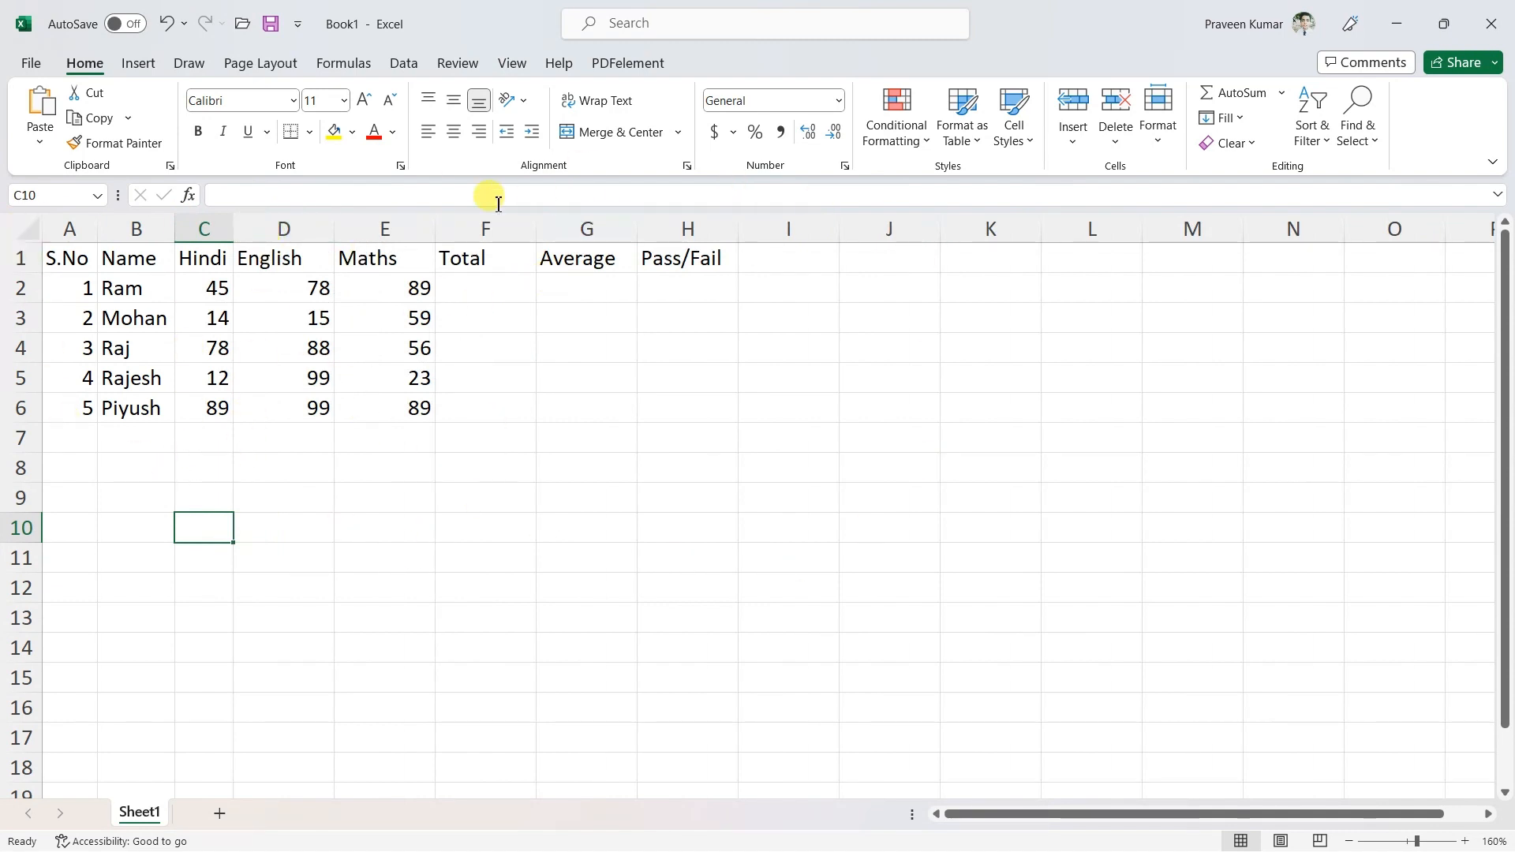
# Step: Select the whole sheet and autofit the width of every column to its contents
pyautogui.click(18, 223)
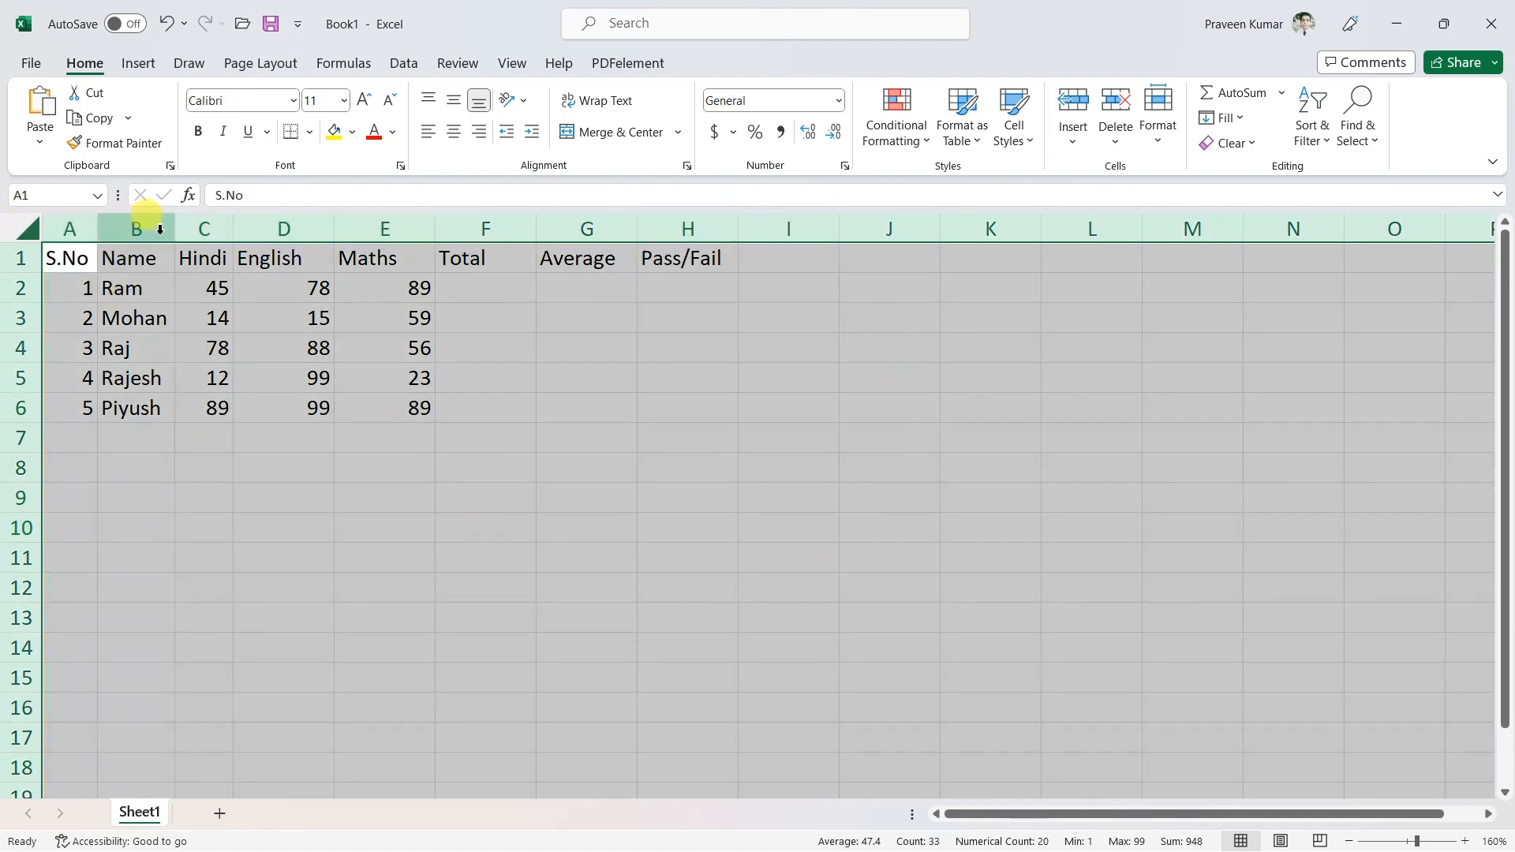
pyautogui.doubleClick(232, 228)
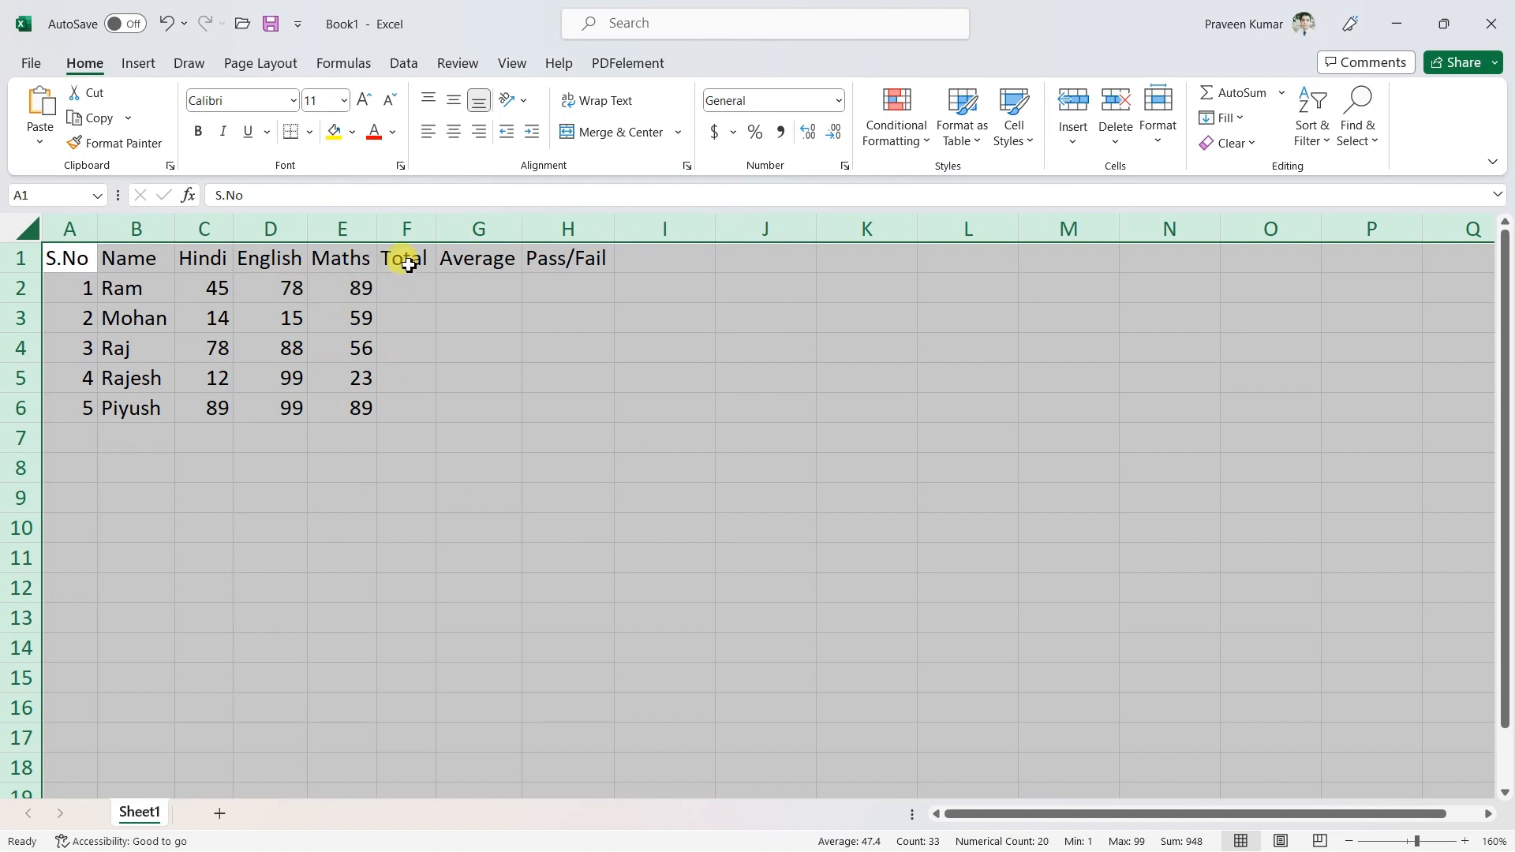
pyautogui.click(337, 254)
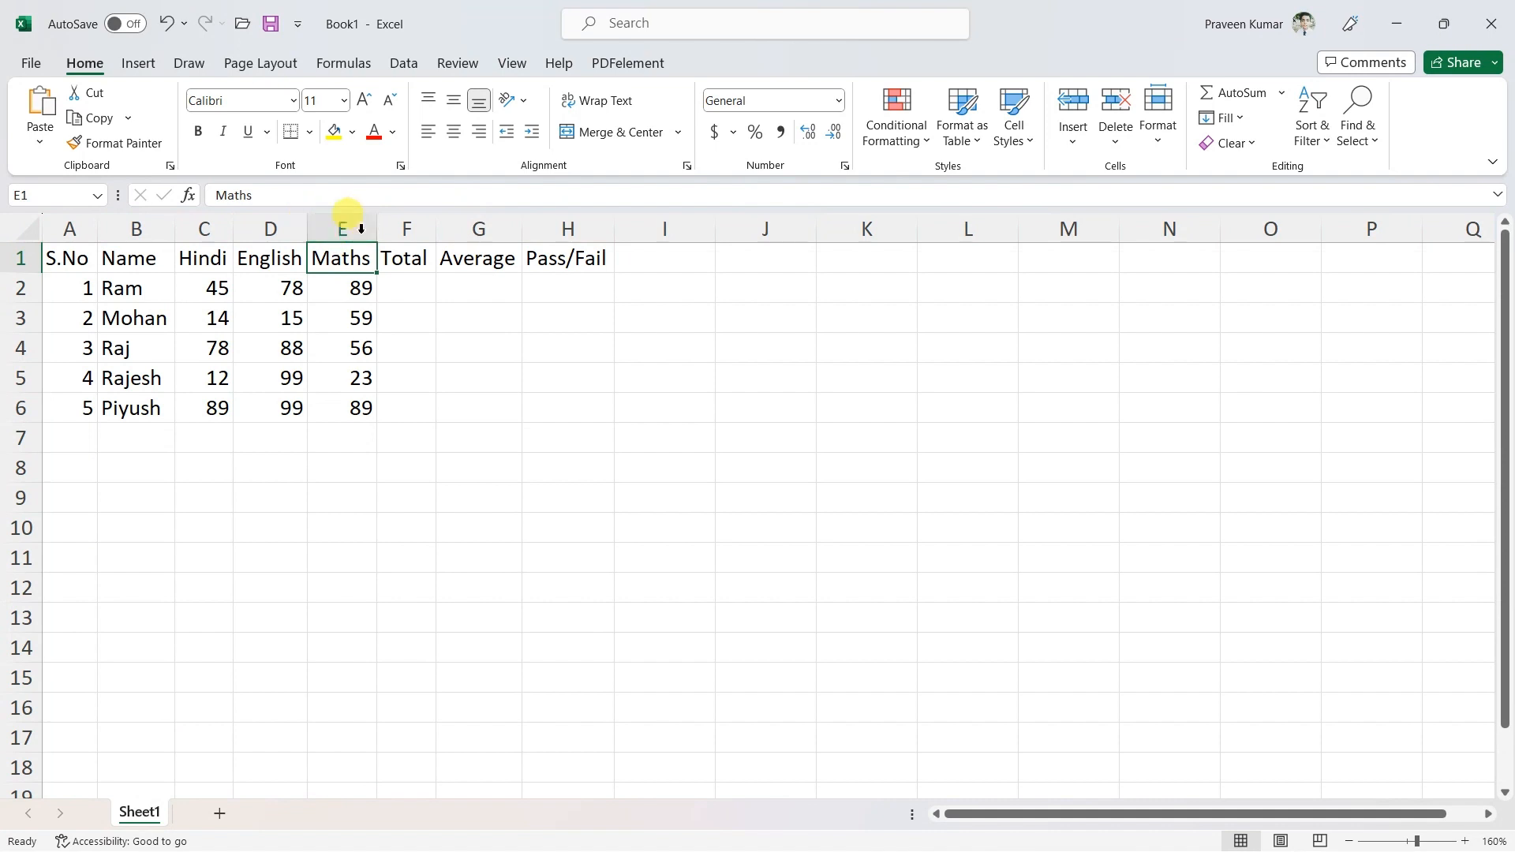
pyautogui.click(281, 468)
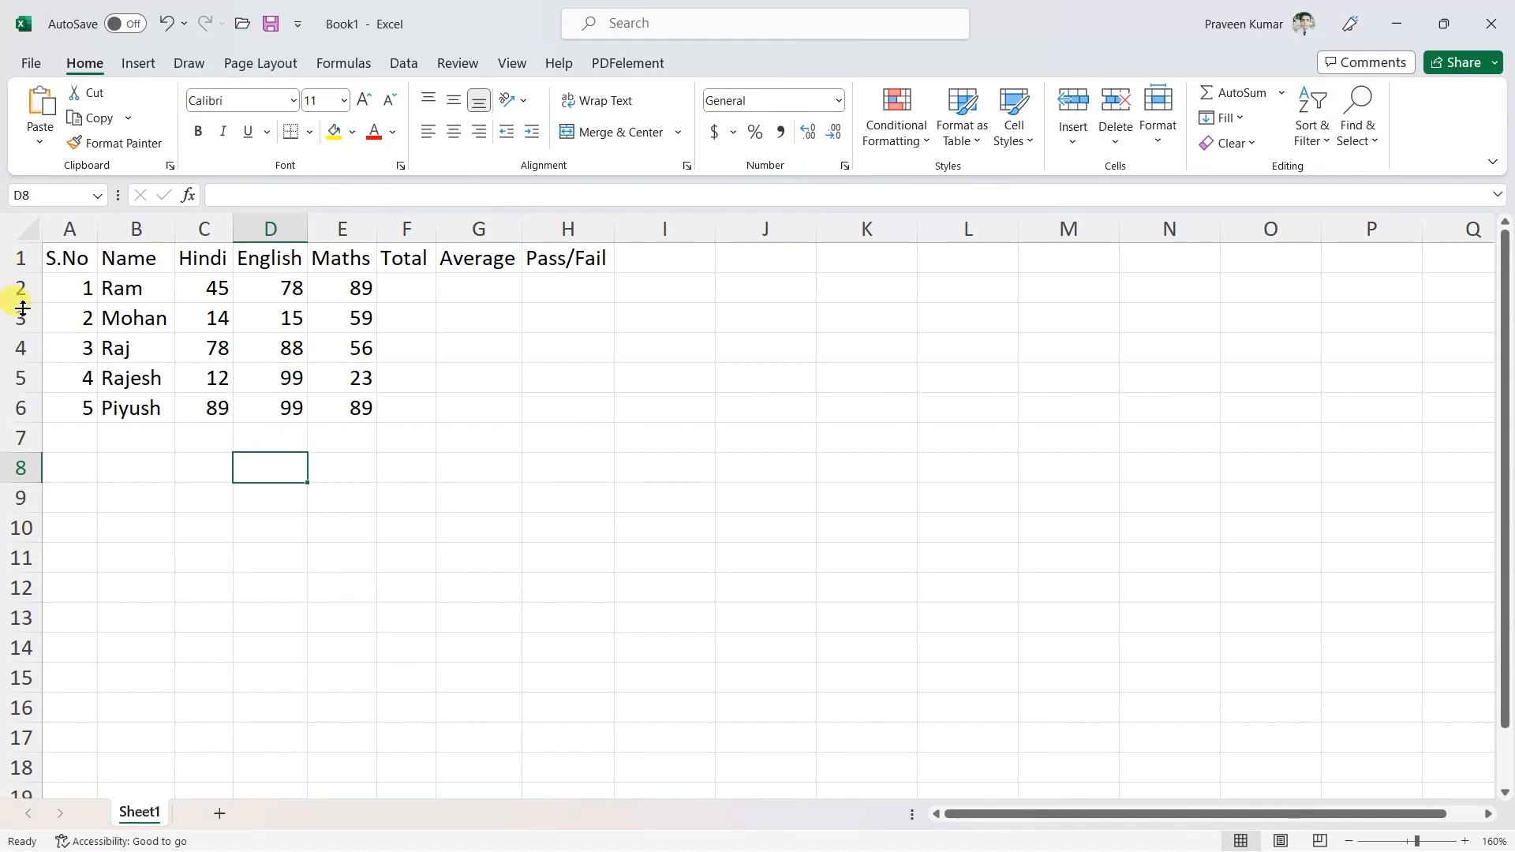
# Step: Make row 2 much taller and autofit its height back to the contents
pyautogui.moveTo(27, 304); pyautogui.dragTo(27, 383)
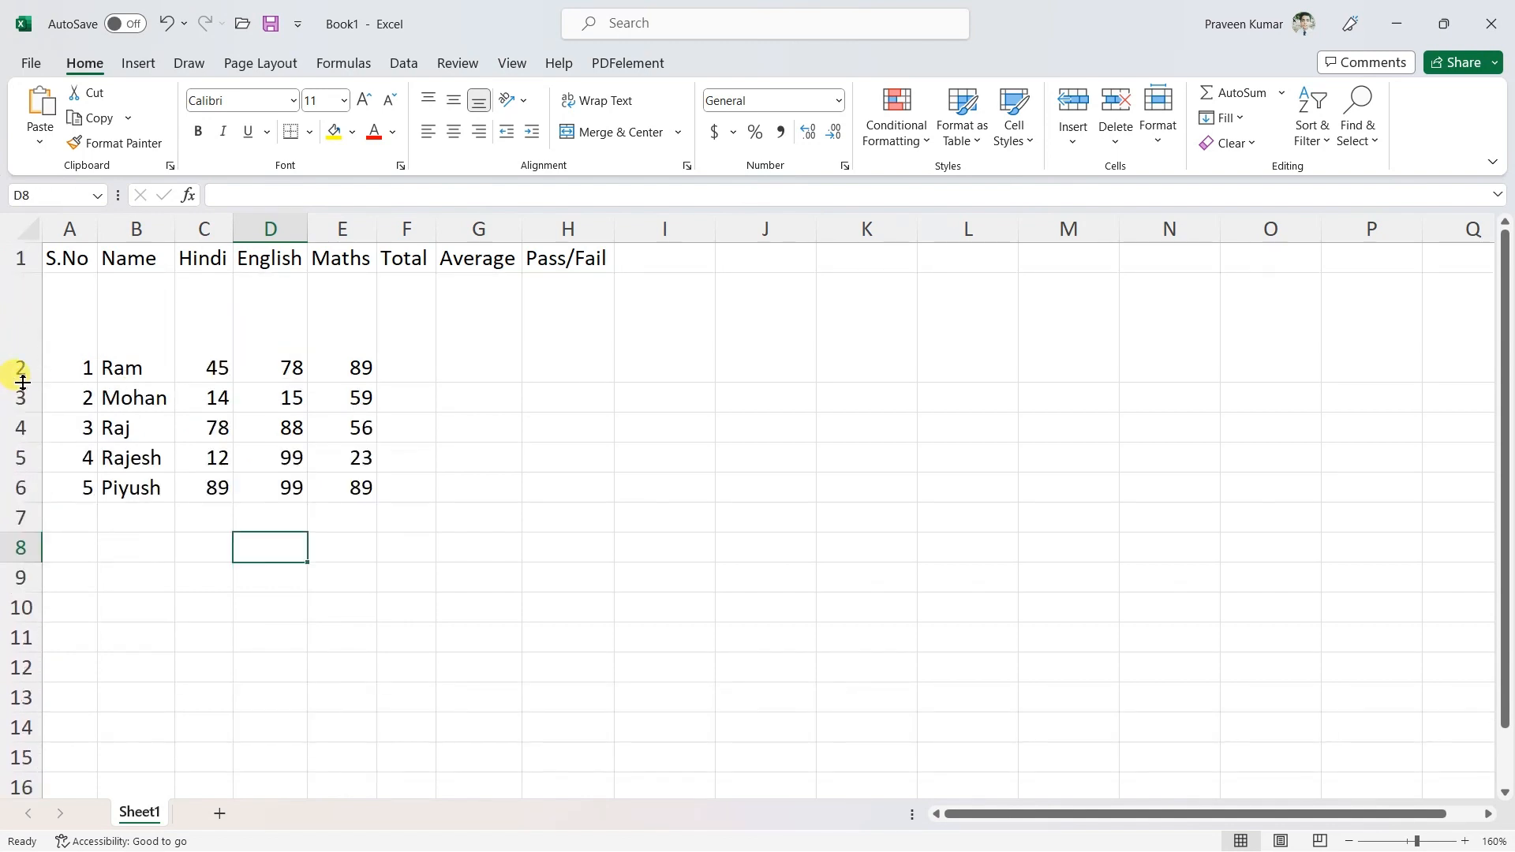
pyautogui.doubleClick(22, 383)
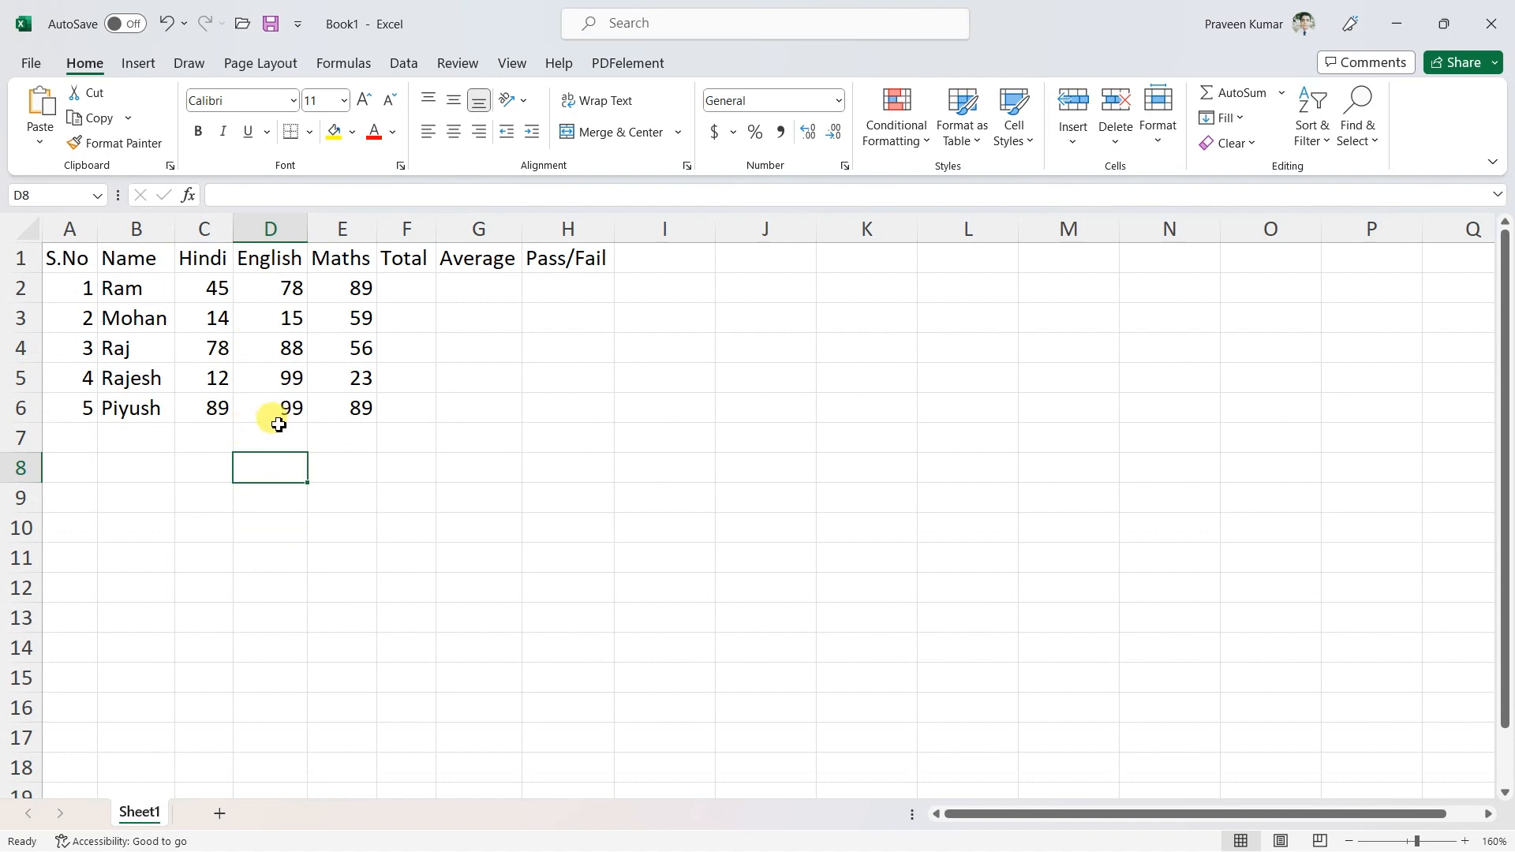
pyautogui.click(388, 562)
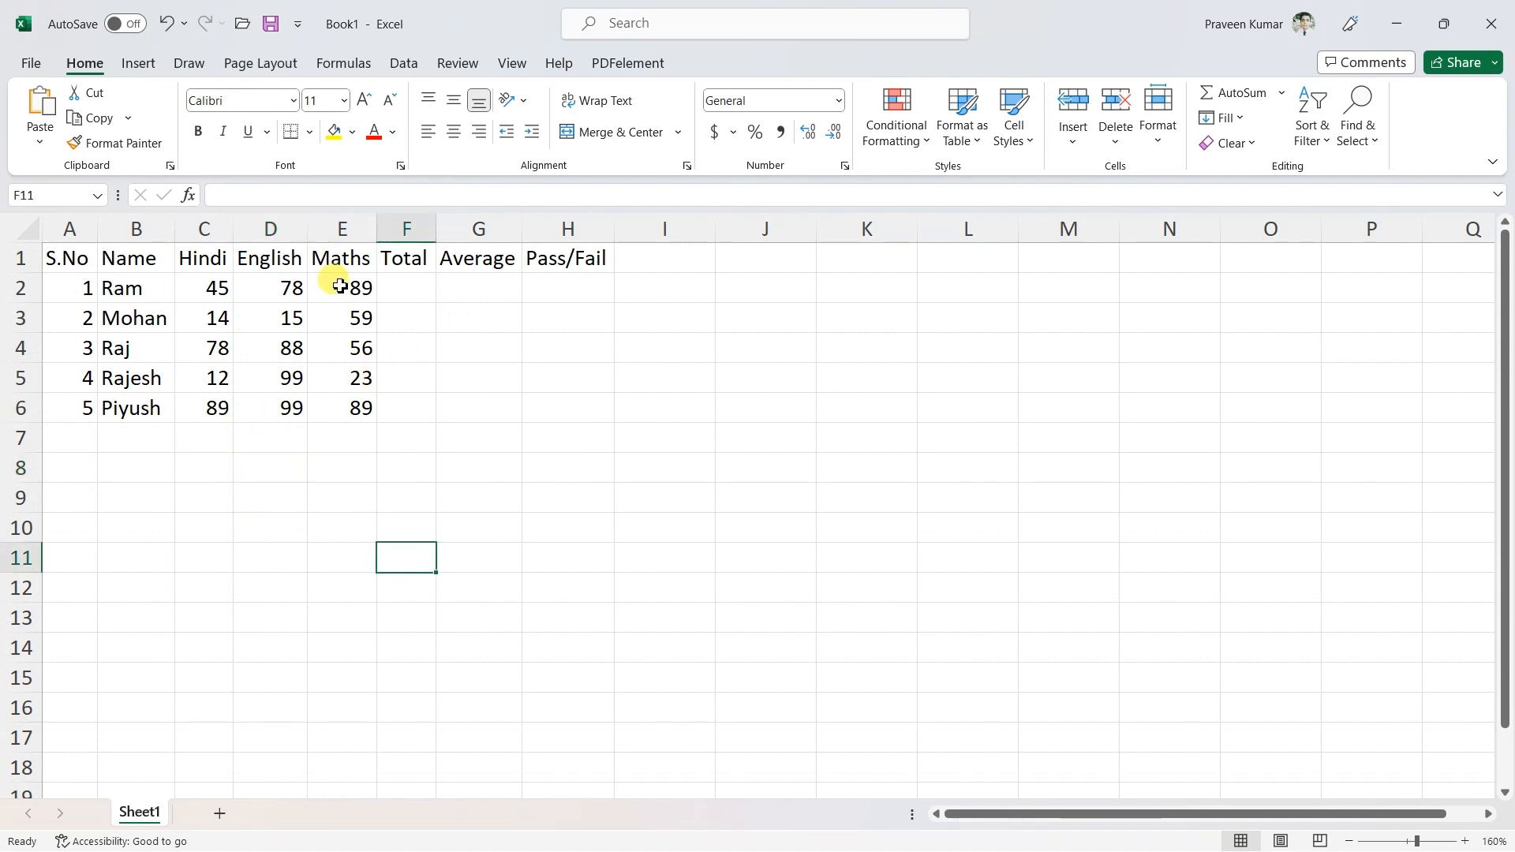
pyautogui.moveTo(209, 288); pyautogui.dragTo(379, 291)
pyautogui.click(399, 486)
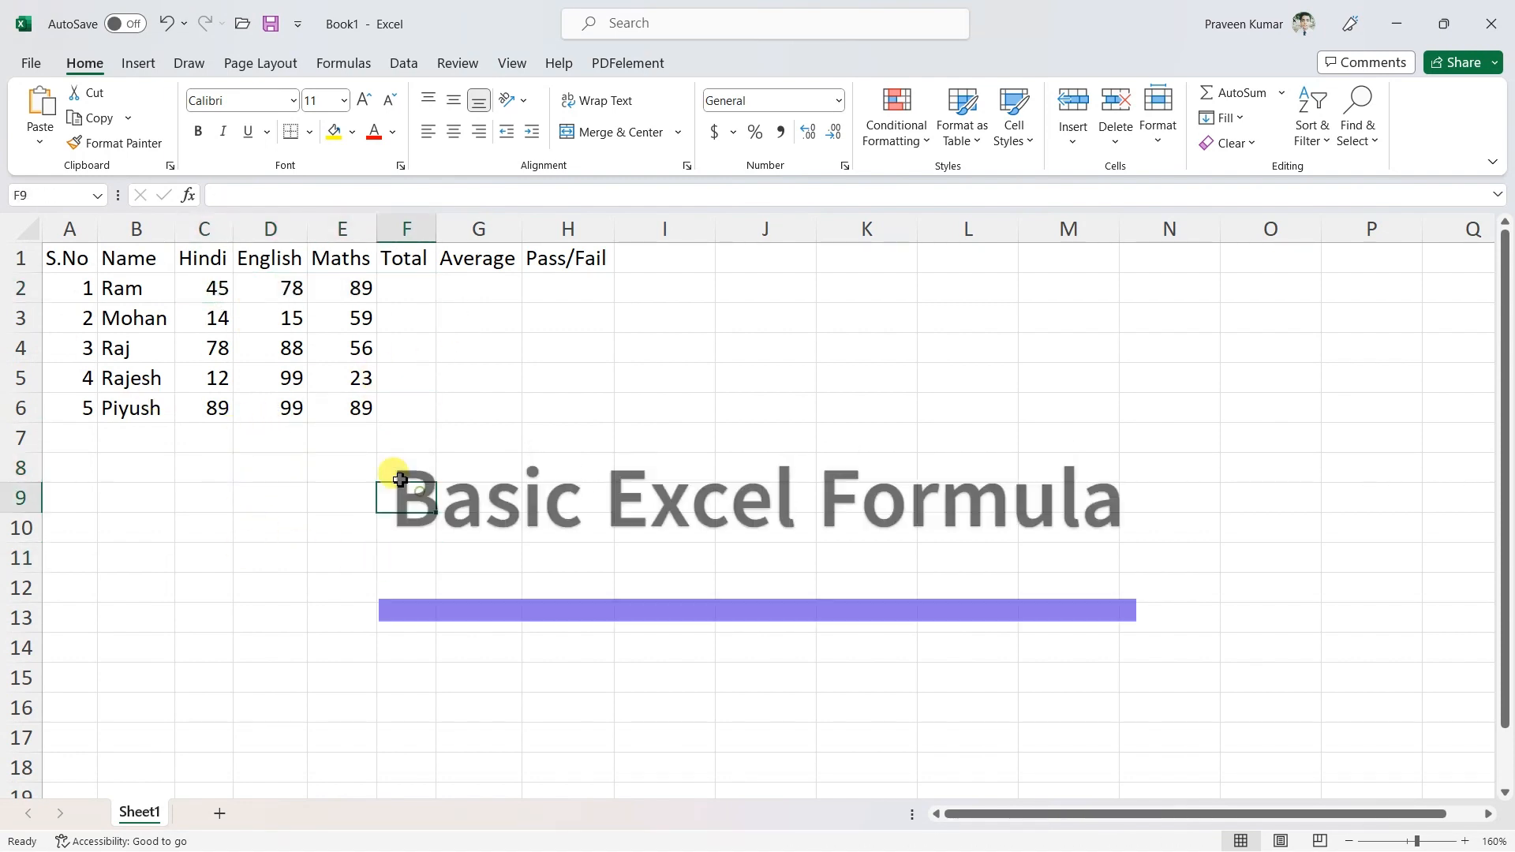
pyautogui.click(400, 293)
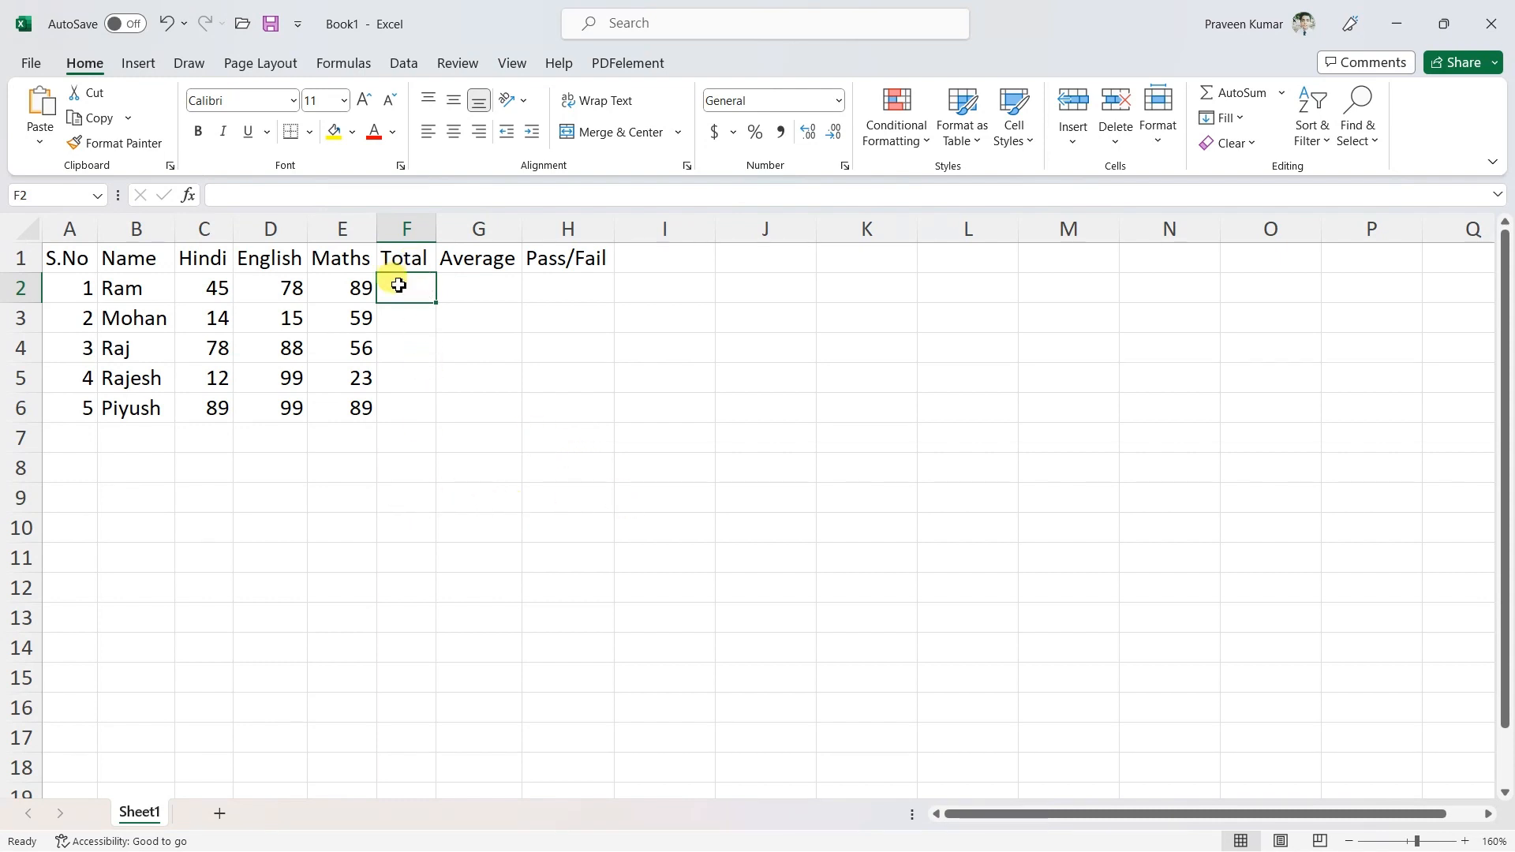
pyautogui.click(417, 415)
# Step: Enter the formula =45+78+89 in the first student's Total cell, F2
pyautogui.click(401, 290)
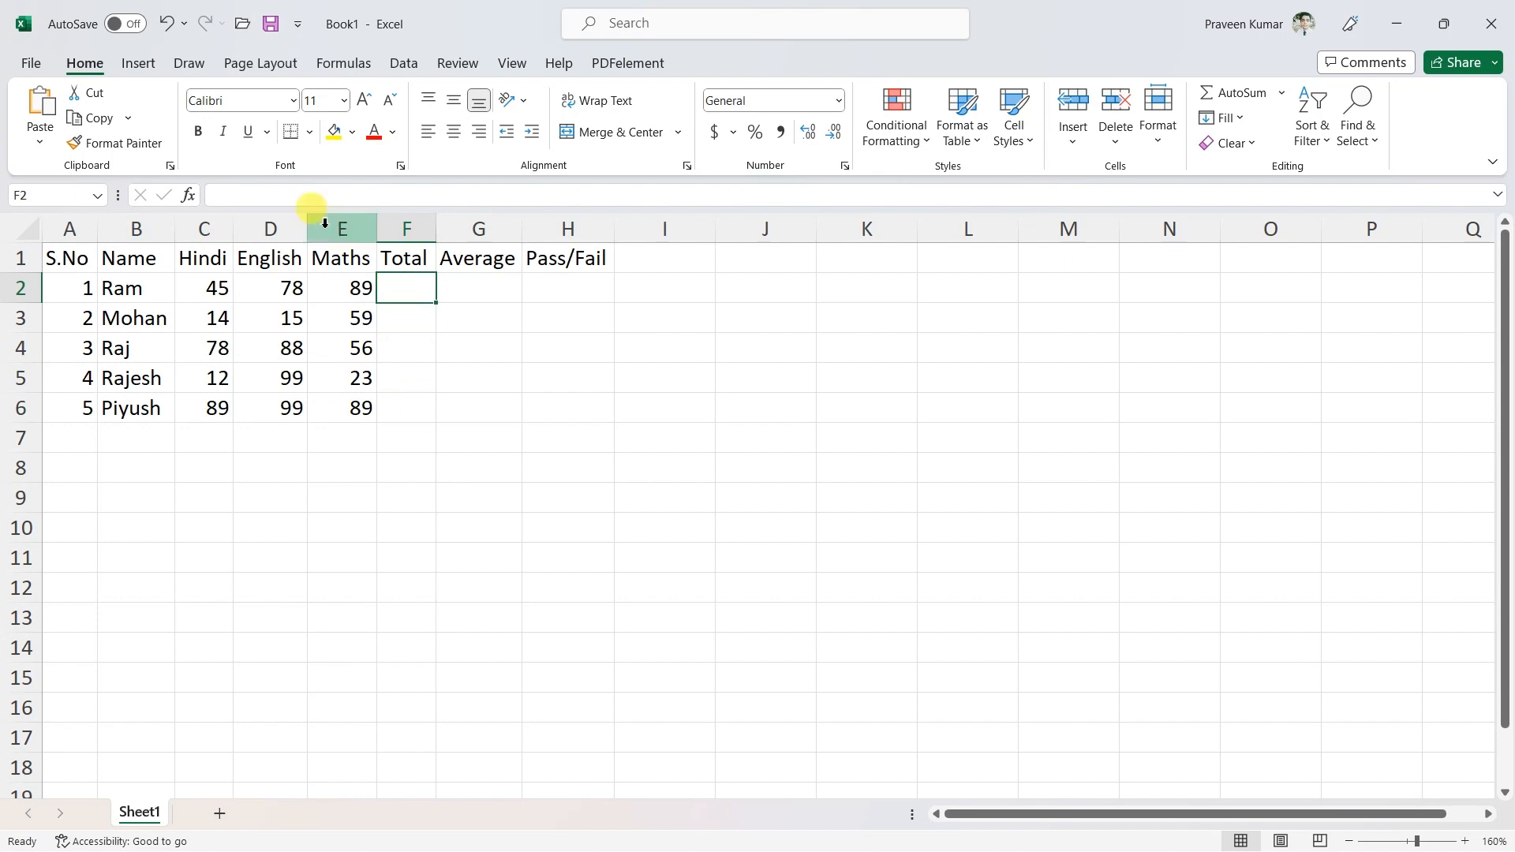
pyautogui.click(219, 194)
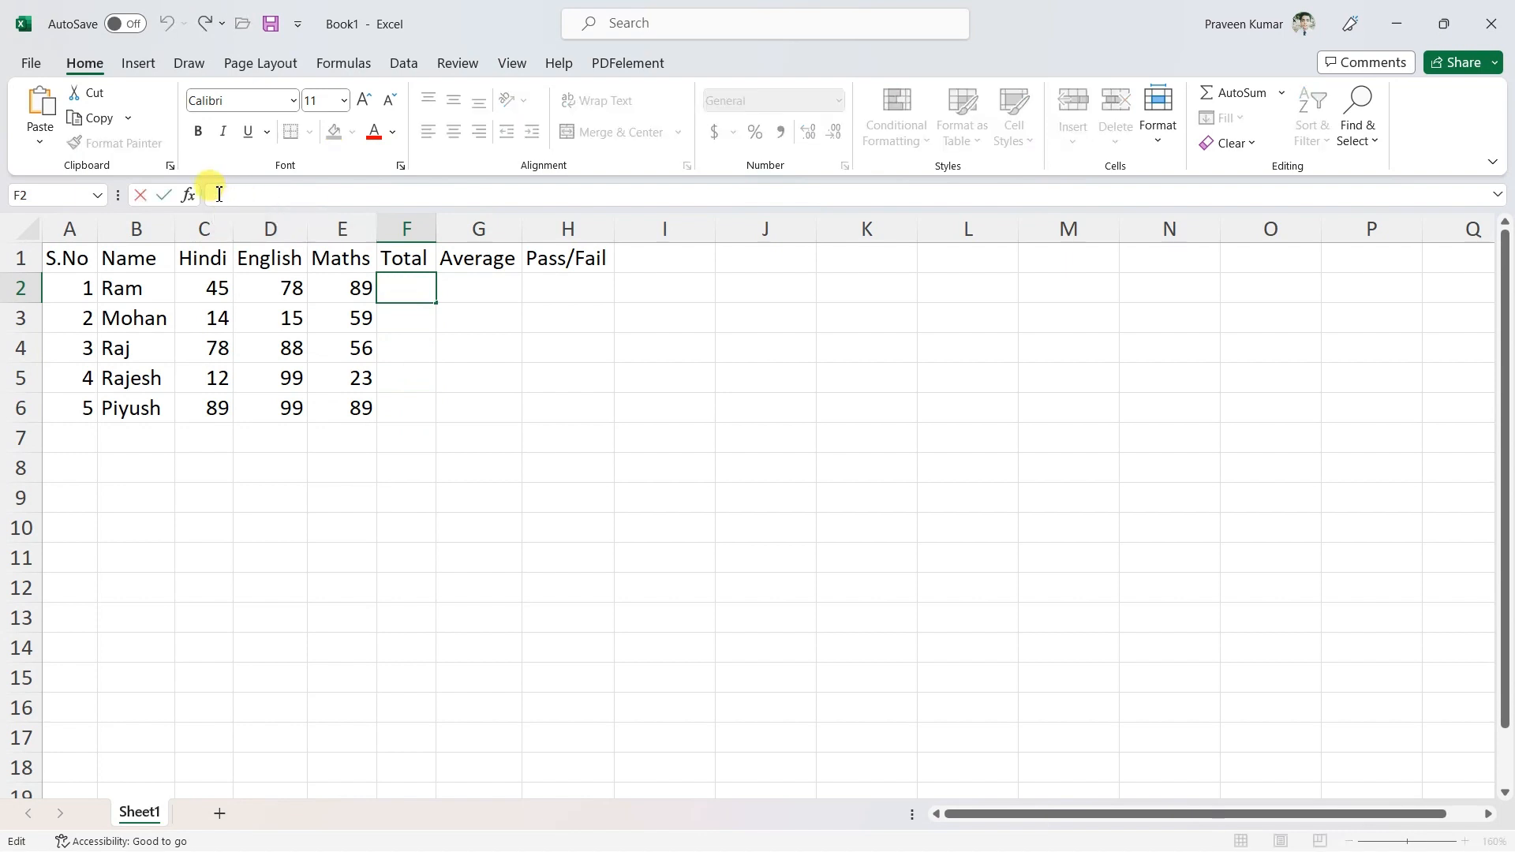
pyautogui.write('=')
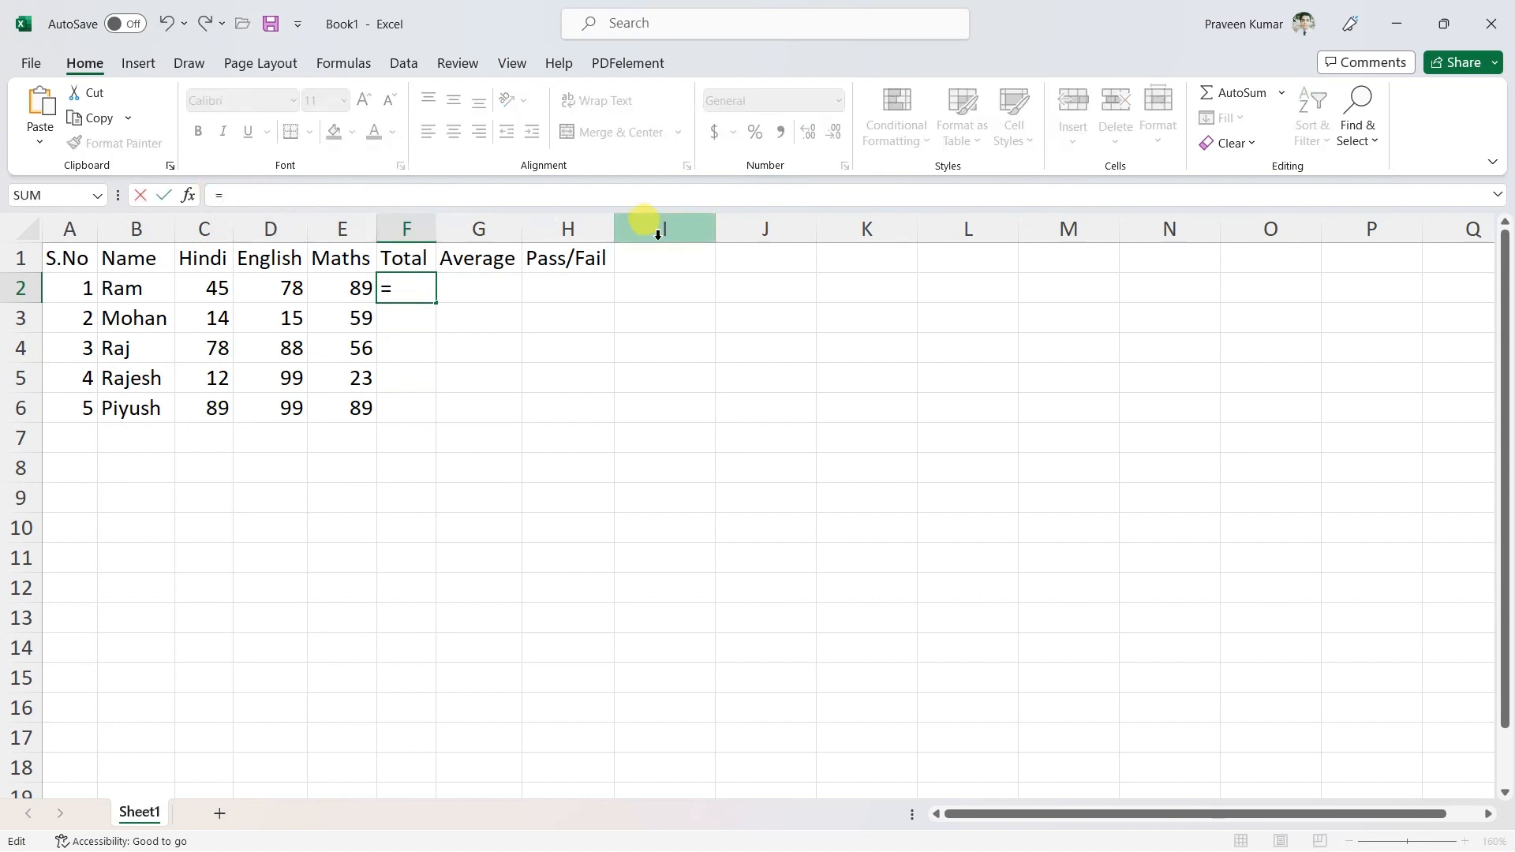
pyautogui.write('45+78+')
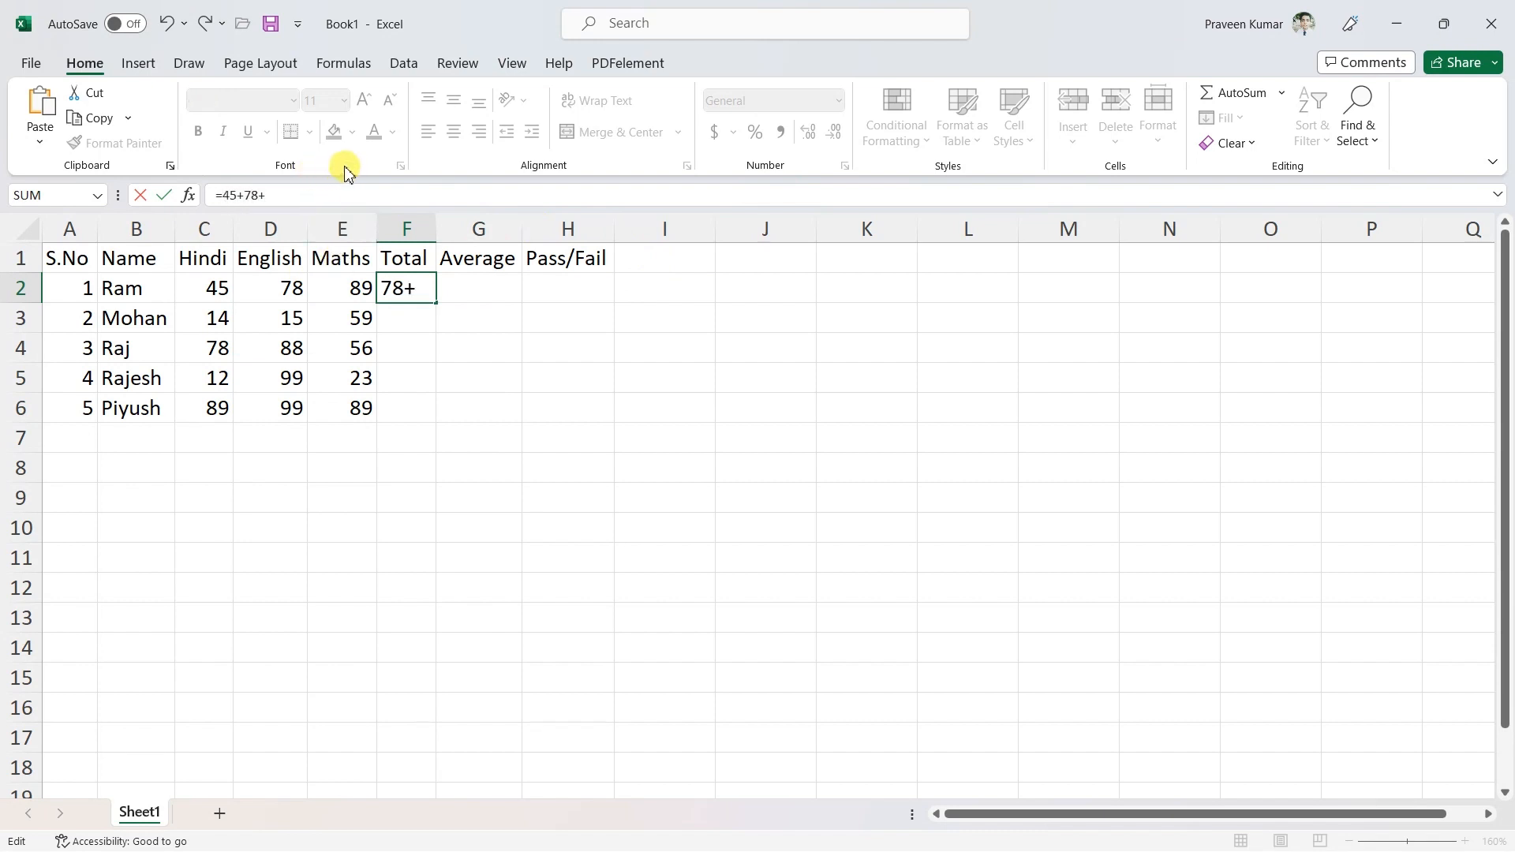
pyautogui.write('89')
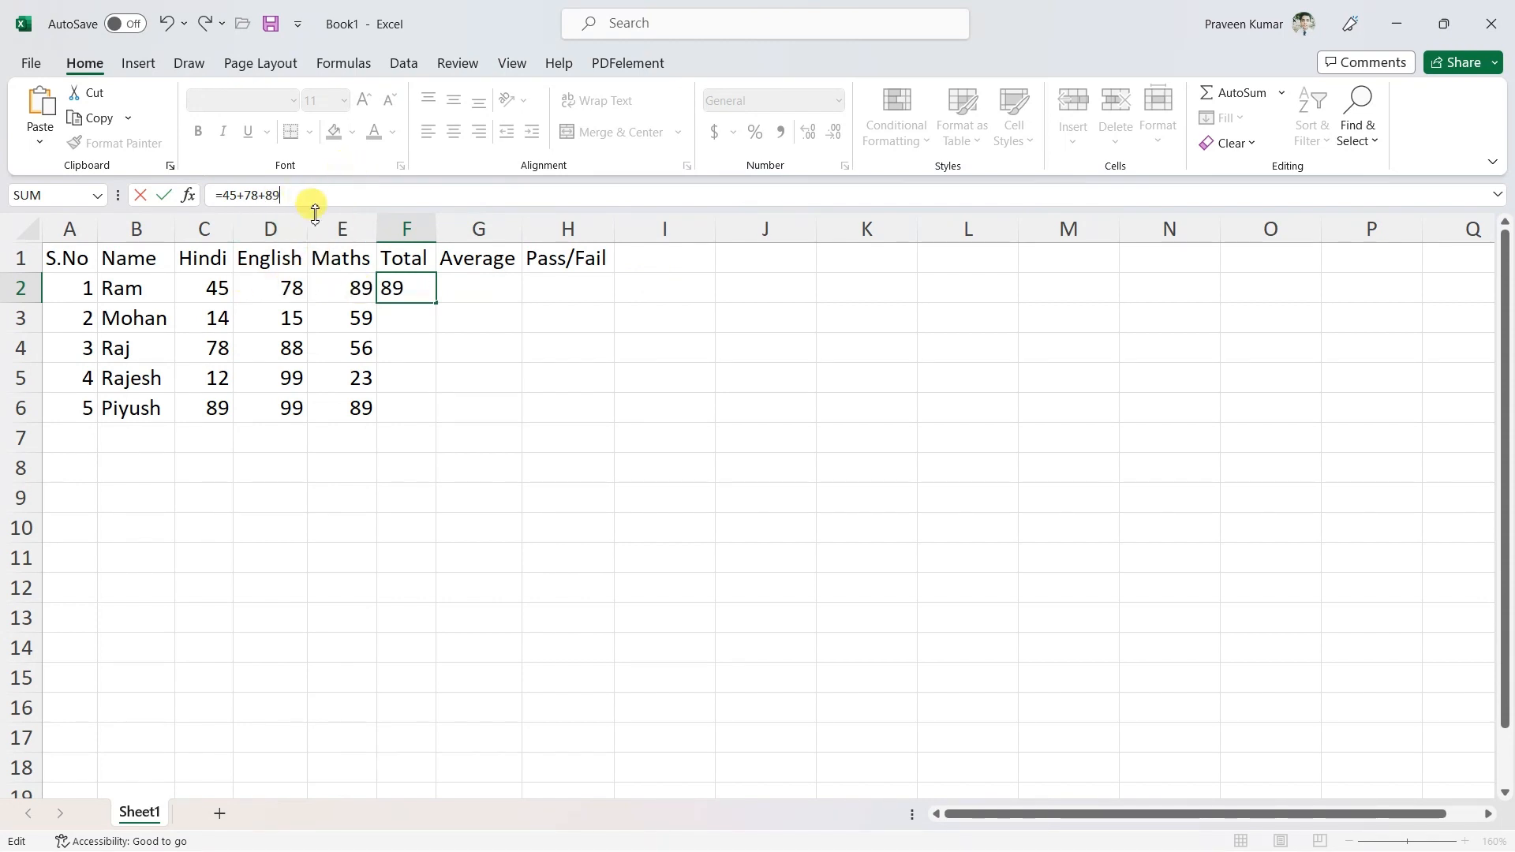
pyautogui.press('Return')
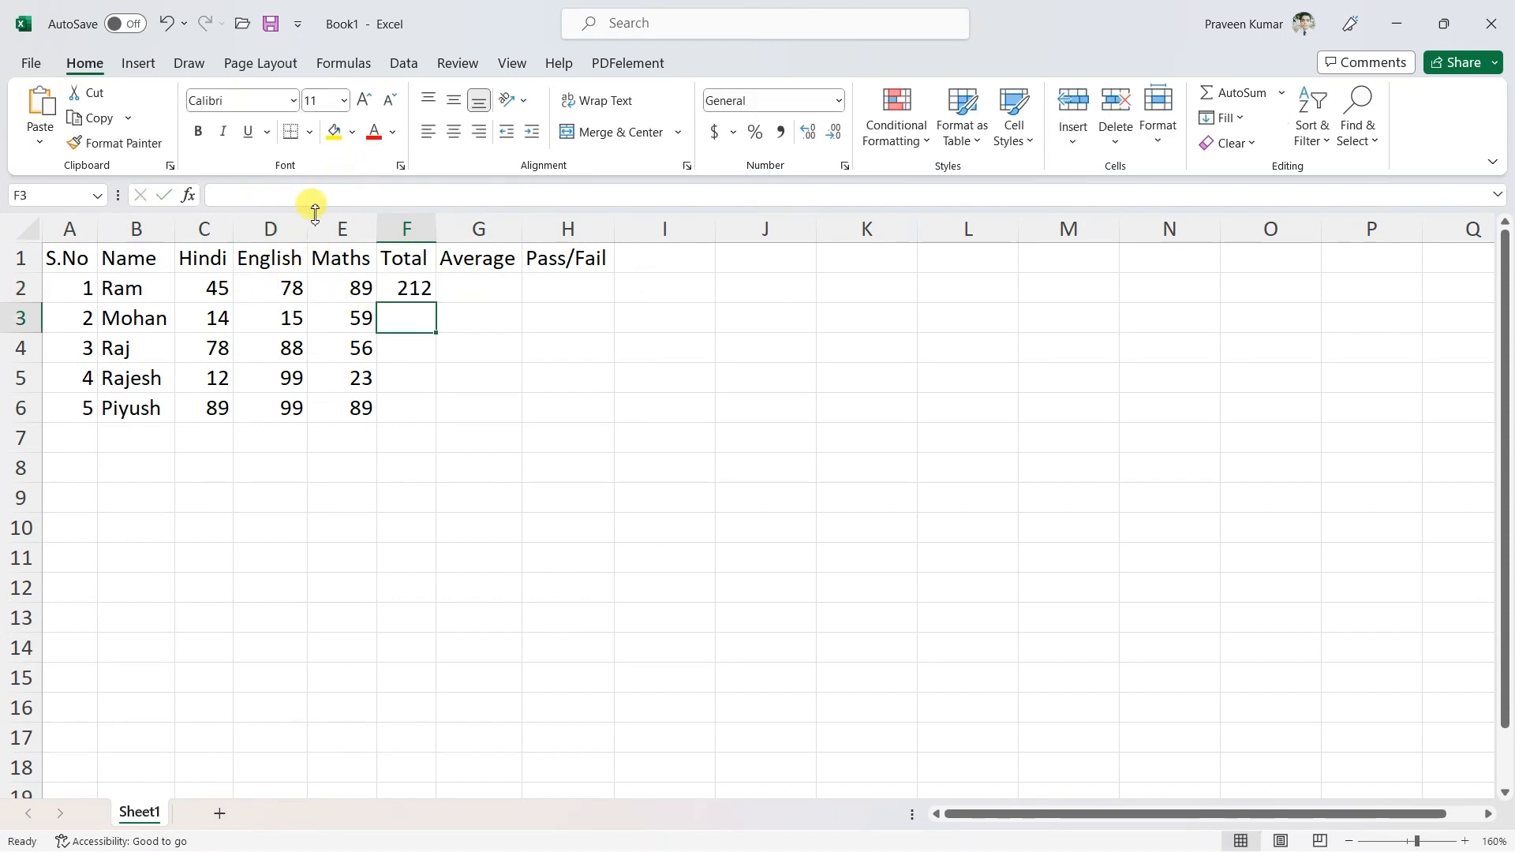
# Step: Test whether the total in F2 updates by setting the Hindi mark in C2 to 46, and restore it to 45
pyautogui.click(417, 288)
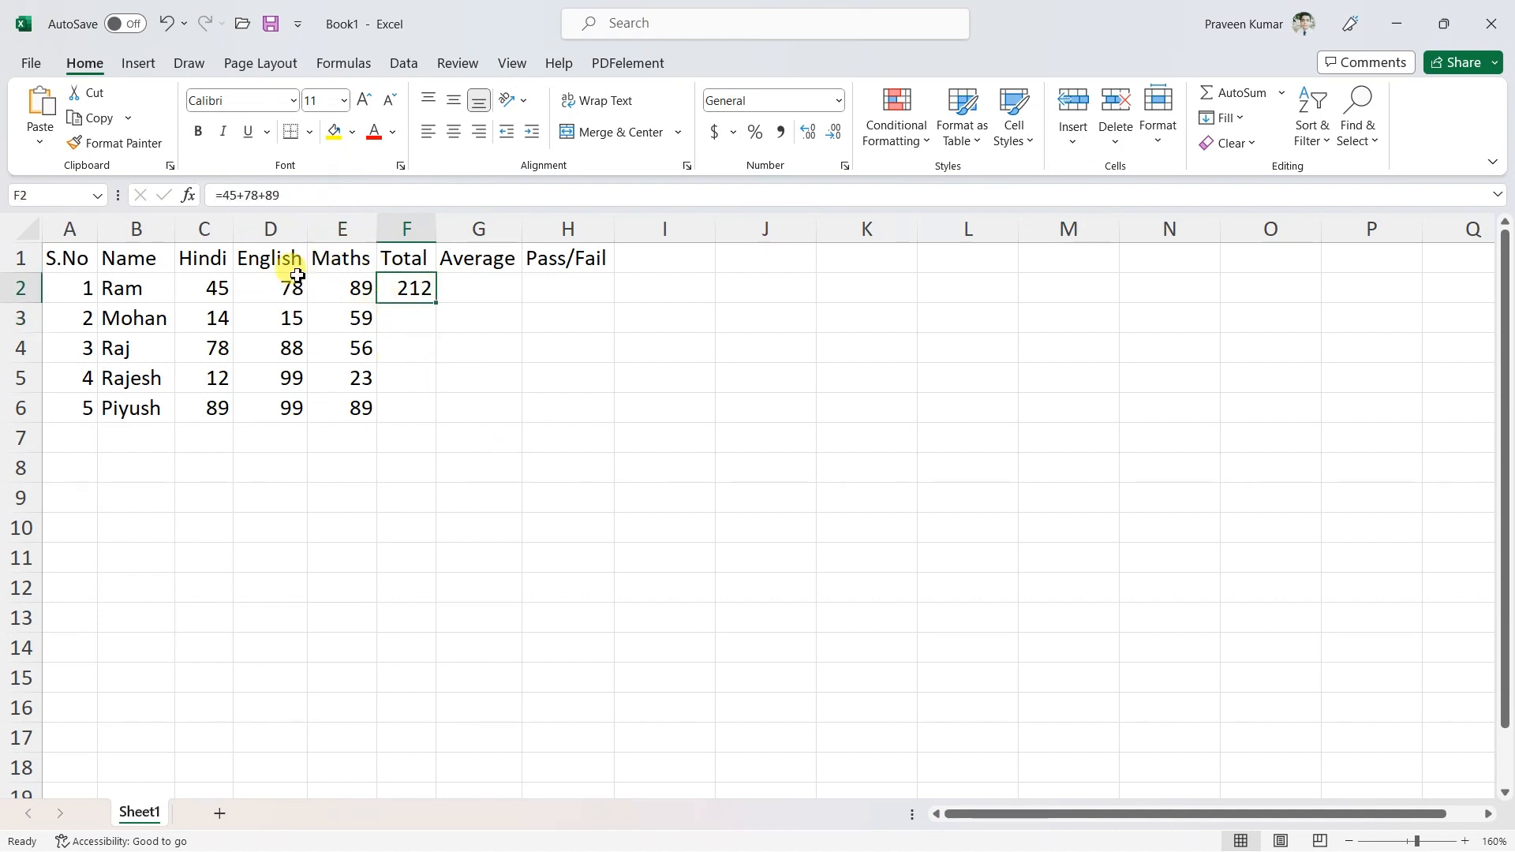
pyautogui.click(226, 293)
pyautogui.write('46')
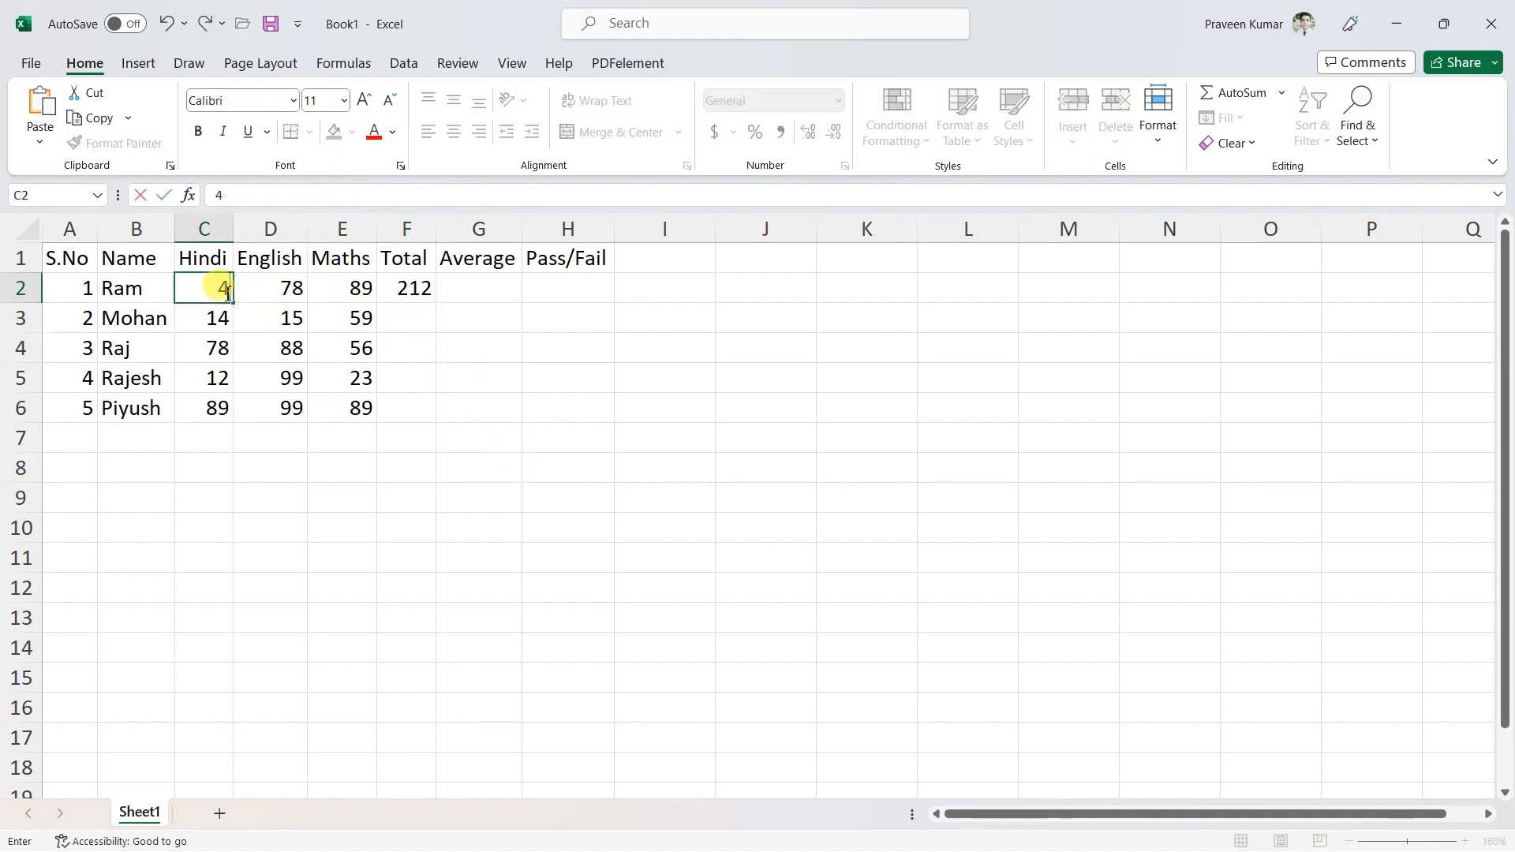
pyautogui.click(446, 584)
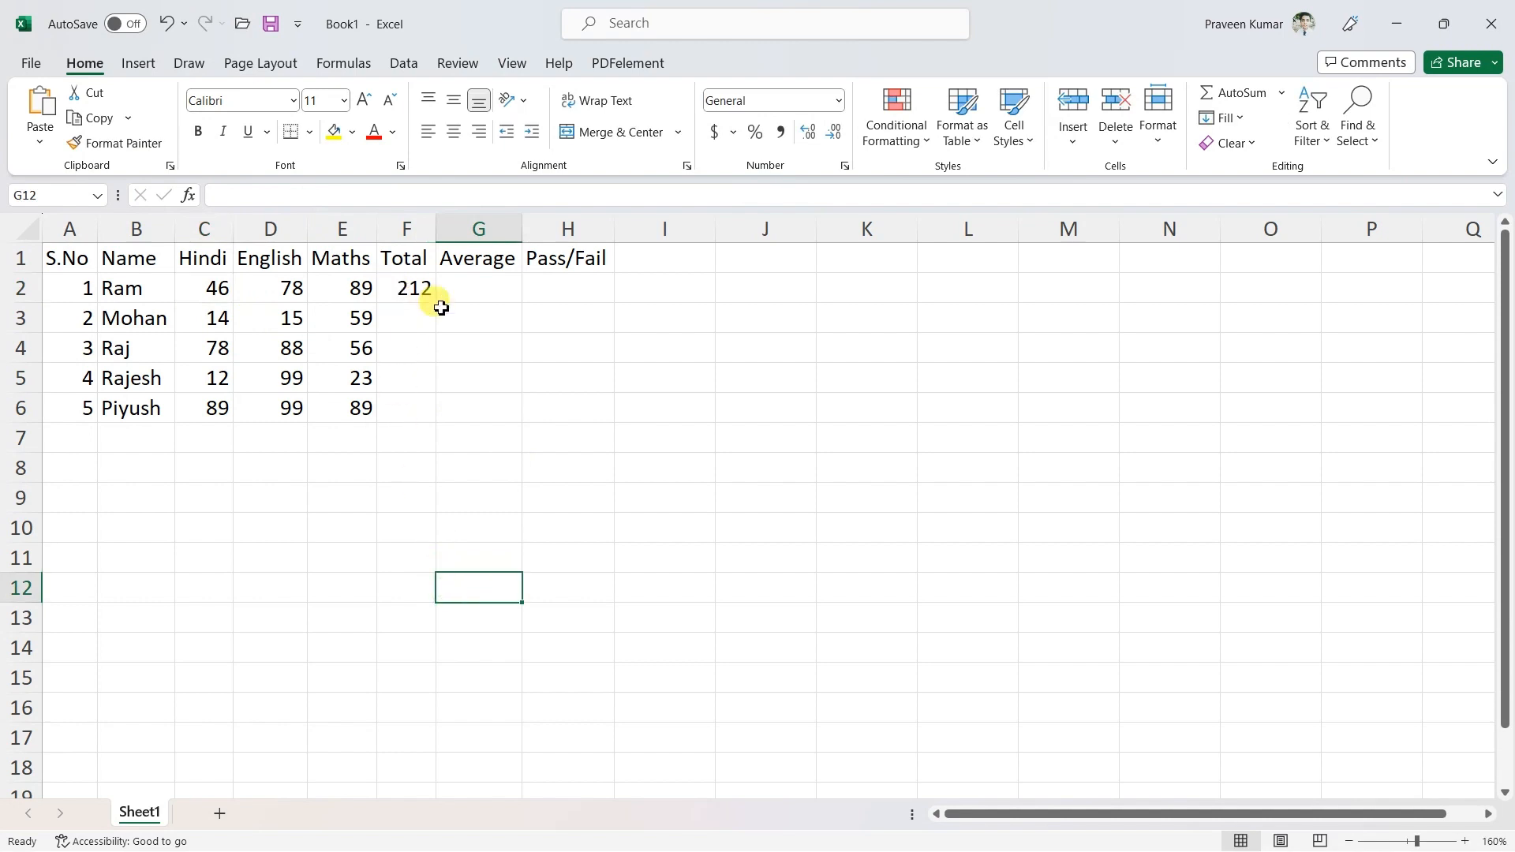
pyautogui.click(225, 293)
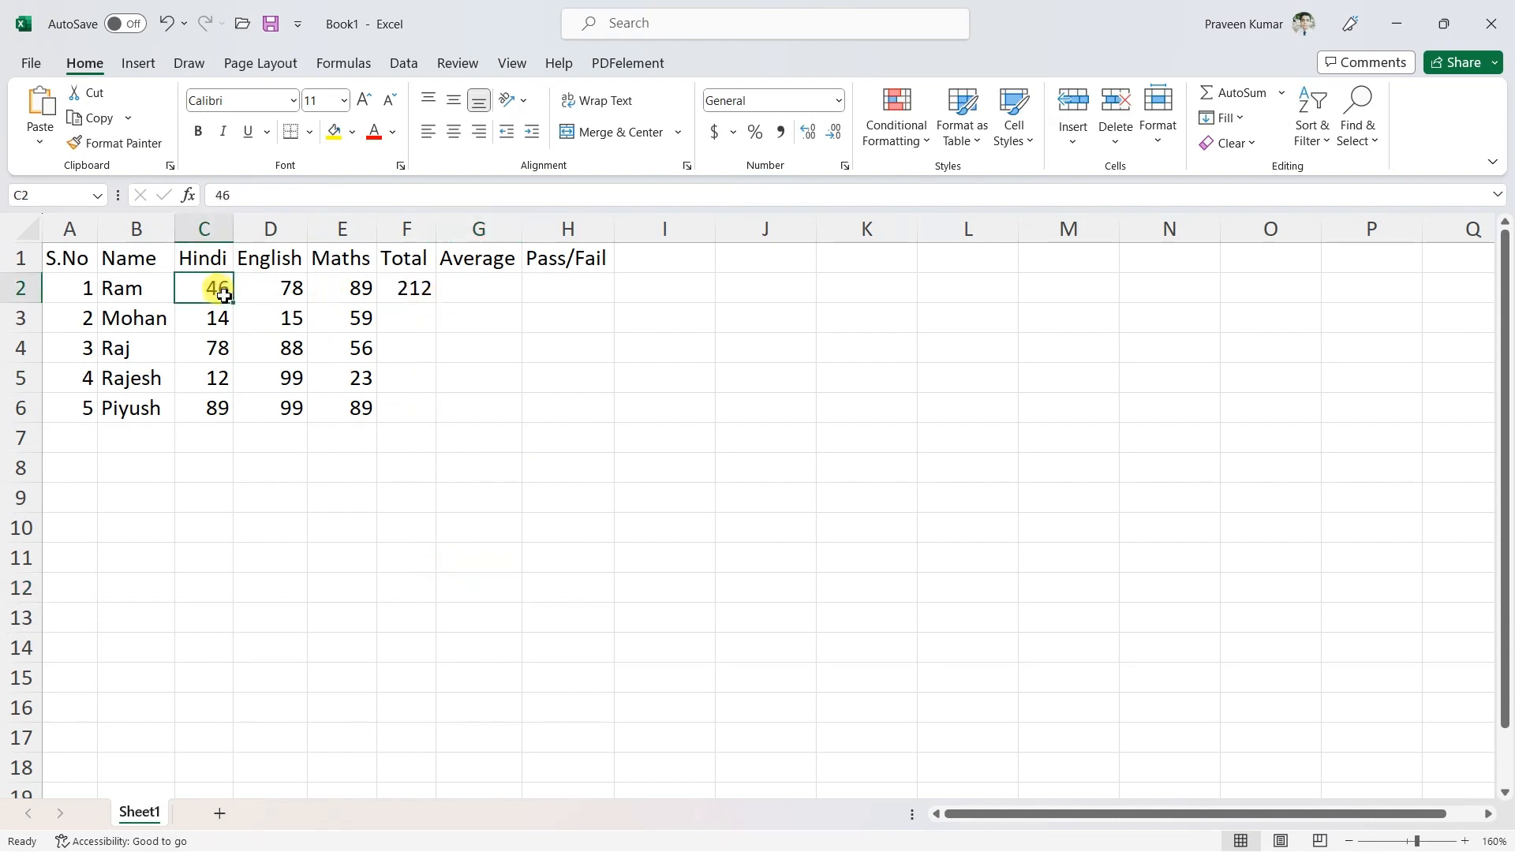
pyautogui.write('45')
pyautogui.click(428, 501)
pyautogui.click(416, 285)
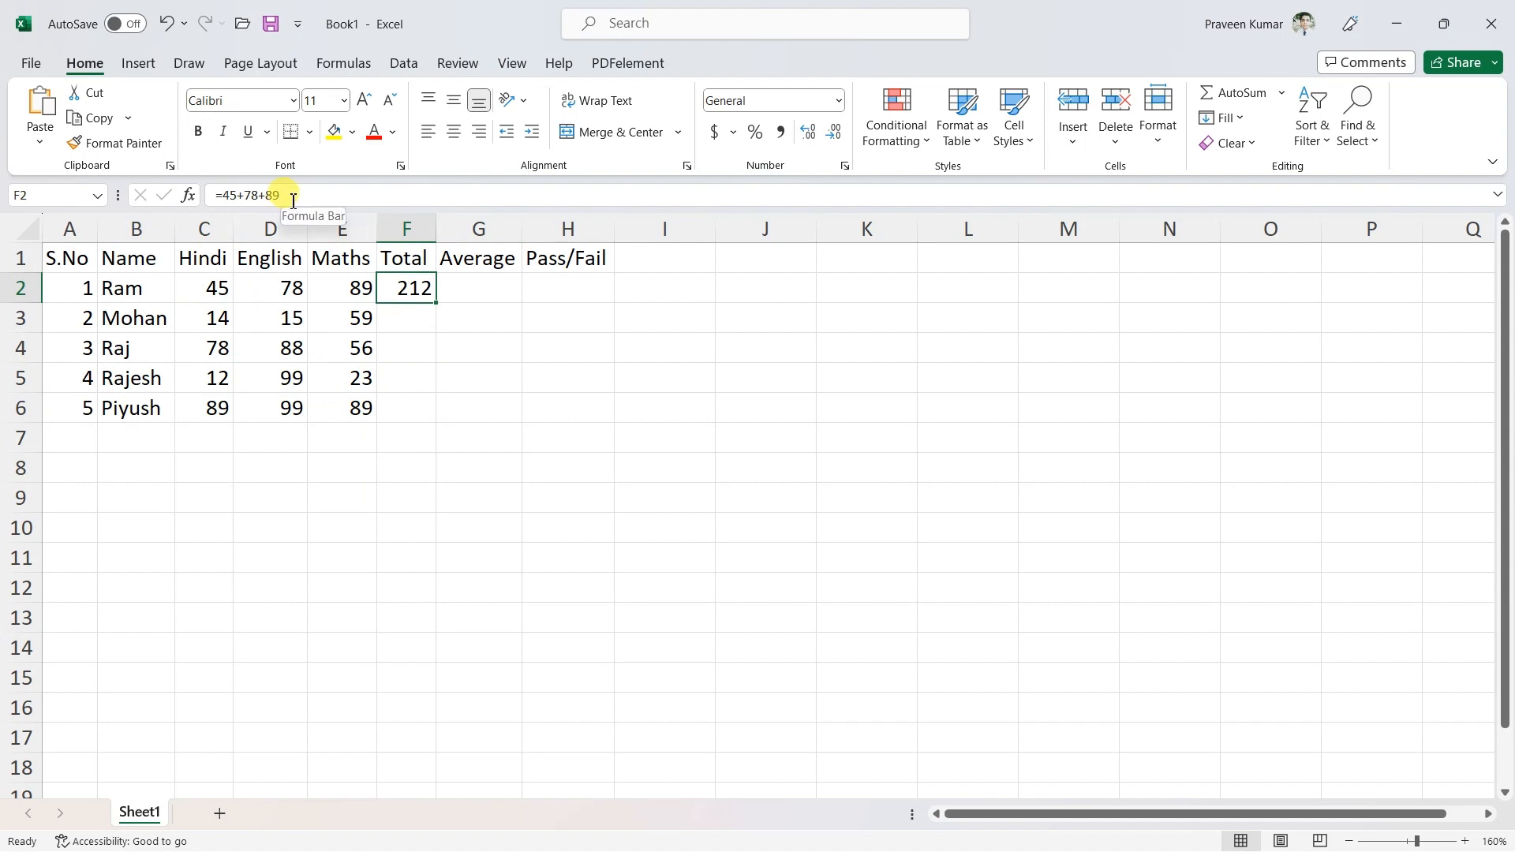
pyautogui.moveTo(293, 198); pyautogui.dragTo(236, 197)
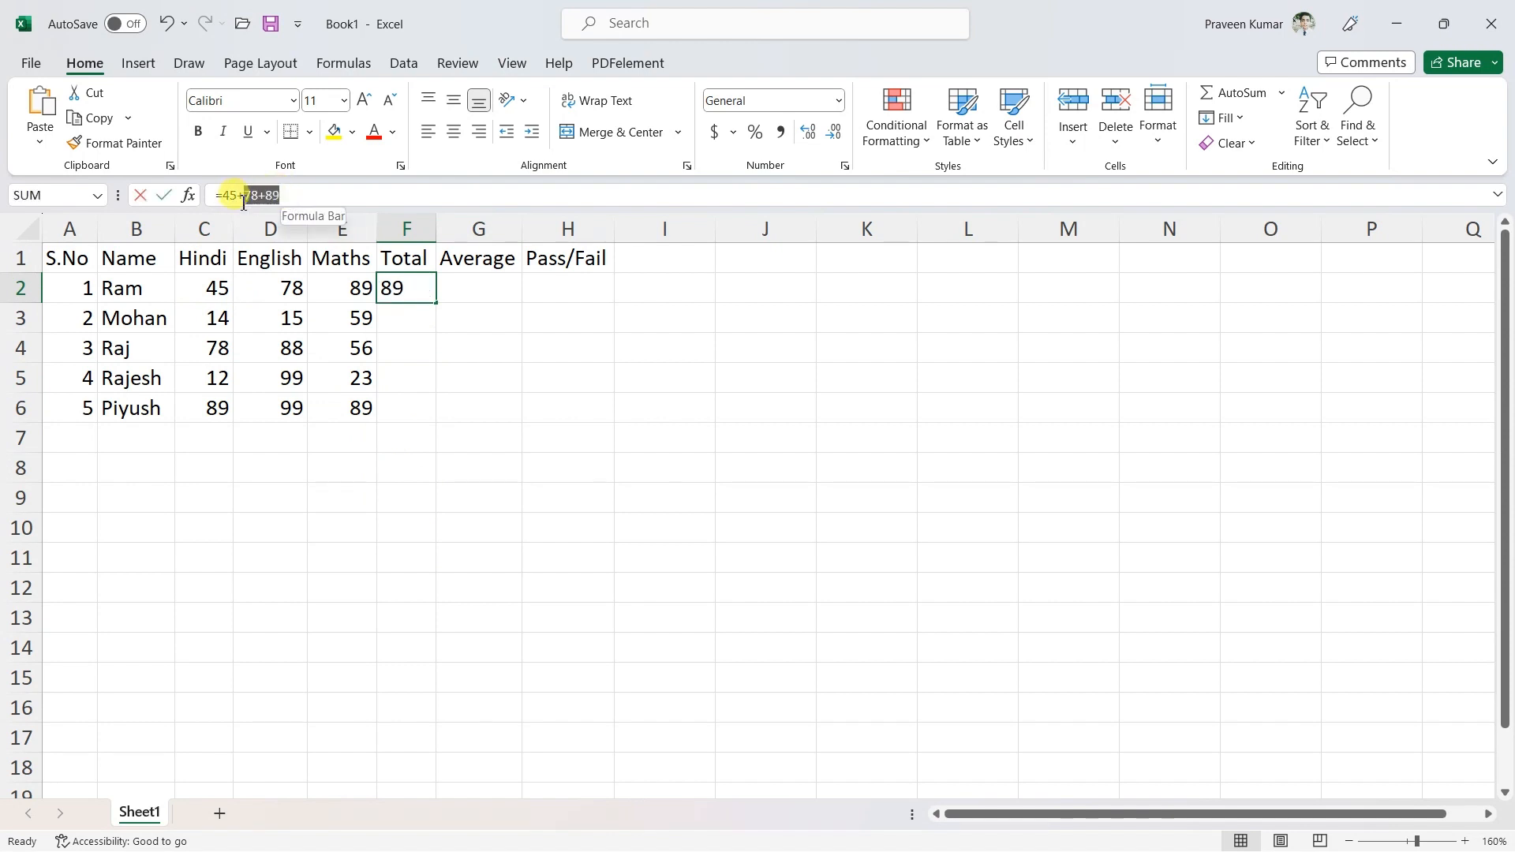
pyautogui.click(324, 194)
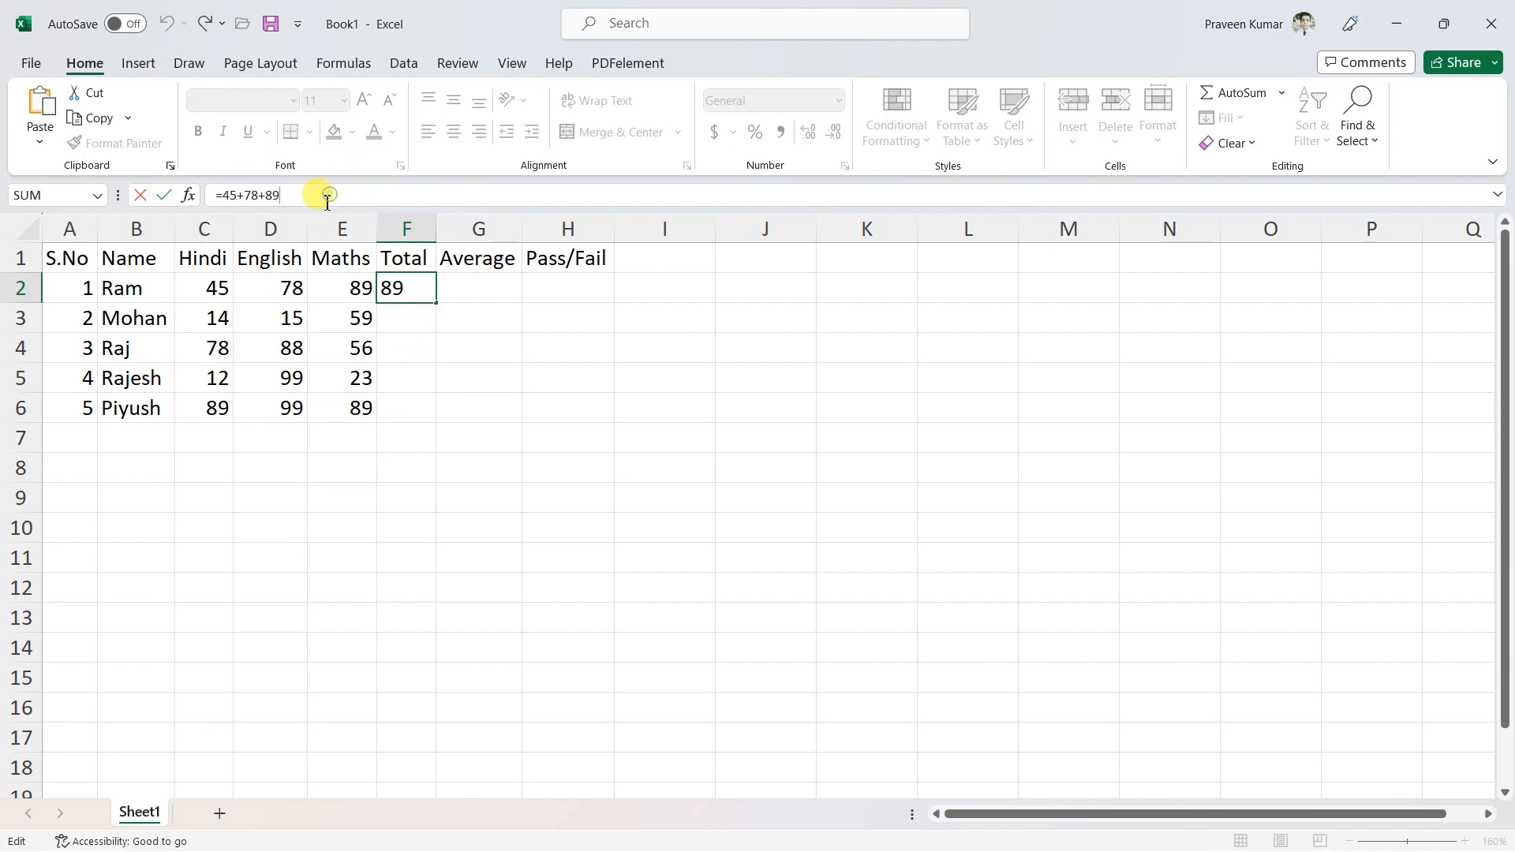
pyautogui.click(449, 434)
# Step: Replace the first student's Total formula in F2 with =SUM(C2,D2,E2)
pyautogui.click(420, 287)
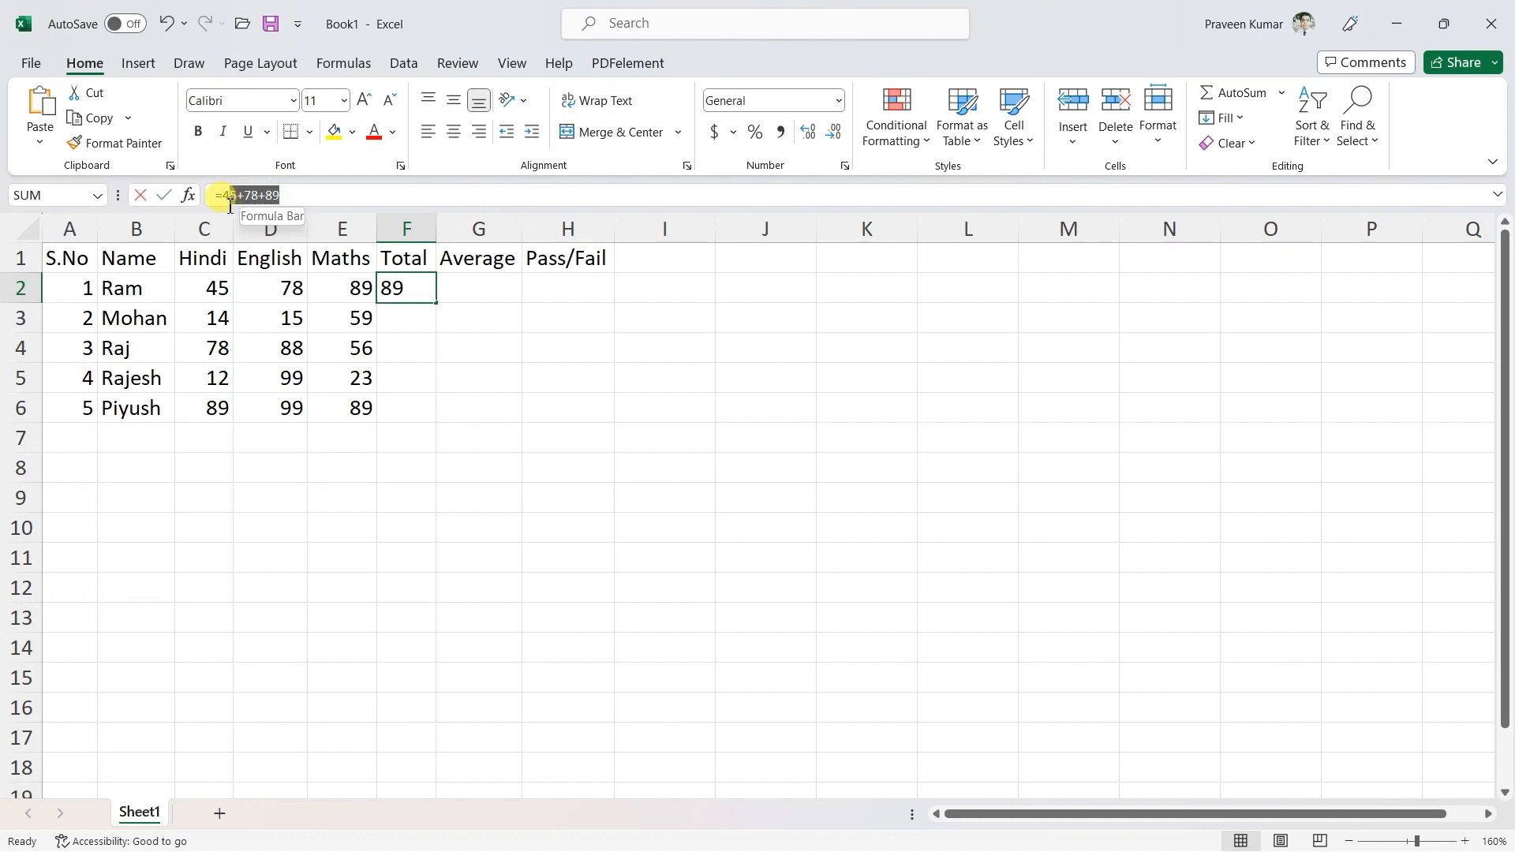
pyautogui.press('BackSpace')
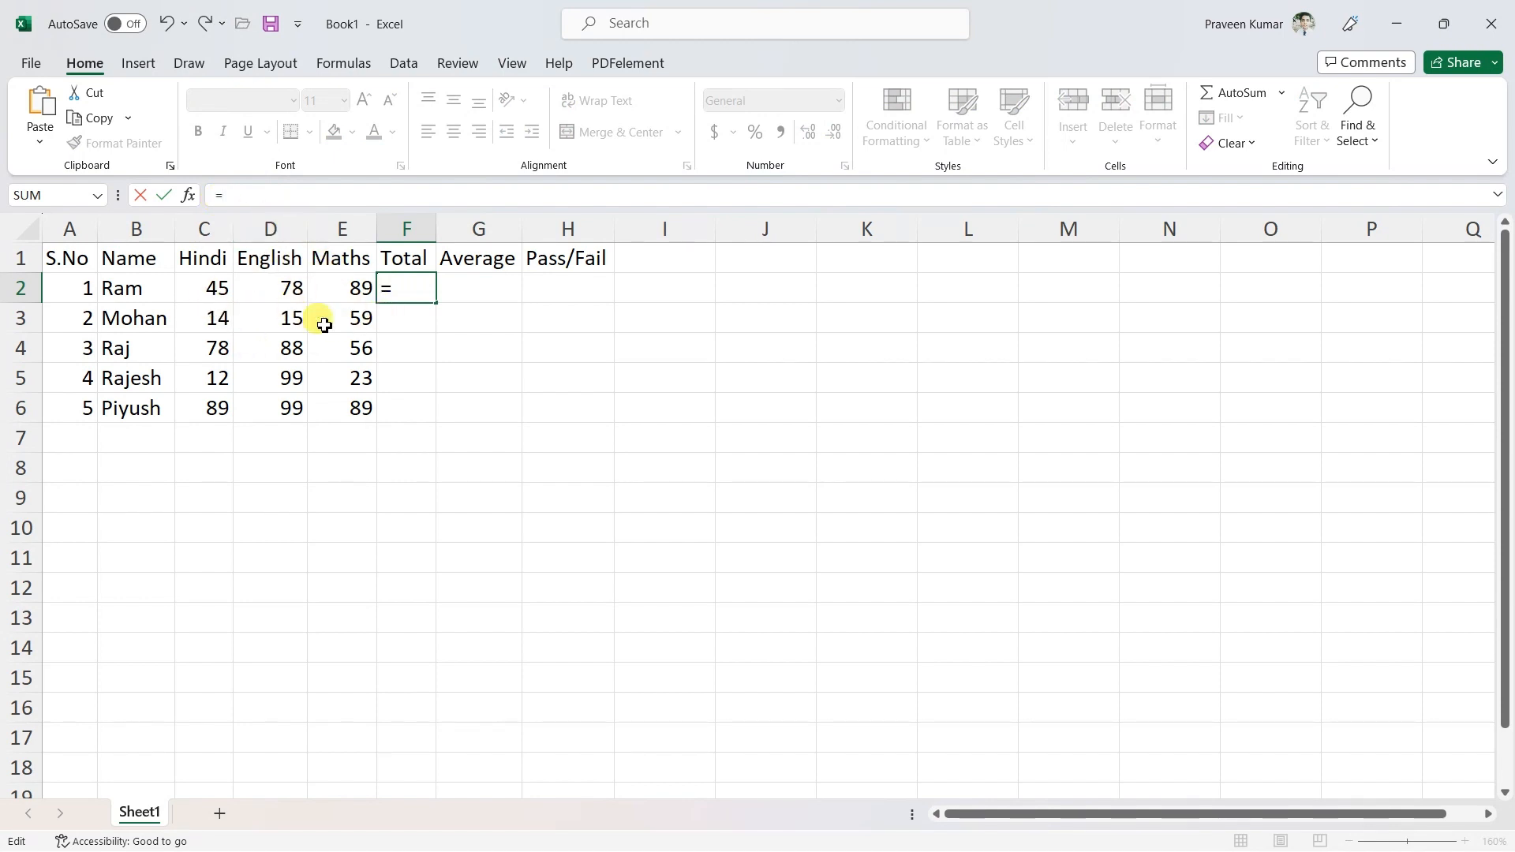
pyautogui.write('SUM')
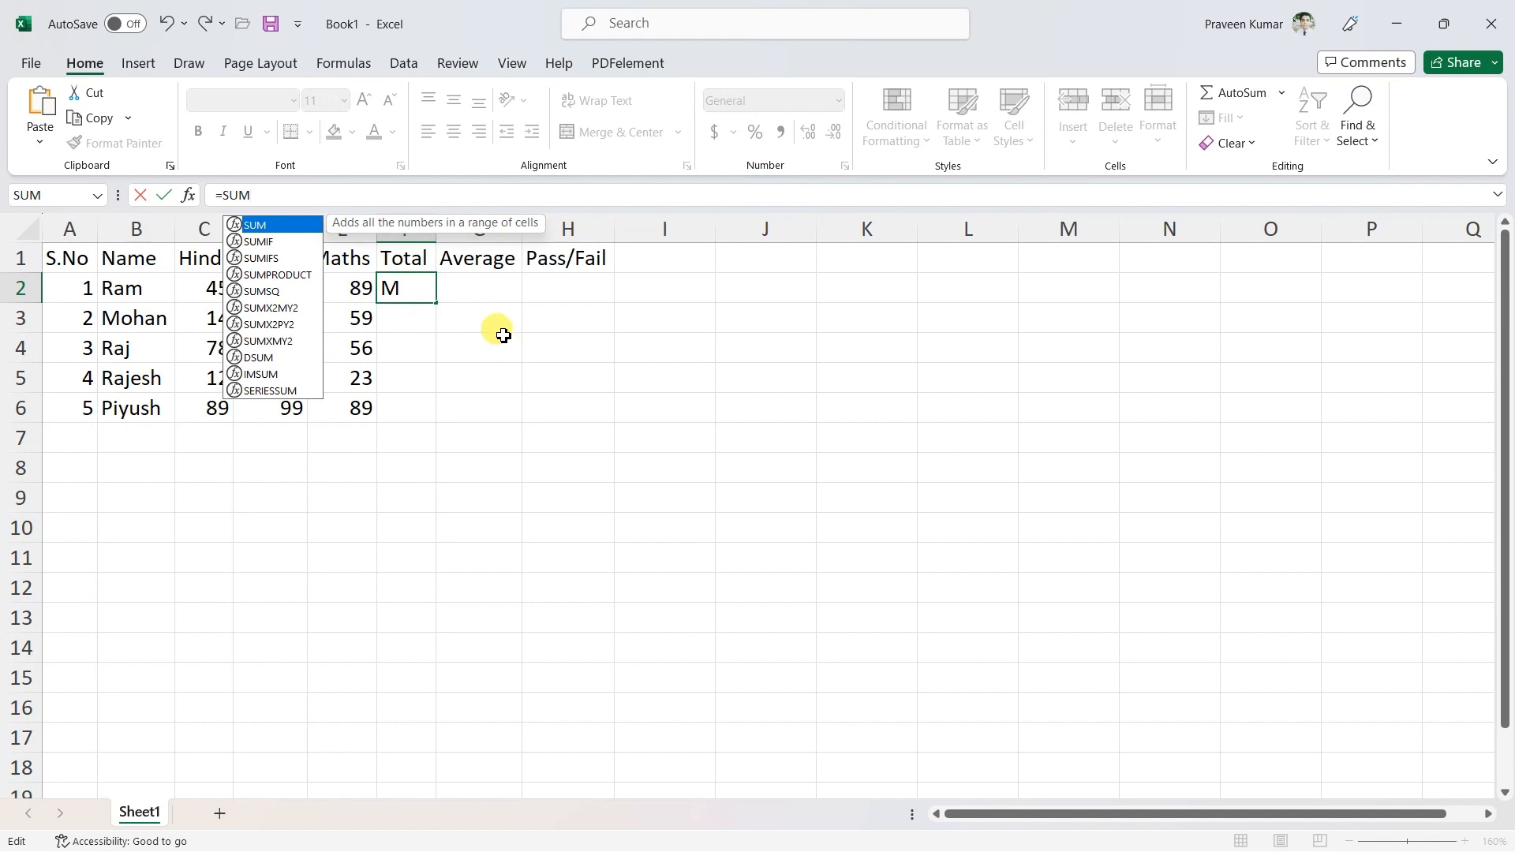
pyautogui.write('()')
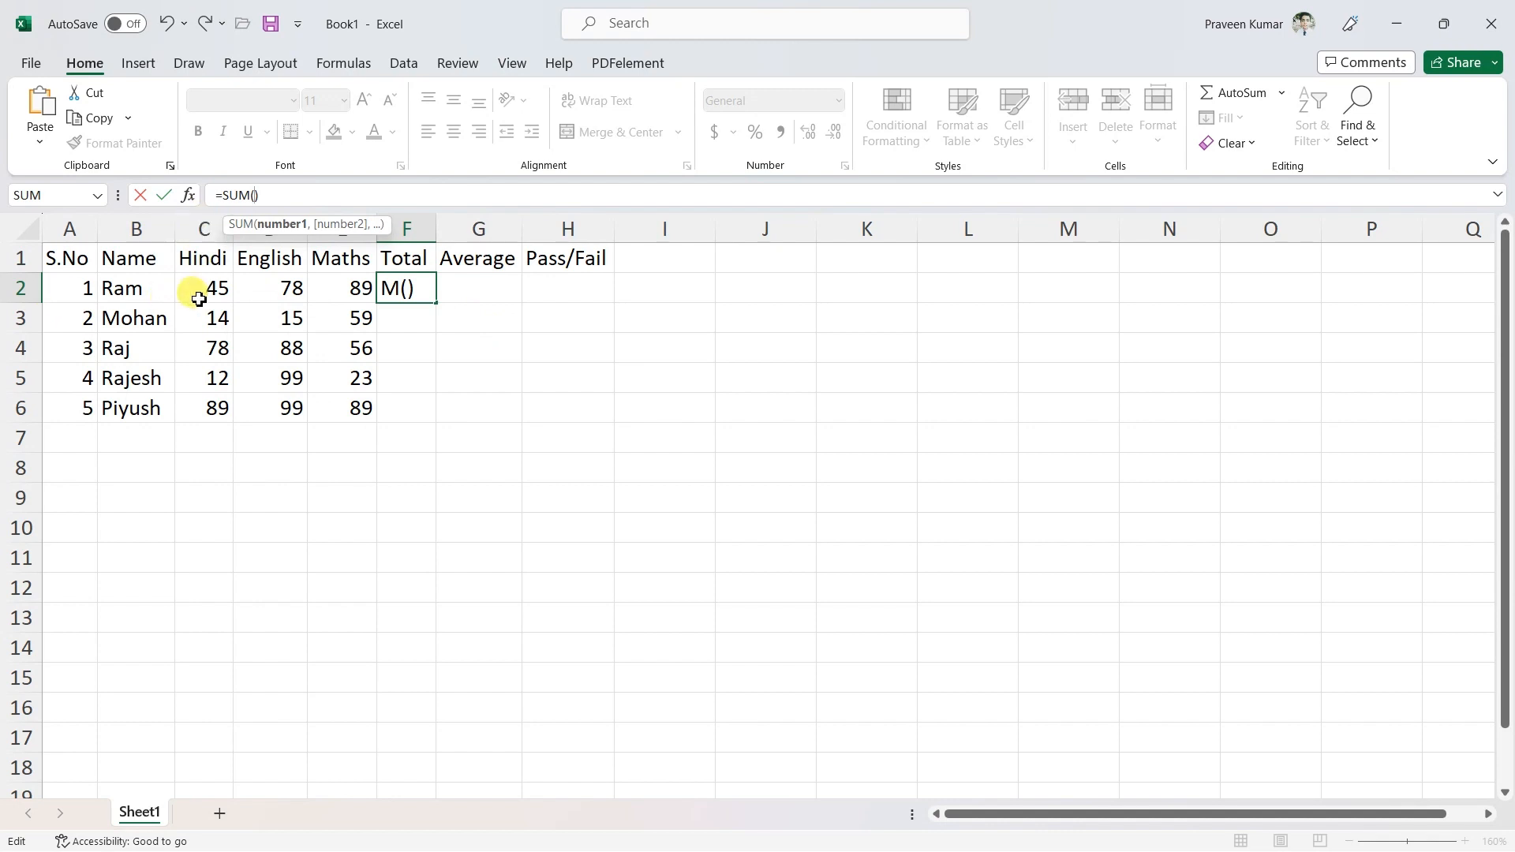
pyautogui.write('c2')
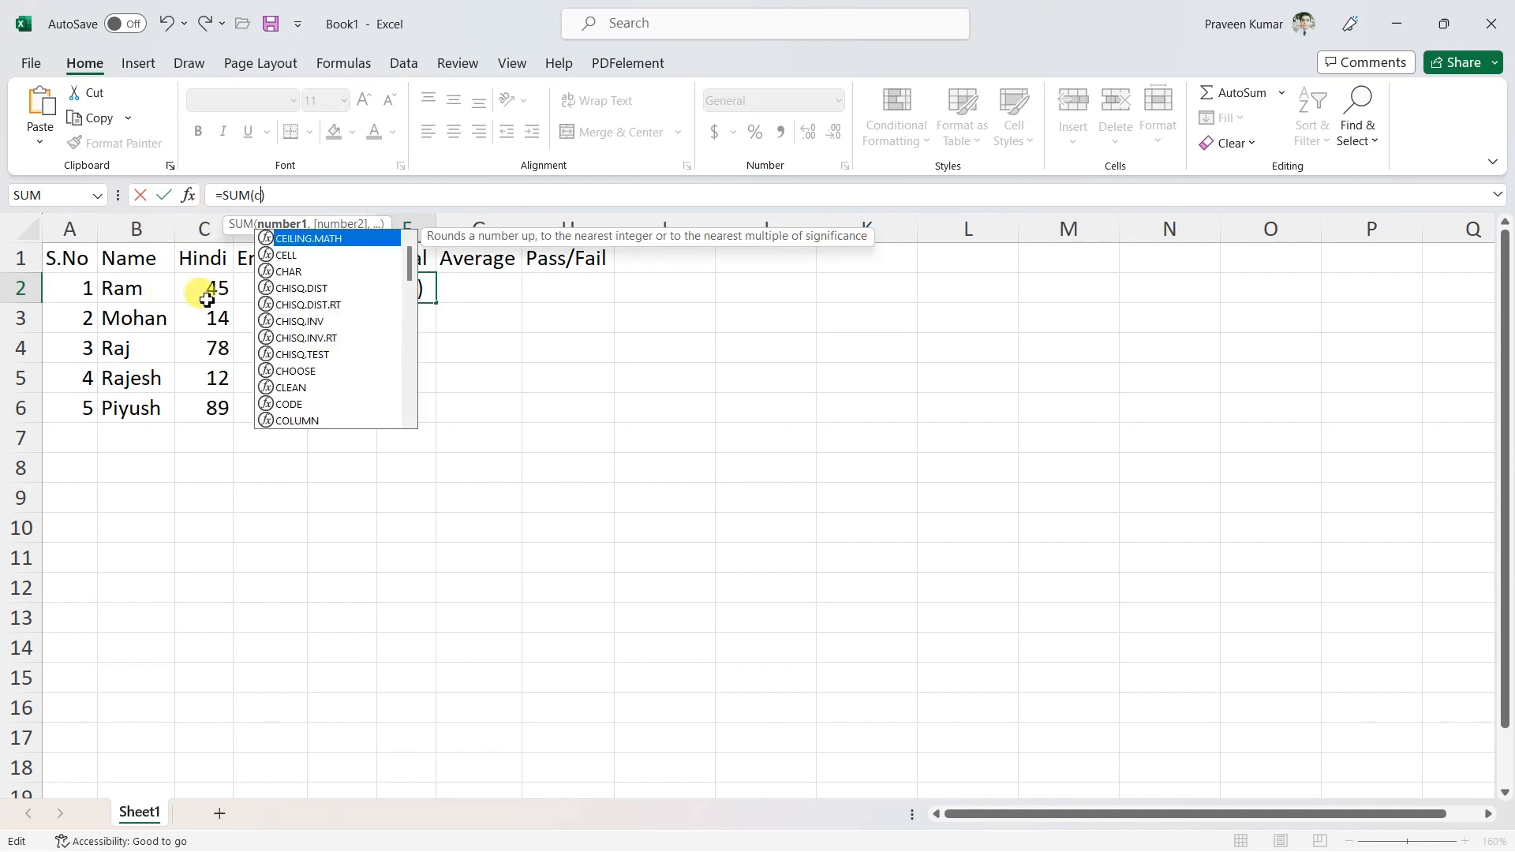
pyautogui.write(',')
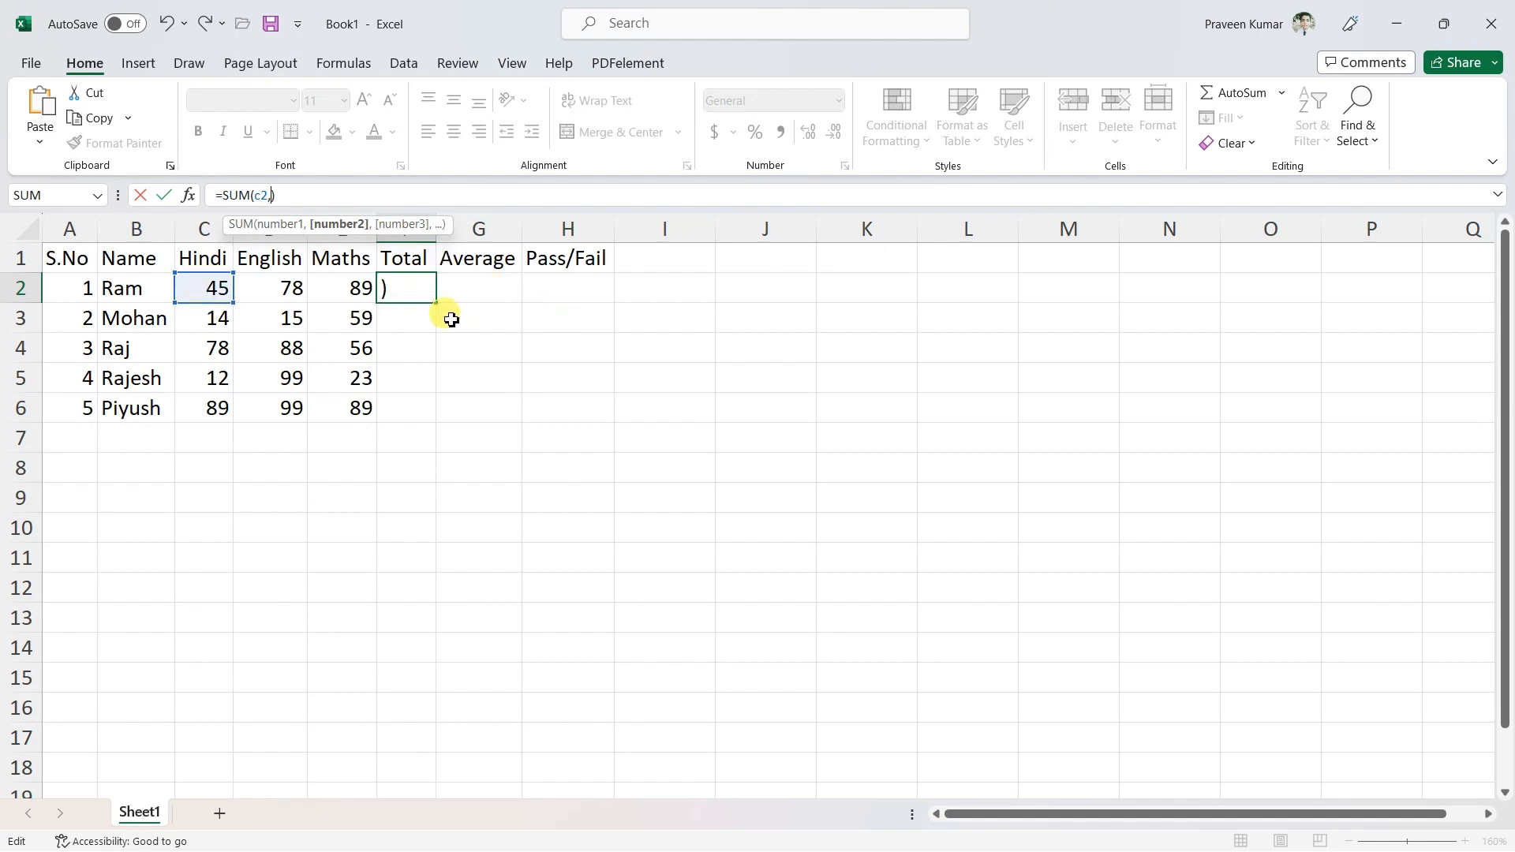
pyautogui.write('d2')
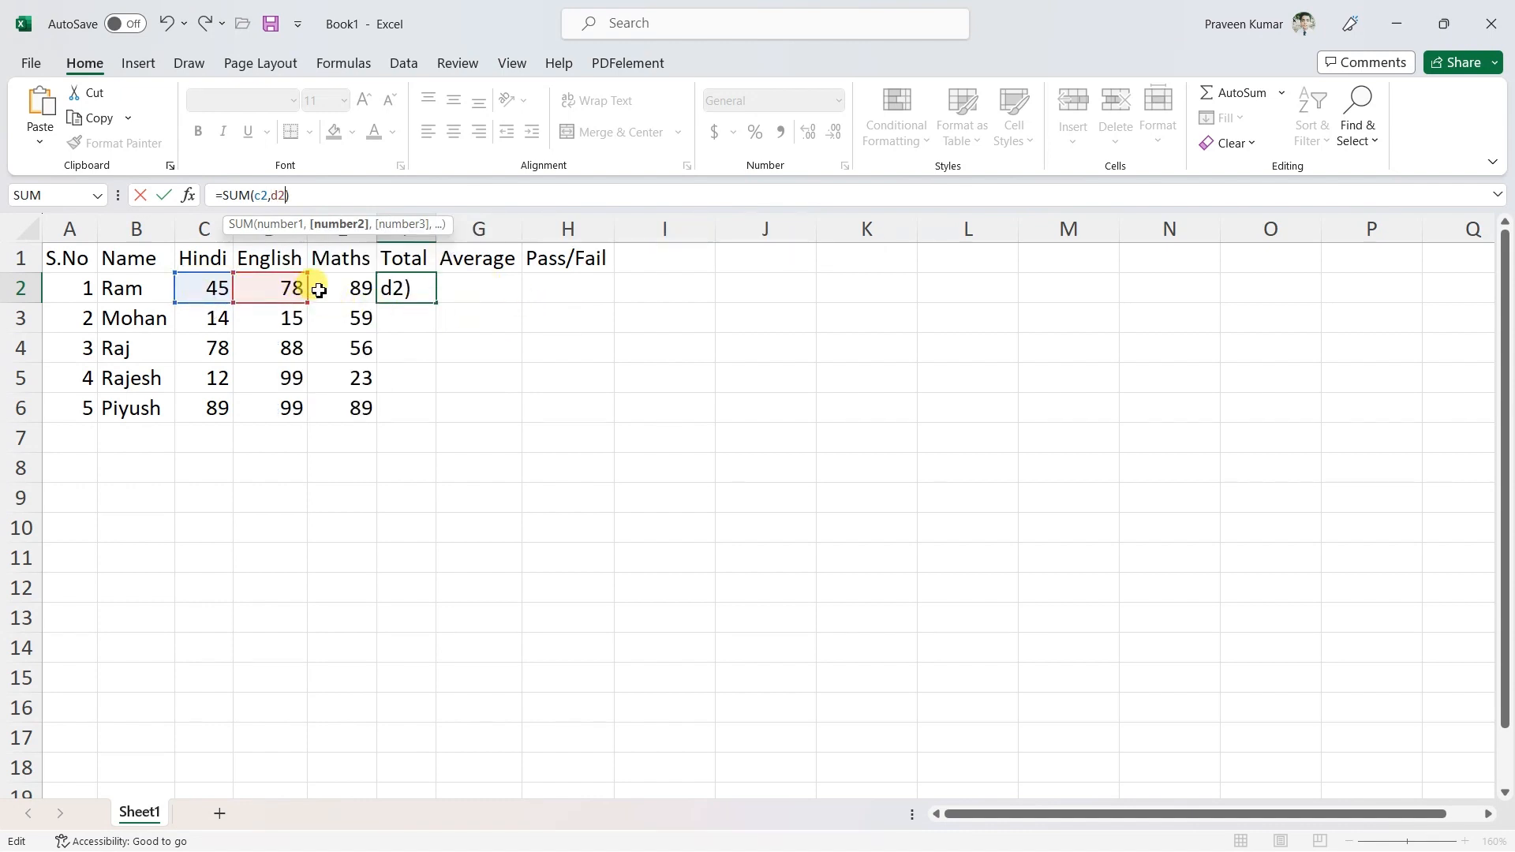
pyautogui.write(',')
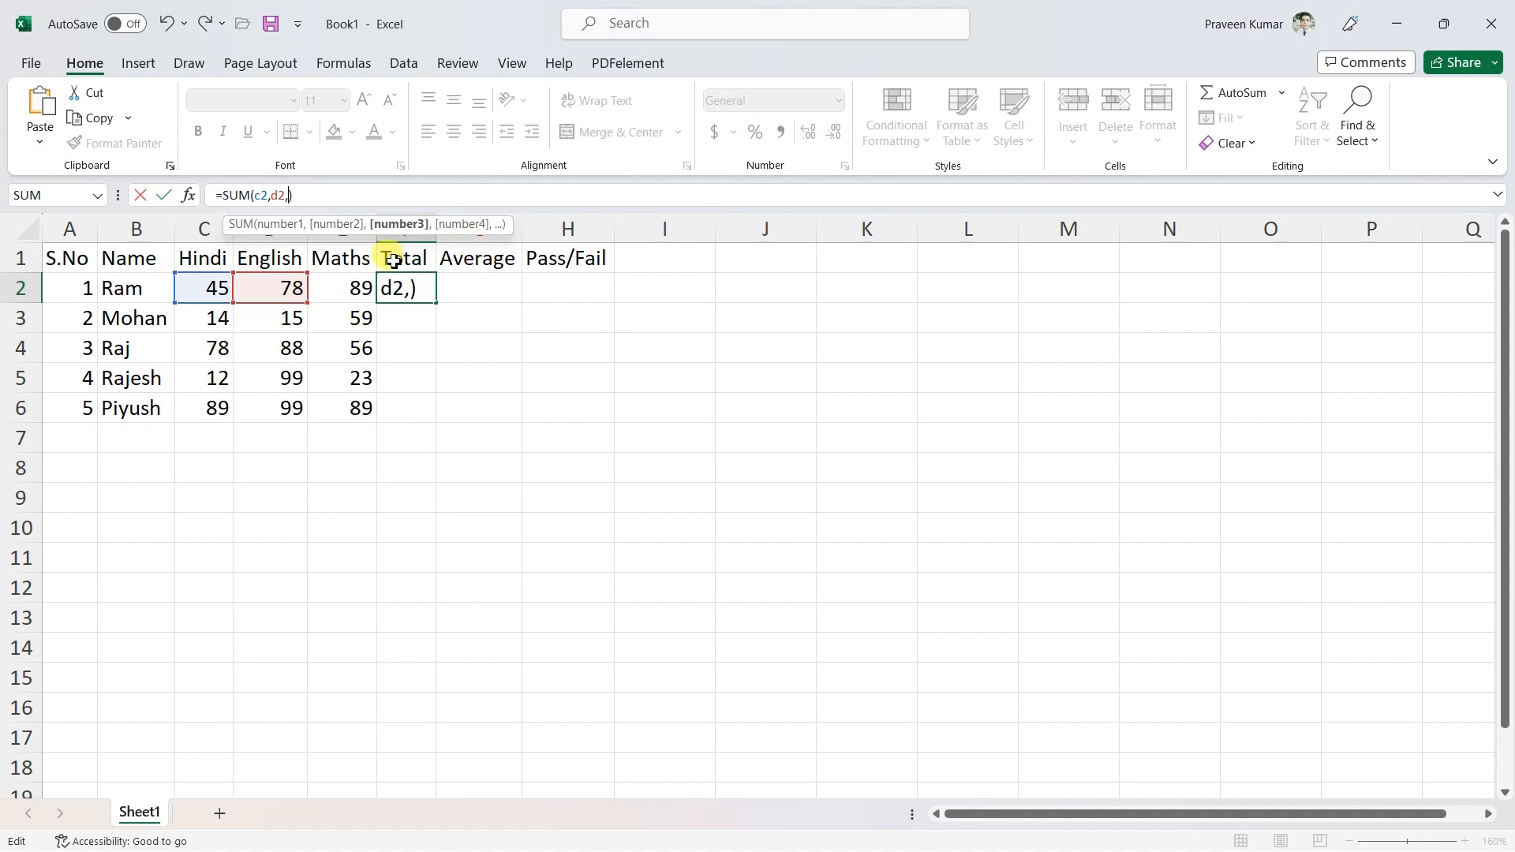
pyautogui.write('e')
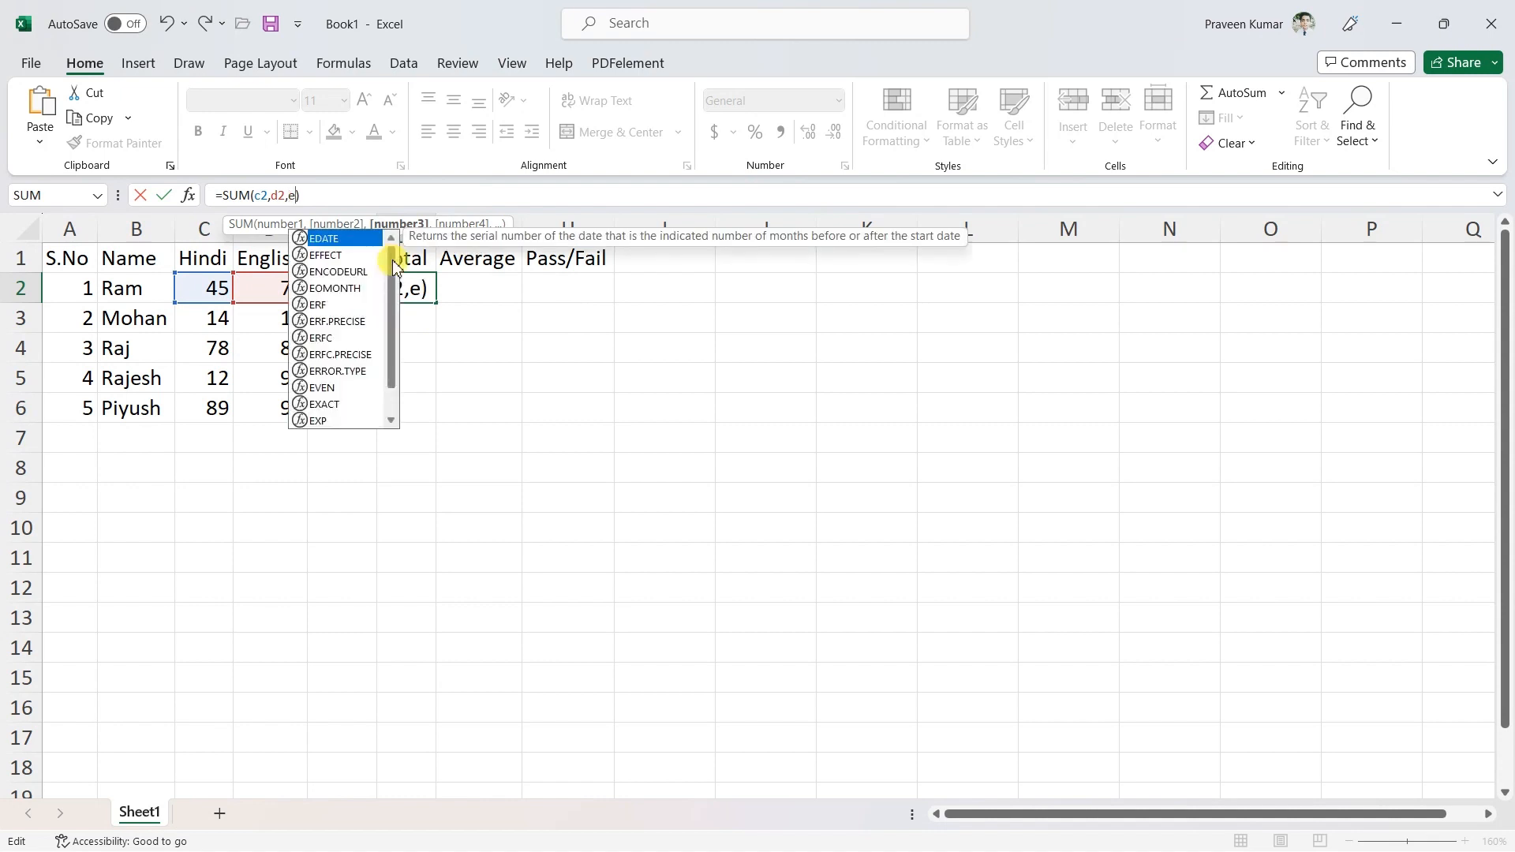
pyautogui.write('2')
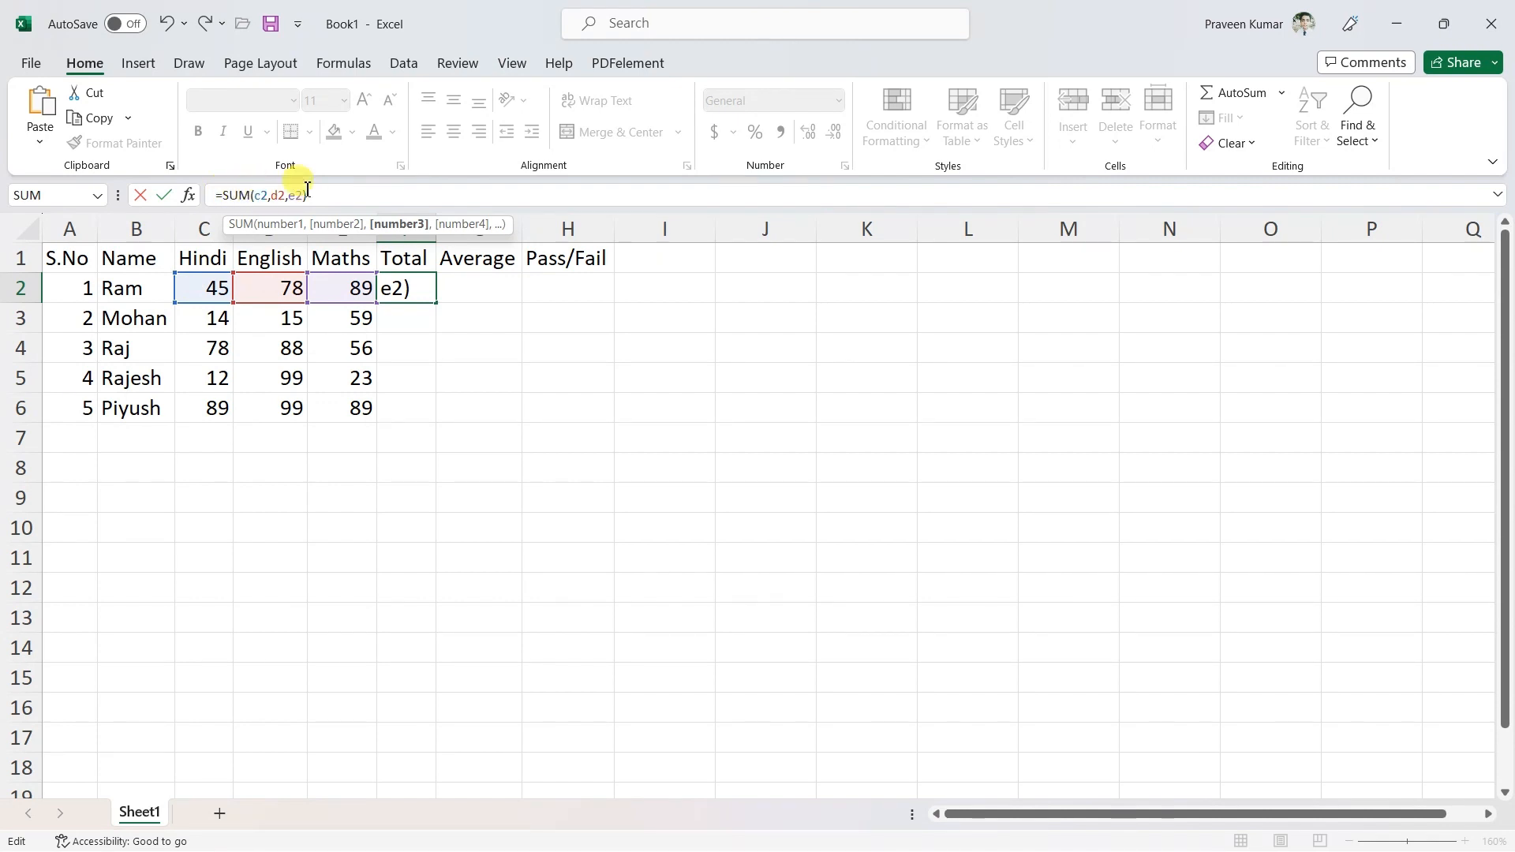
pyautogui.press('Return')
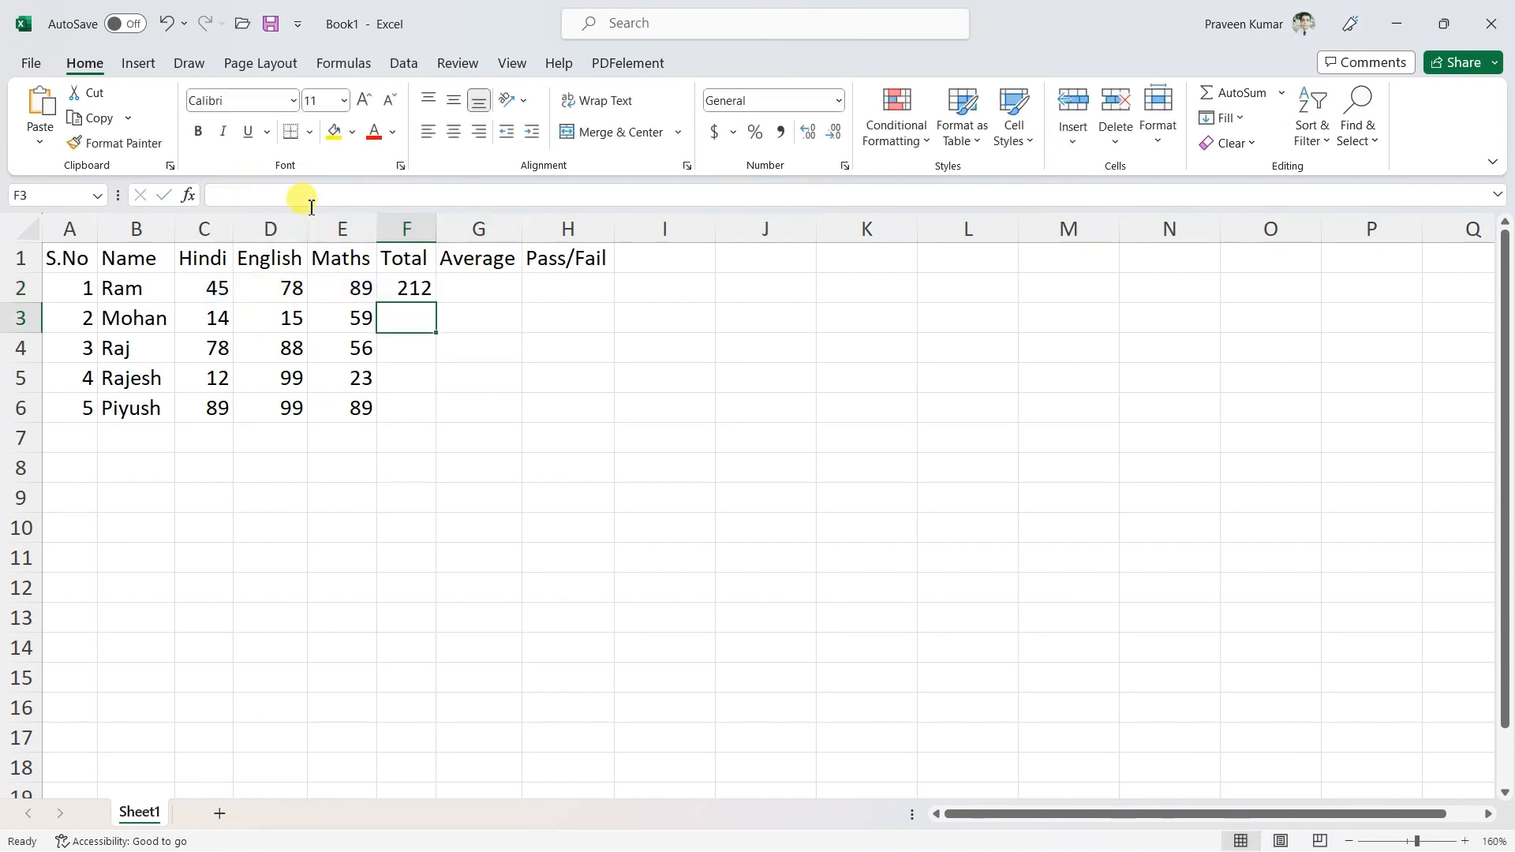
# Step: Test whether the total in F2 updates by setting the Hindi mark in C2 to 46 and to 48
pyautogui.click(218, 292)
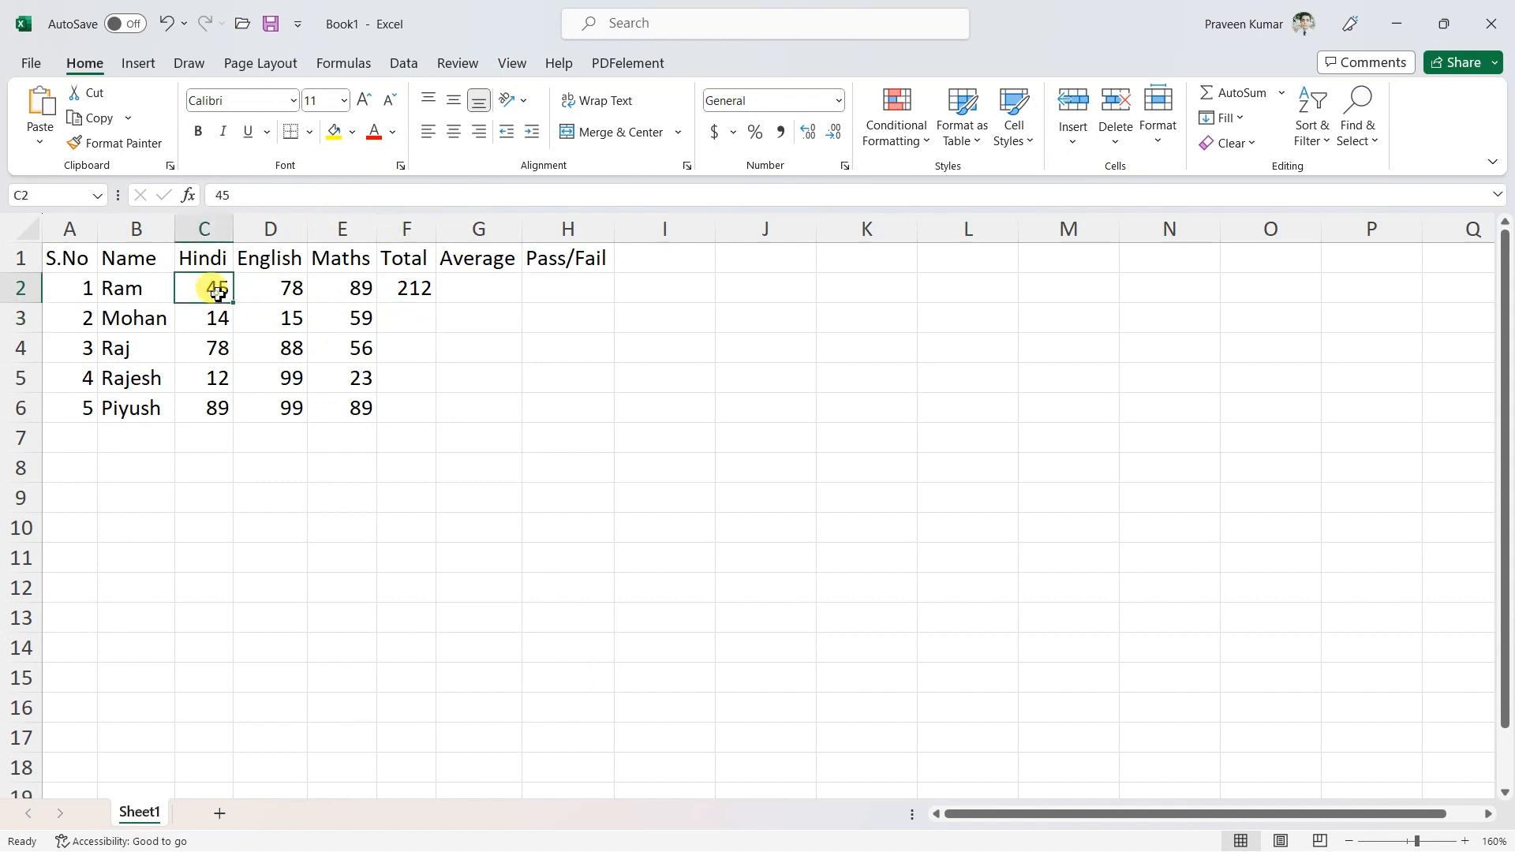
pyautogui.write('46')
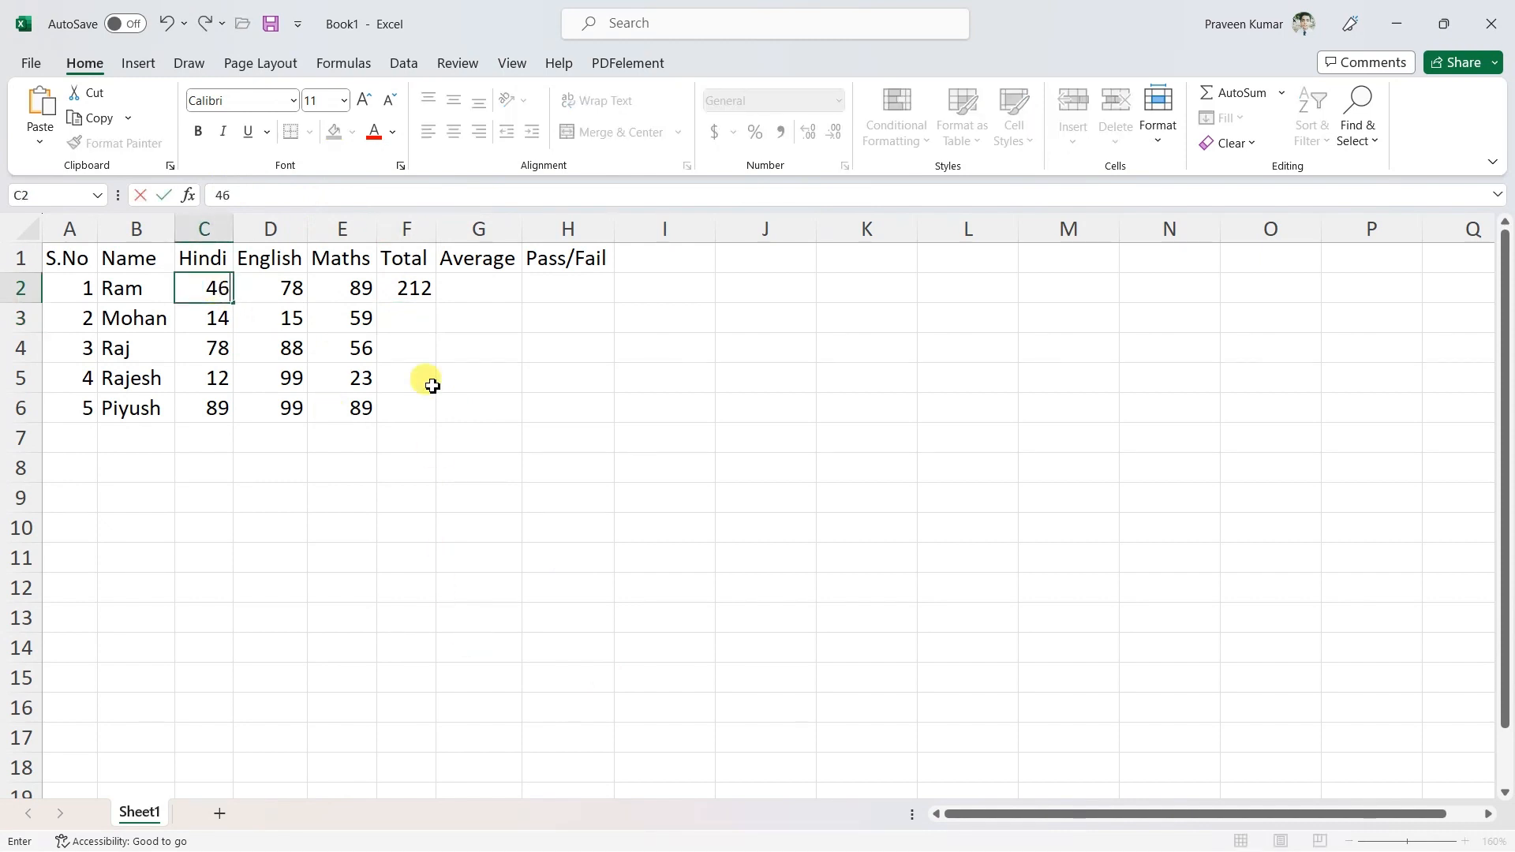
pyautogui.click(479, 470)
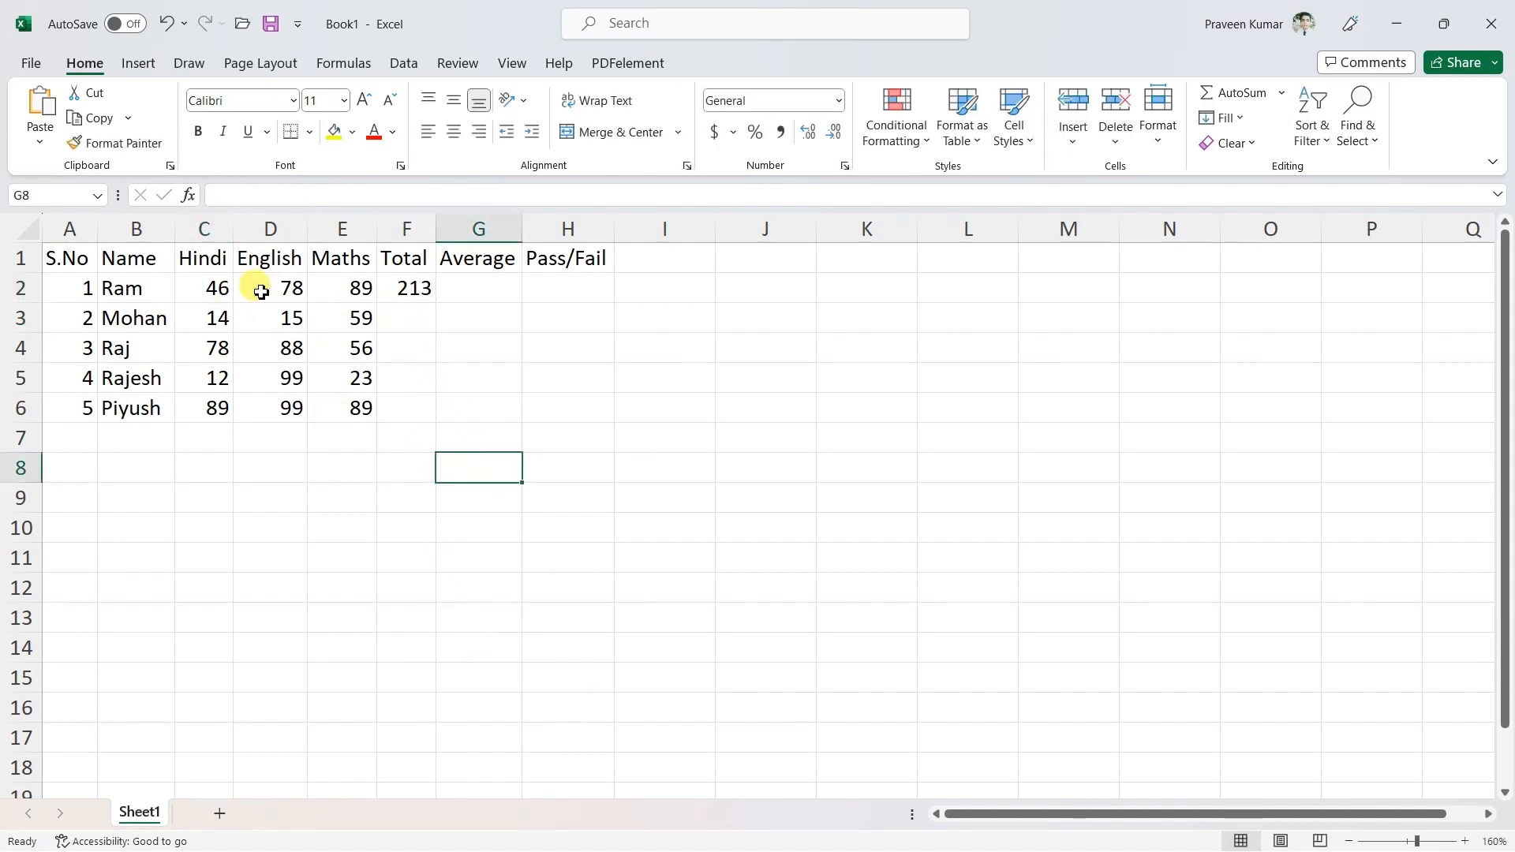
pyautogui.click(224, 292)
pyautogui.write('48')
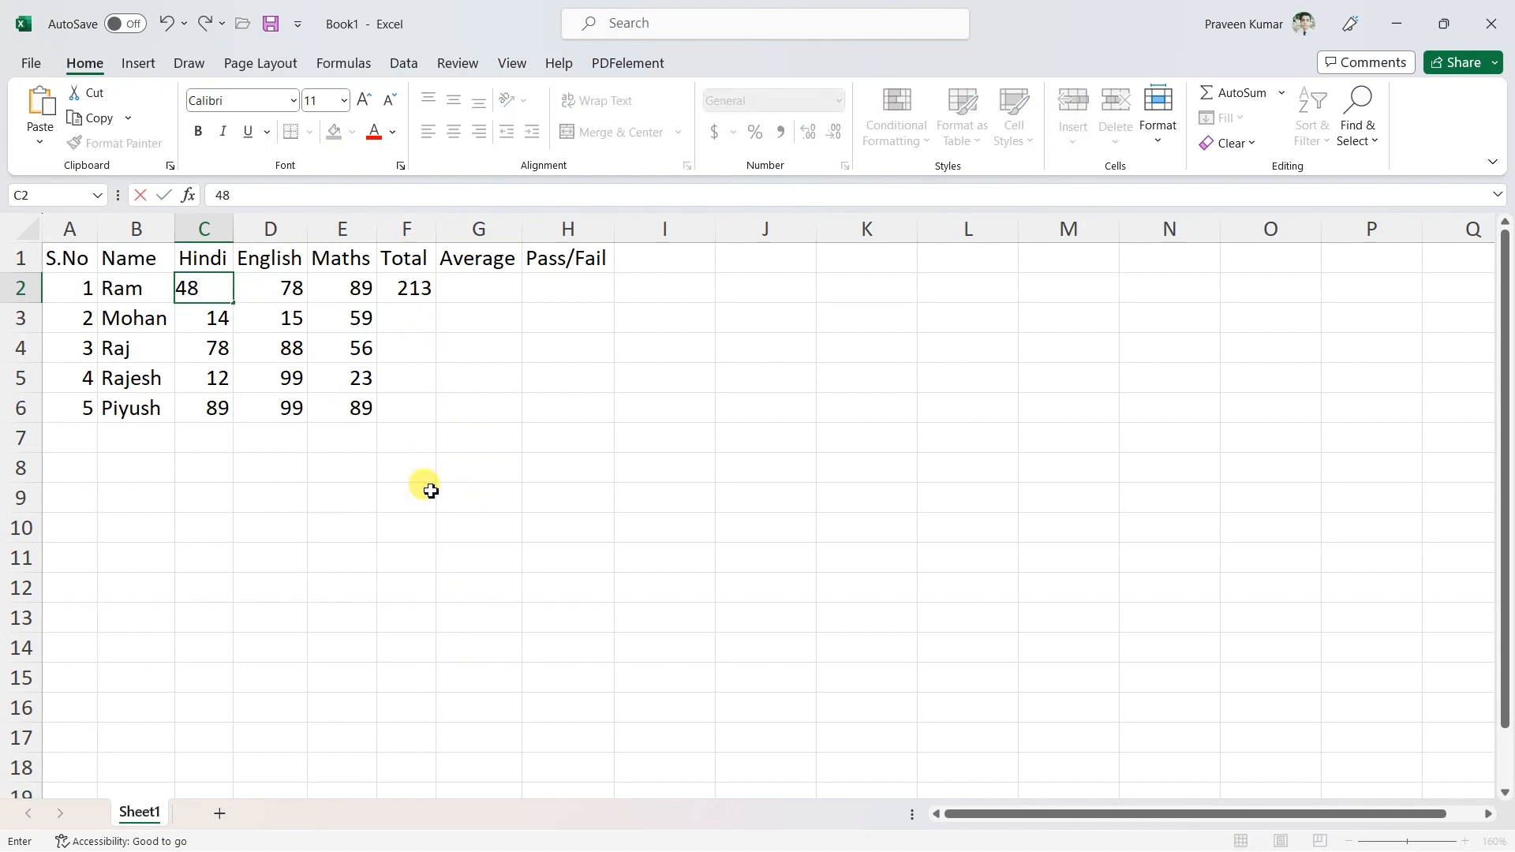
pyautogui.click(441, 526)
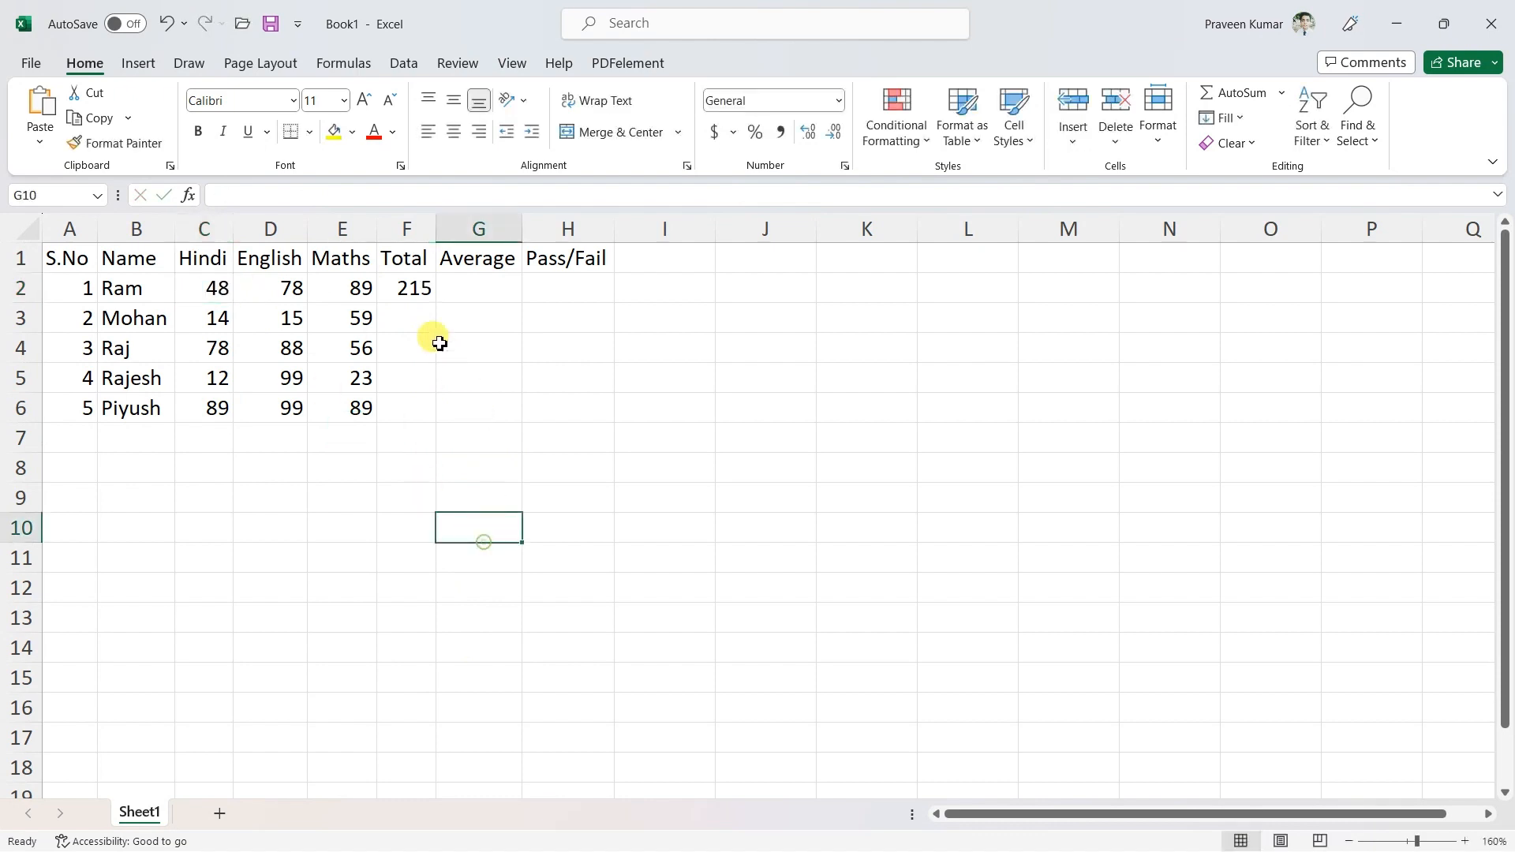
# Step: Replace the separate cell references in F2's SUM formula with the range C2:E2
pyautogui.click(217, 288)
pyautogui.click(392, 293)
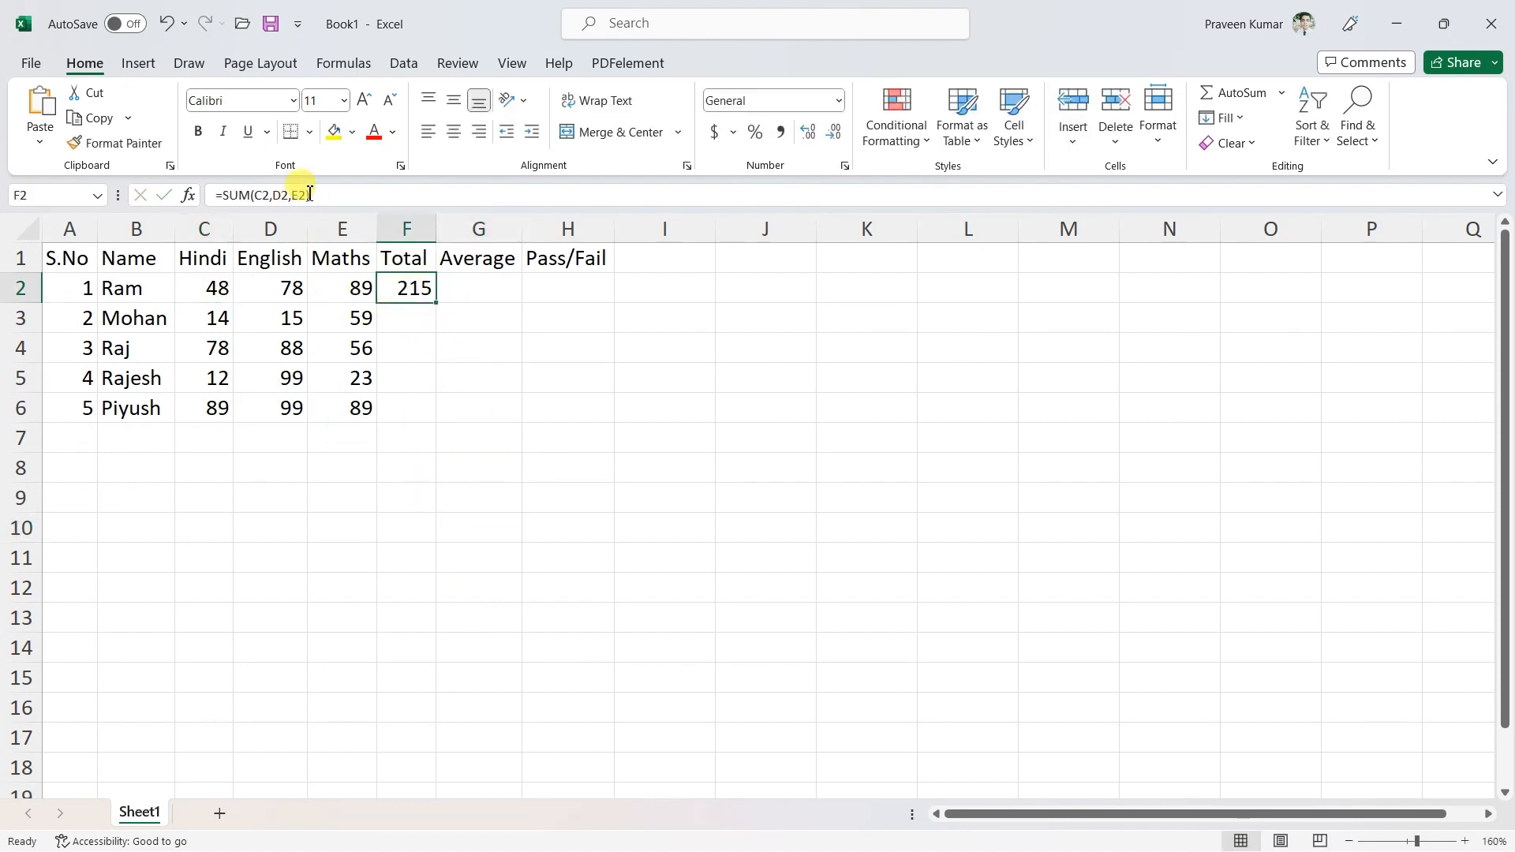
pyautogui.moveTo(308, 197); pyautogui.dragTo(251, 201)
pyautogui.press('BackSpace')
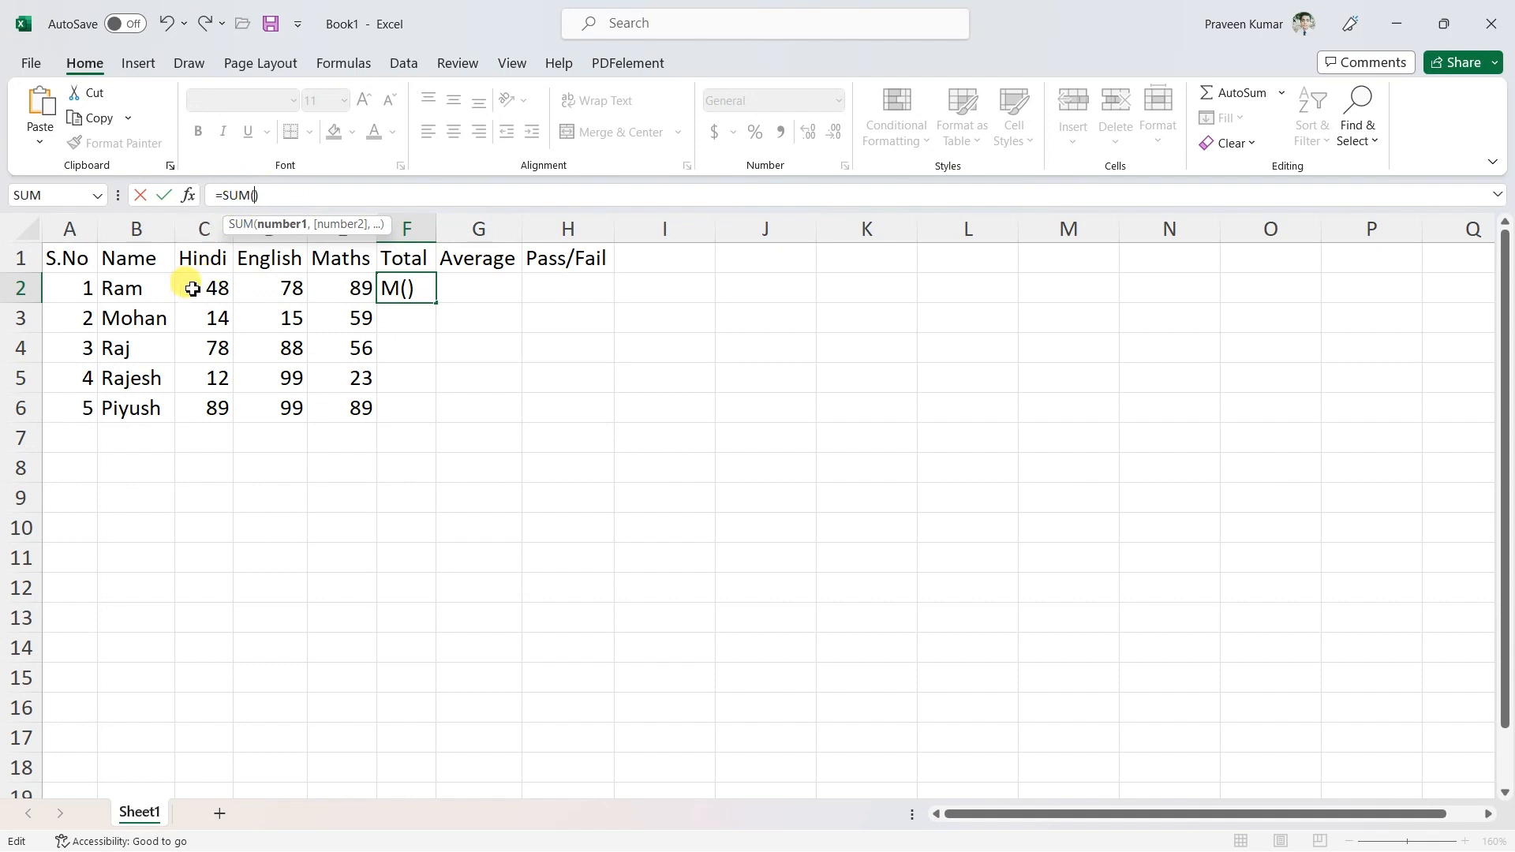
pyautogui.moveTo(191, 288); pyautogui.dragTo(324, 286)
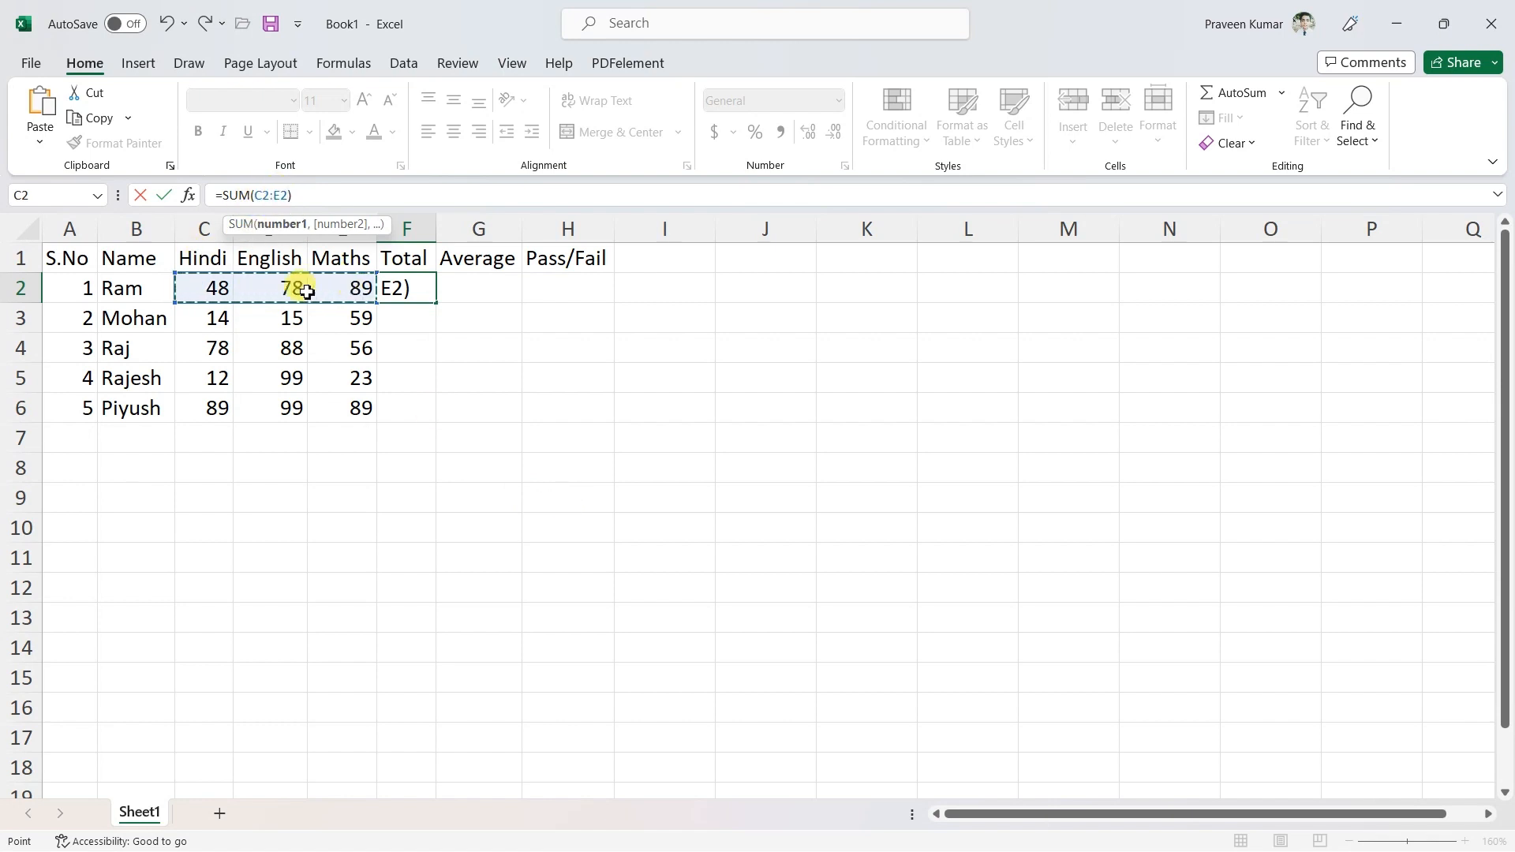
pyautogui.press('Return')
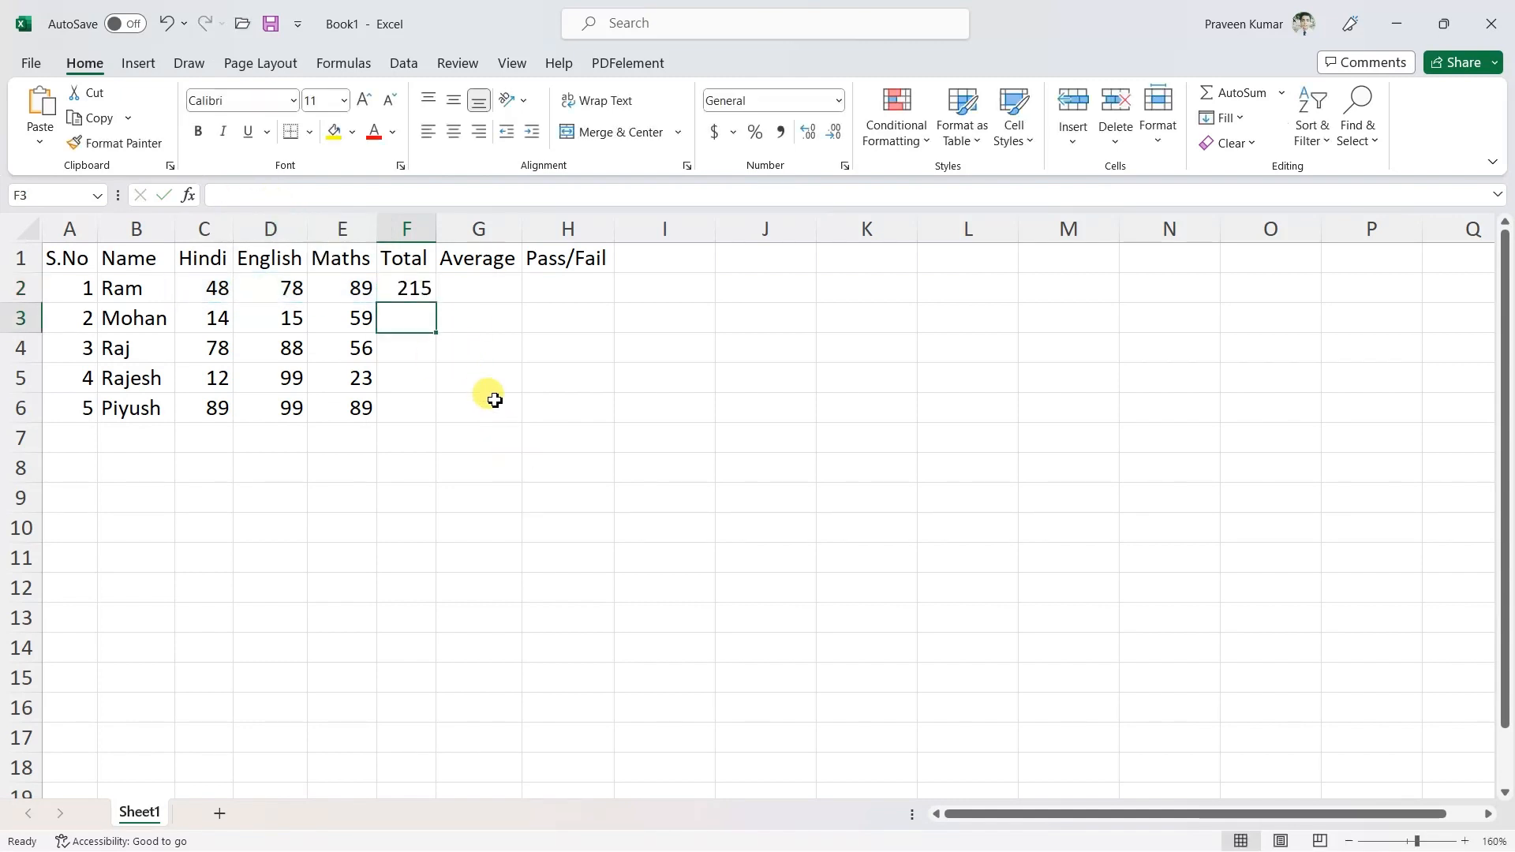
# Step: Enter the formula =SUM(C3:E3) in the second student's Total cell, F3
pyautogui.write('=')
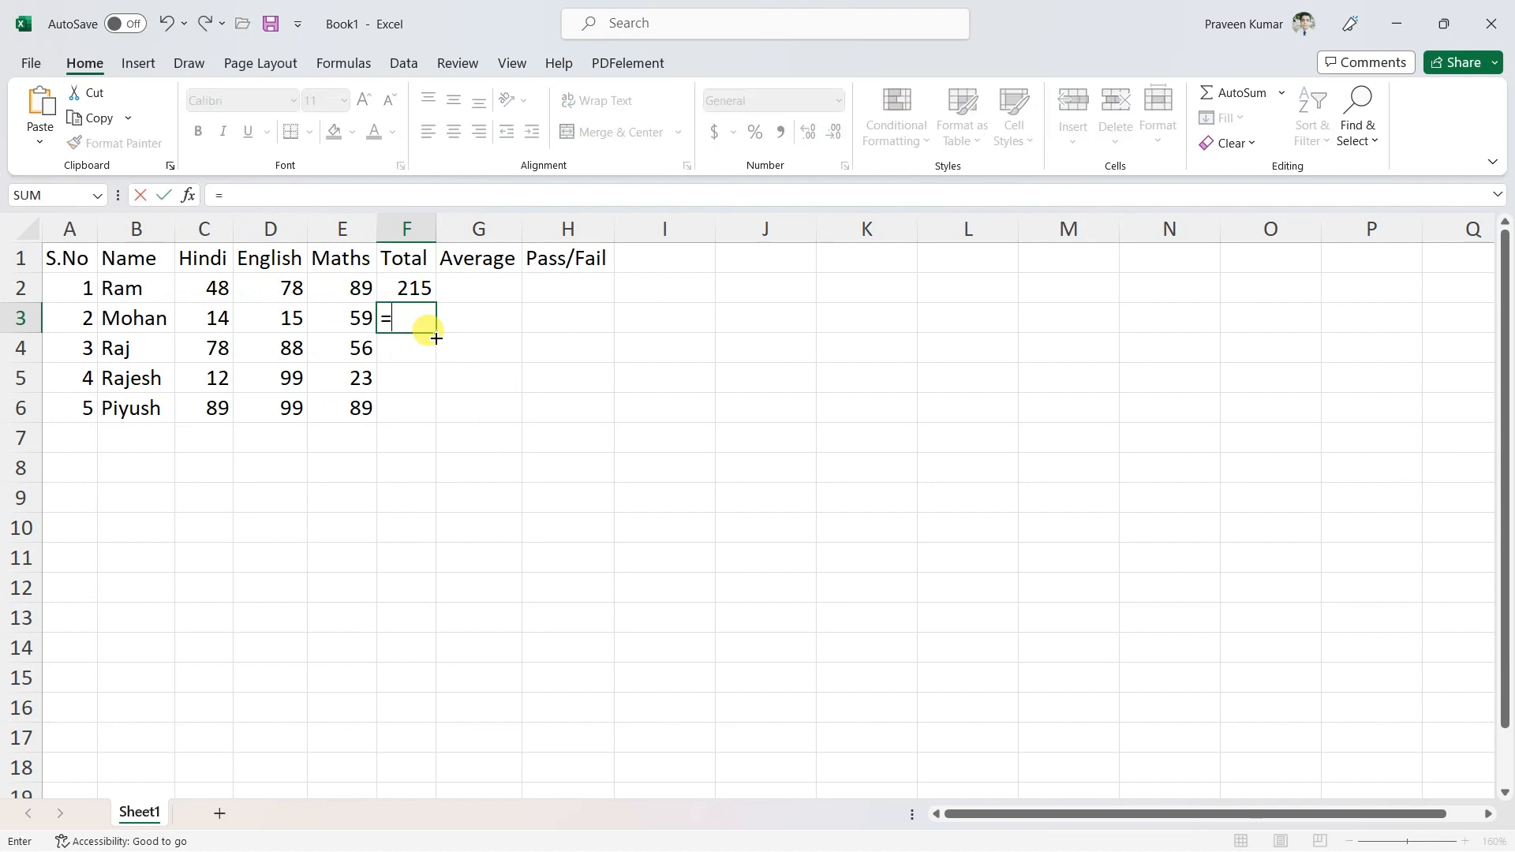
pyautogui.write('SUM')
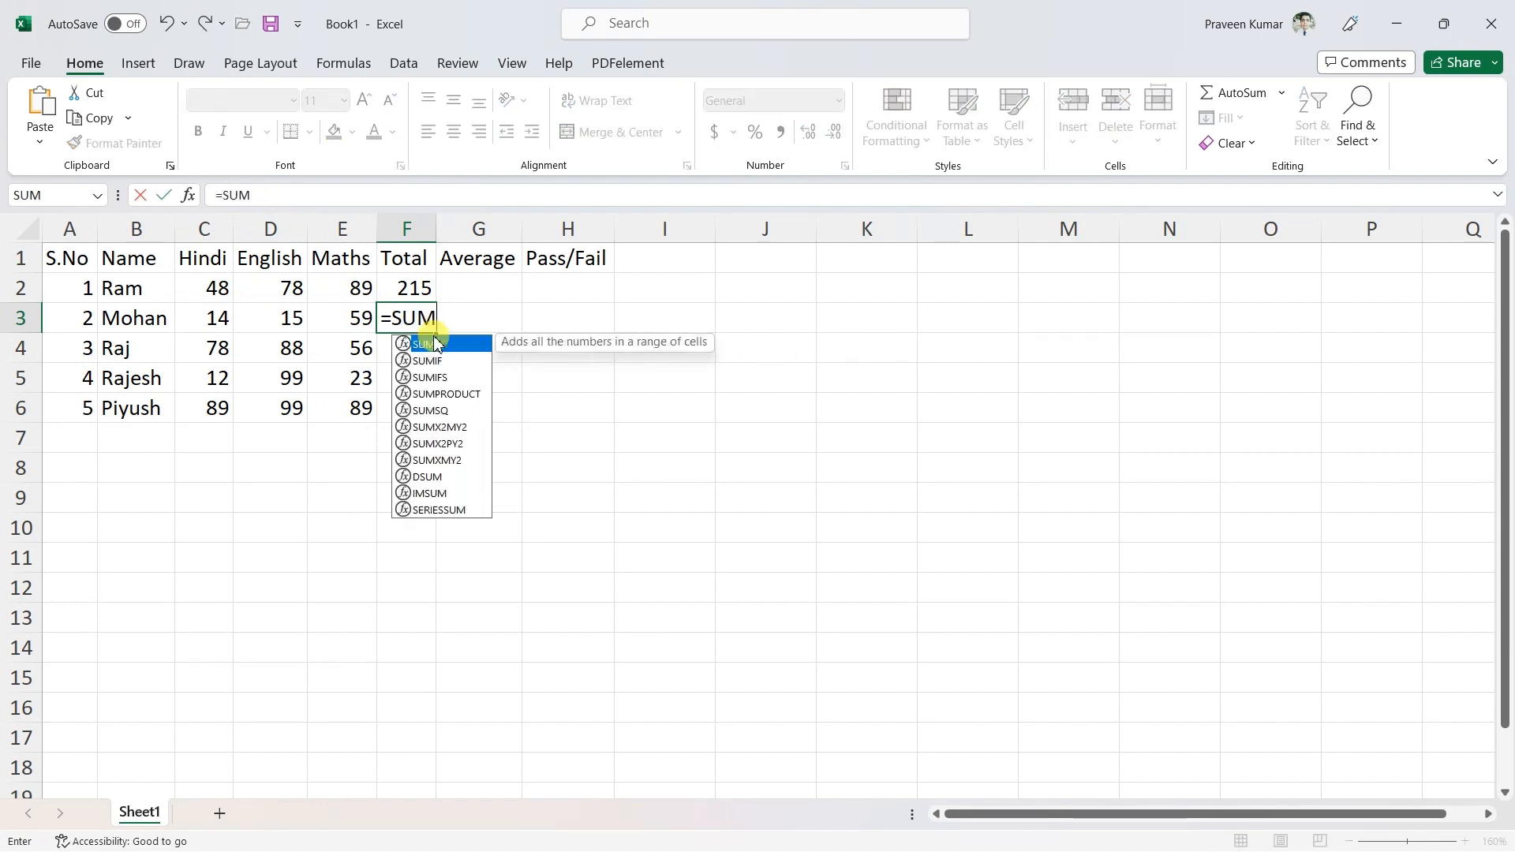
pyautogui.doubleClick(437, 344)
pyautogui.write(')')
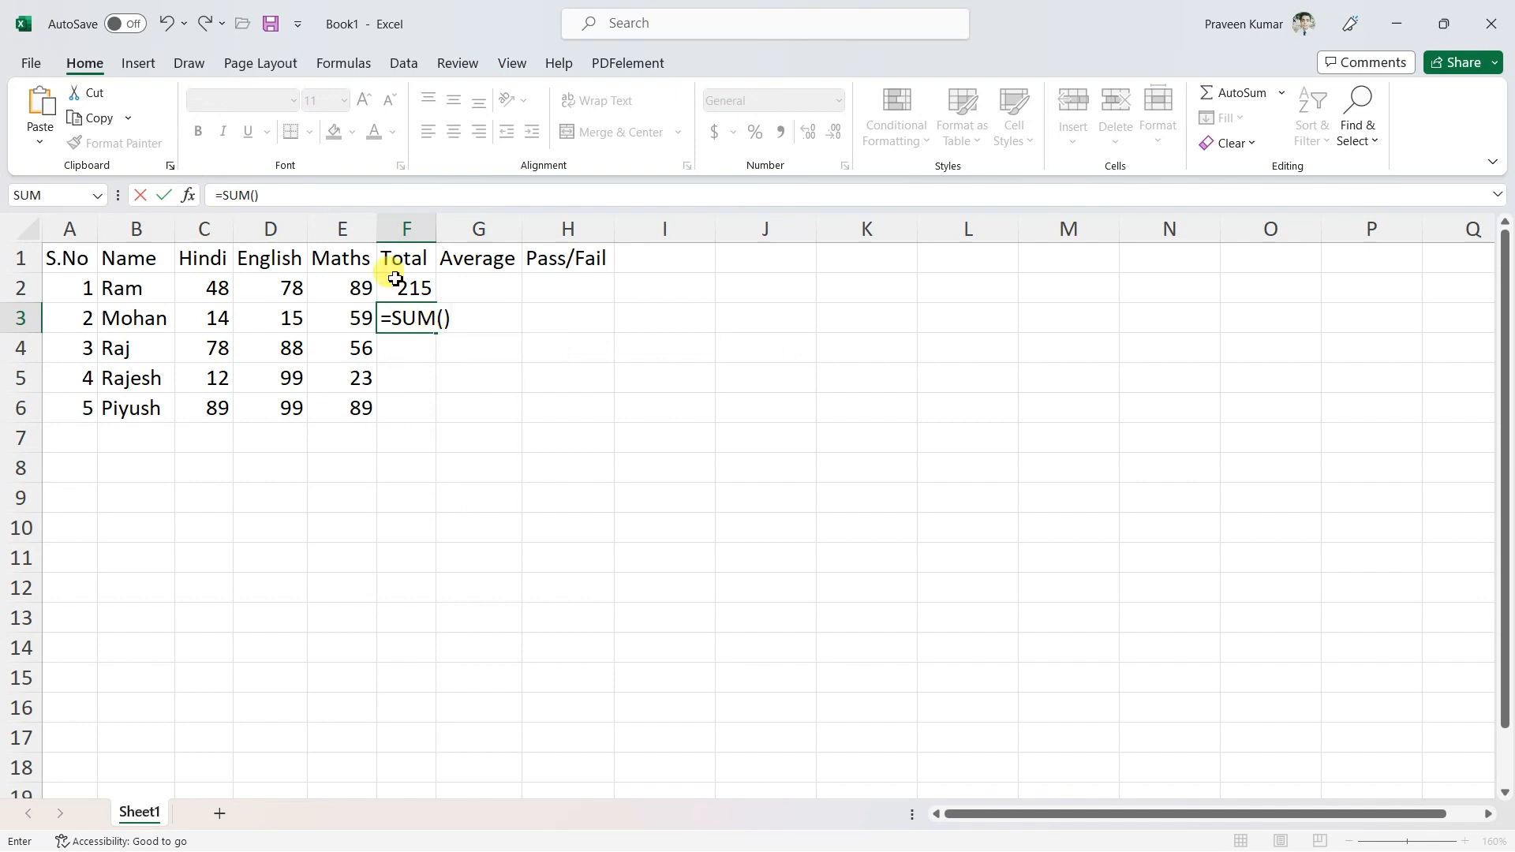
pyautogui.click(441, 317)
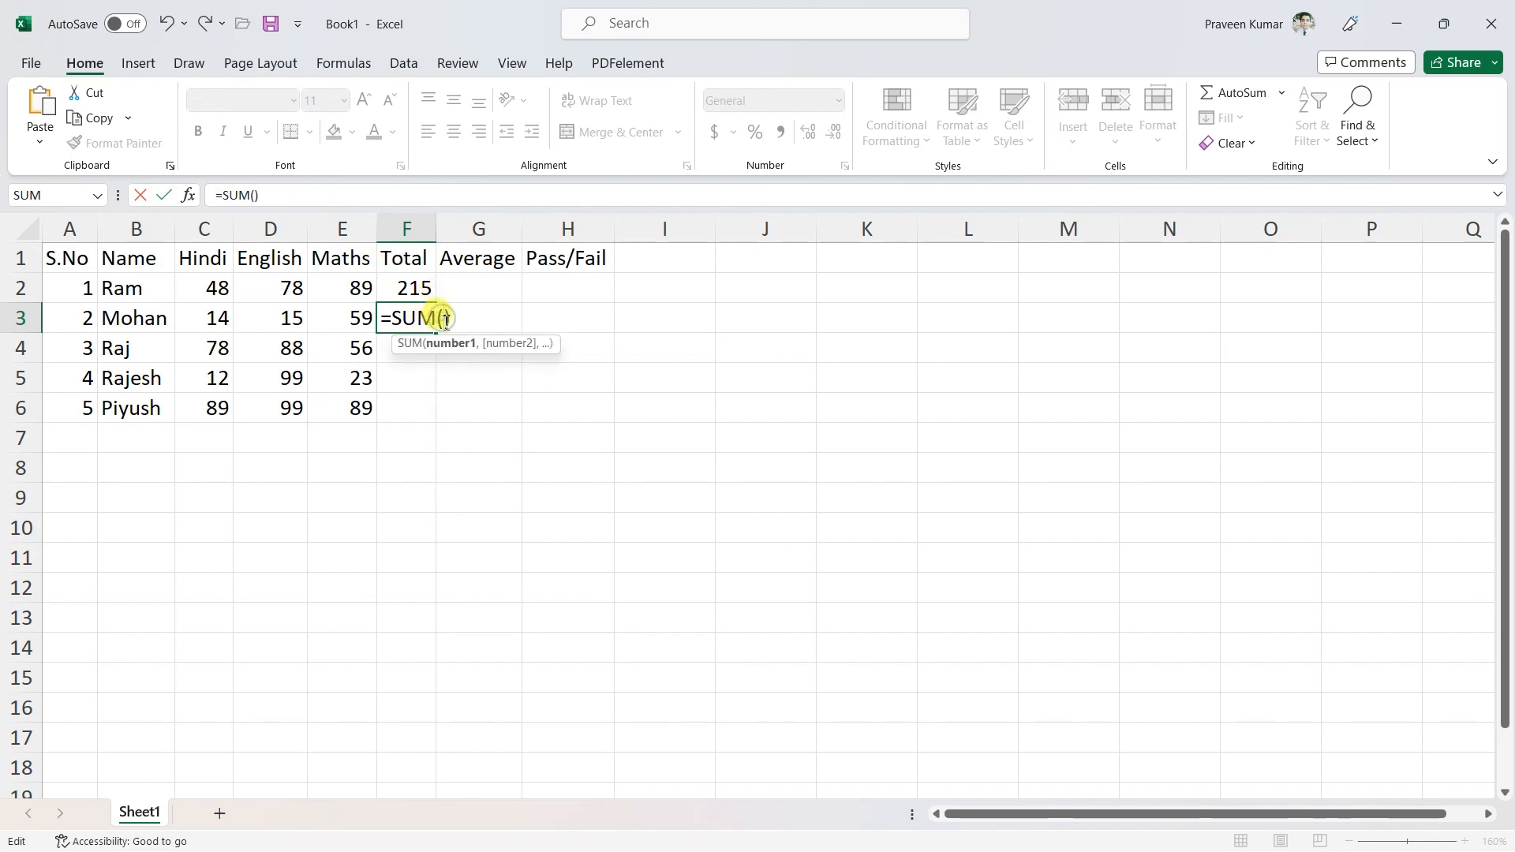
pyautogui.moveTo(210, 315); pyautogui.dragTo(348, 315)
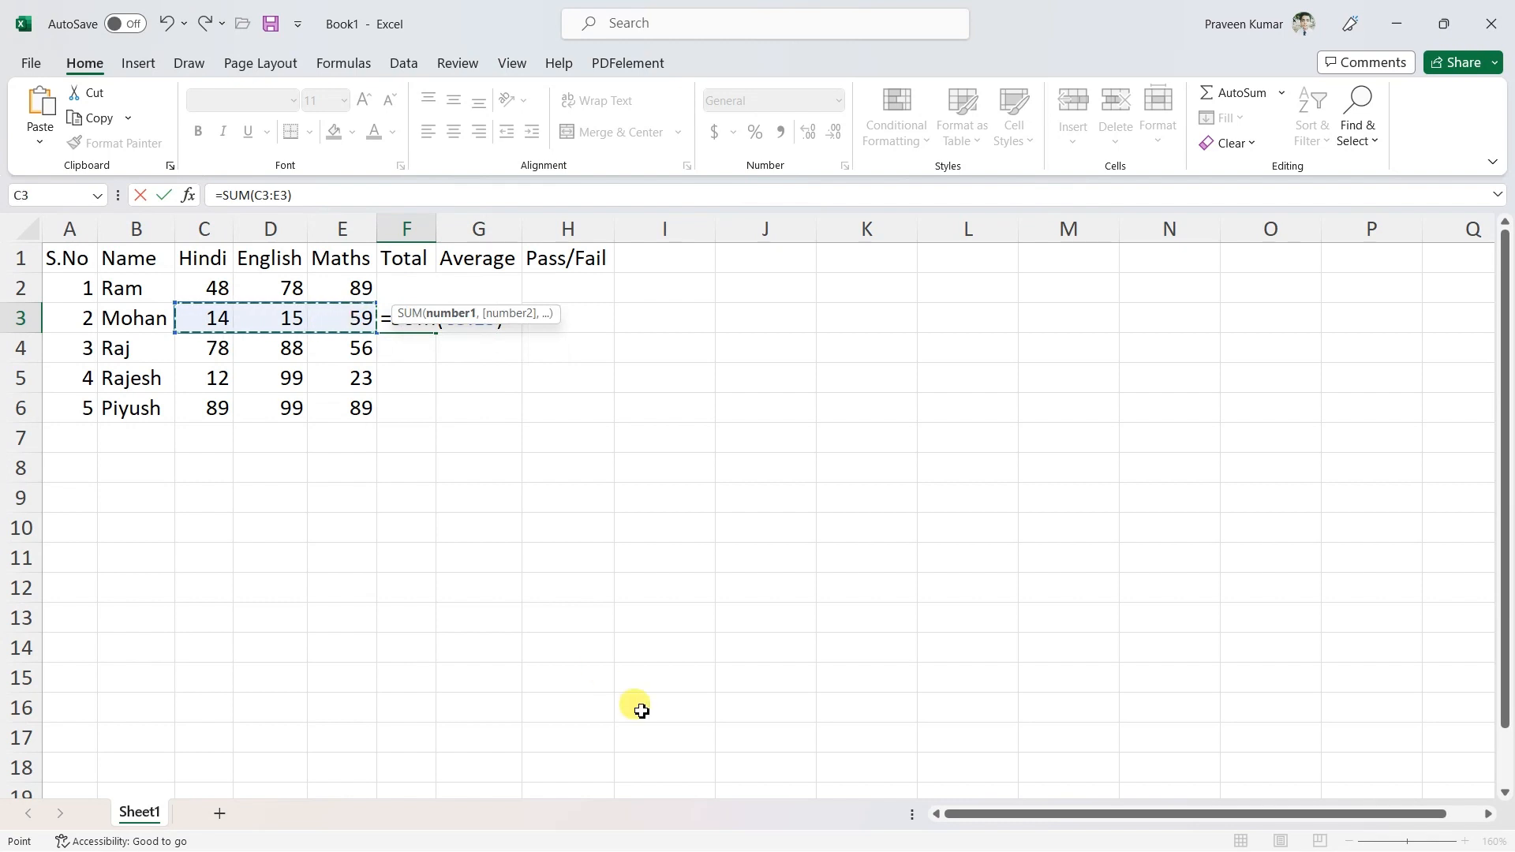
pyautogui.press('Return')
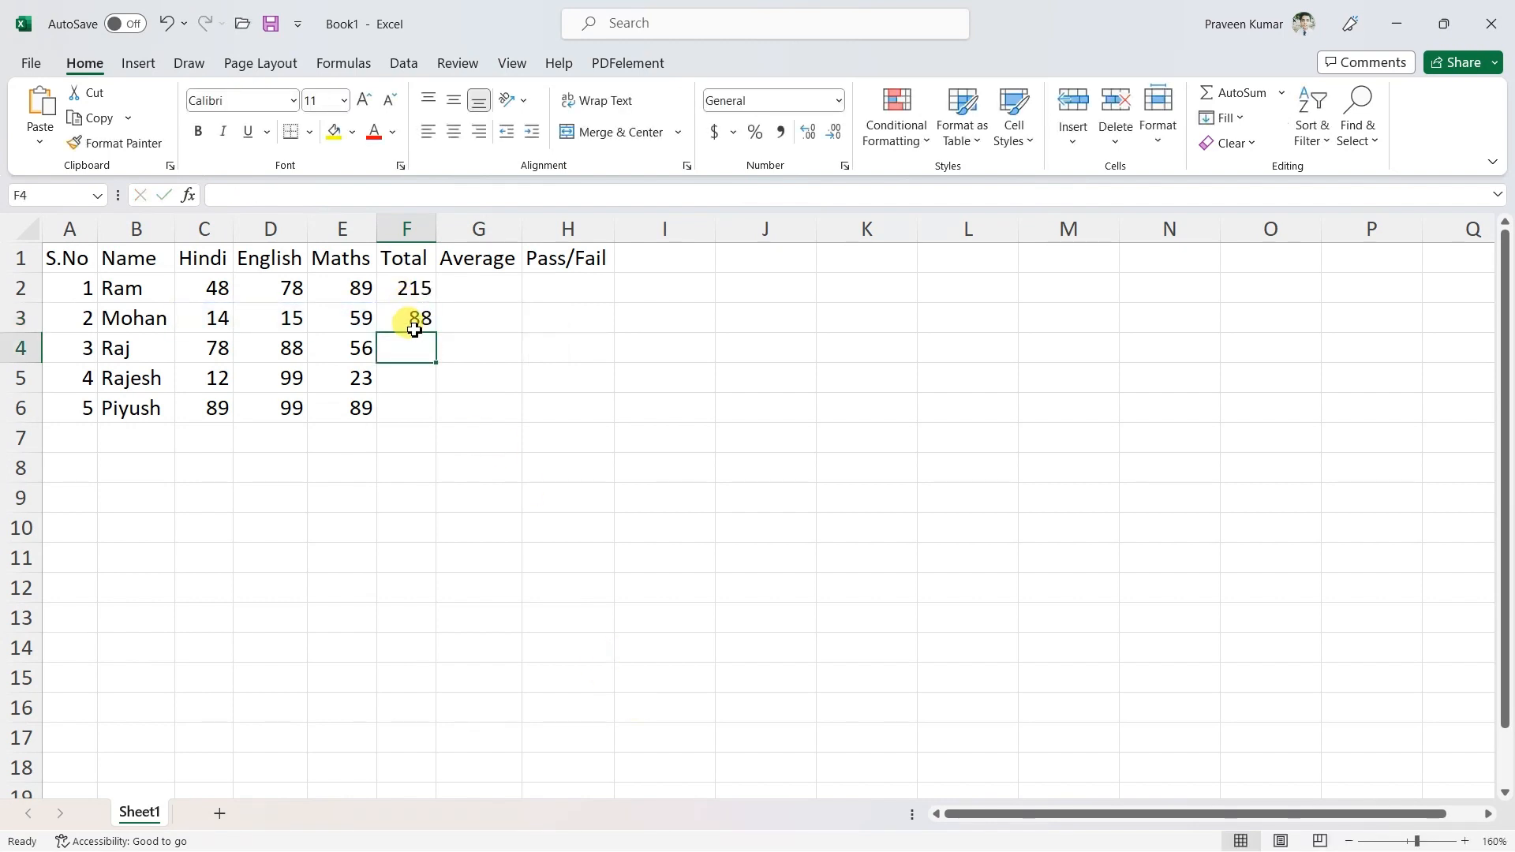
pyautogui.click(424, 320)
pyautogui.moveTo(293, 195); pyautogui.dragTo(204, 201)
pyautogui.write('=G')
pyautogui.click(442, 468)
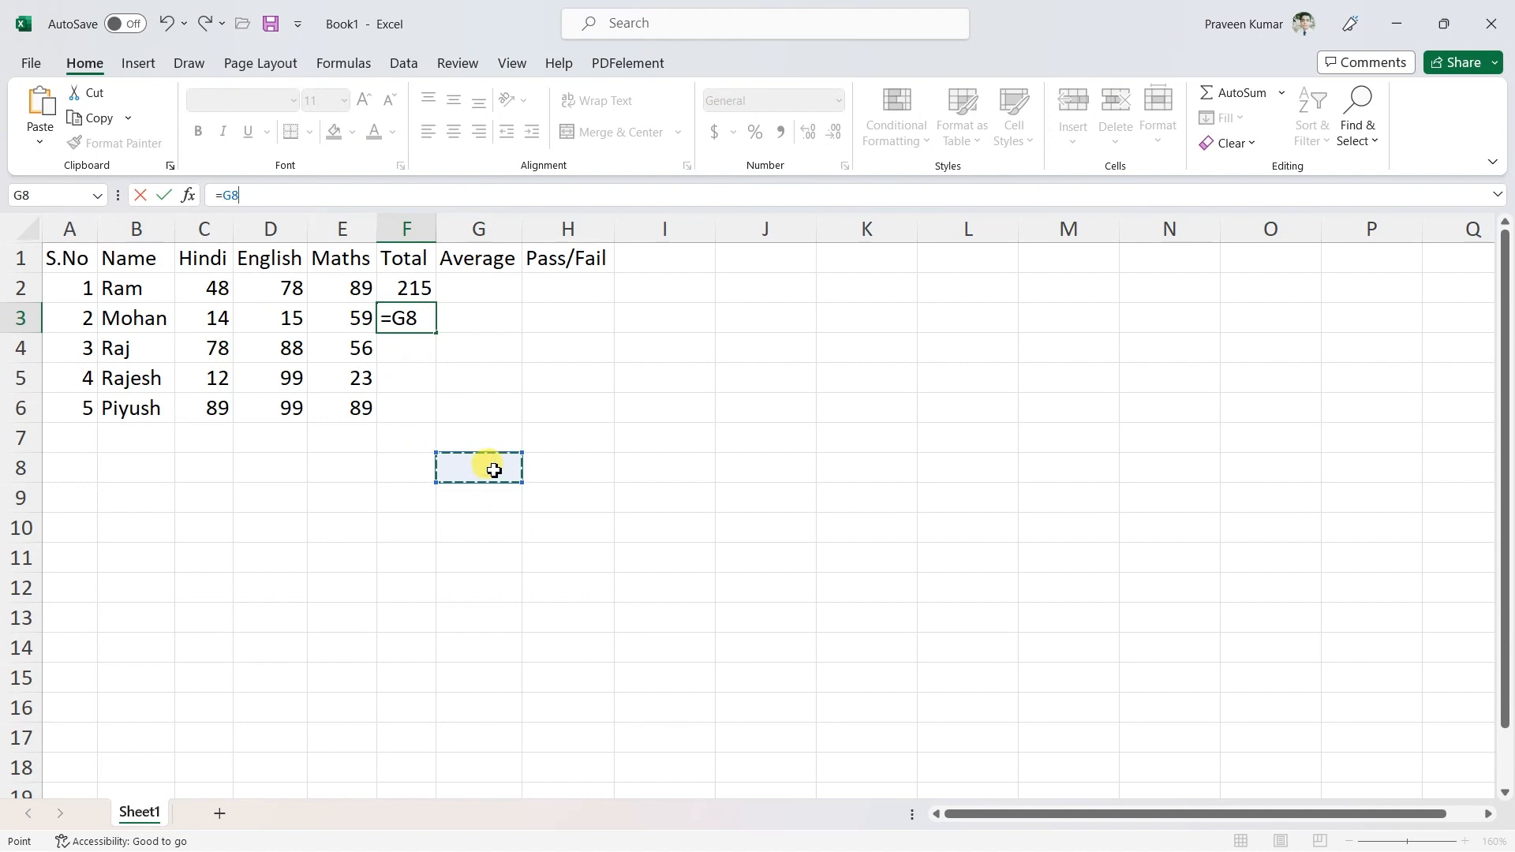
pyautogui.press('Escape')
pyautogui.click(442, 477)
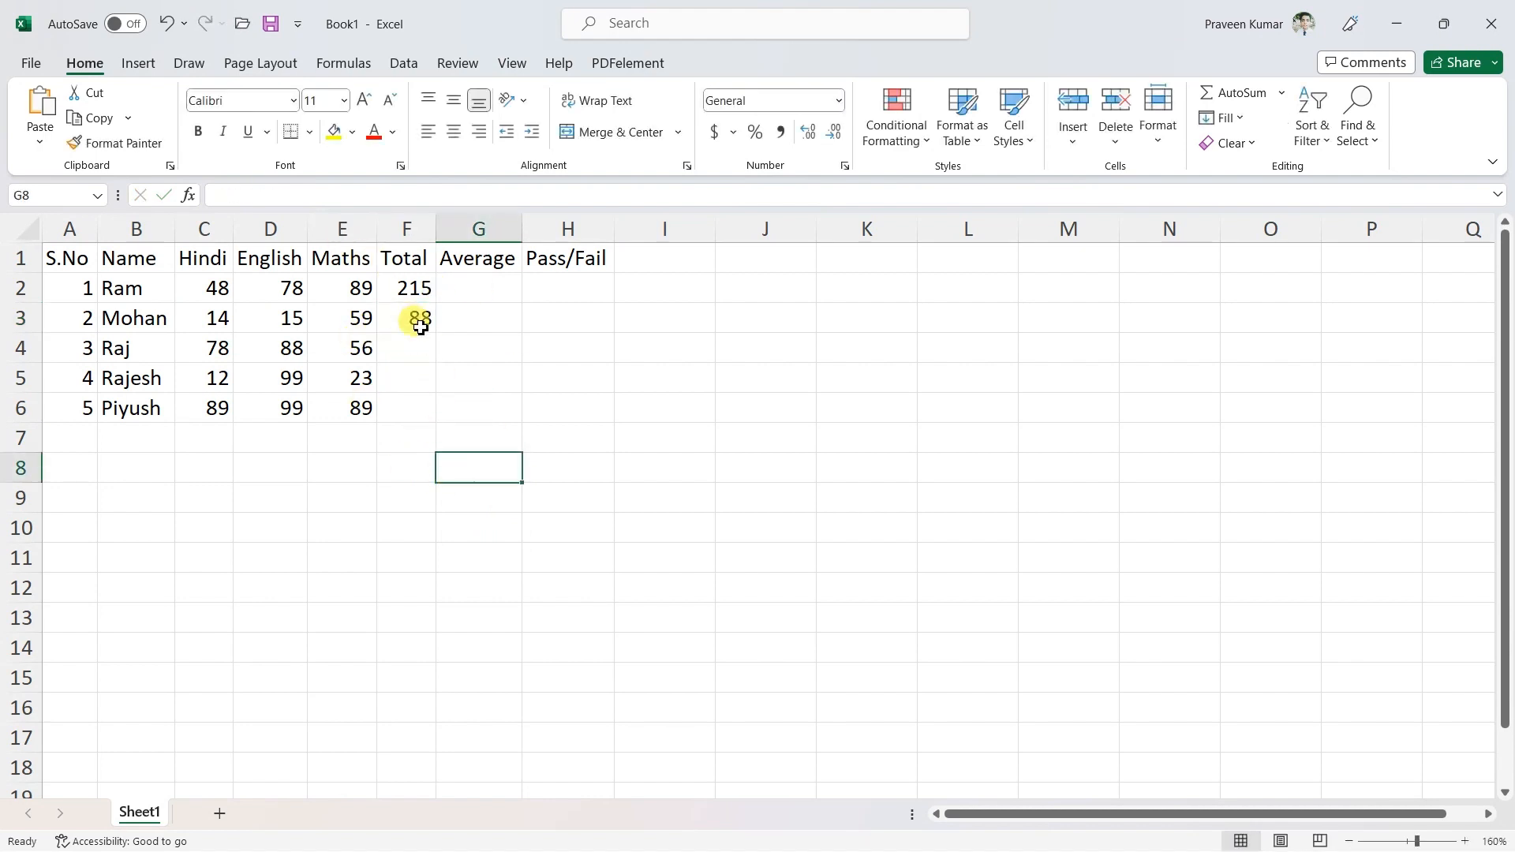
pyautogui.click(415, 322)
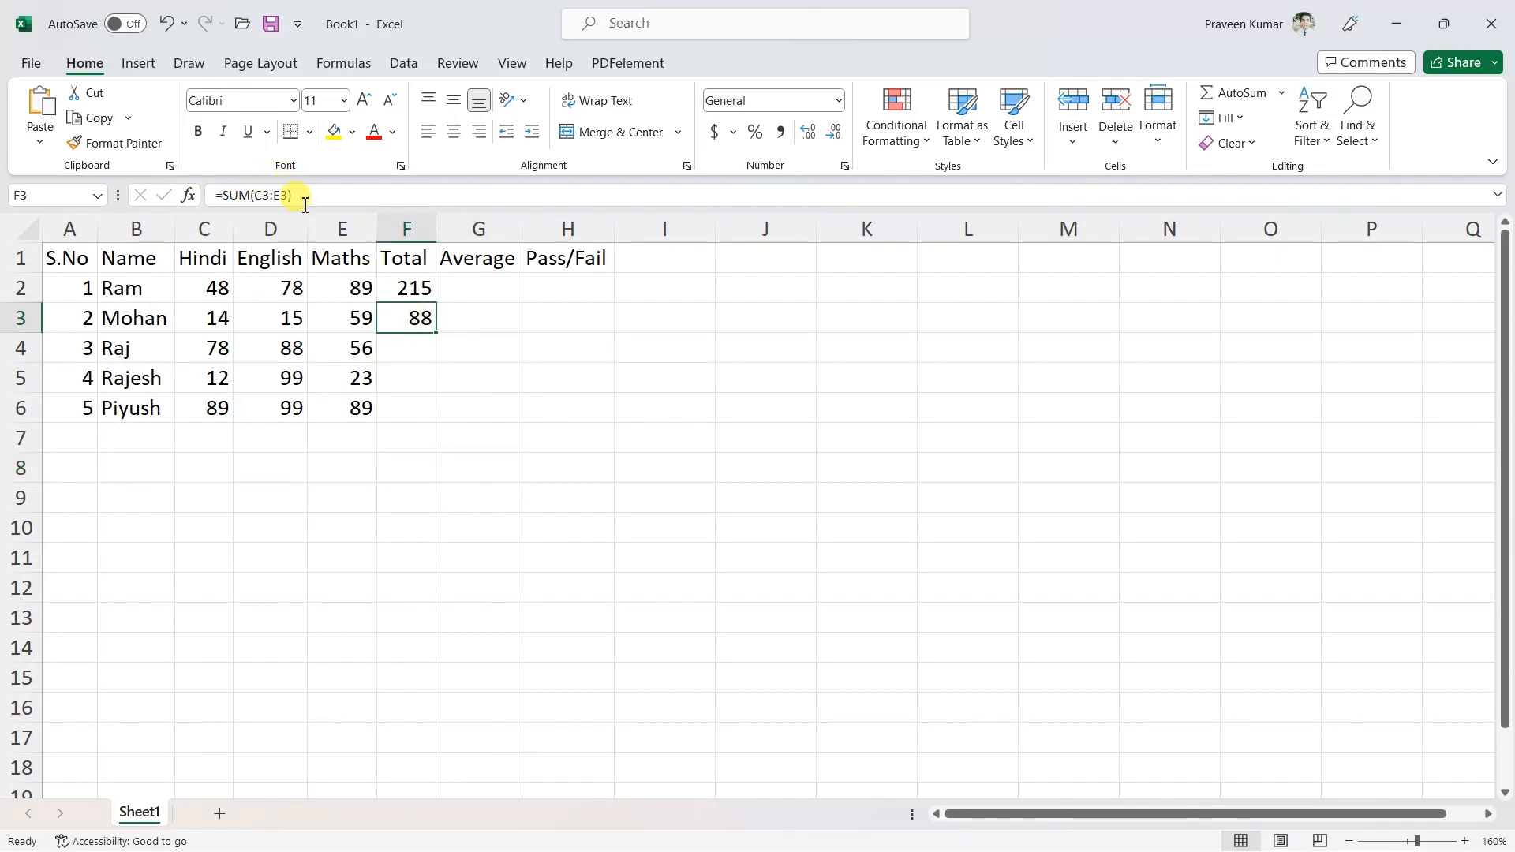
pyautogui.click(478, 522)
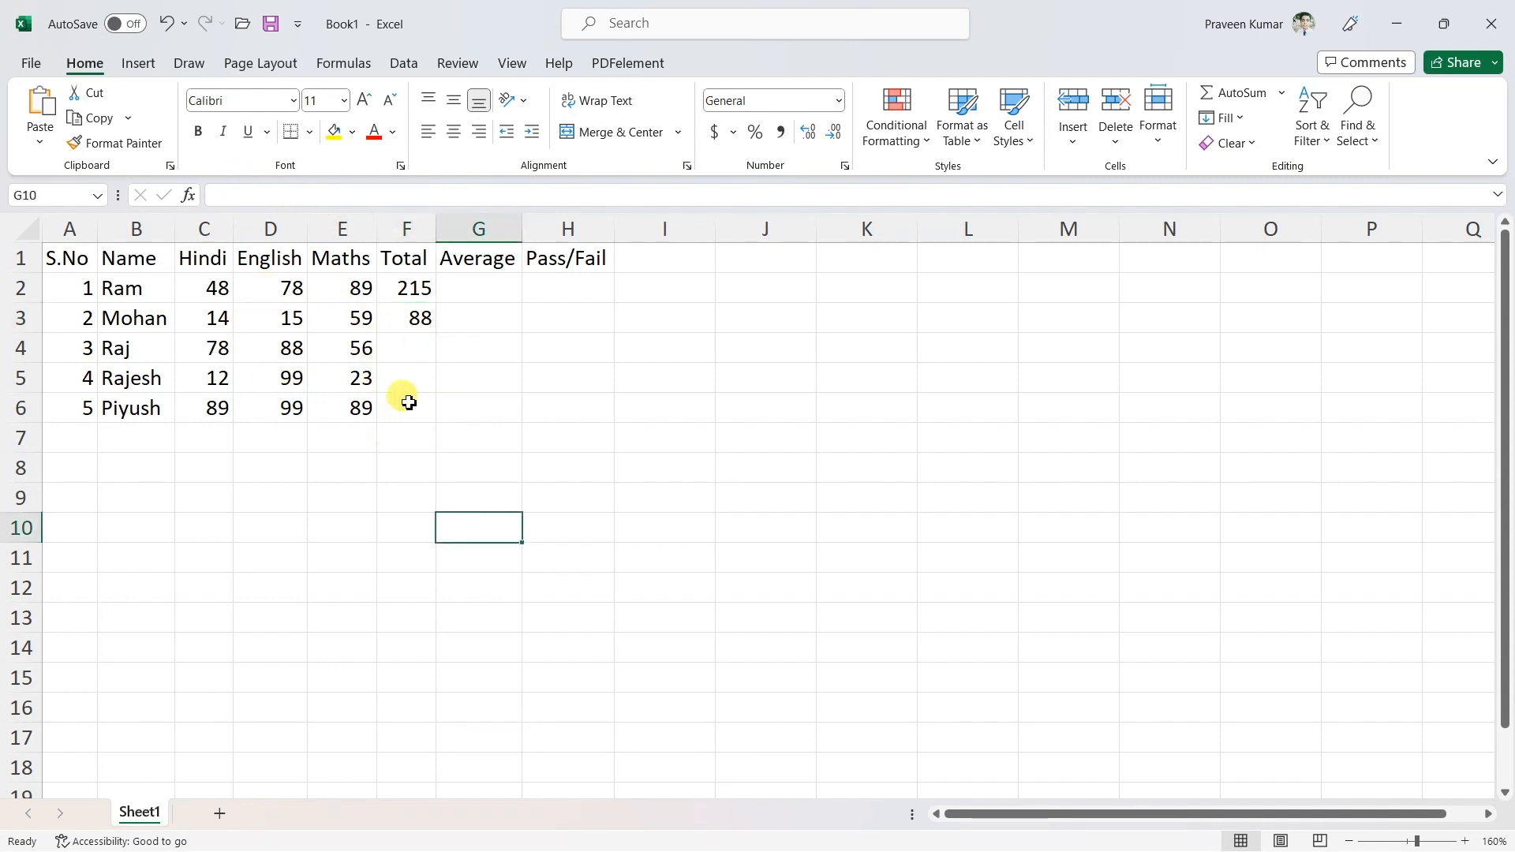
# Step: Autofill the Total formula from F3 down to the last student's row, and undo the fill
pyautogui.click(415, 312)
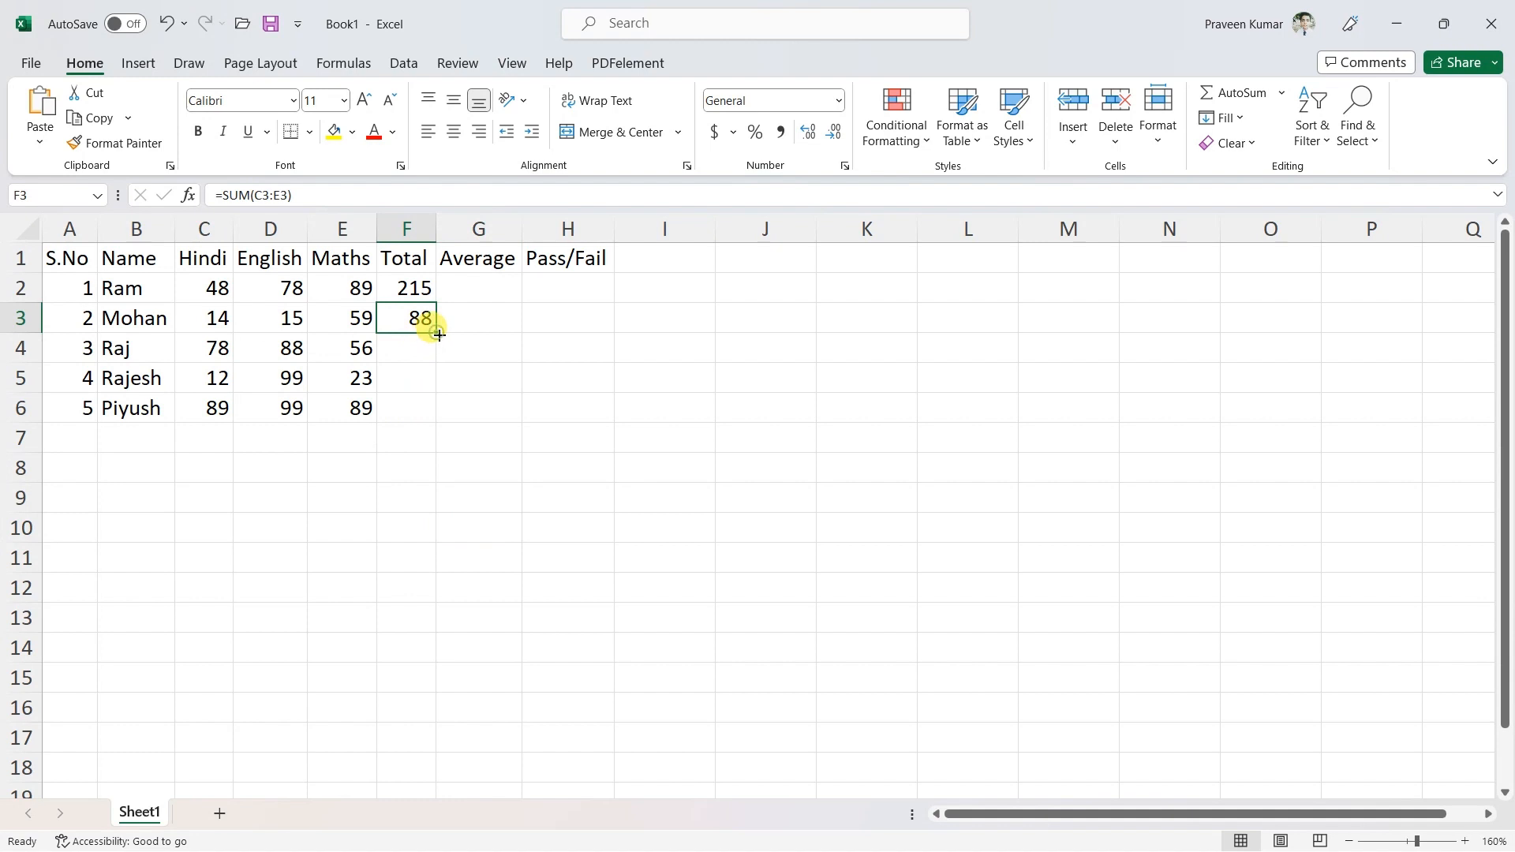
pyautogui.doubleClick(436, 333)
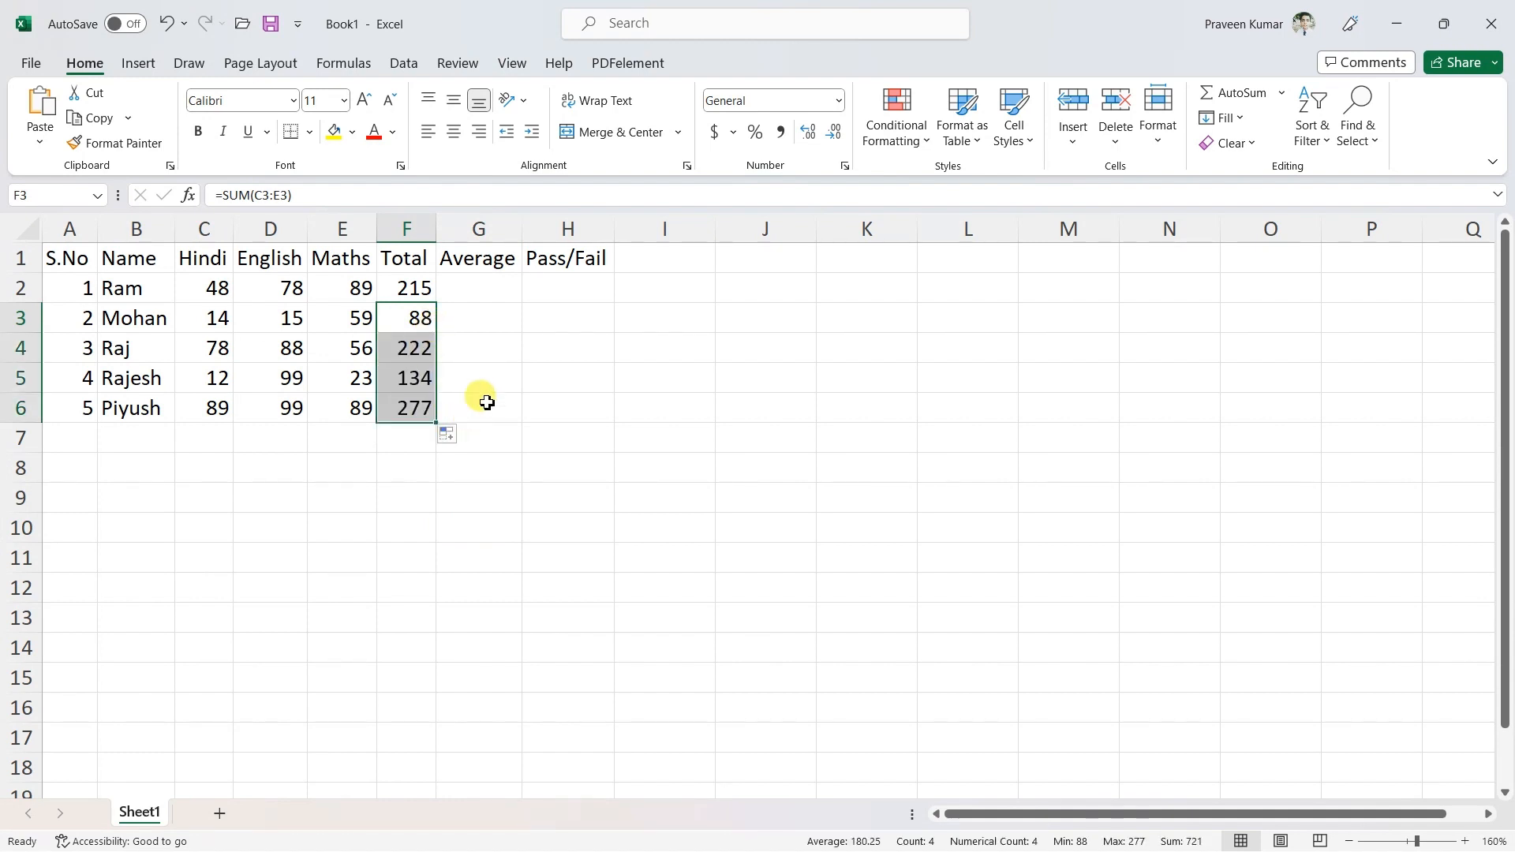
pyautogui.click(637, 521)
pyautogui.hotkey('ctrl', 'z')
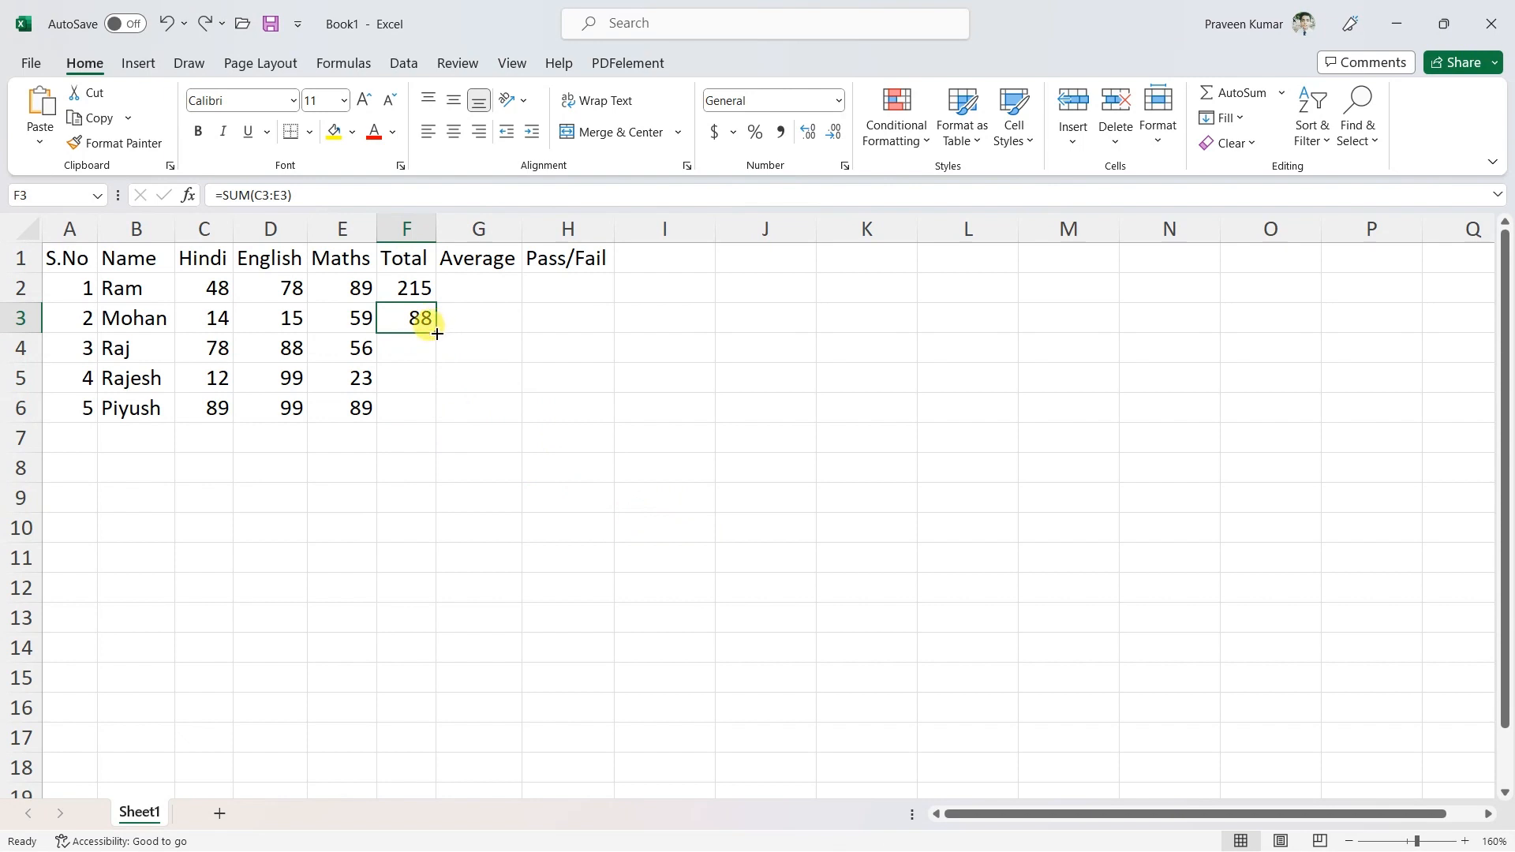
# Step: Fill the Total formula from F3 down through F6 for the remaining students
pyautogui.moveTo(436, 332); pyautogui.dragTo(429, 410)
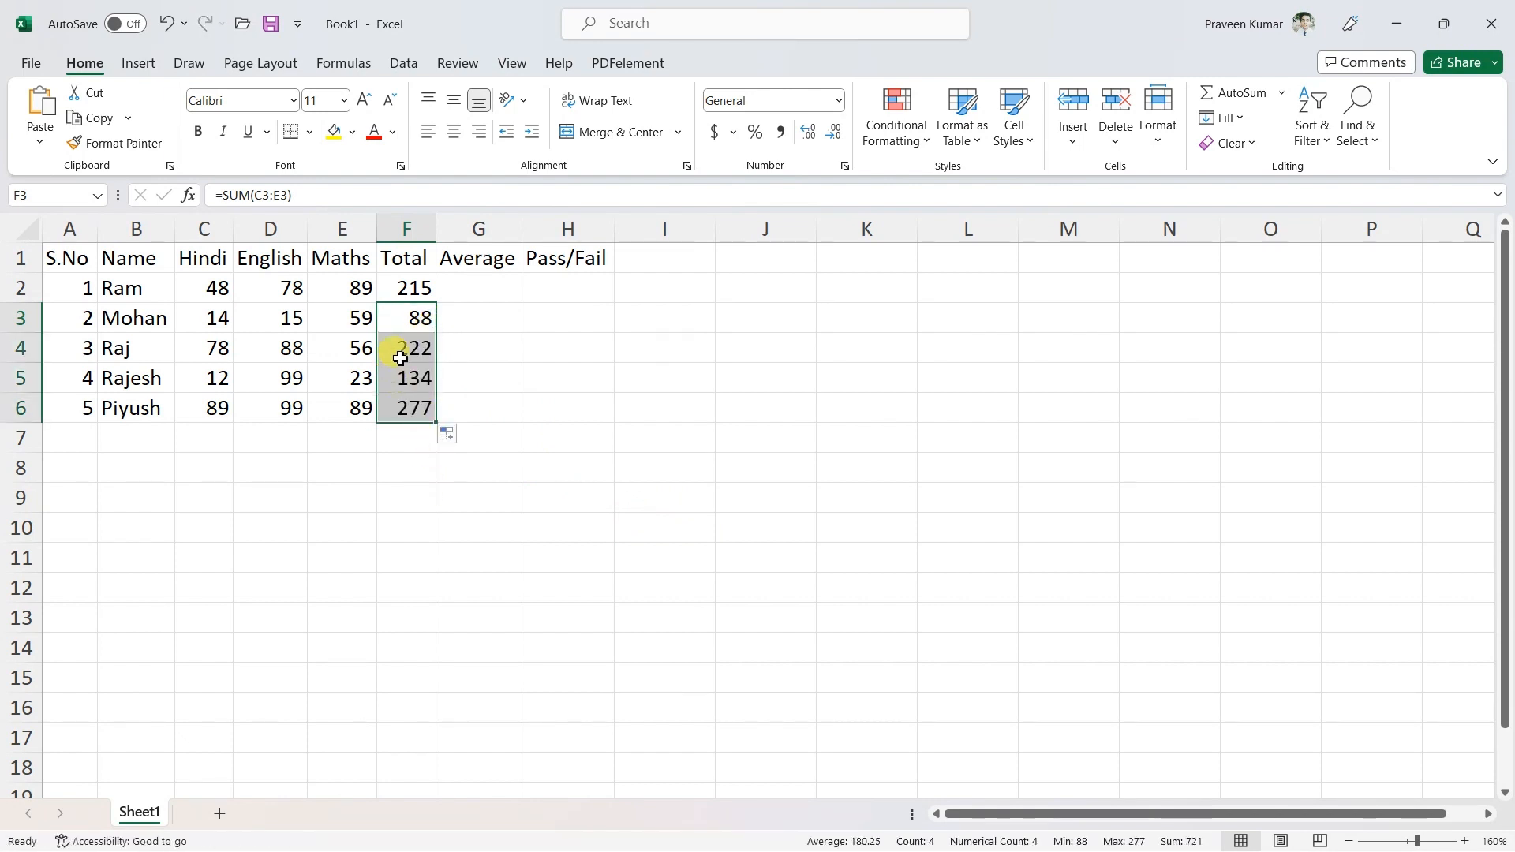
pyautogui.click(417, 509)
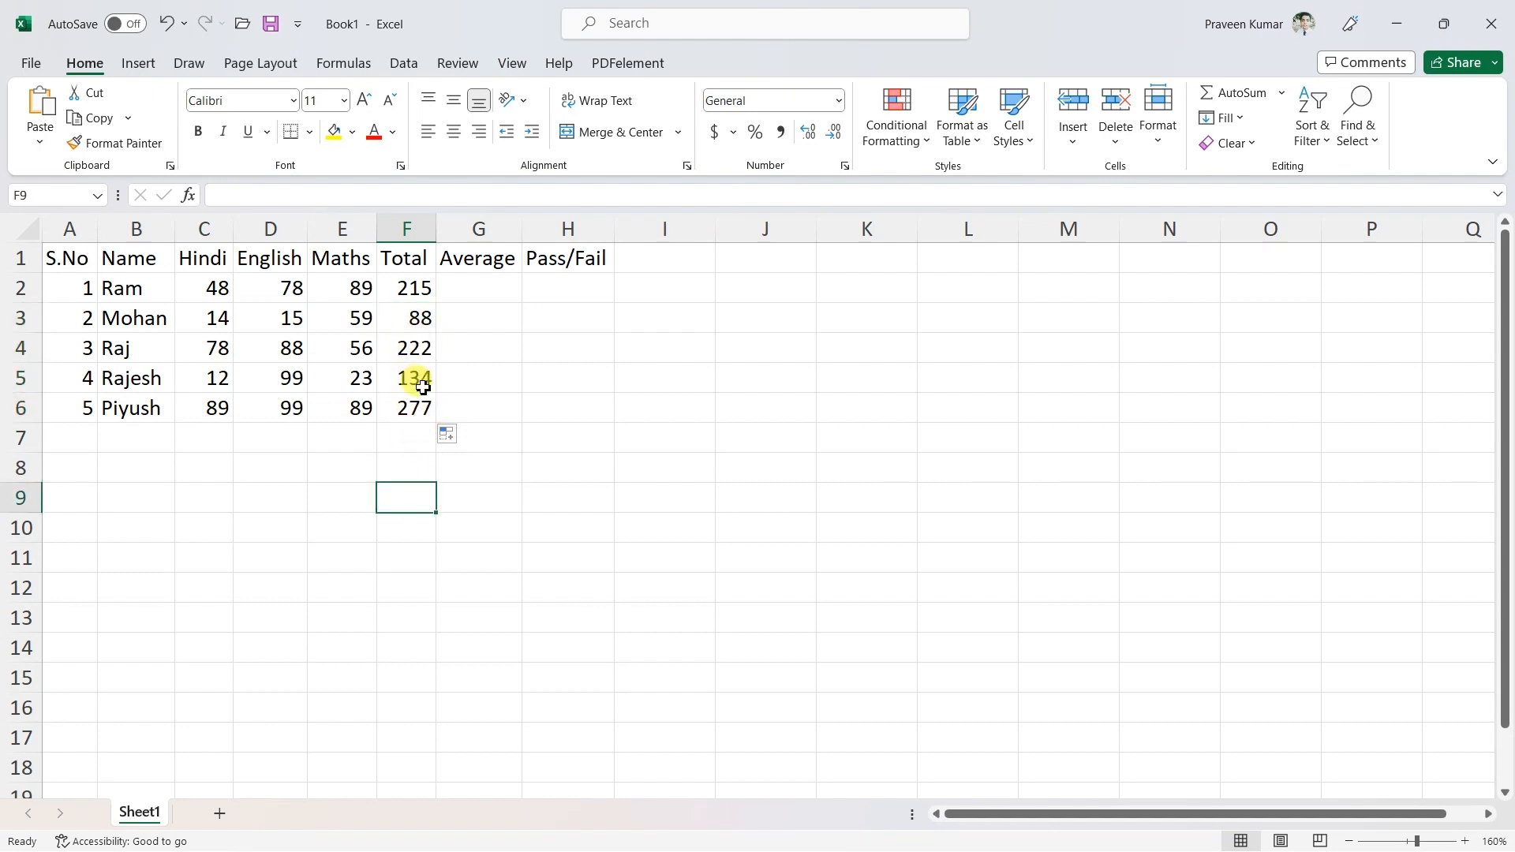
# Step: Change the third student's English mark in D4 to 89 and the fourth student's Maths mark in E5 to 78
pyautogui.click(265, 349)
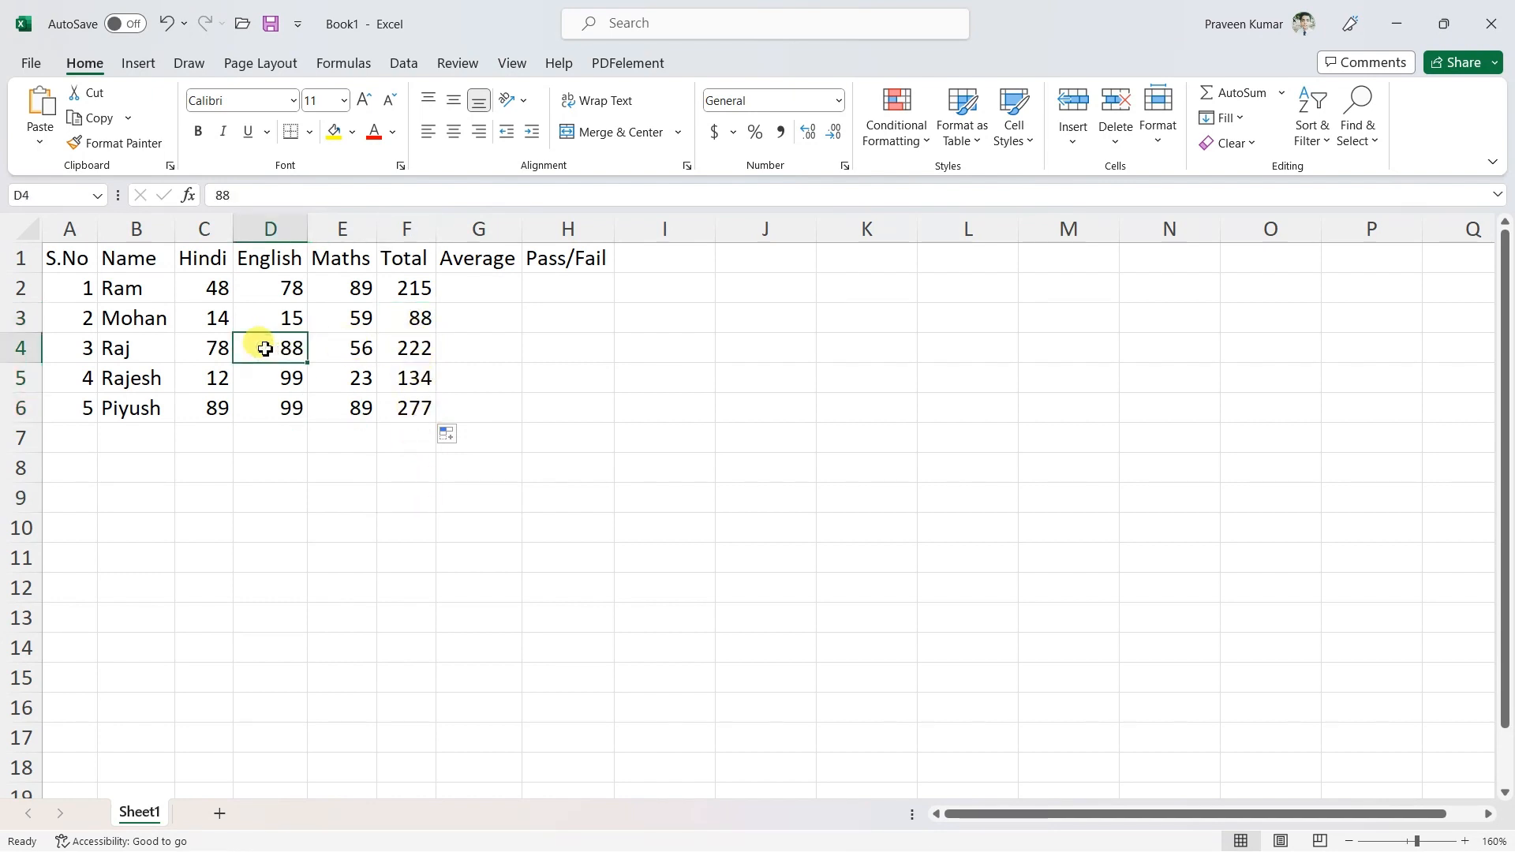
pyautogui.write('89')
pyautogui.click(338, 494)
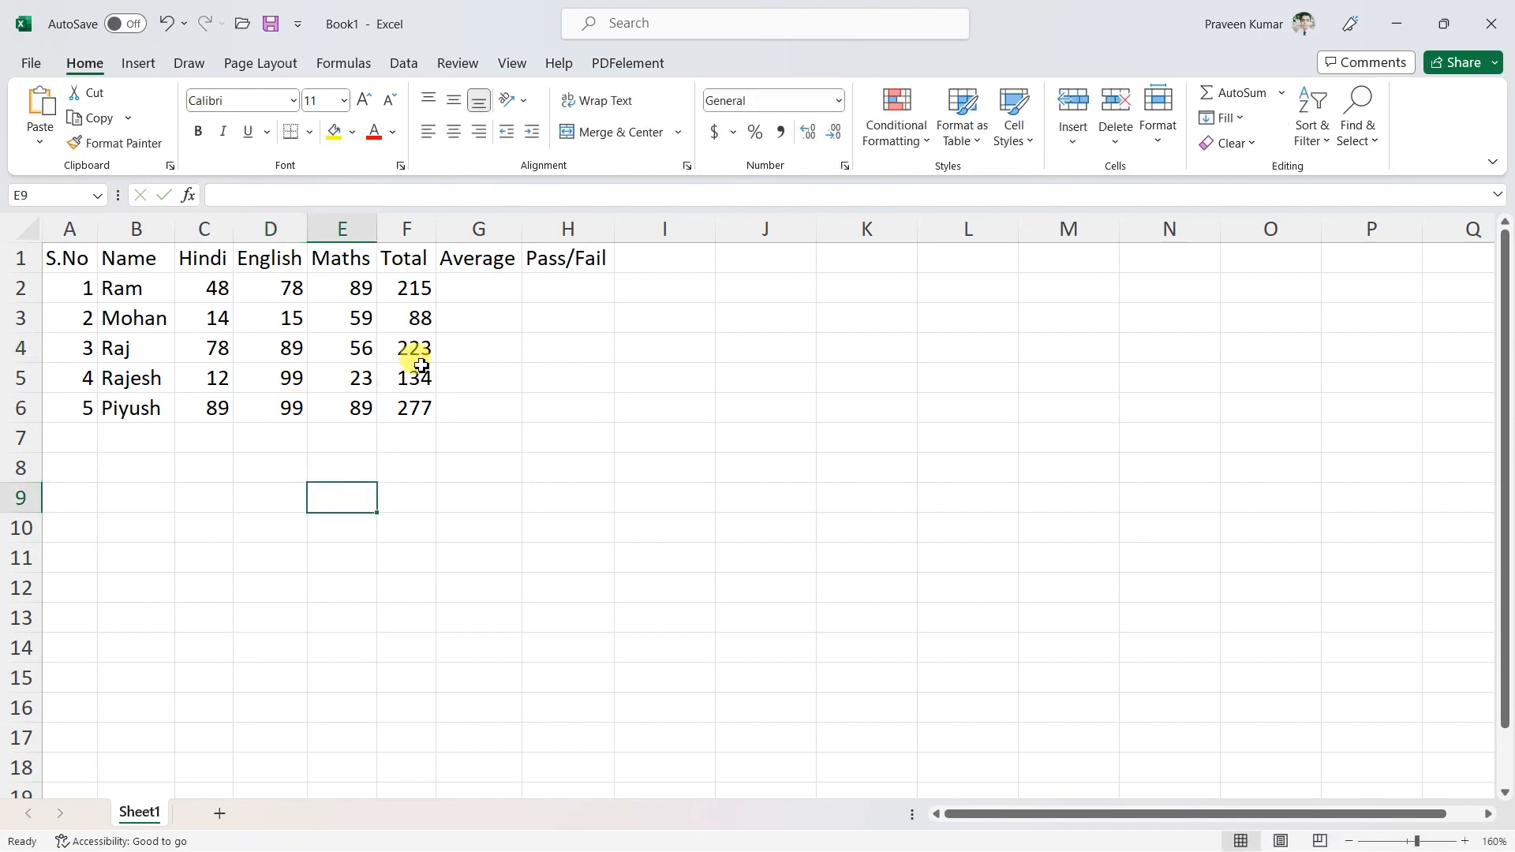
pyautogui.click(334, 377)
pyautogui.write('78')
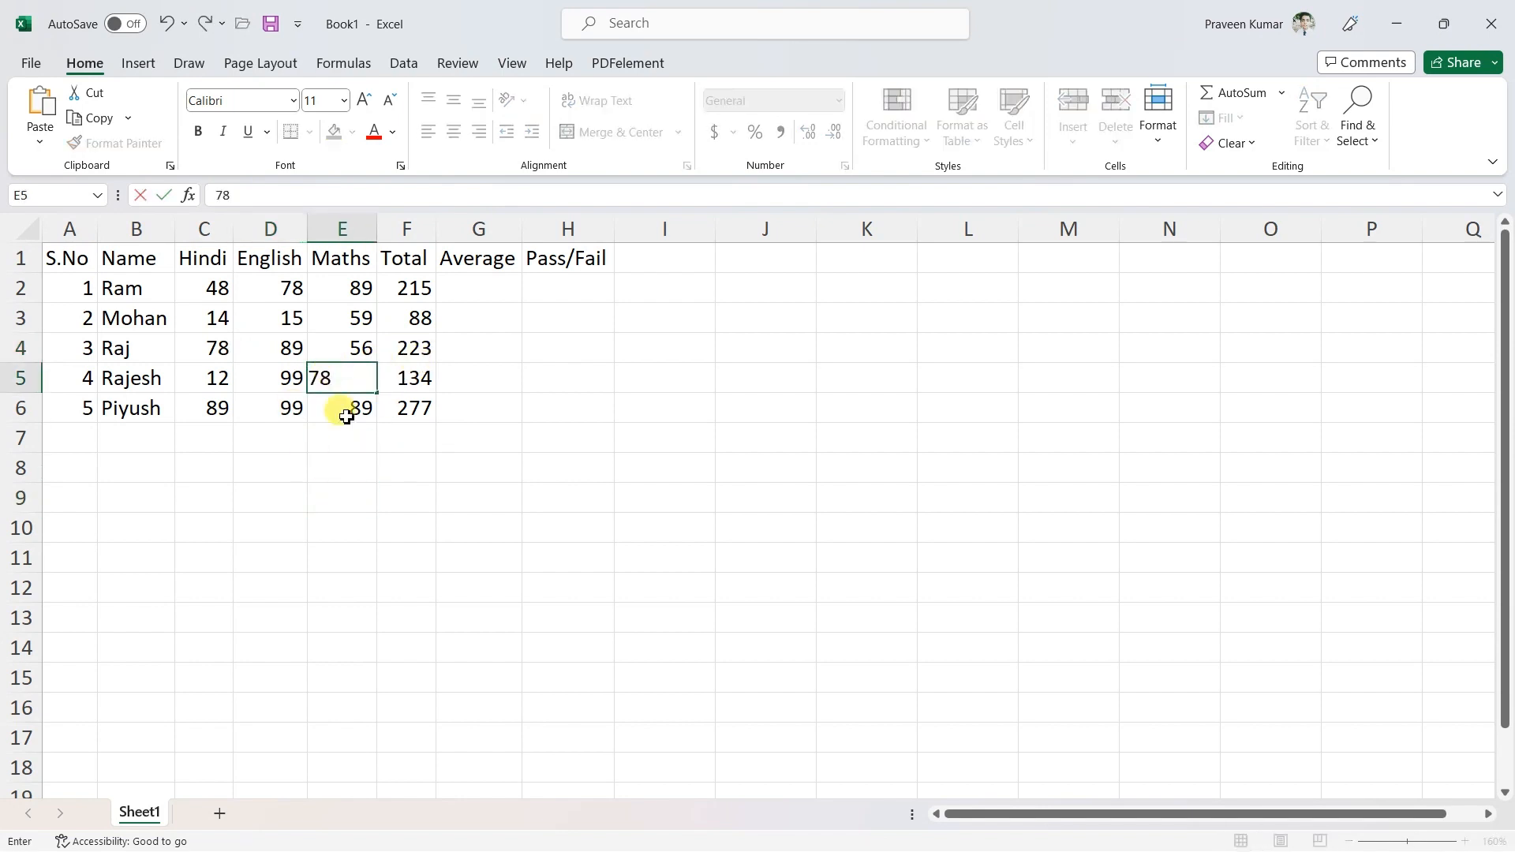
pyautogui.click(410, 497)
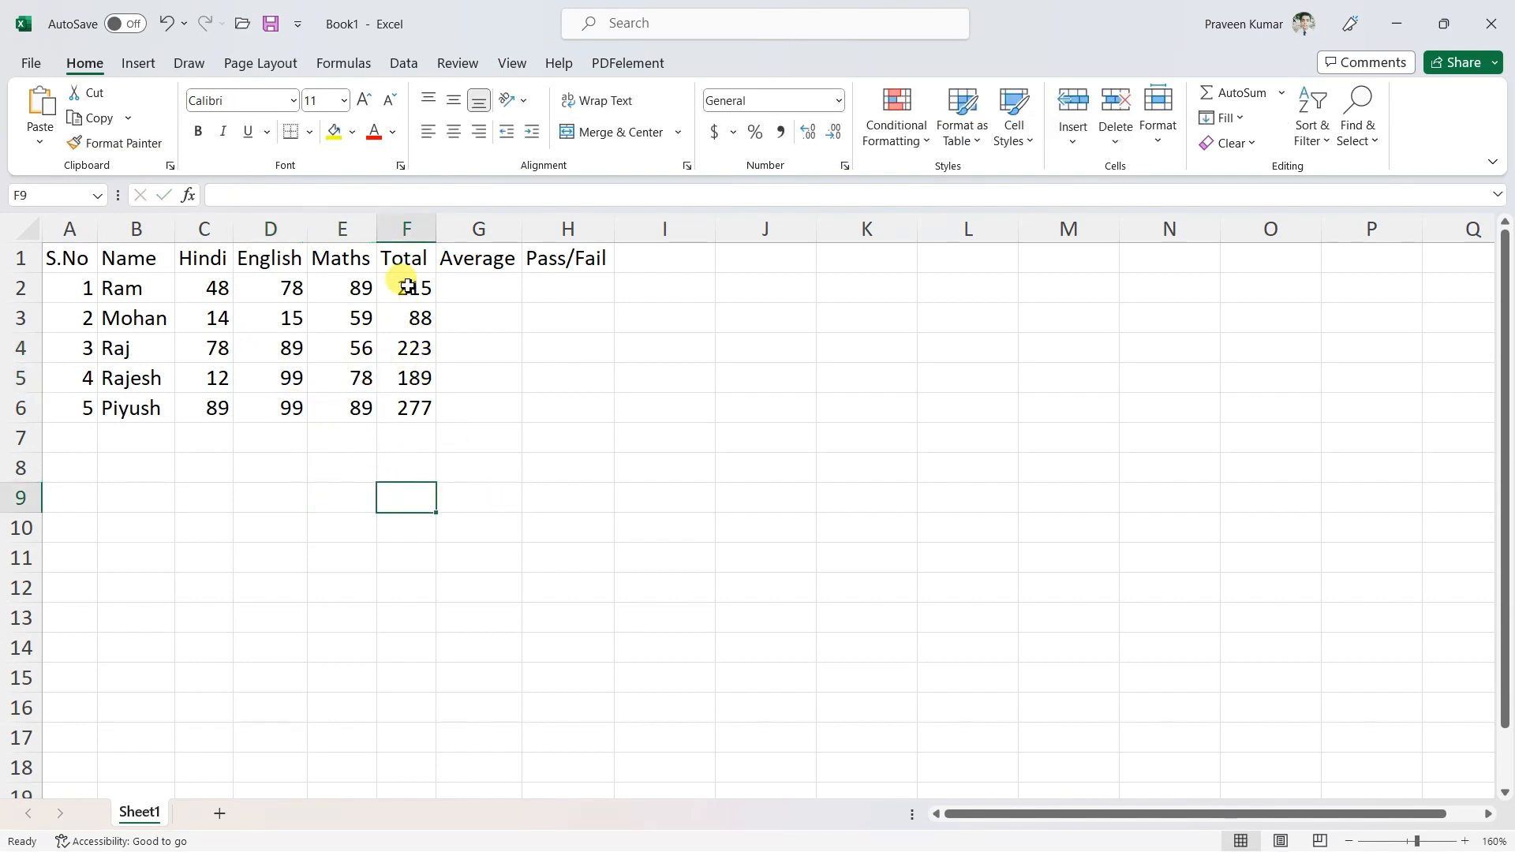
pyautogui.moveTo(404, 288); pyautogui.dragTo(410, 408)
pyautogui.click(439, 506)
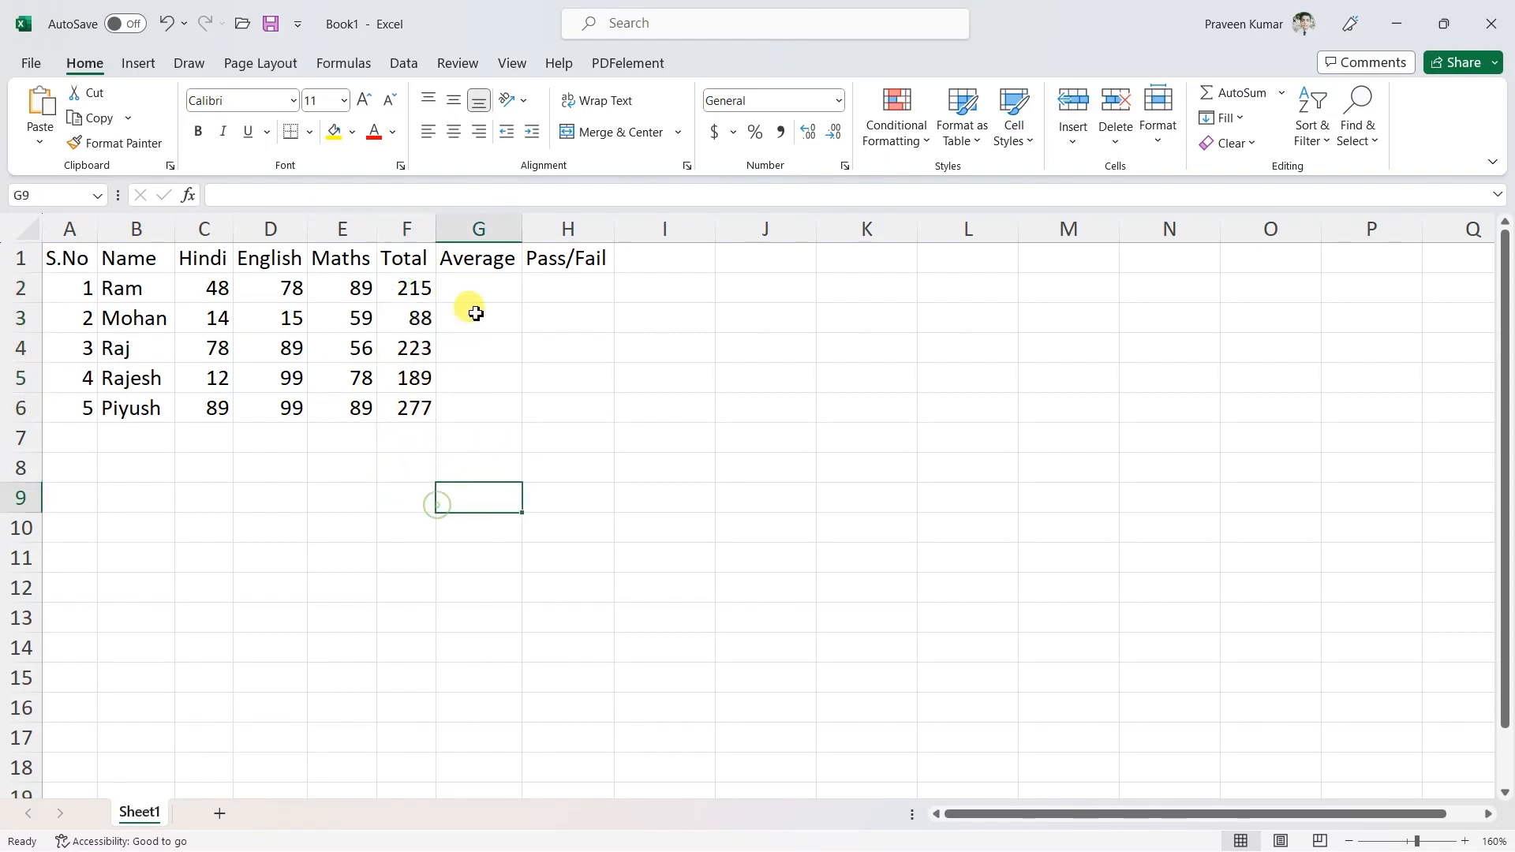
# Step: Enter the formula =AVERAGE(C2:E2) in the first student's Average cell, G2
pyautogui.click(479, 297)
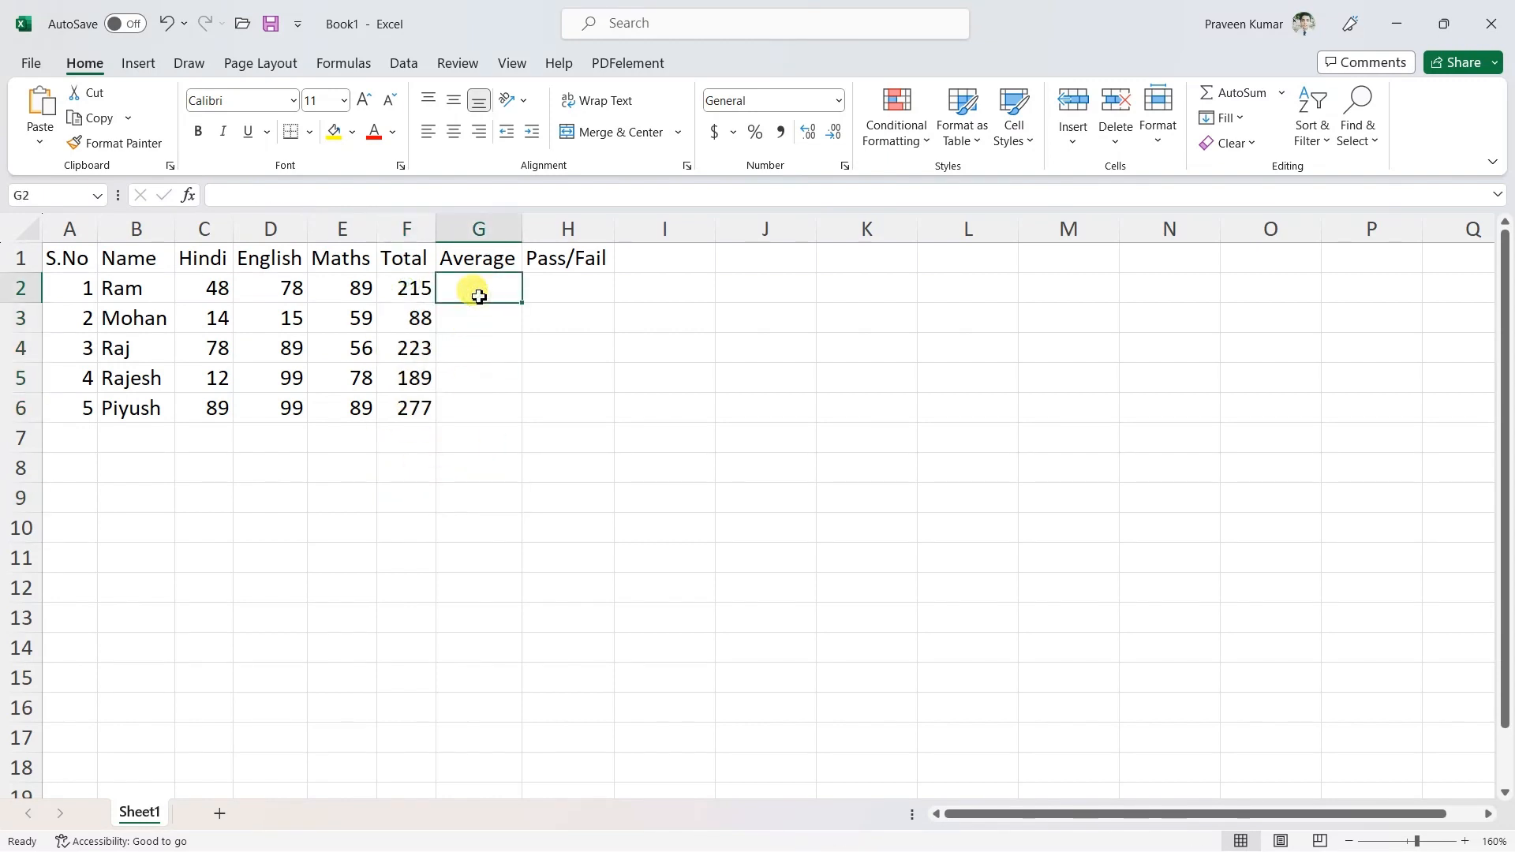
pyautogui.write('=')
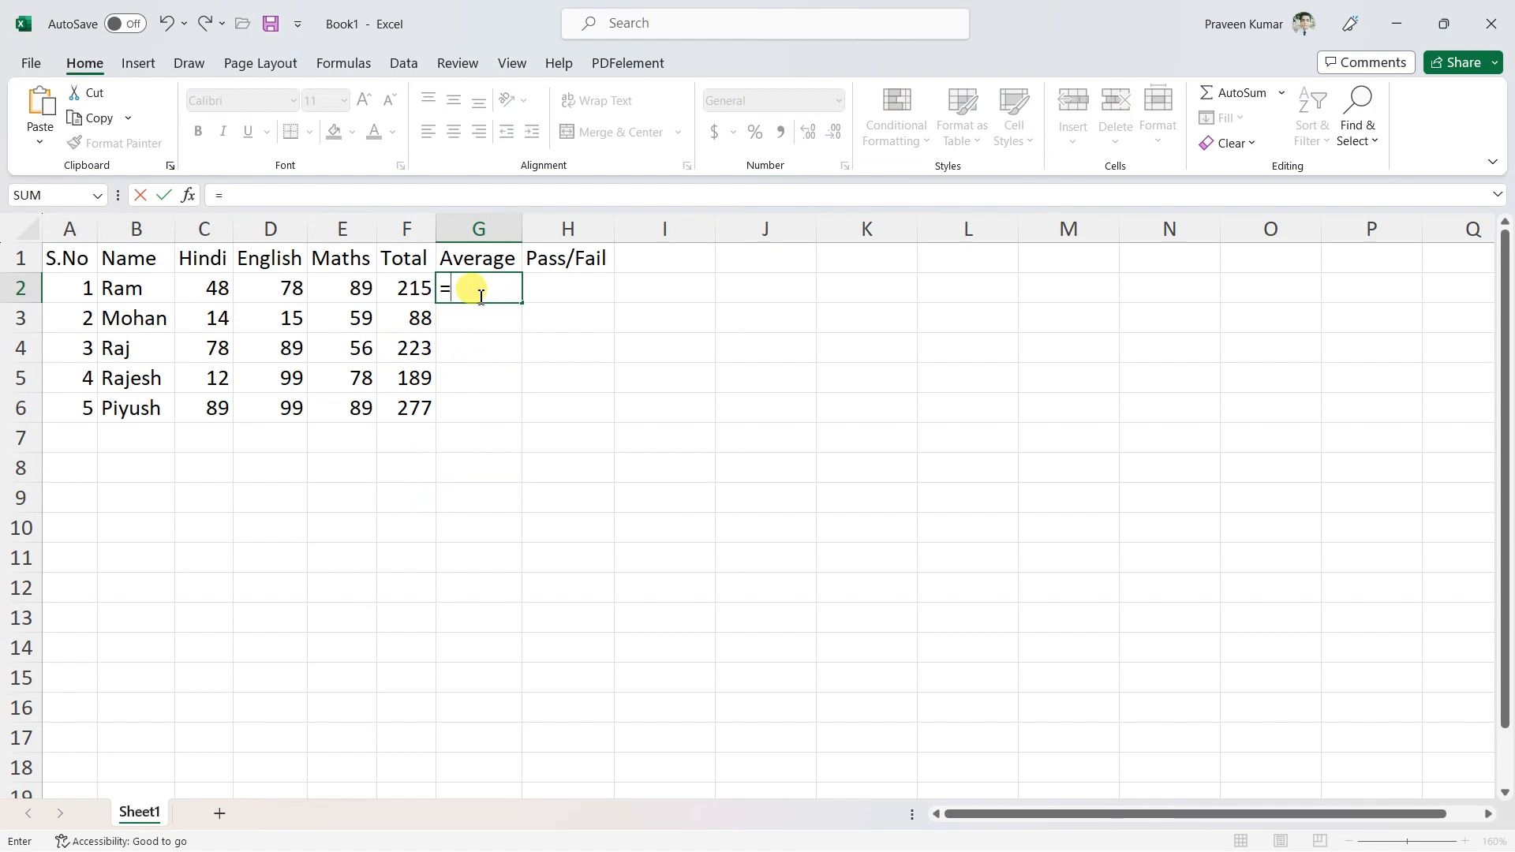
pyautogui.write('Aver')
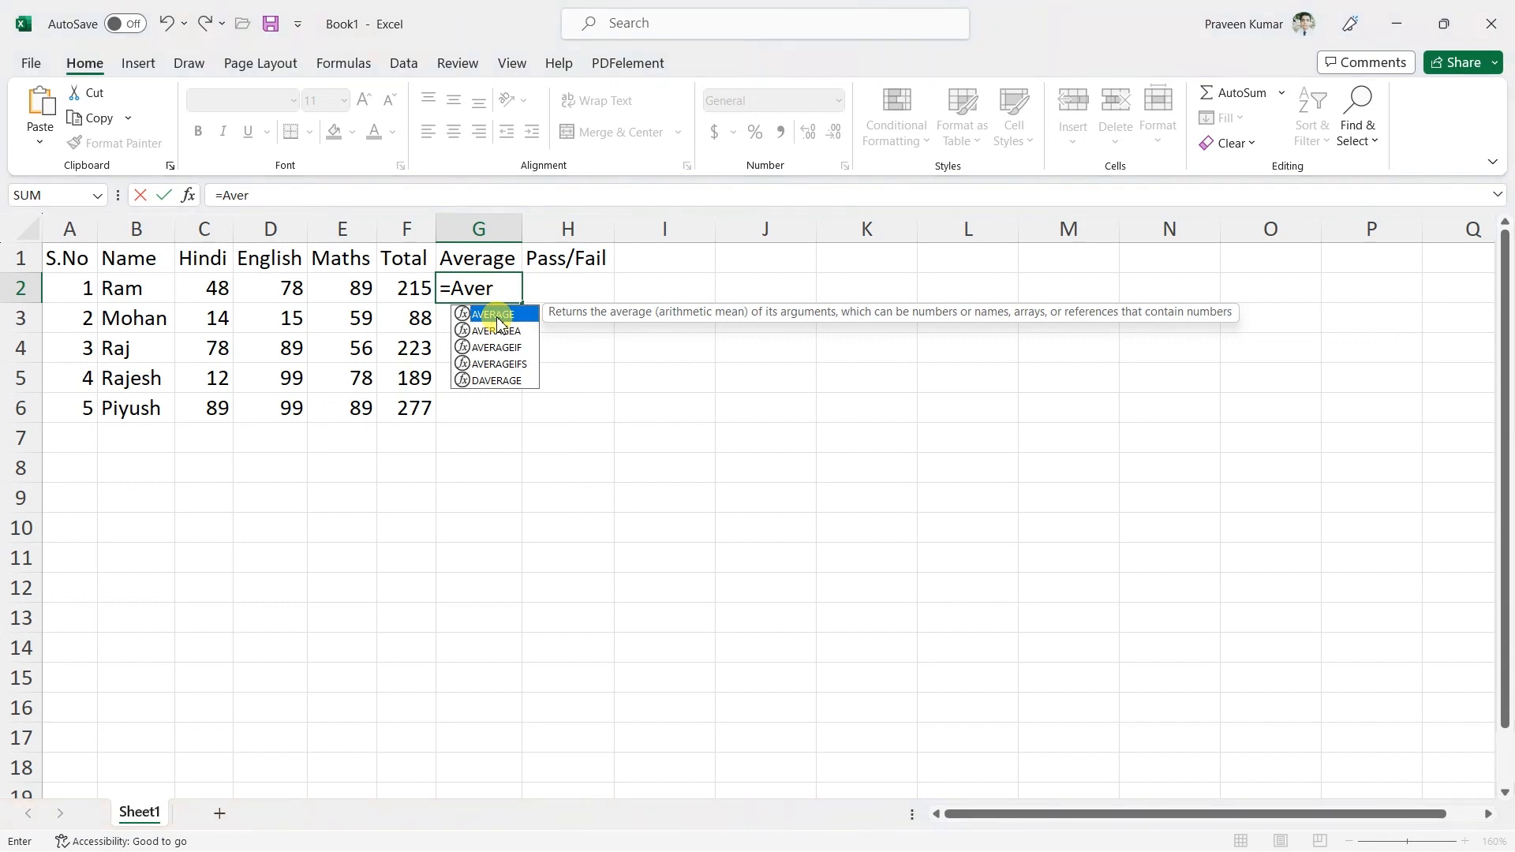
pyautogui.doubleClick(495, 315)
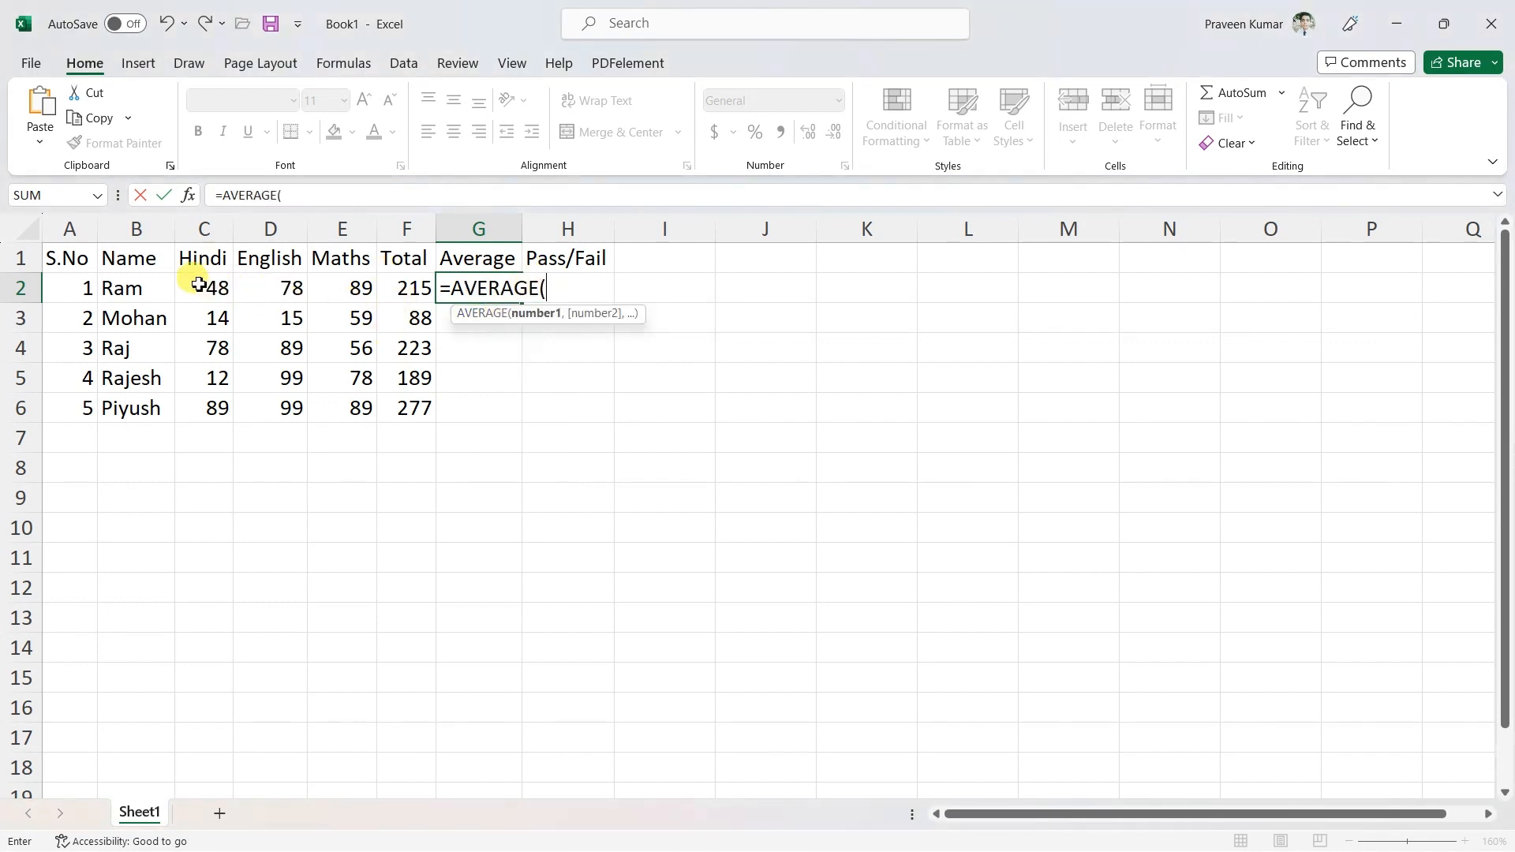
pyautogui.moveTo(213, 288); pyautogui.dragTo(330, 288)
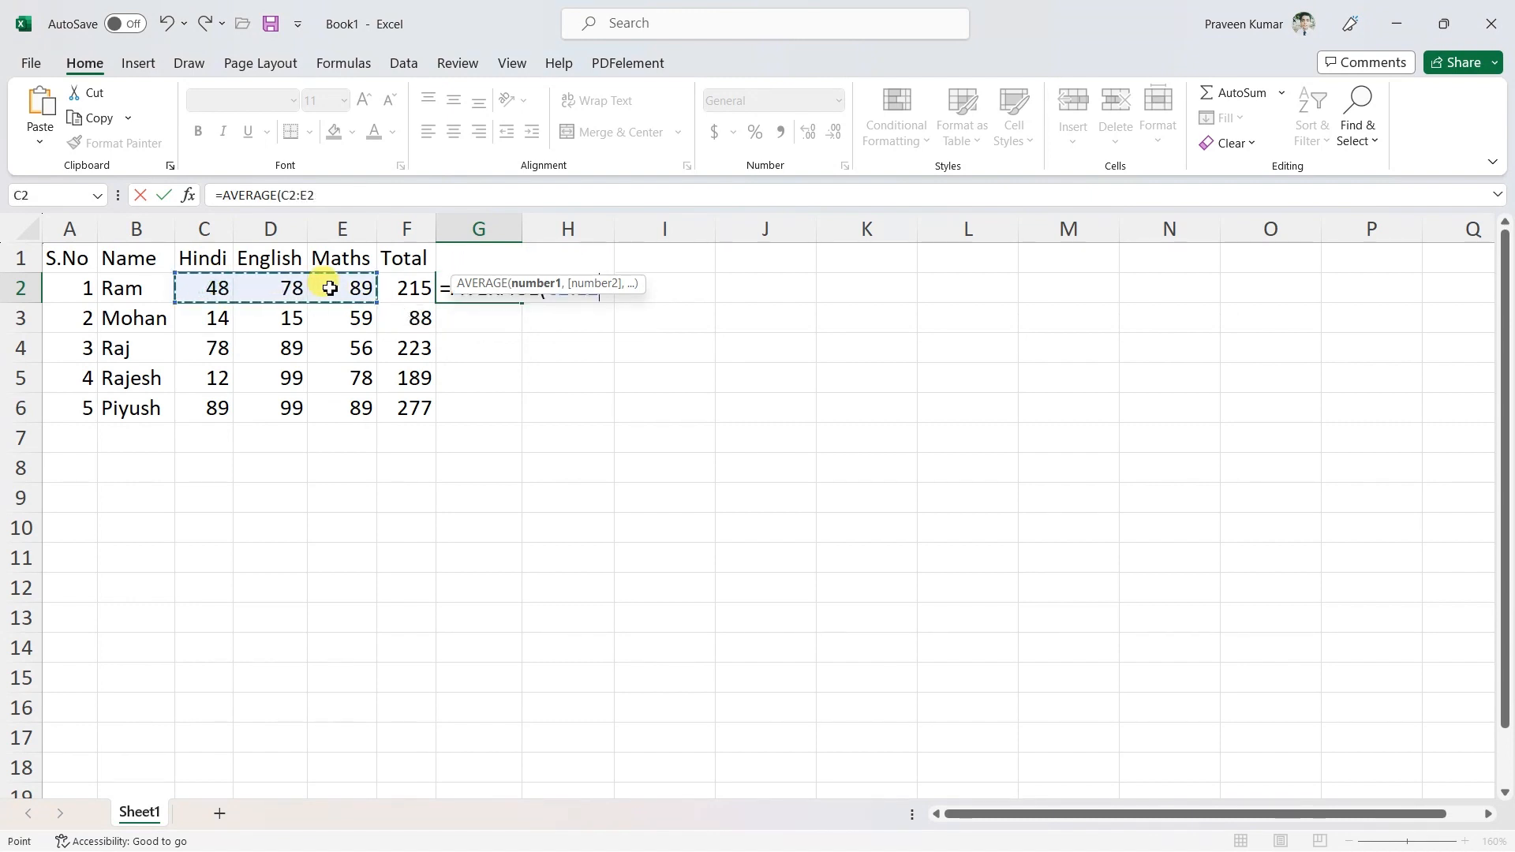
pyautogui.write(')')
pyautogui.press('Return')
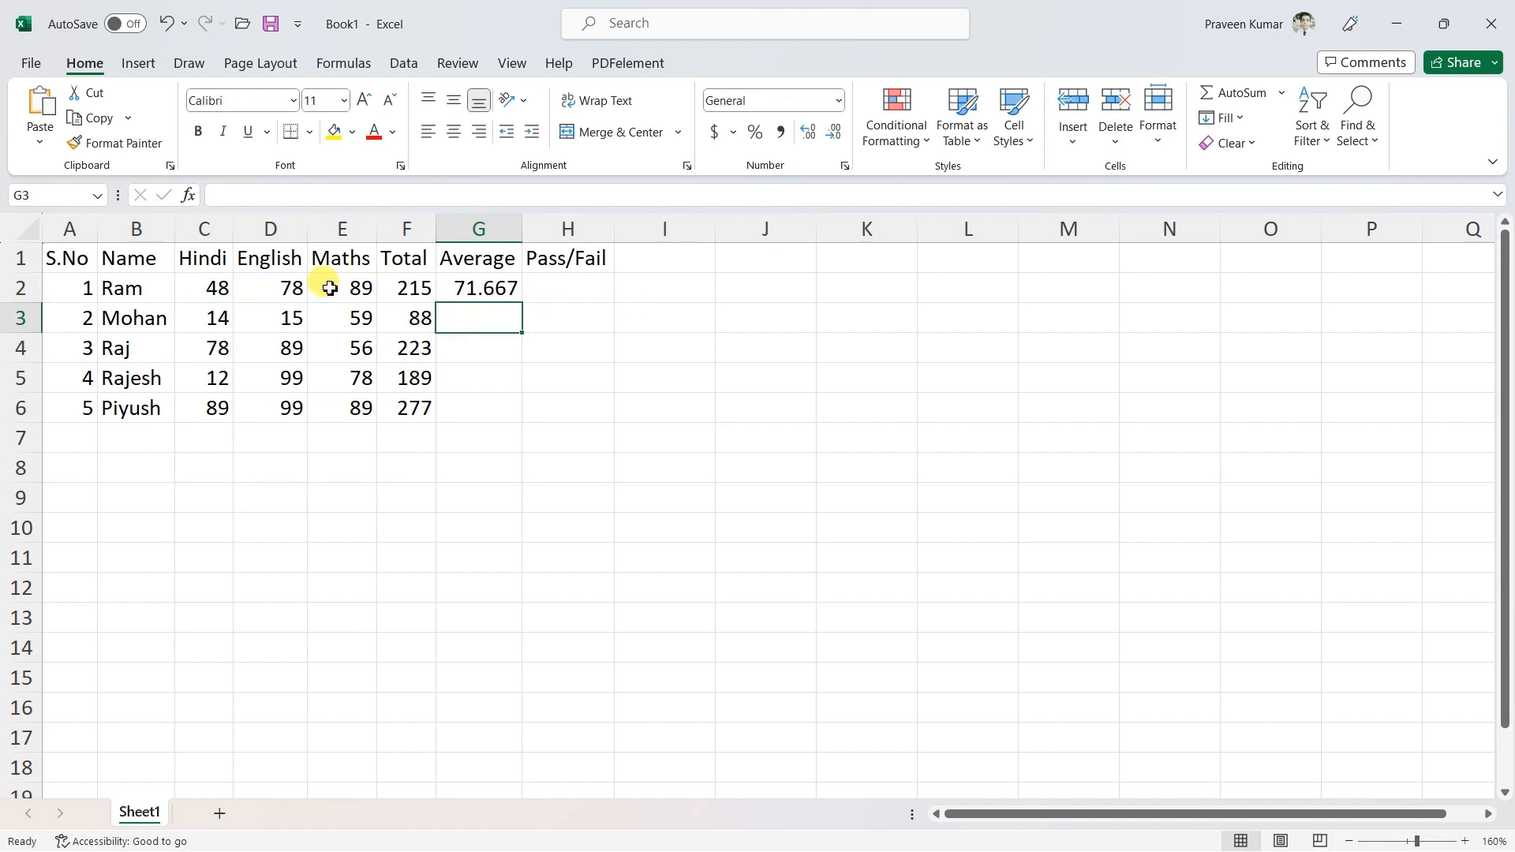
# Step: Fill the Average formula from G2 down through G6 and check the formulas in G2 and G3
pyautogui.click(479, 288)
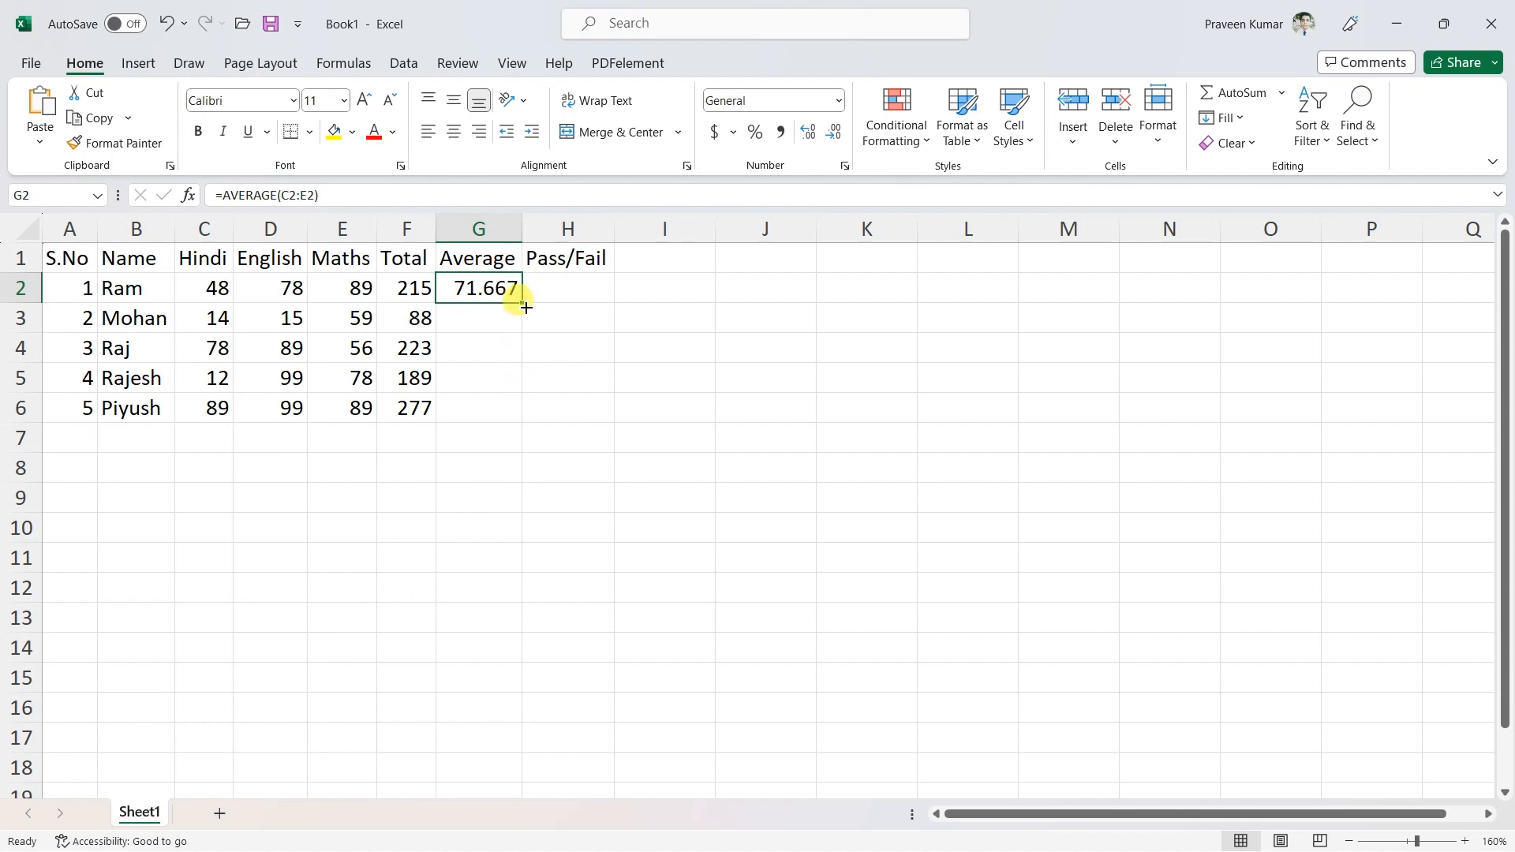
pyautogui.moveTo(525, 307); pyautogui.dragTo(526, 415)
pyautogui.click(497, 505)
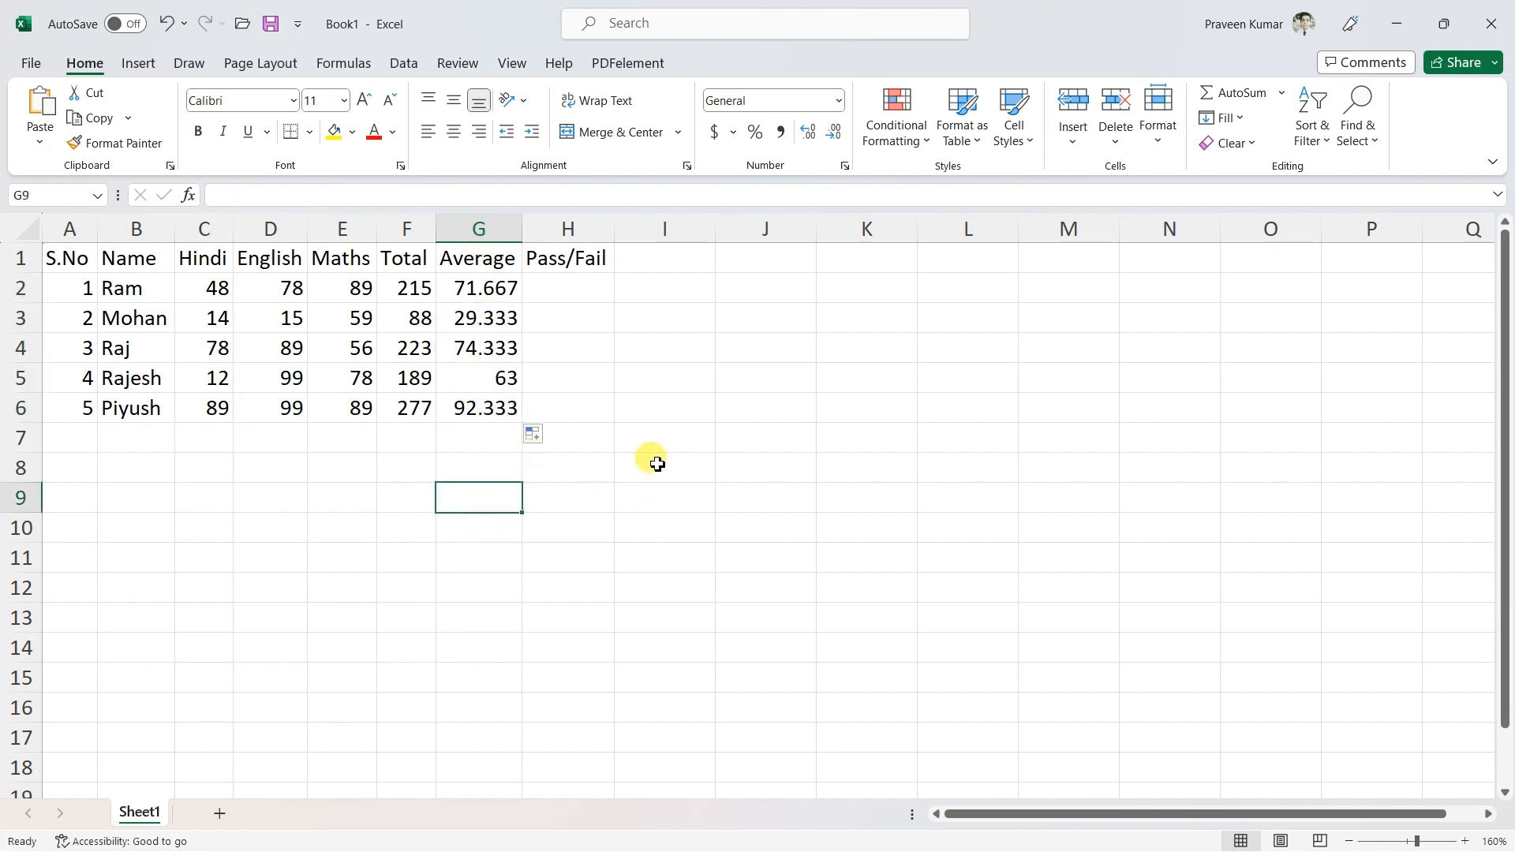
pyautogui.click(473, 290)
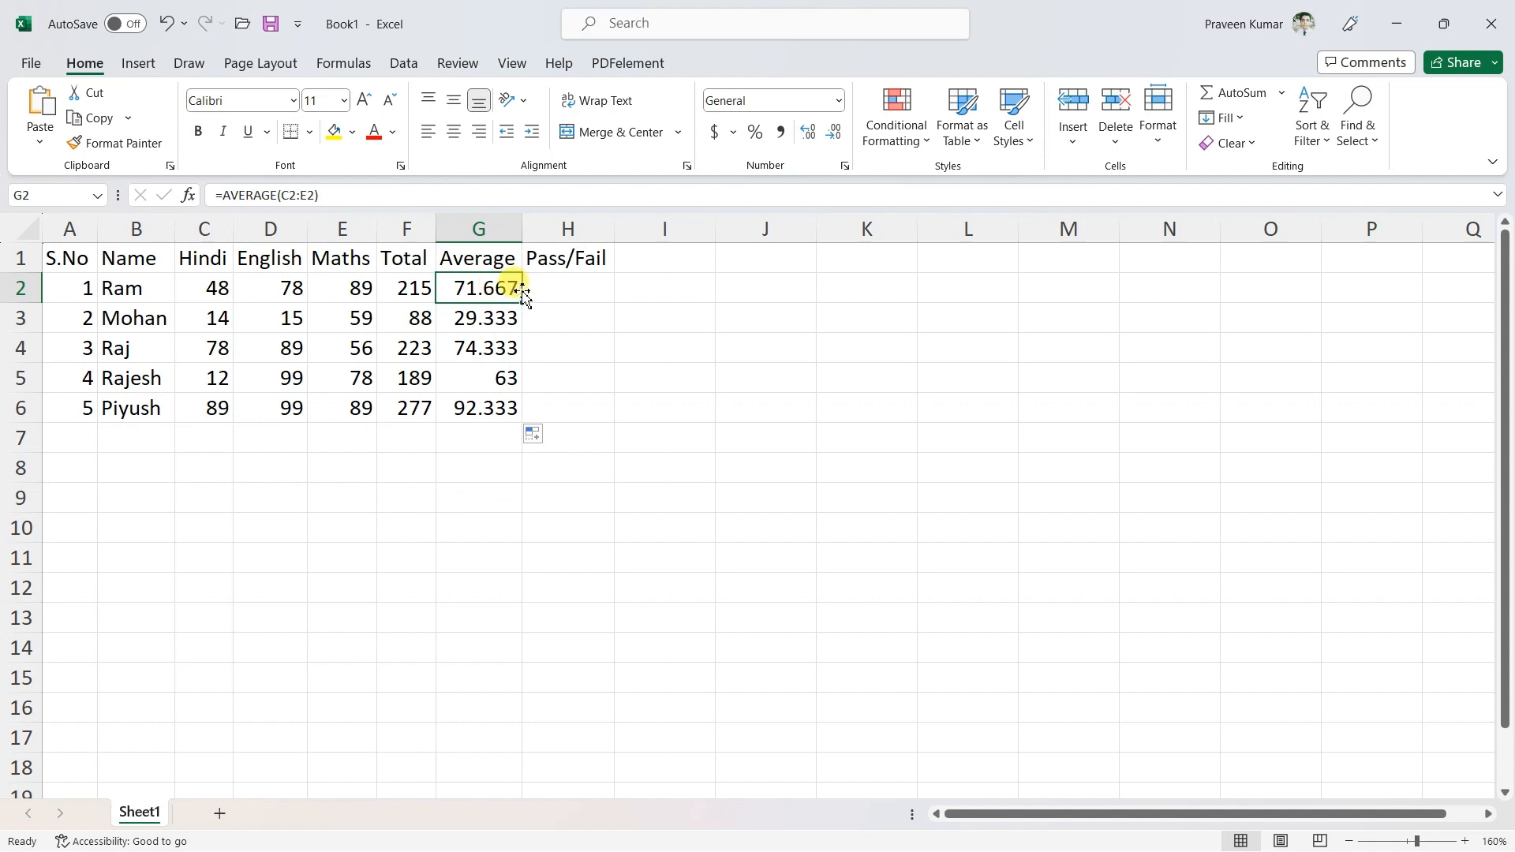
pyautogui.click(494, 314)
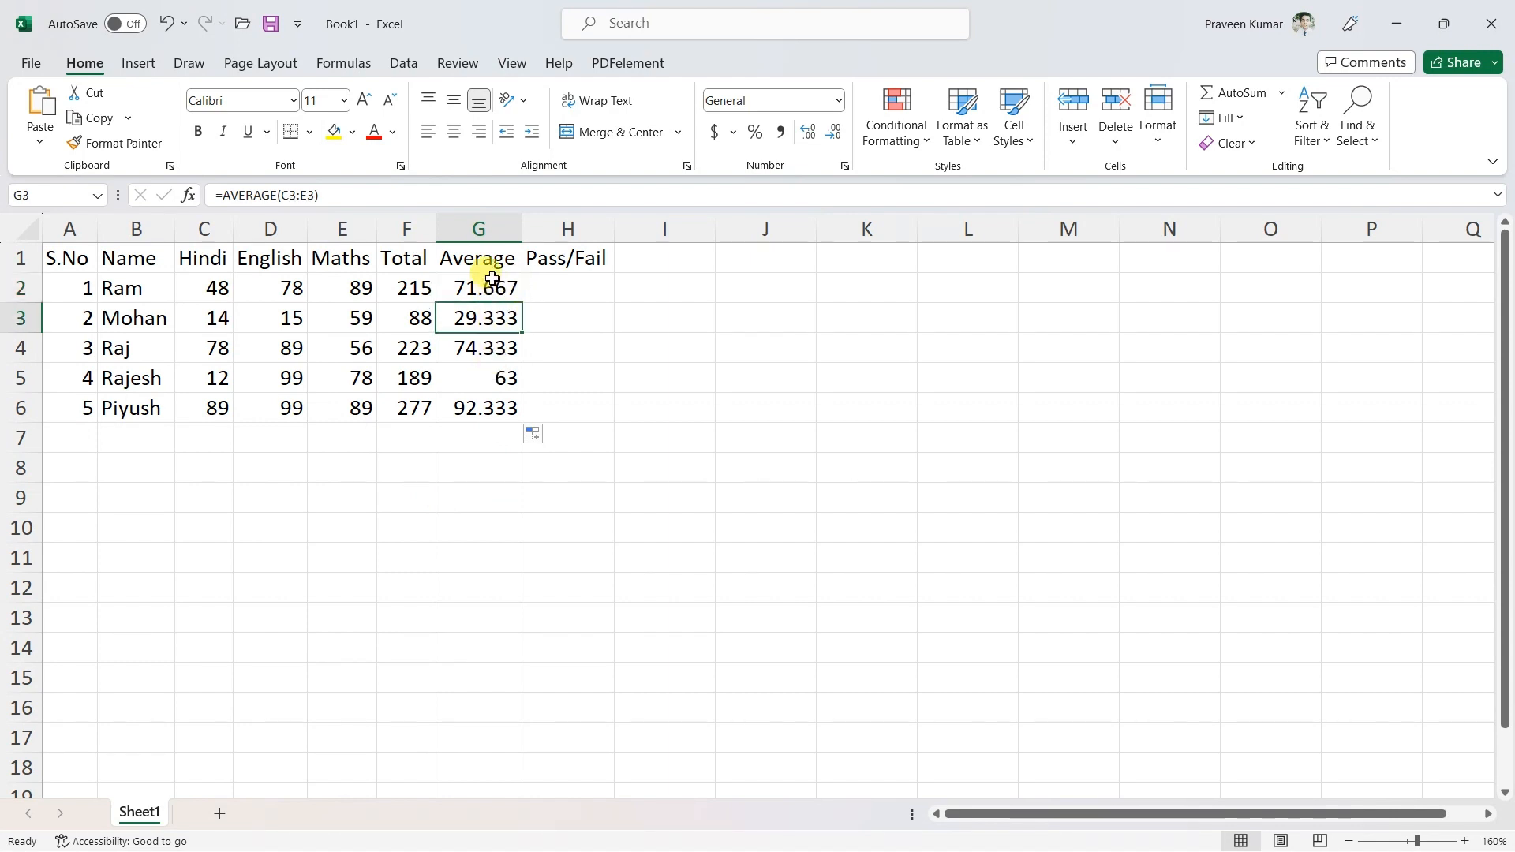
pyautogui.click(463, 461)
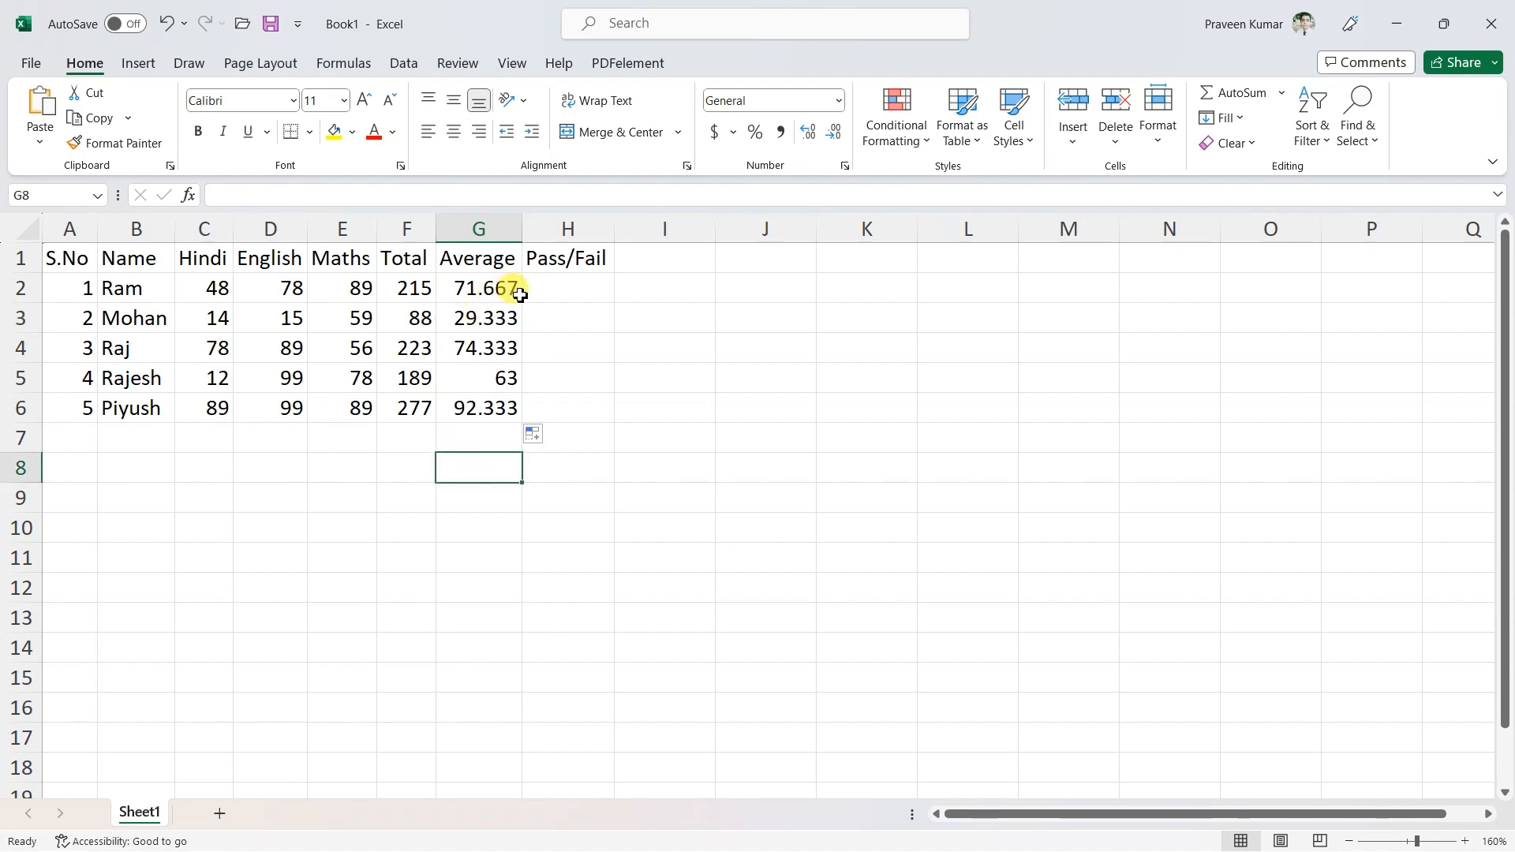
pyautogui.click(586, 478)
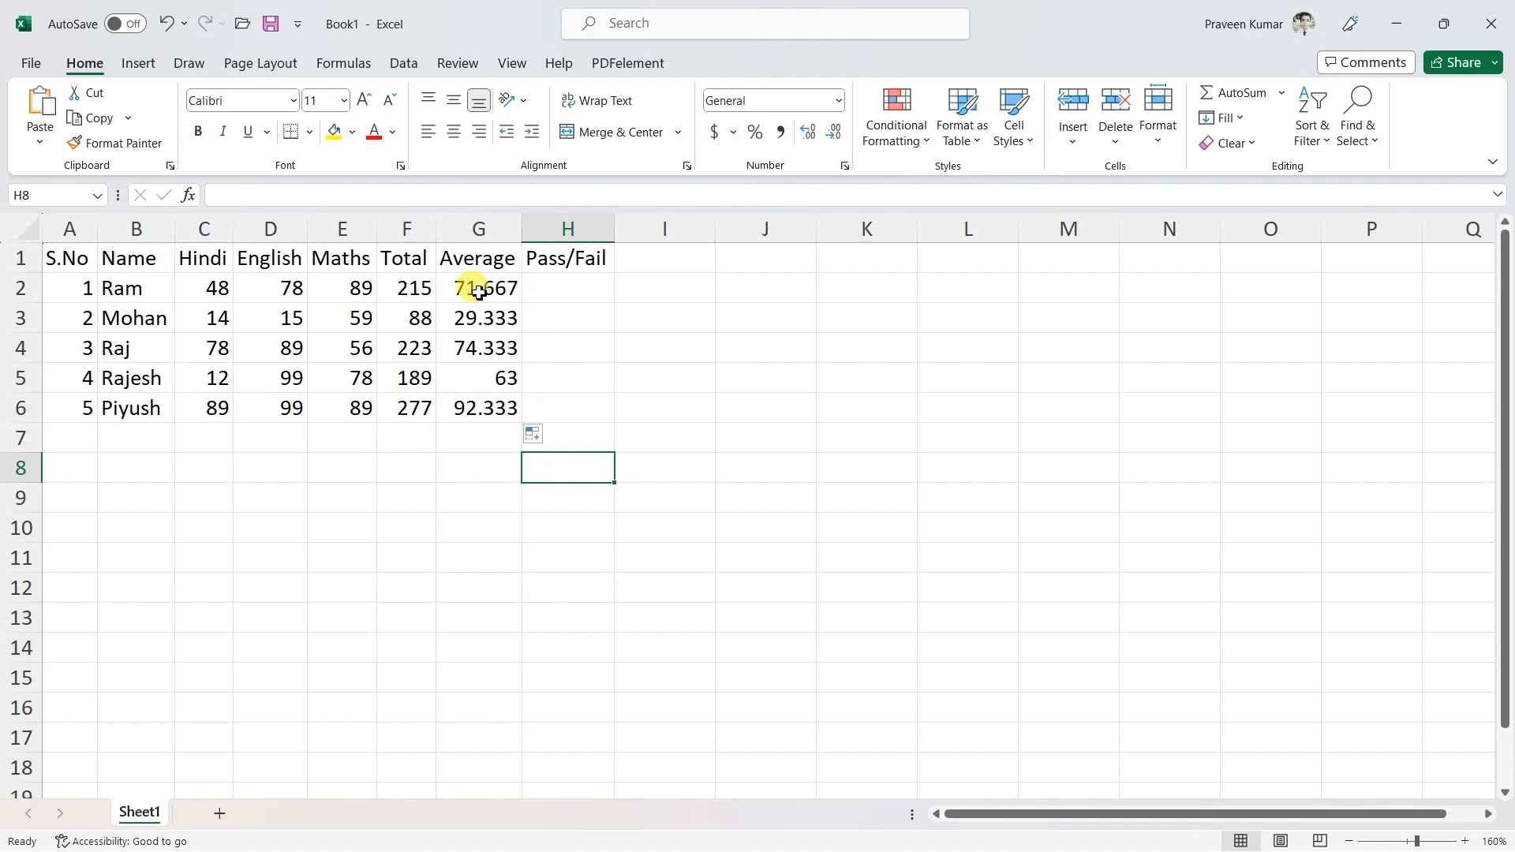
# Step: Format the average in G2 to one decimal place and fill it down through G6
pyautogui.click(479, 292)
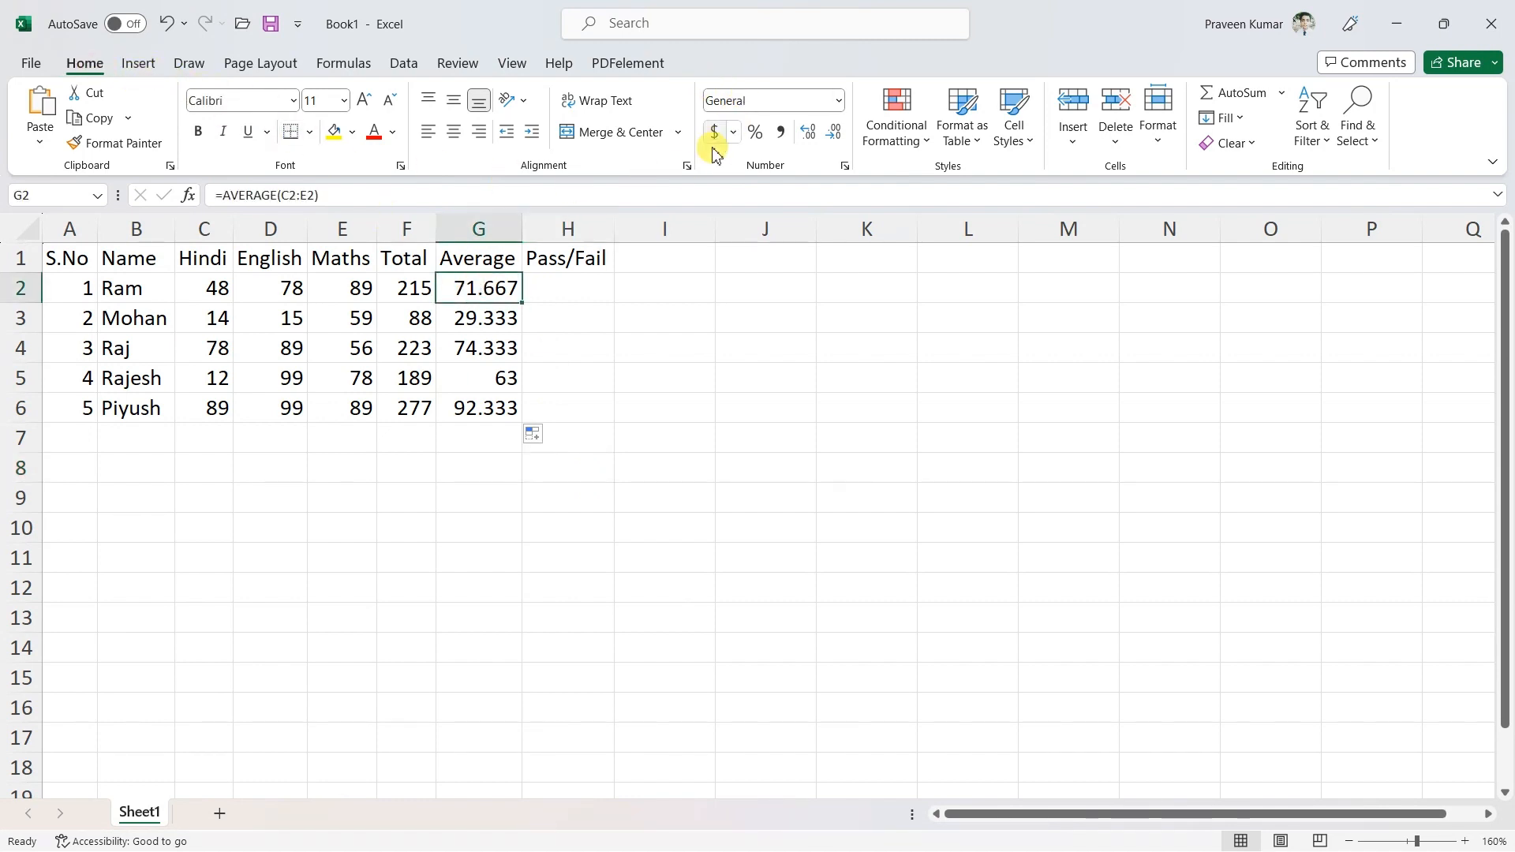
pyautogui.click(809, 139)
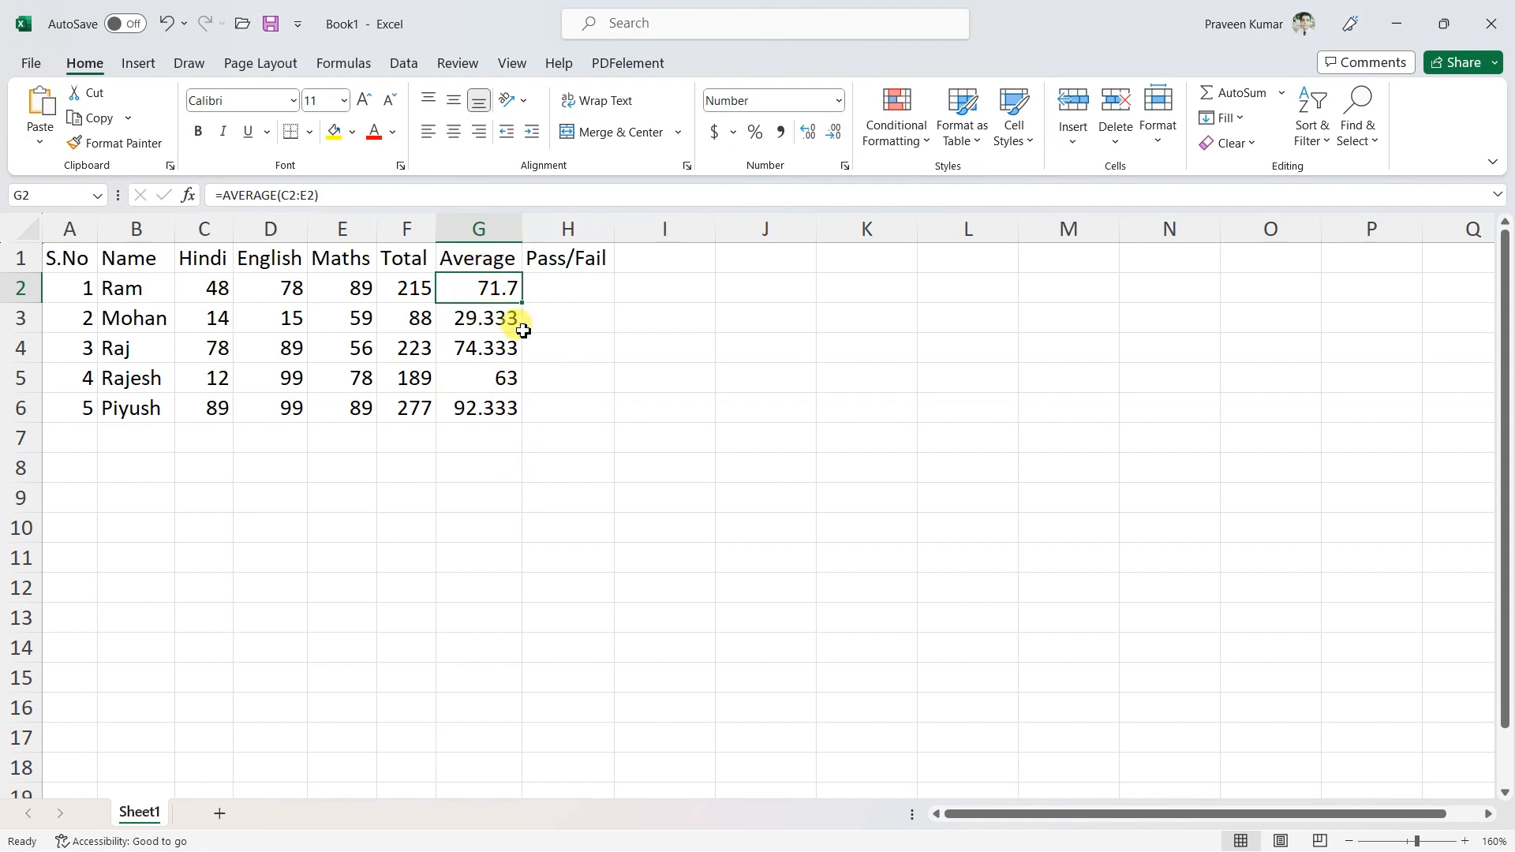
pyautogui.doubleClick(522, 305)
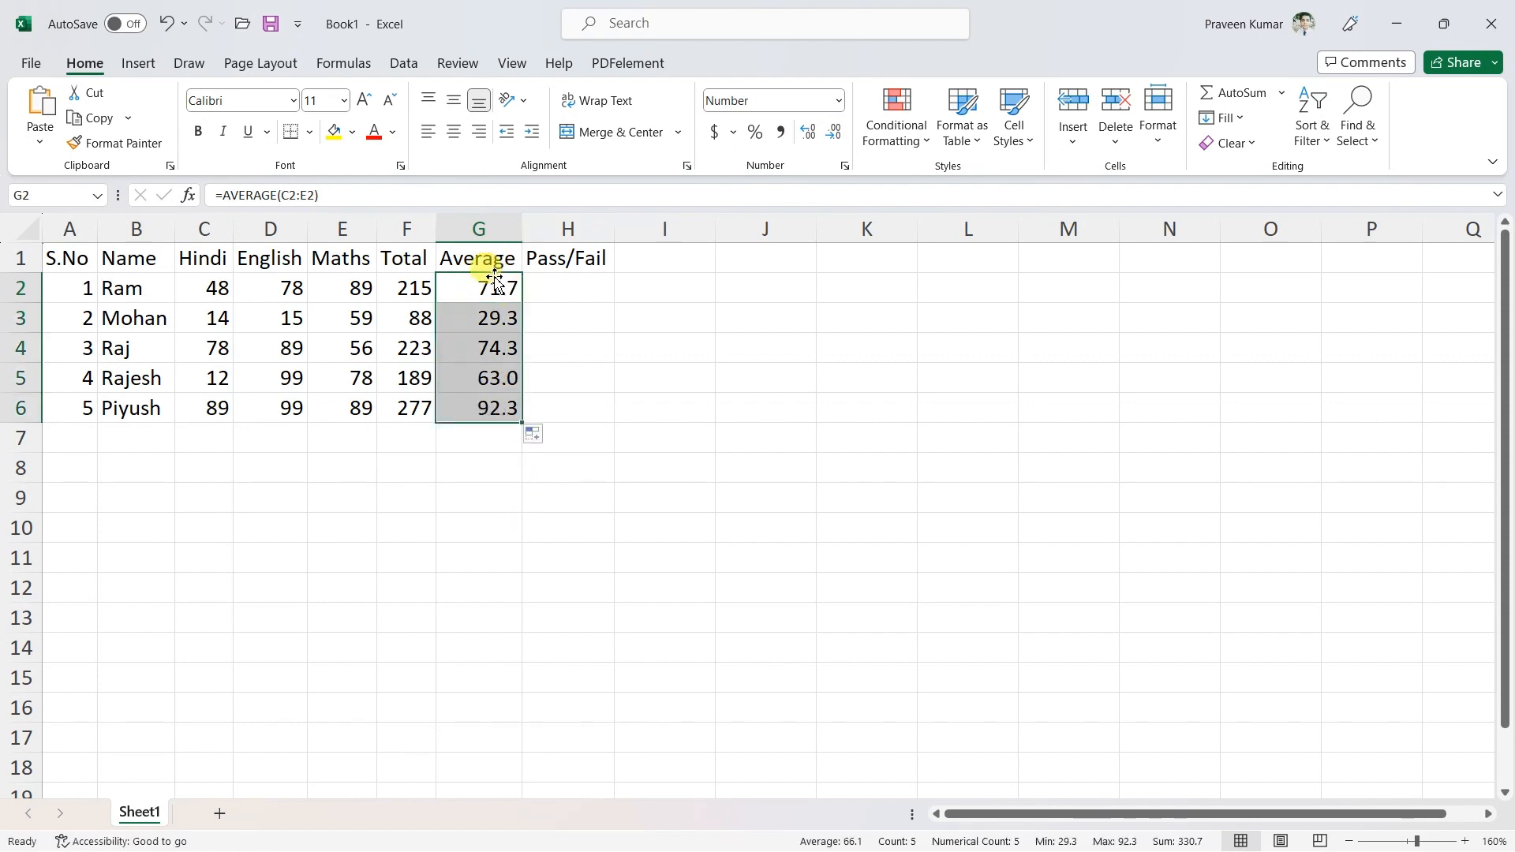
pyautogui.click(489, 501)
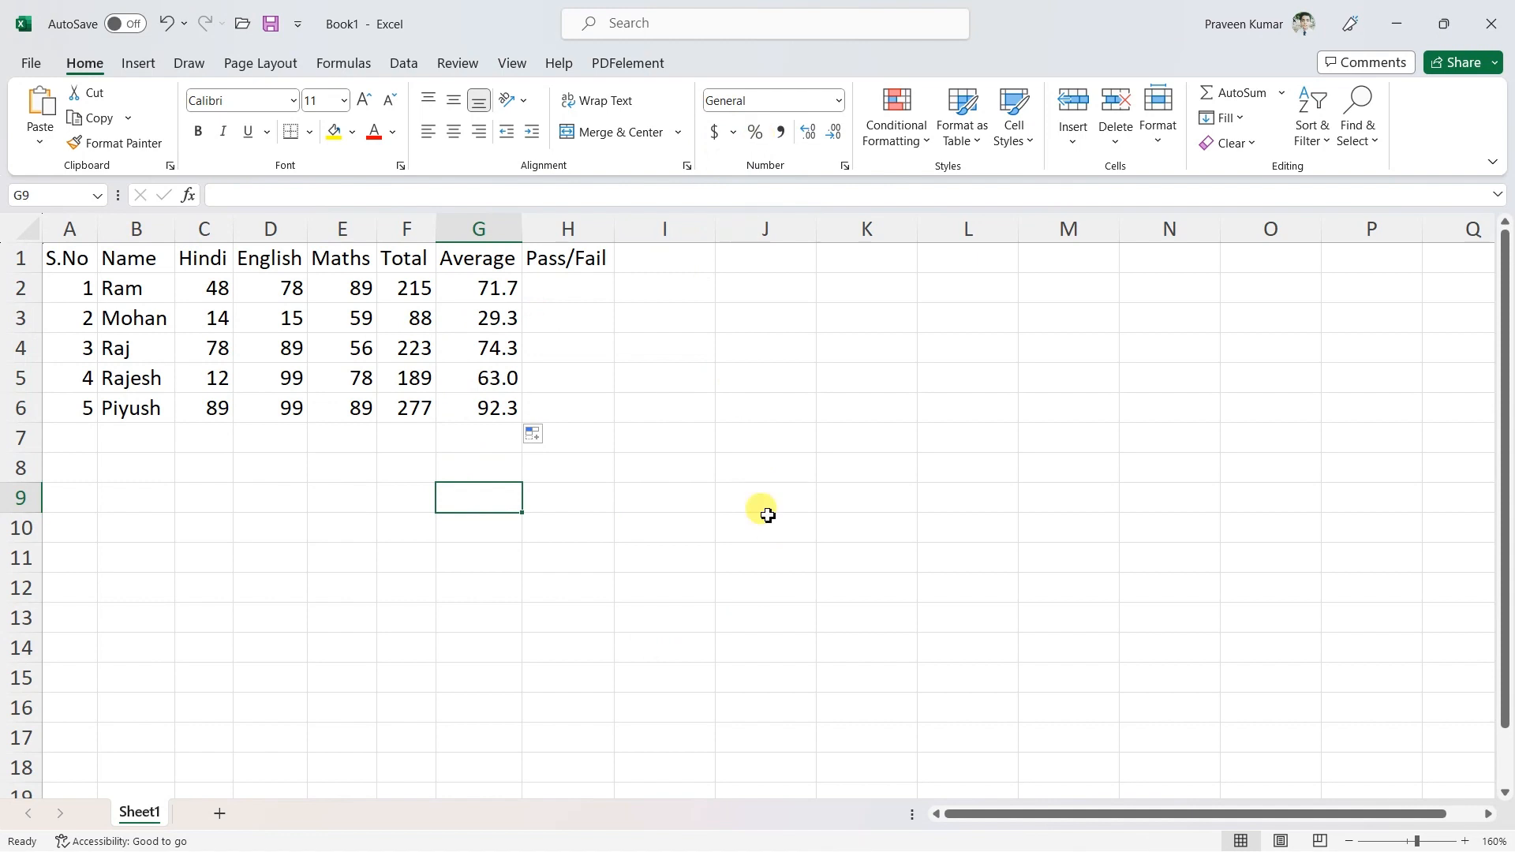
# Step: Enter .15 in the empty cell J11 and format it as a percentage
pyautogui.click(803, 556)
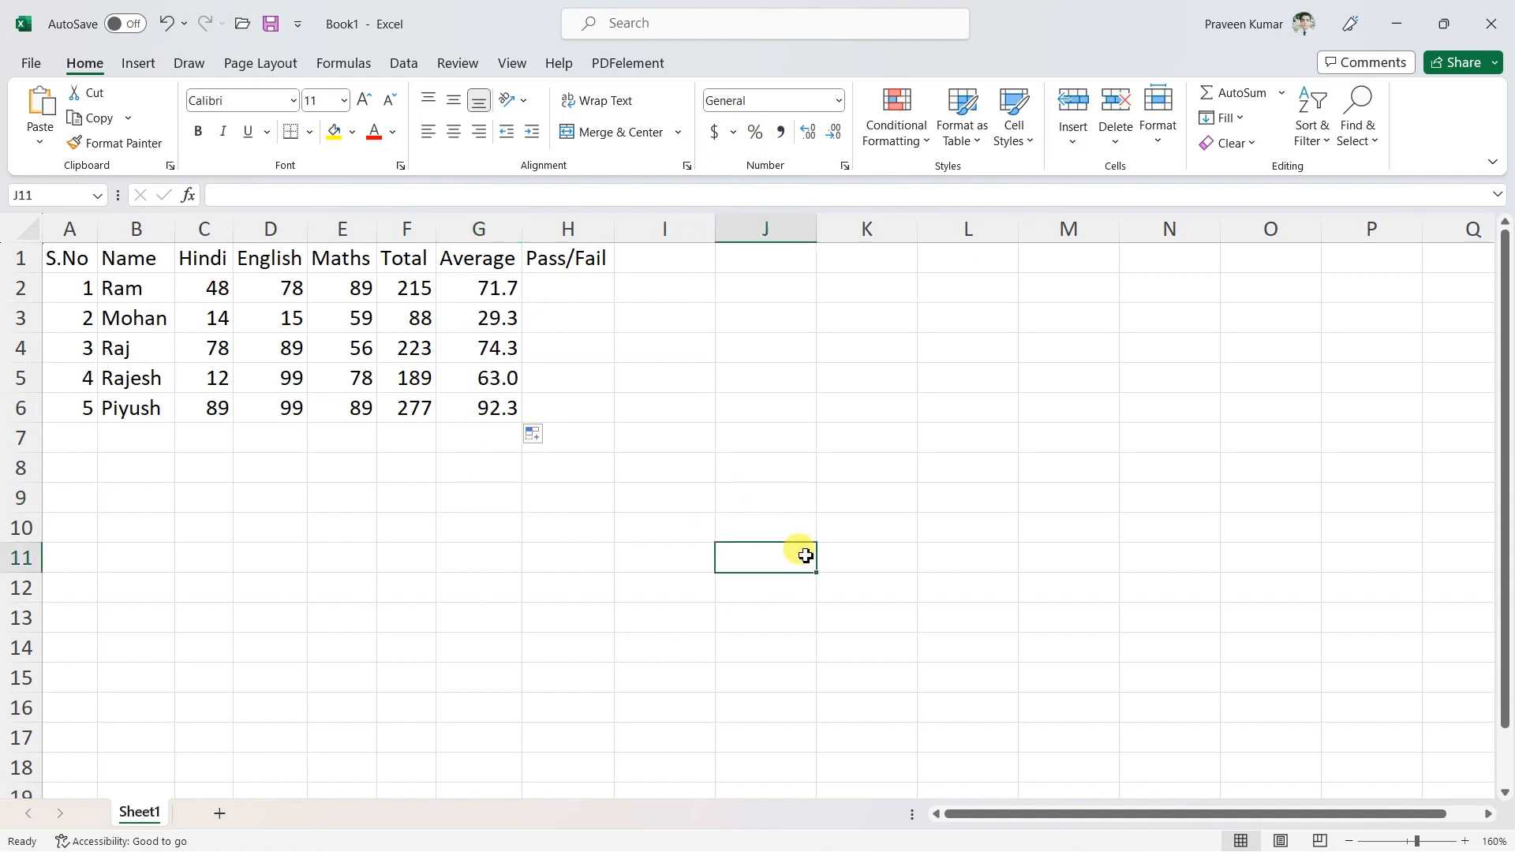
pyautogui.write('.15')
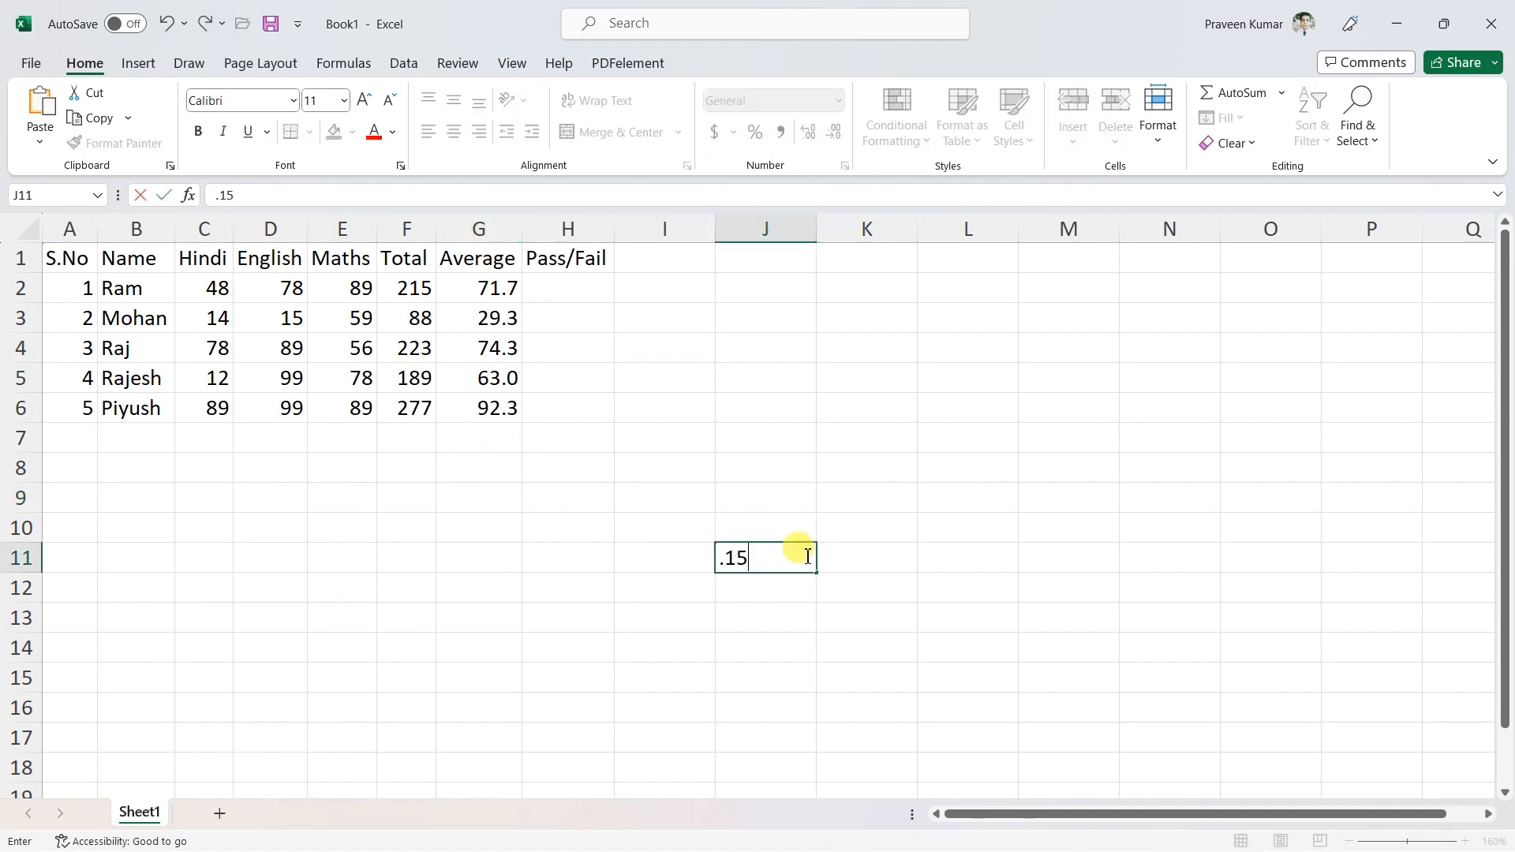
pyautogui.click(777, 714)
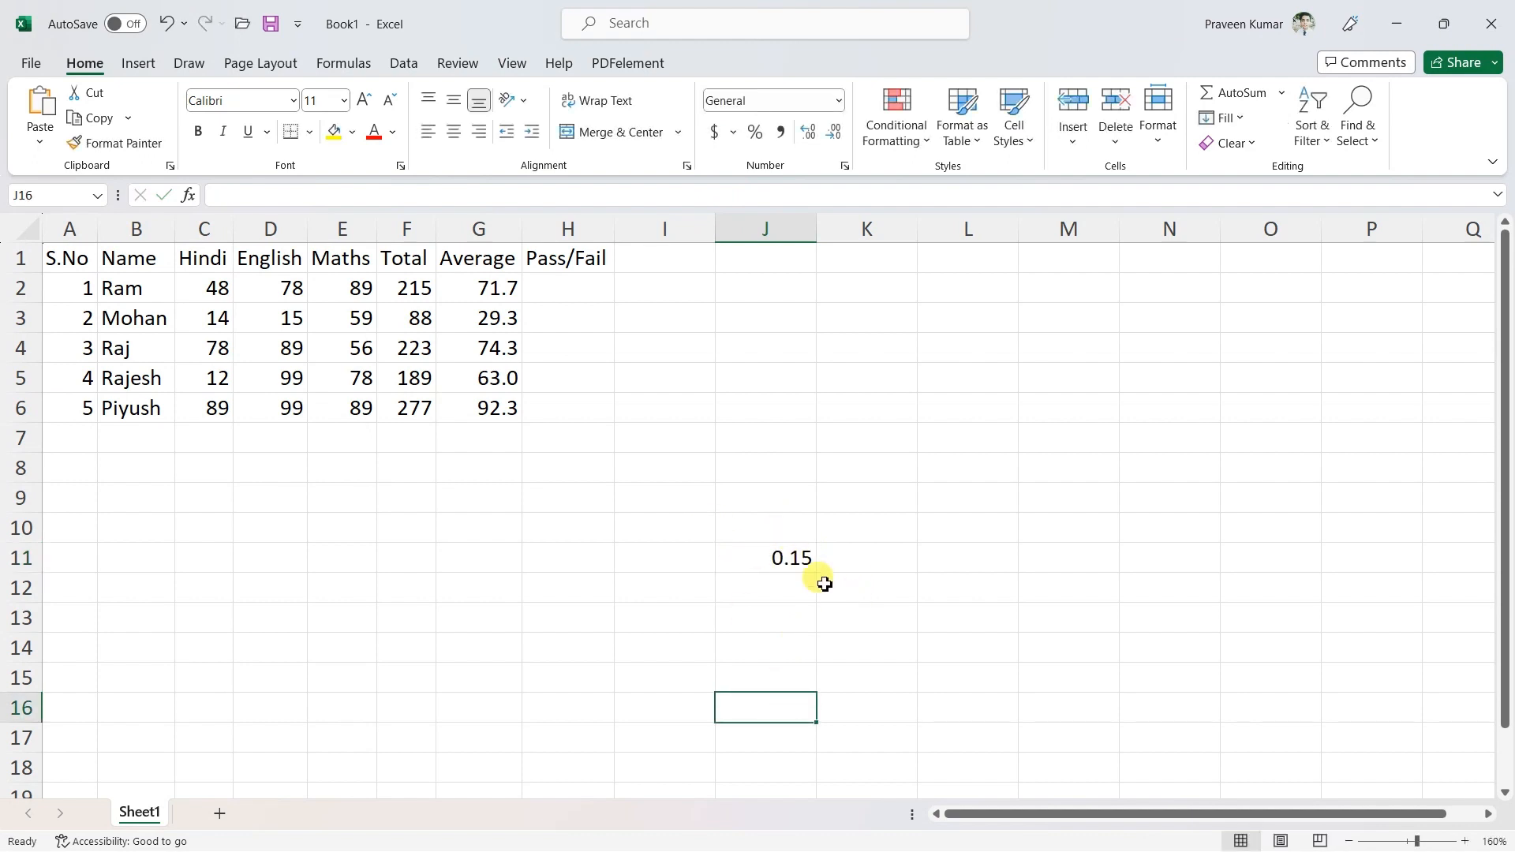
pyautogui.click(791, 559)
pyautogui.click(803, 670)
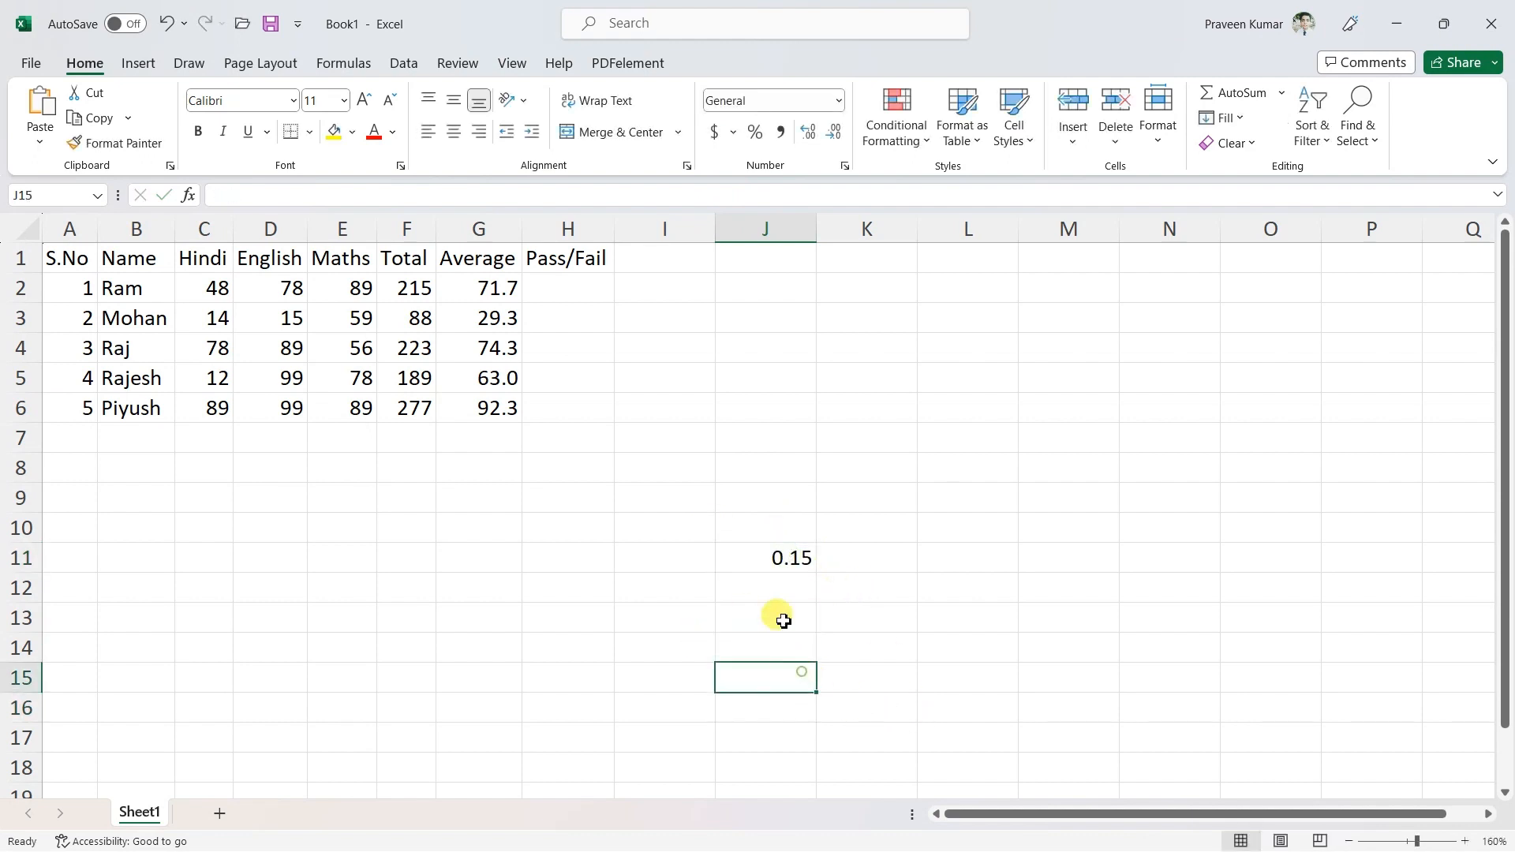
pyautogui.click(786, 563)
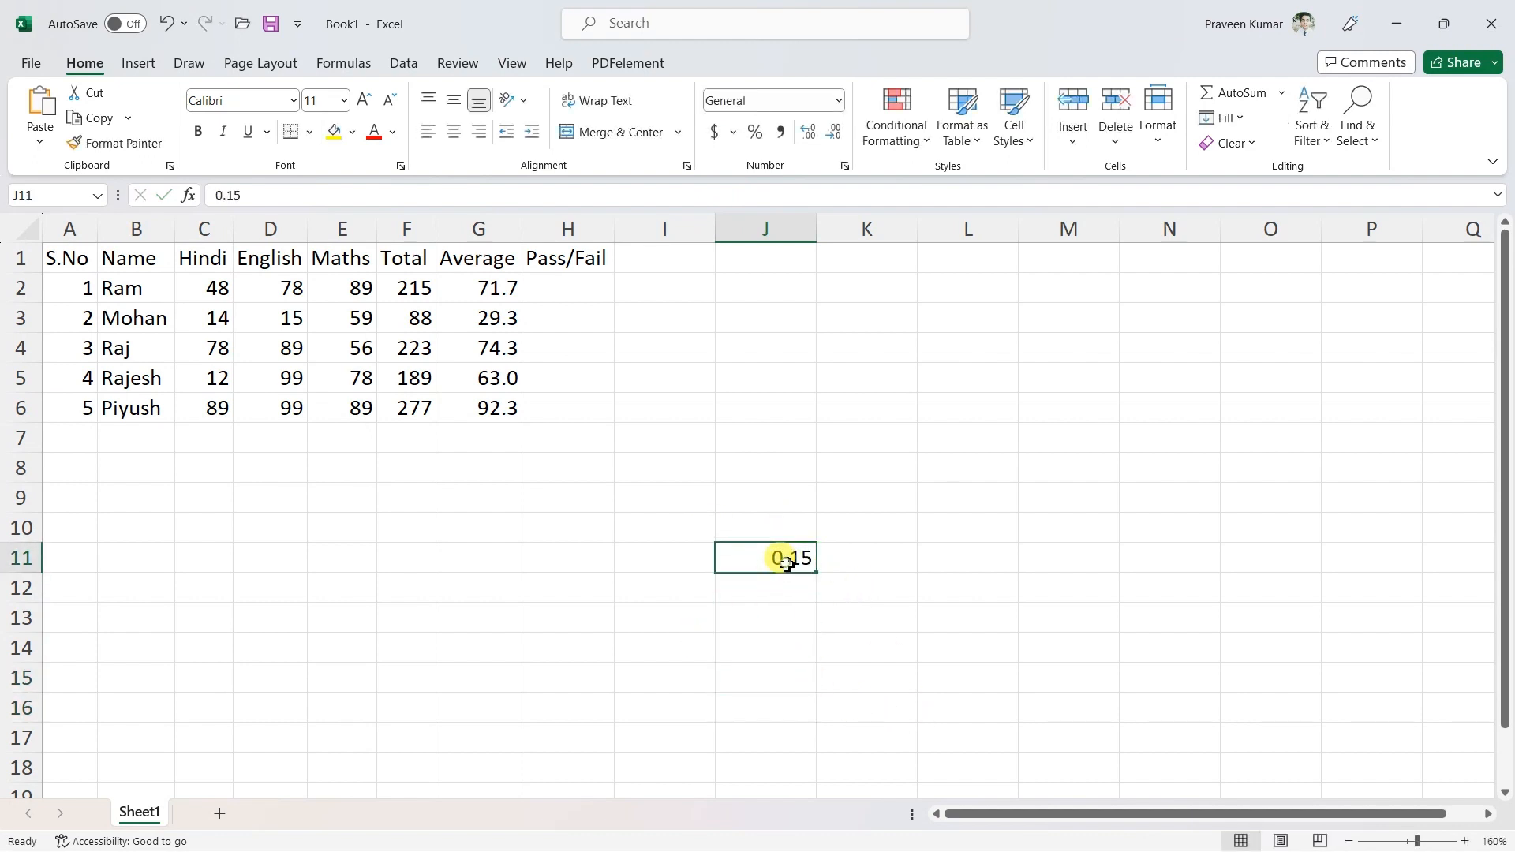
pyautogui.click(750, 130)
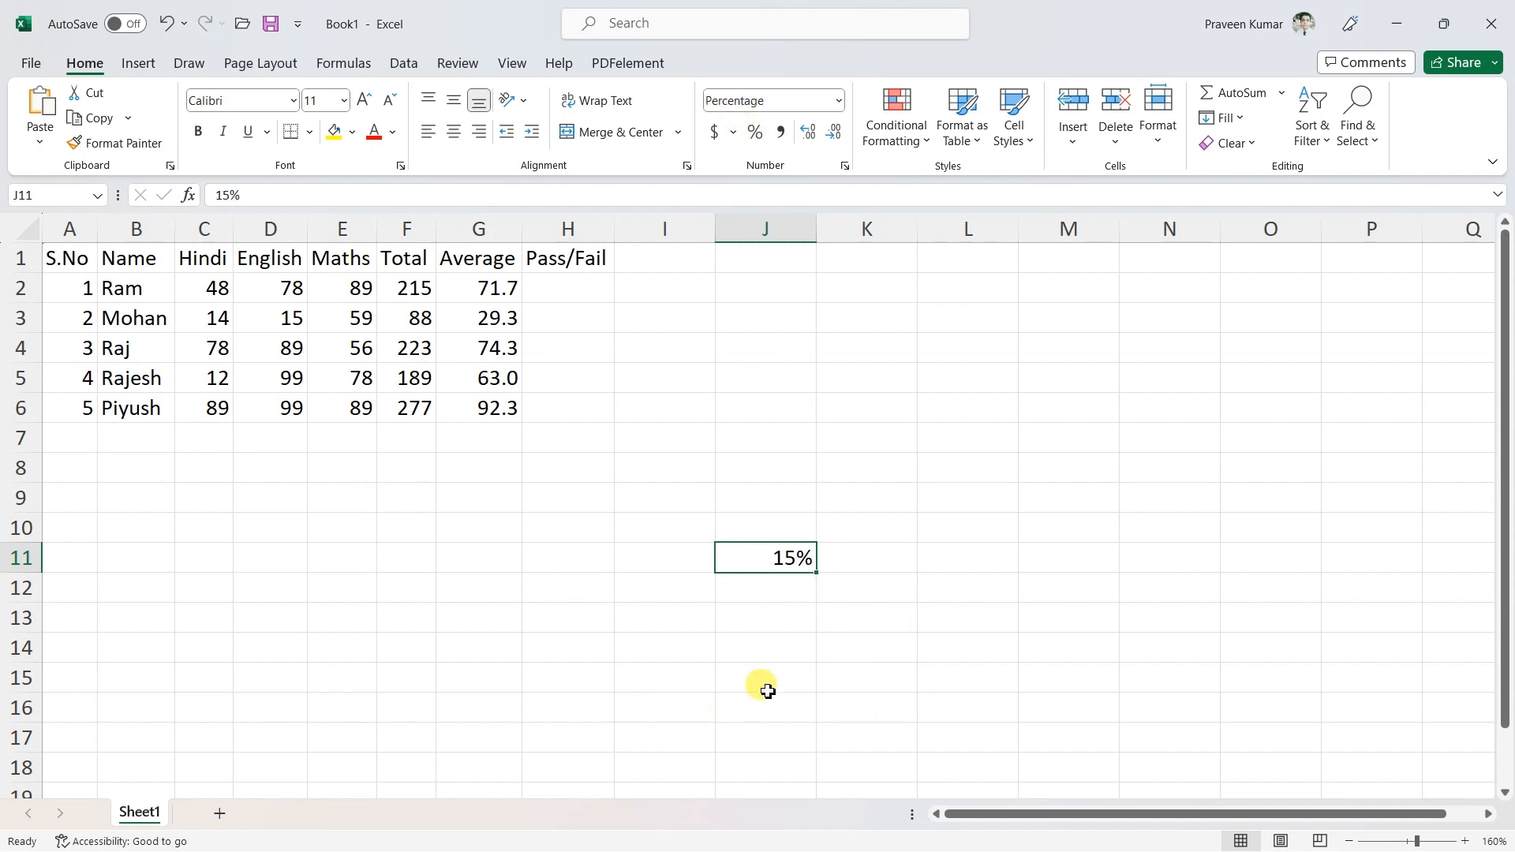
# Step: Enter 5688 in cell J14 and apply the dollar accounting format to it
pyautogui.click(790, 658)
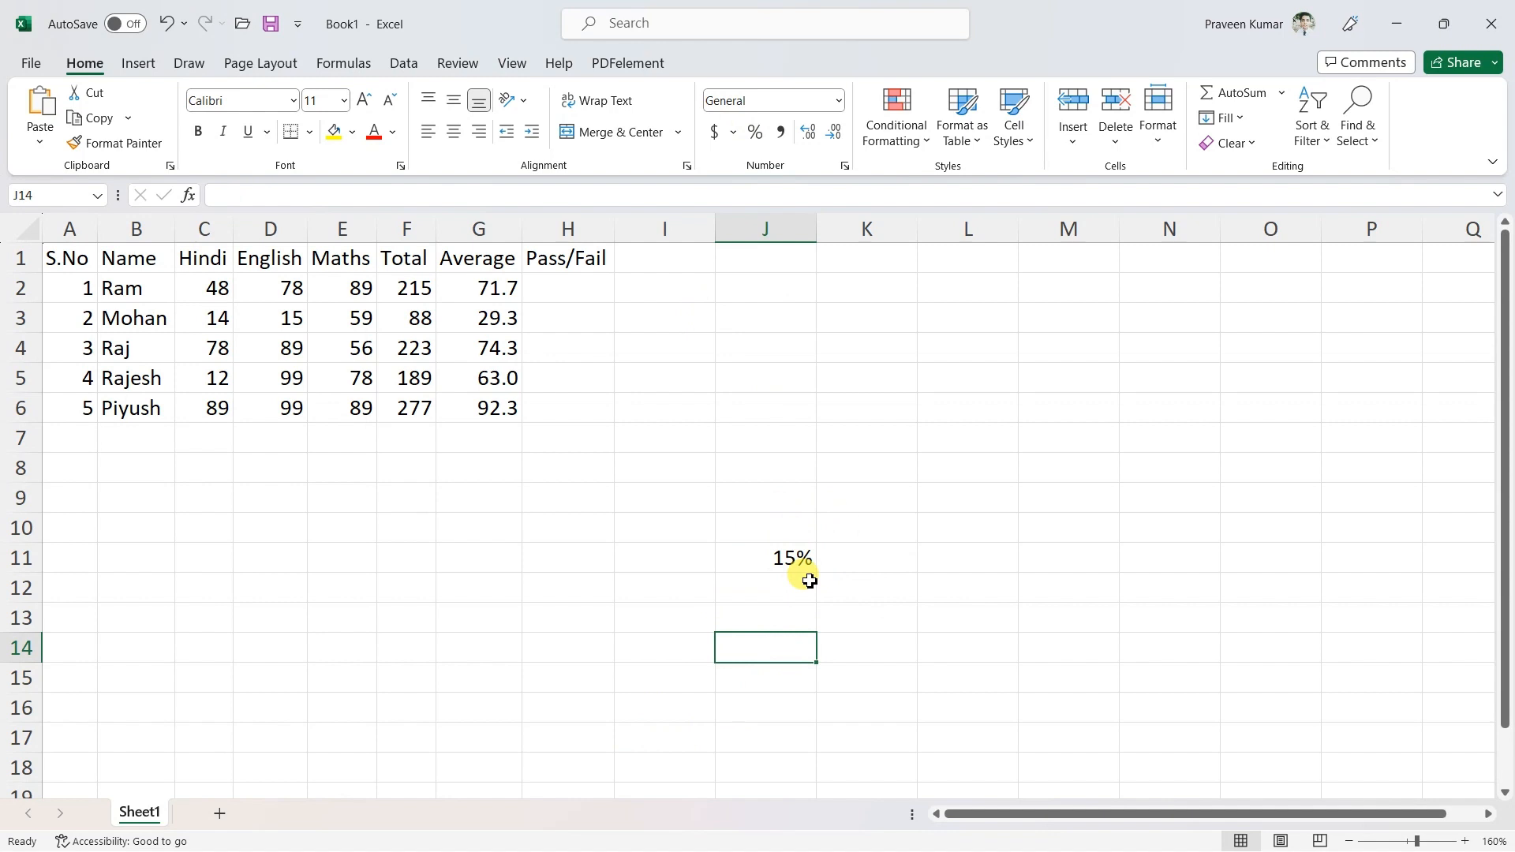
pyautogui.write('5688')
pyautogui.click(868, 677)
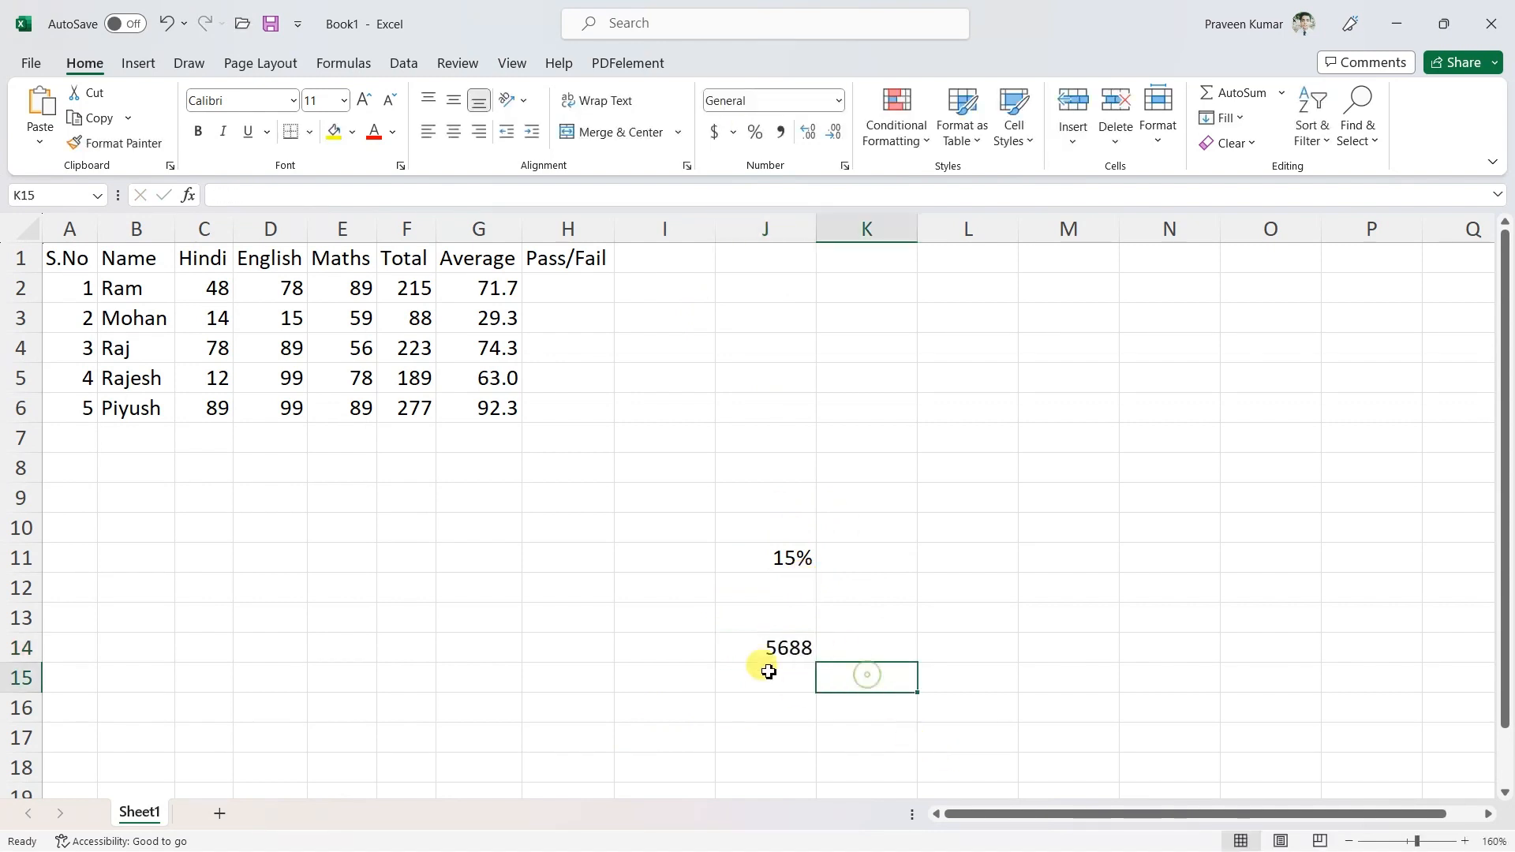
pyautogui.click(804, 643)
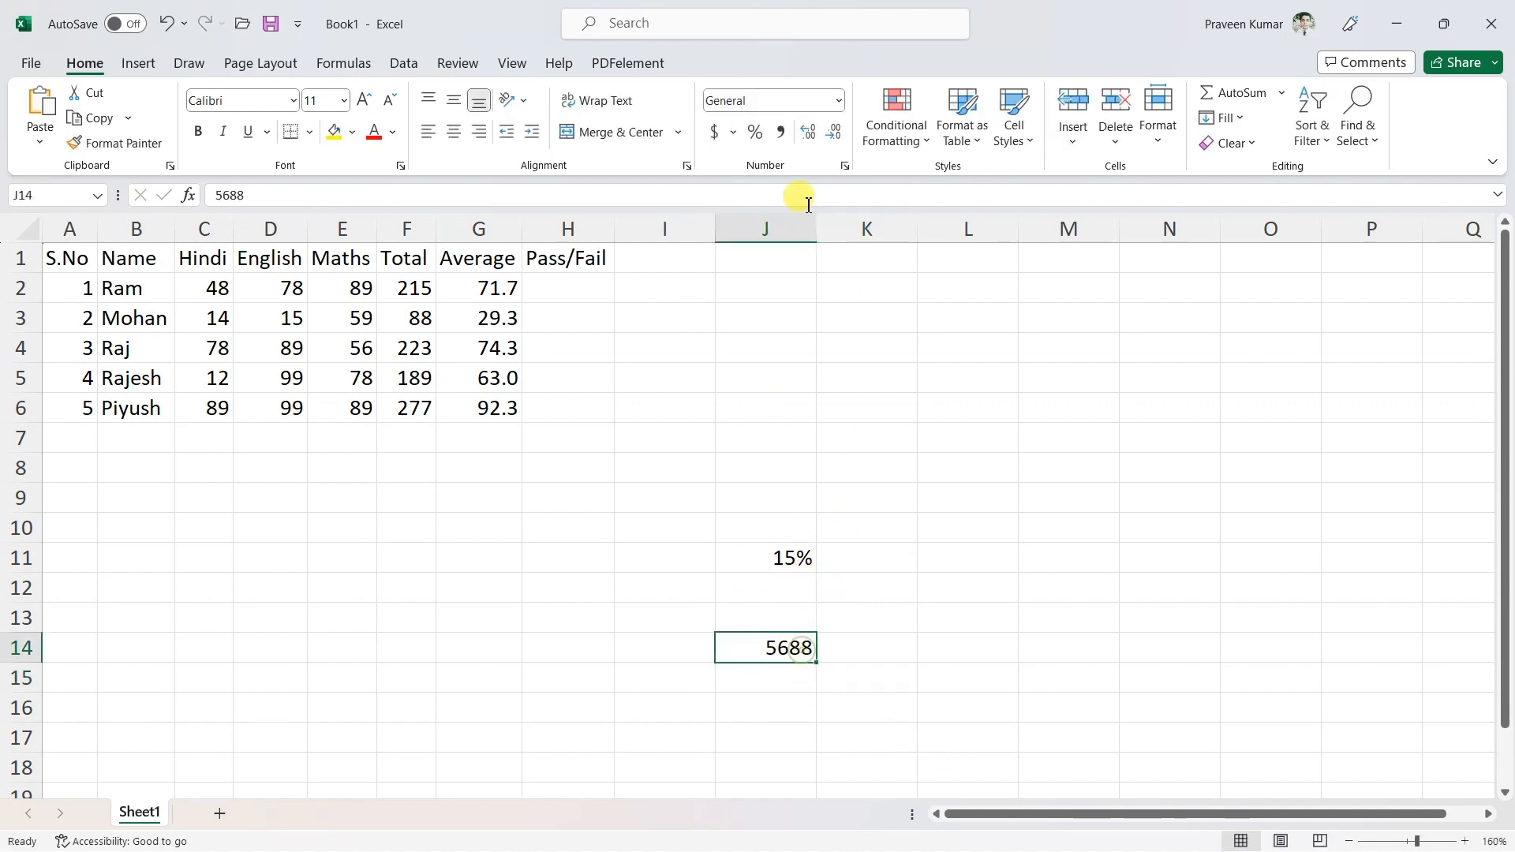
pyautogui.click(715, 133)
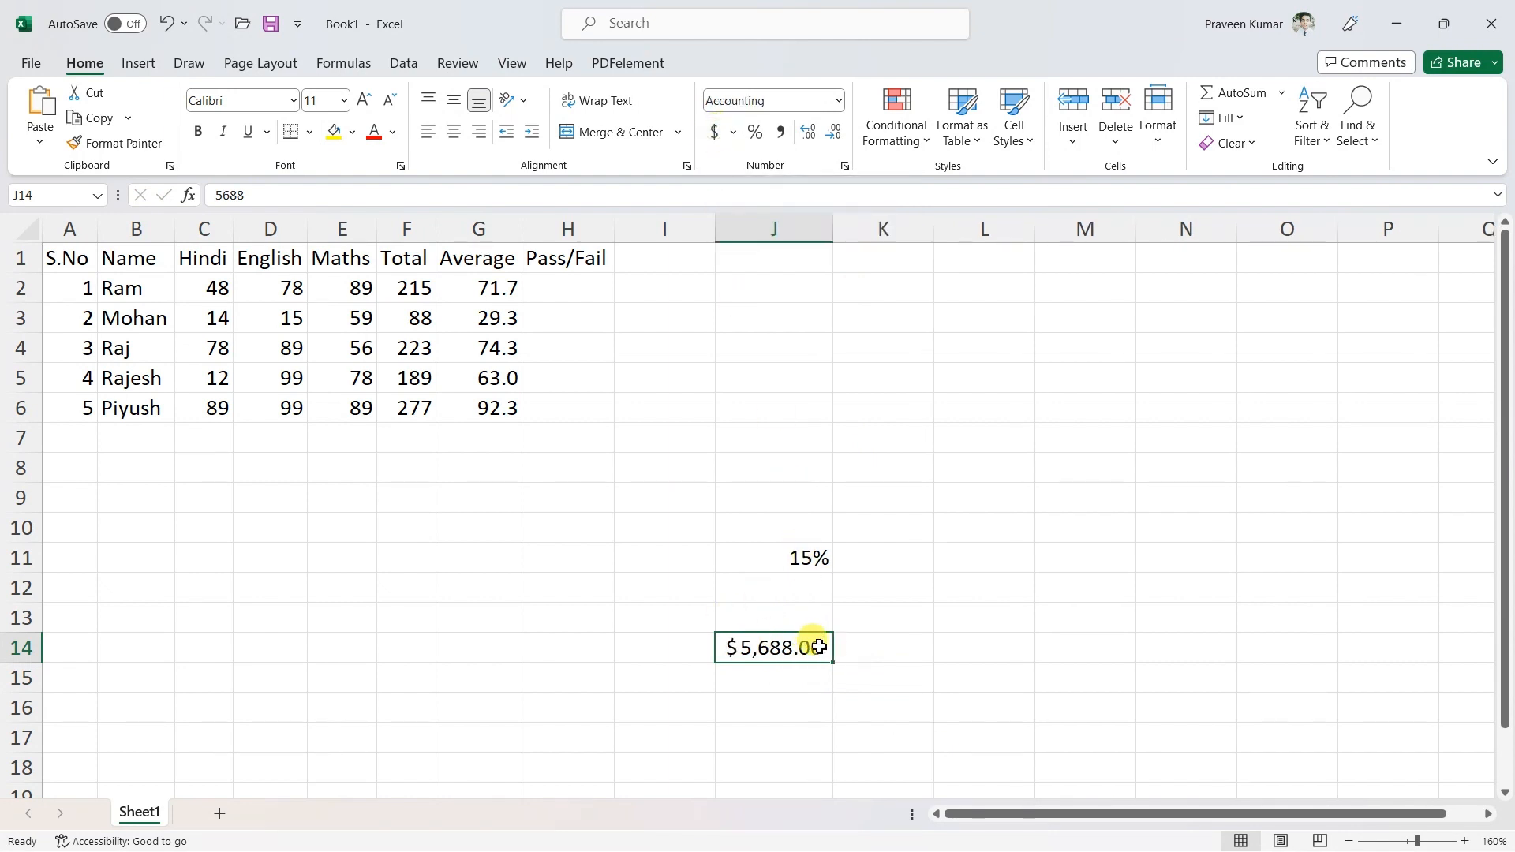
# Step: Switch J14's accounting currency to £ English (United Kingdom), and after that to € Euro
pyautogui.click(733, 132)
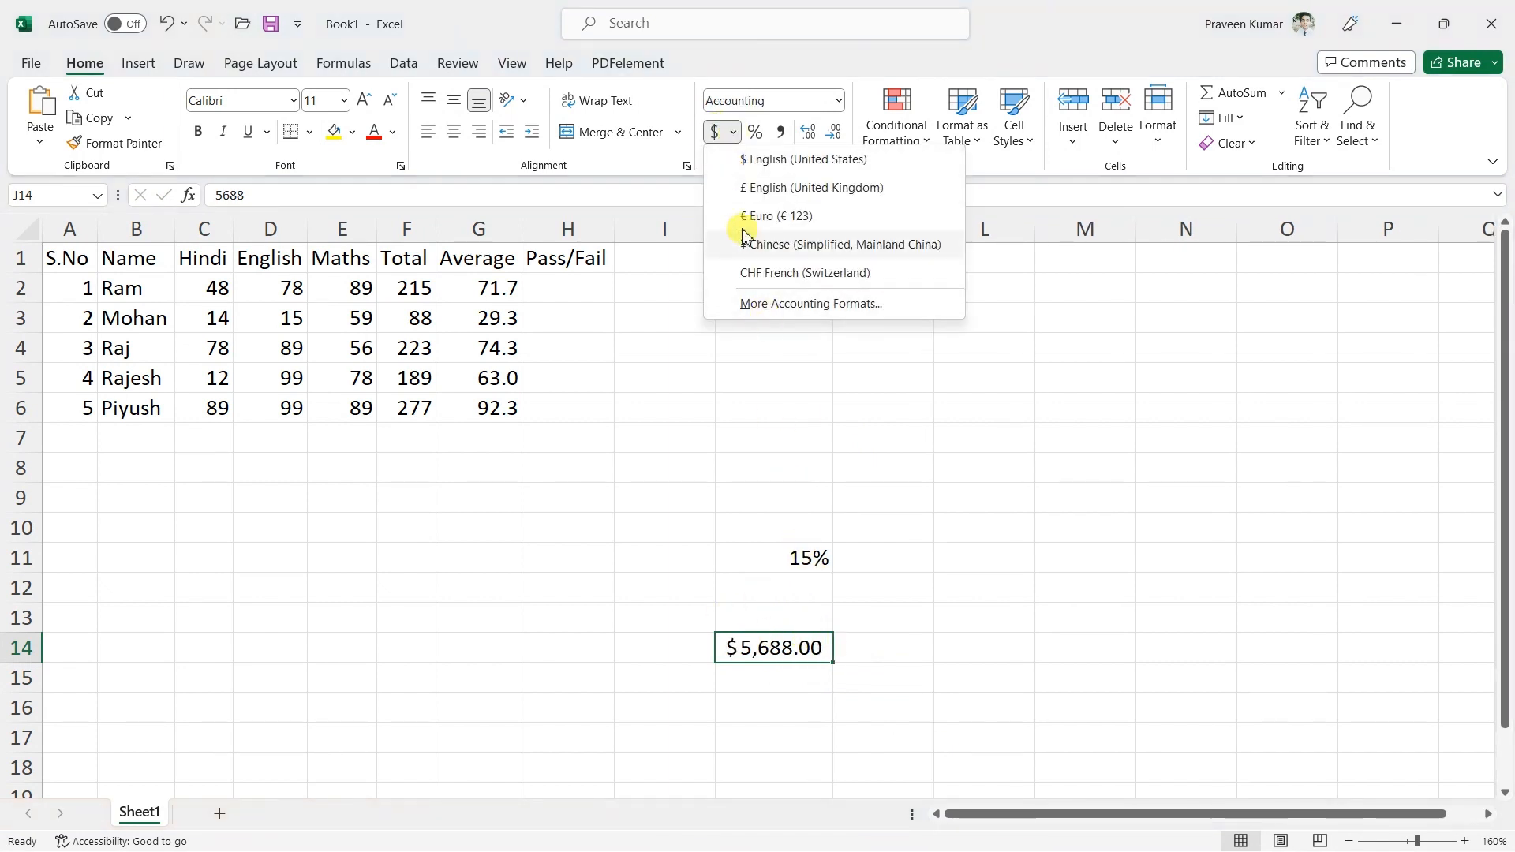
pyautogui.click(760, 190)
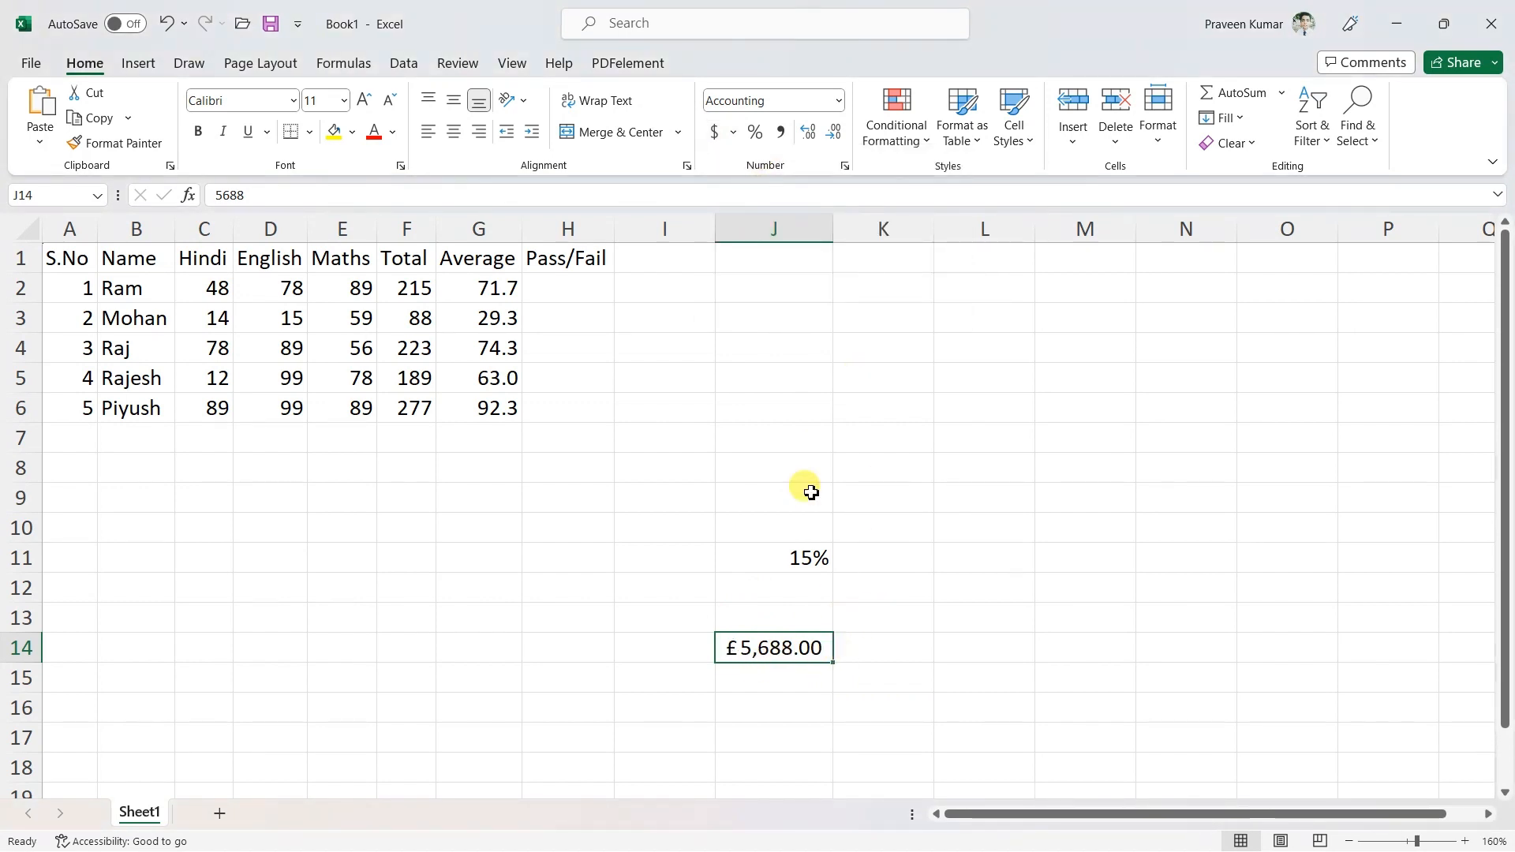
pyautogui.click(733, 133)
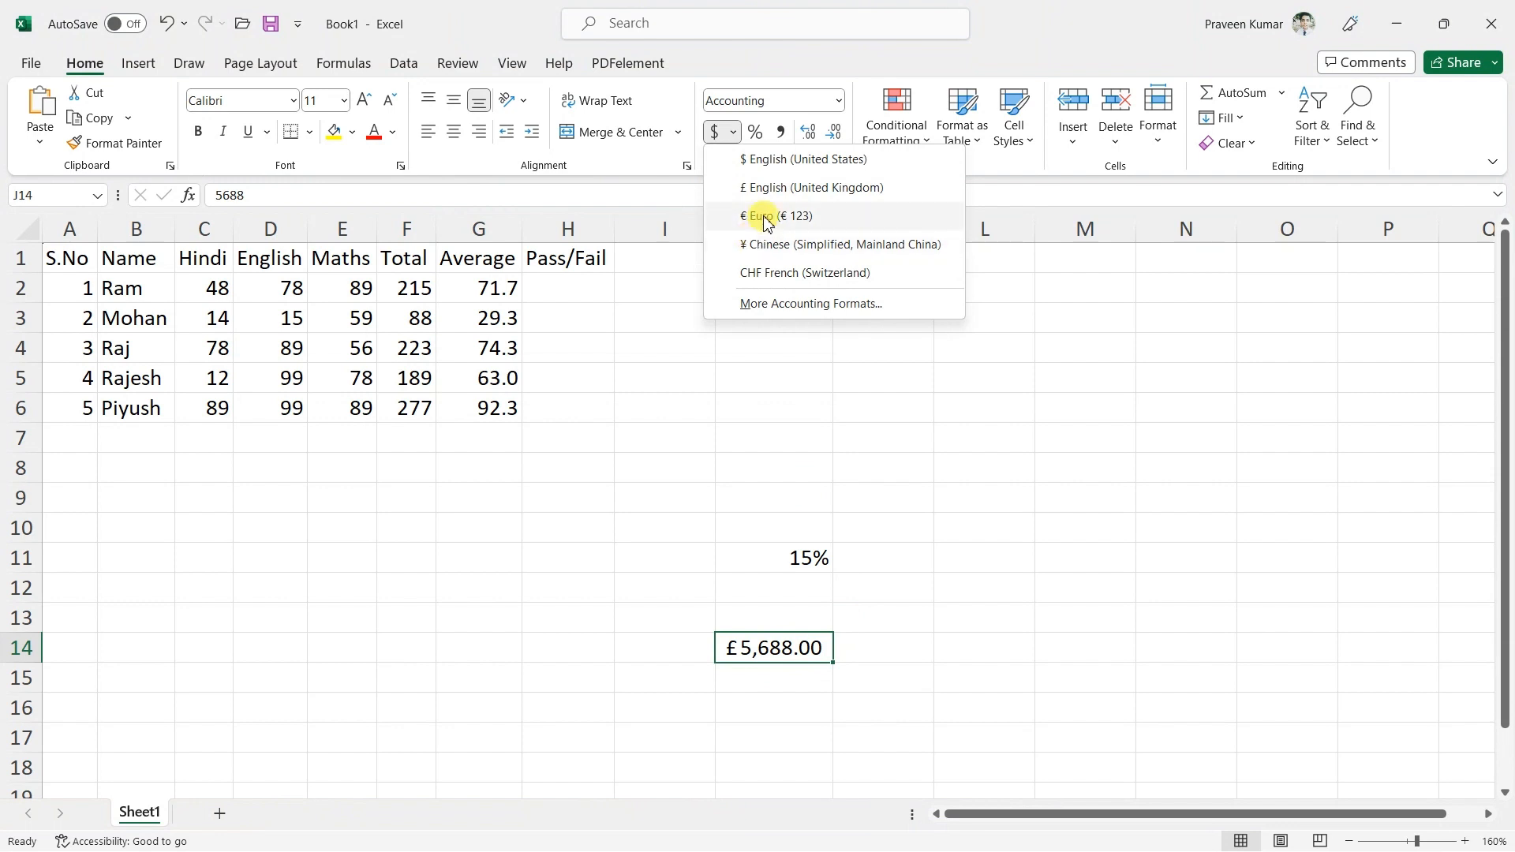
pyautogui.click(758, 213)
pyautogui.click(793, 704)
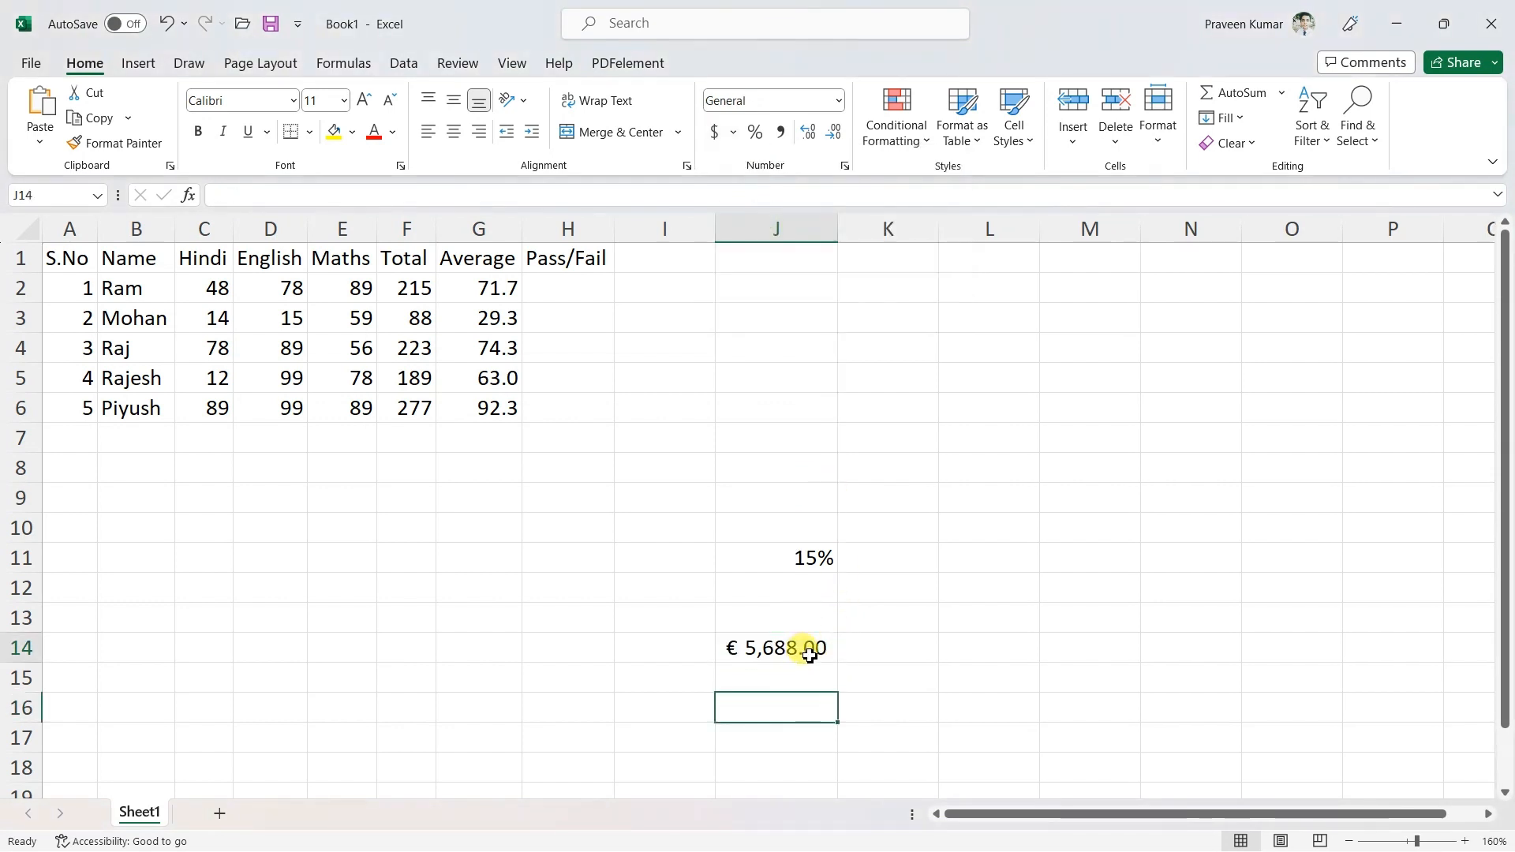
# Step: Clear the sample percentage and currency values from the range I9:L16
pyautogui.click(808, 650)
pyautogui.moveTo(643, 493); pyautogui.dragTo(982, 702)
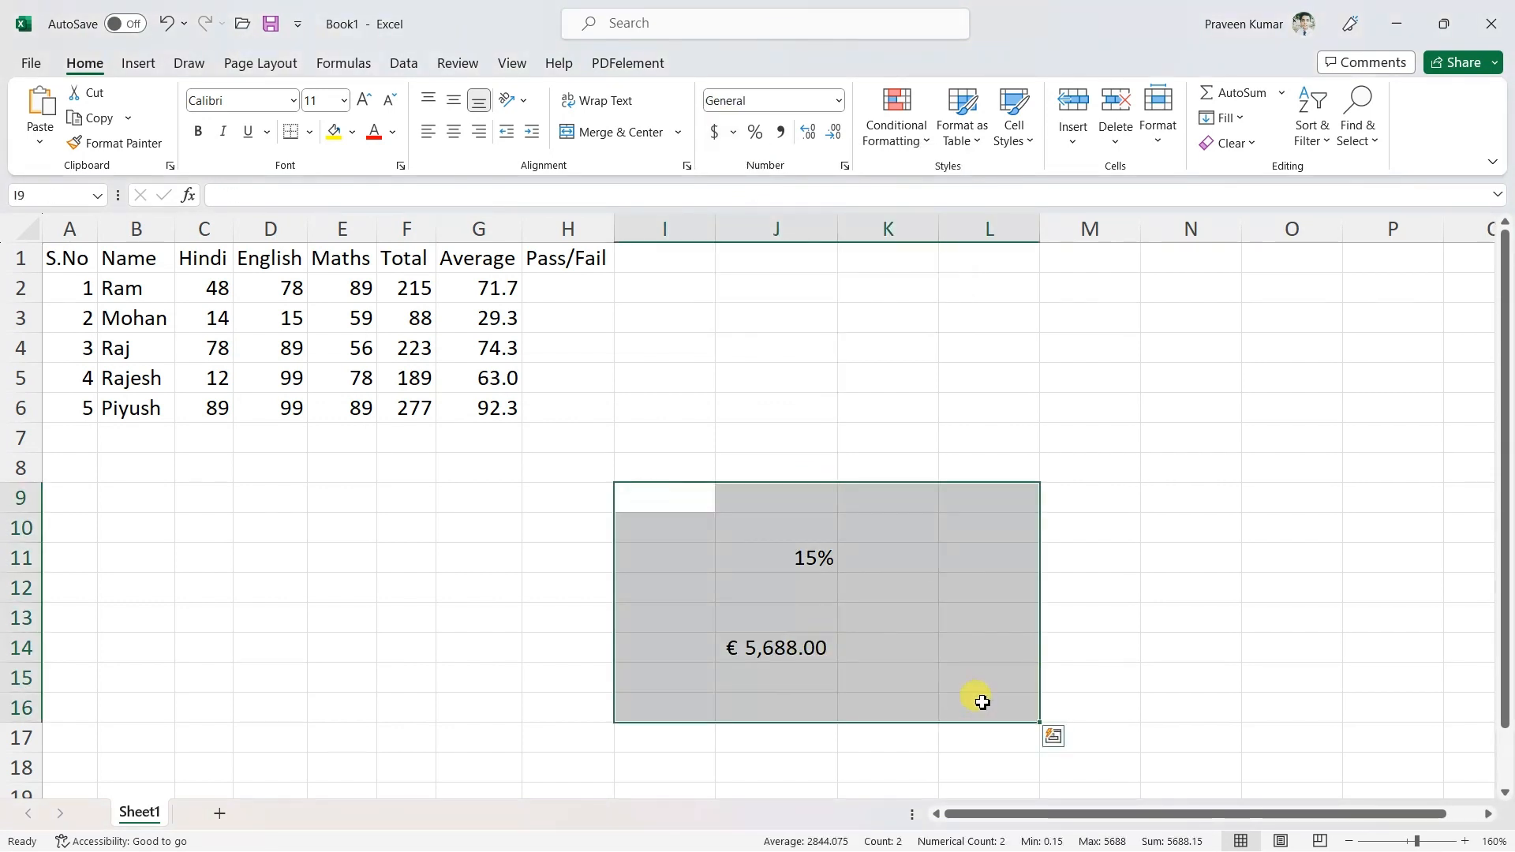
pyautogui.press('Delete')
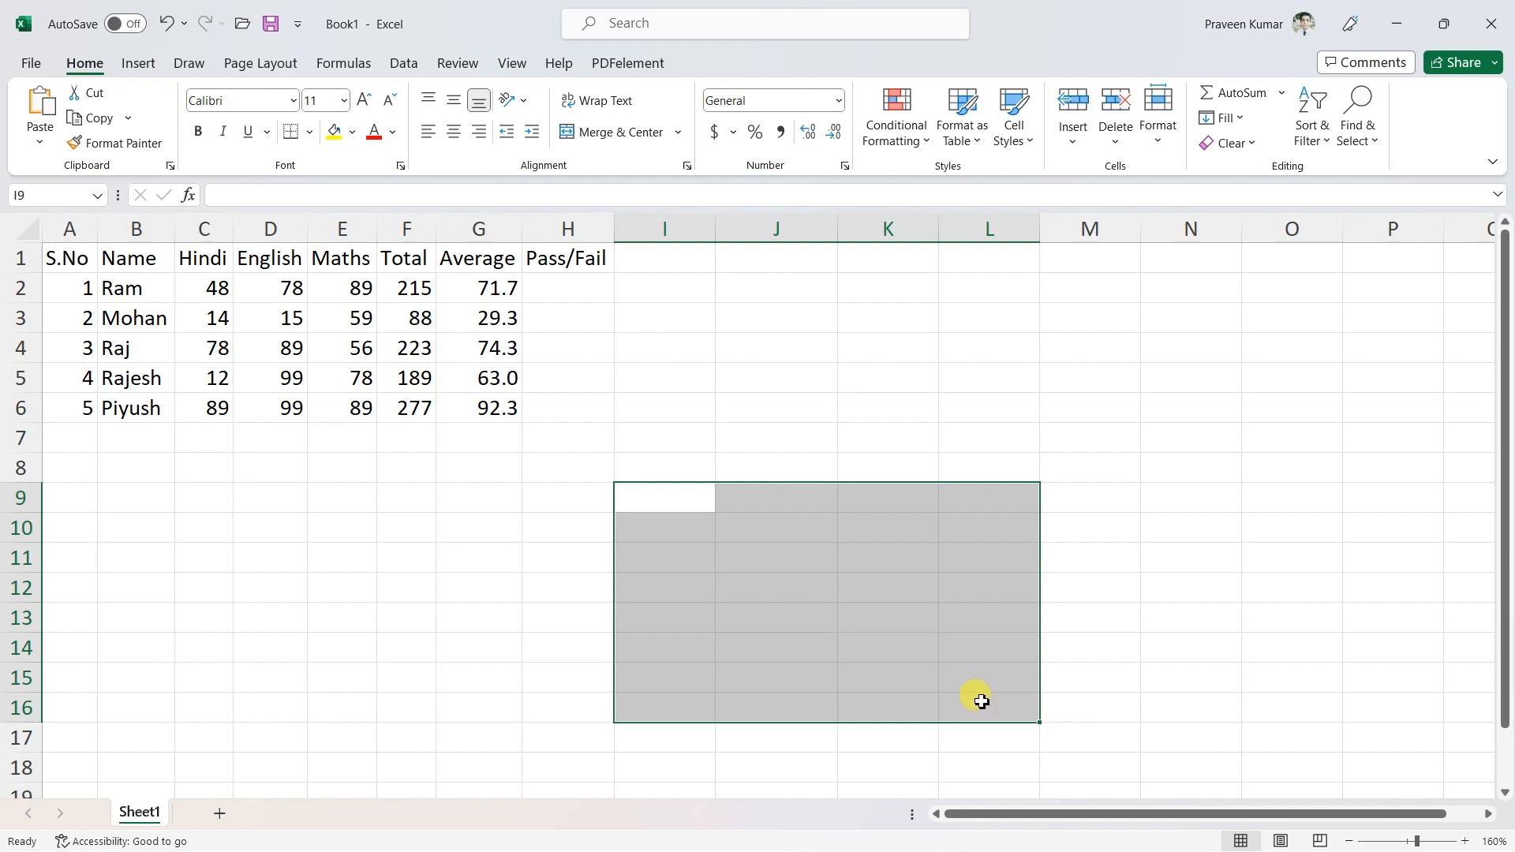
pyautogui.click(497, 612)
# Step: Begin an IF formula in H2 that tests whether the total in F2 is greater than 100
pyautogui.click(544, 294)
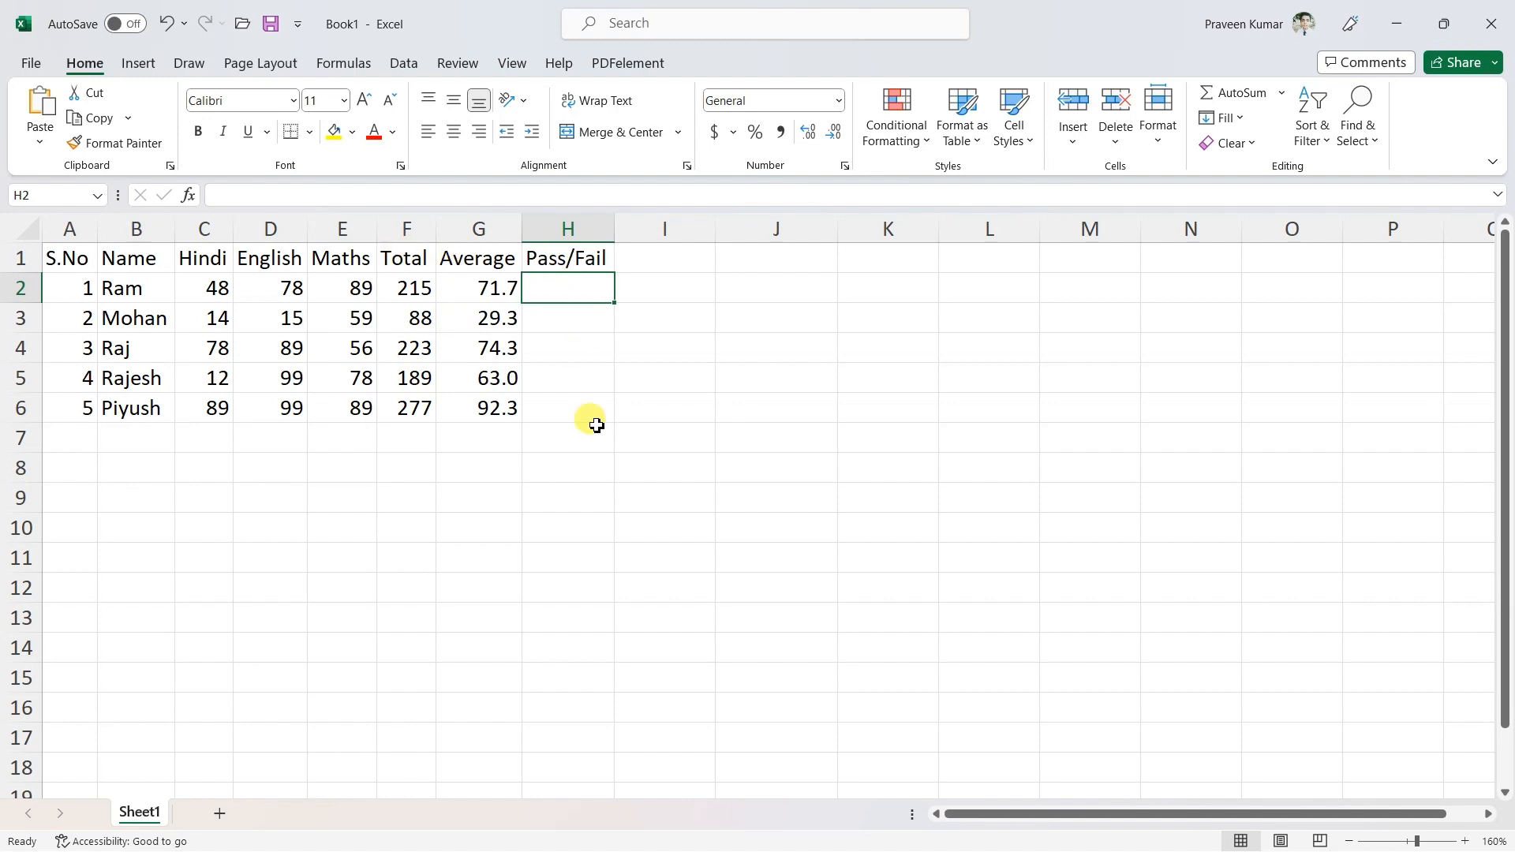
pyautogui.click(617, 491)
pyautogui.click(561, 280)
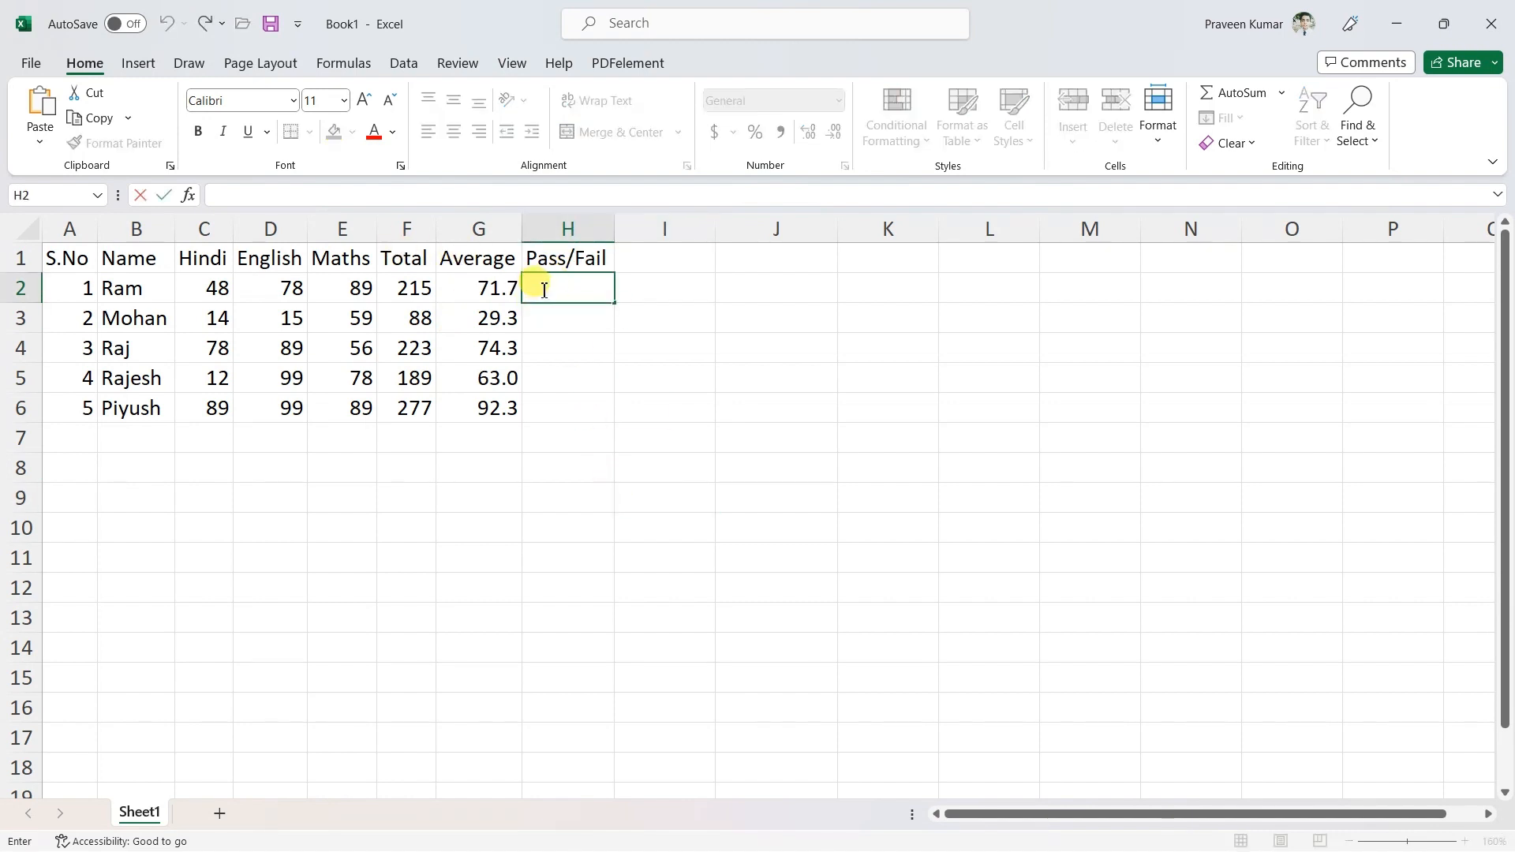
pyautogui.write('=')
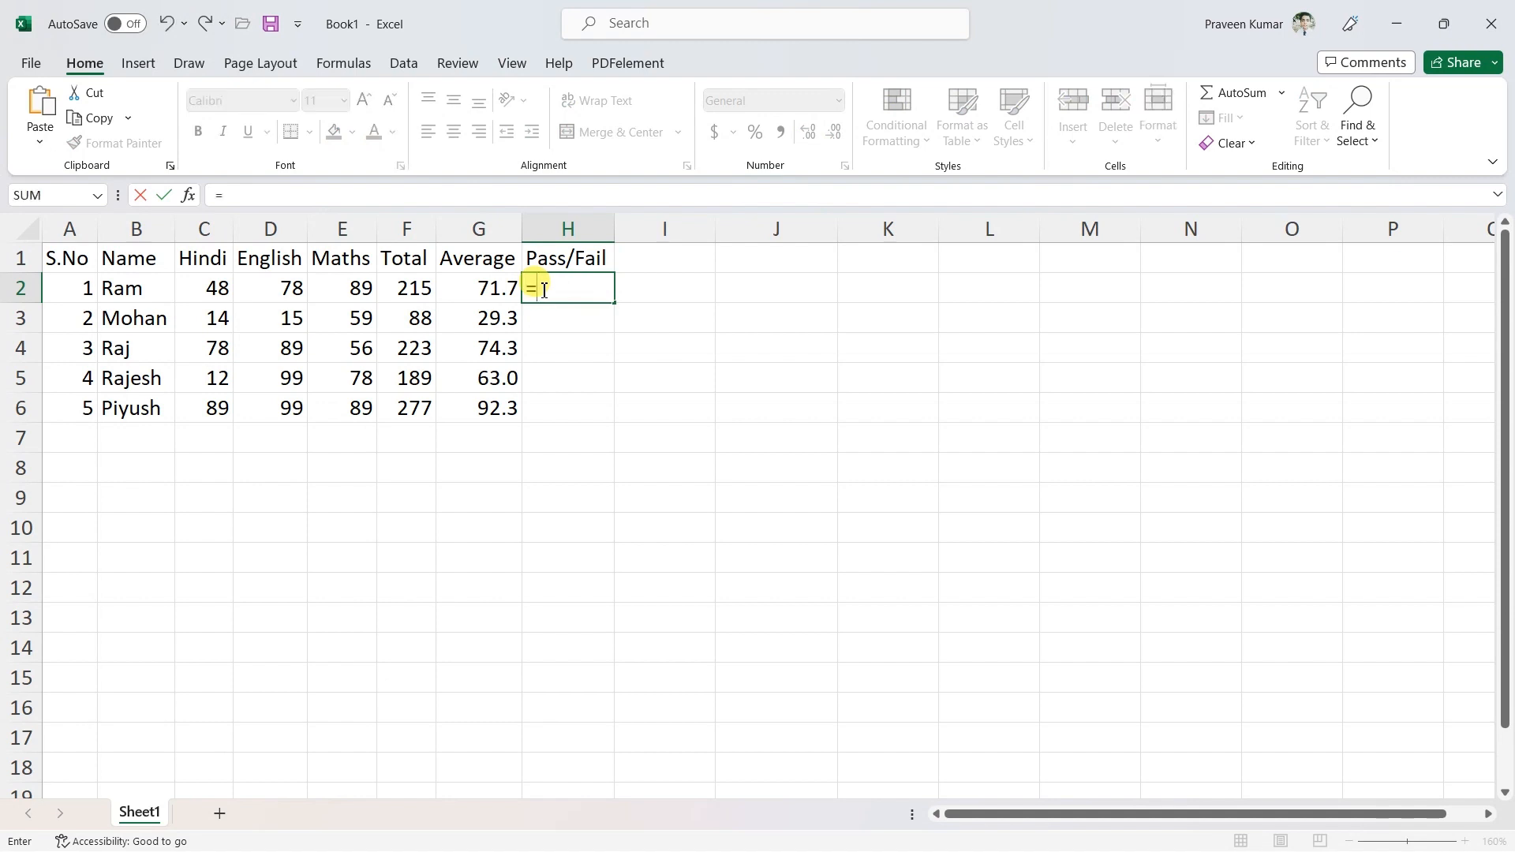
pyautogui.write('if')
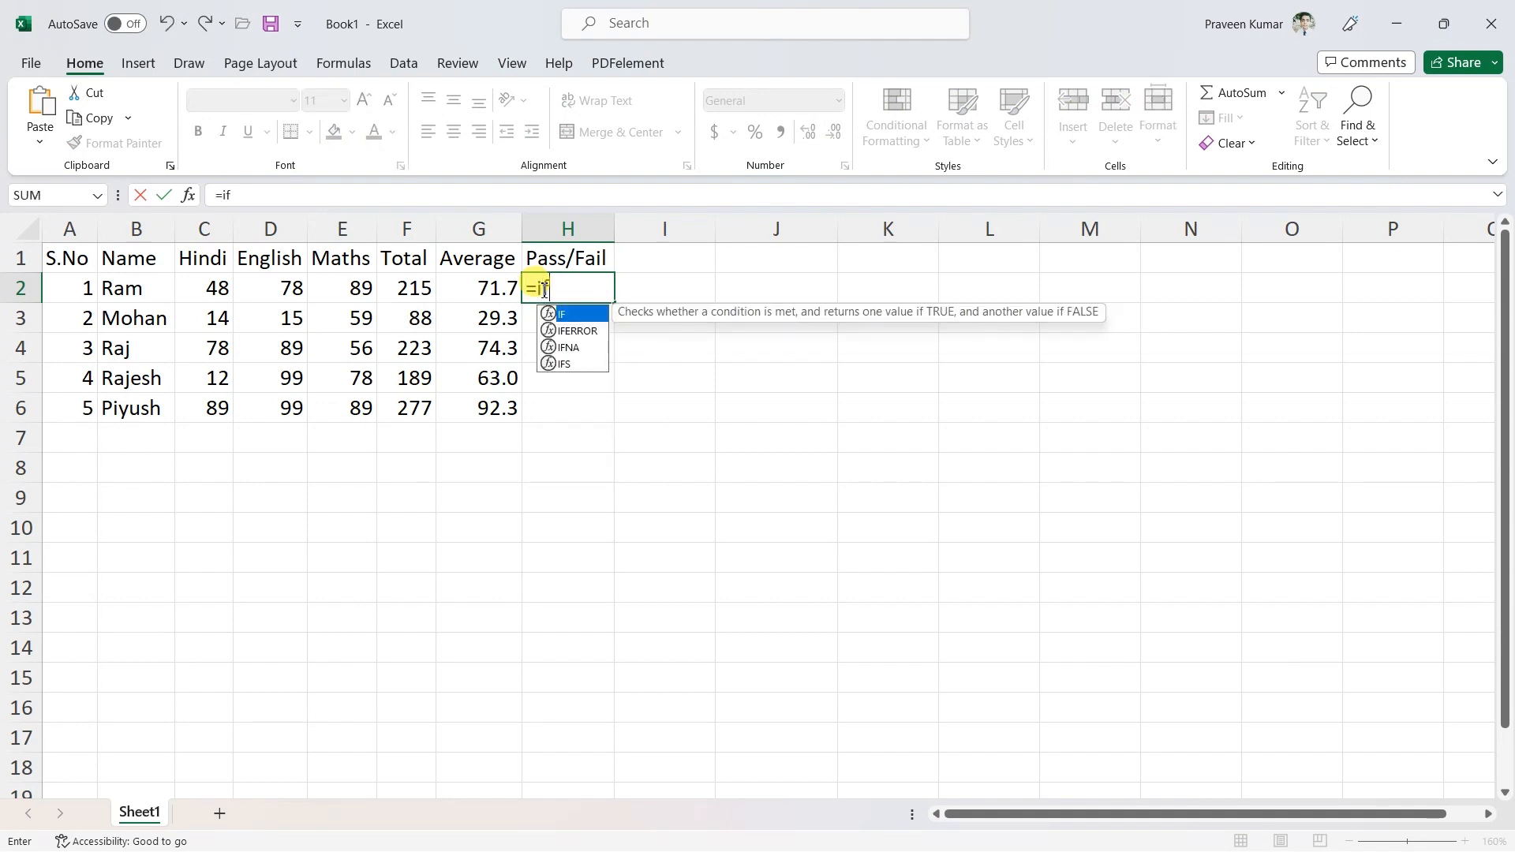
pyautogui.doubleClick(566, 316)
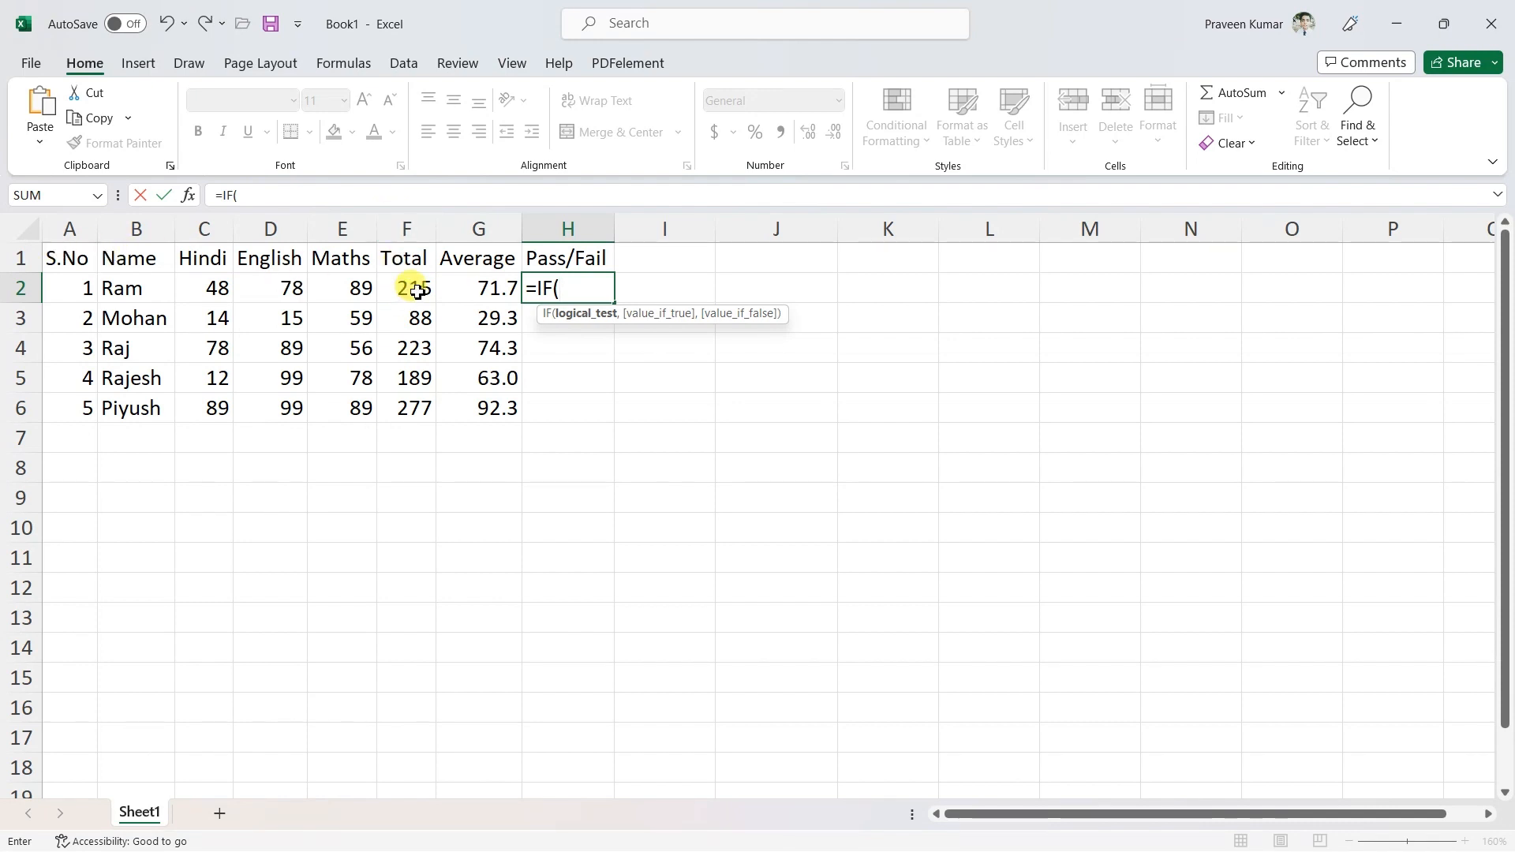
pyautogui.click(417, 291)
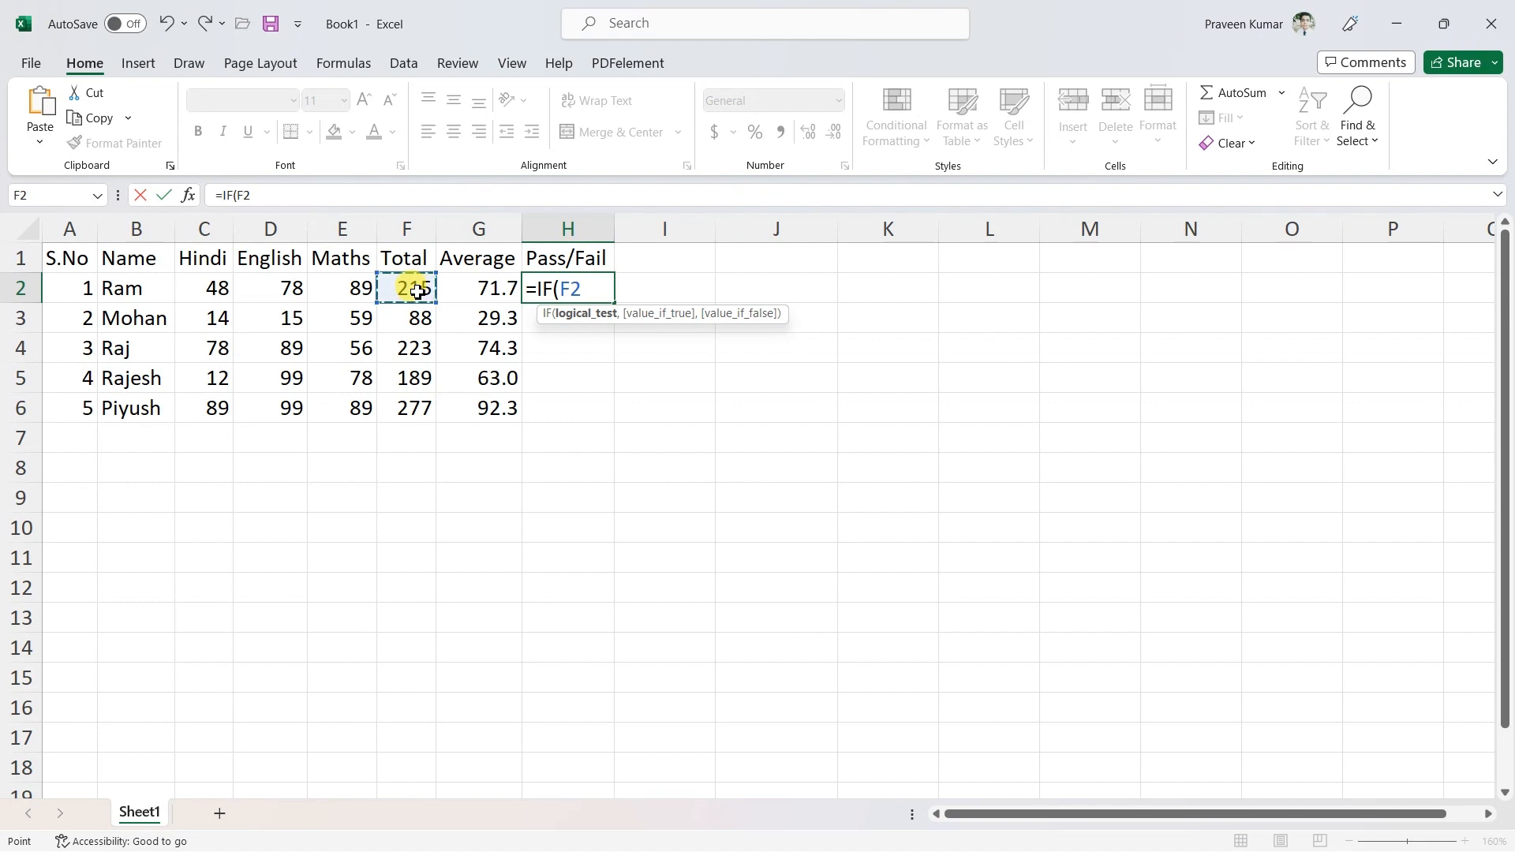
pyautogui.write('>')
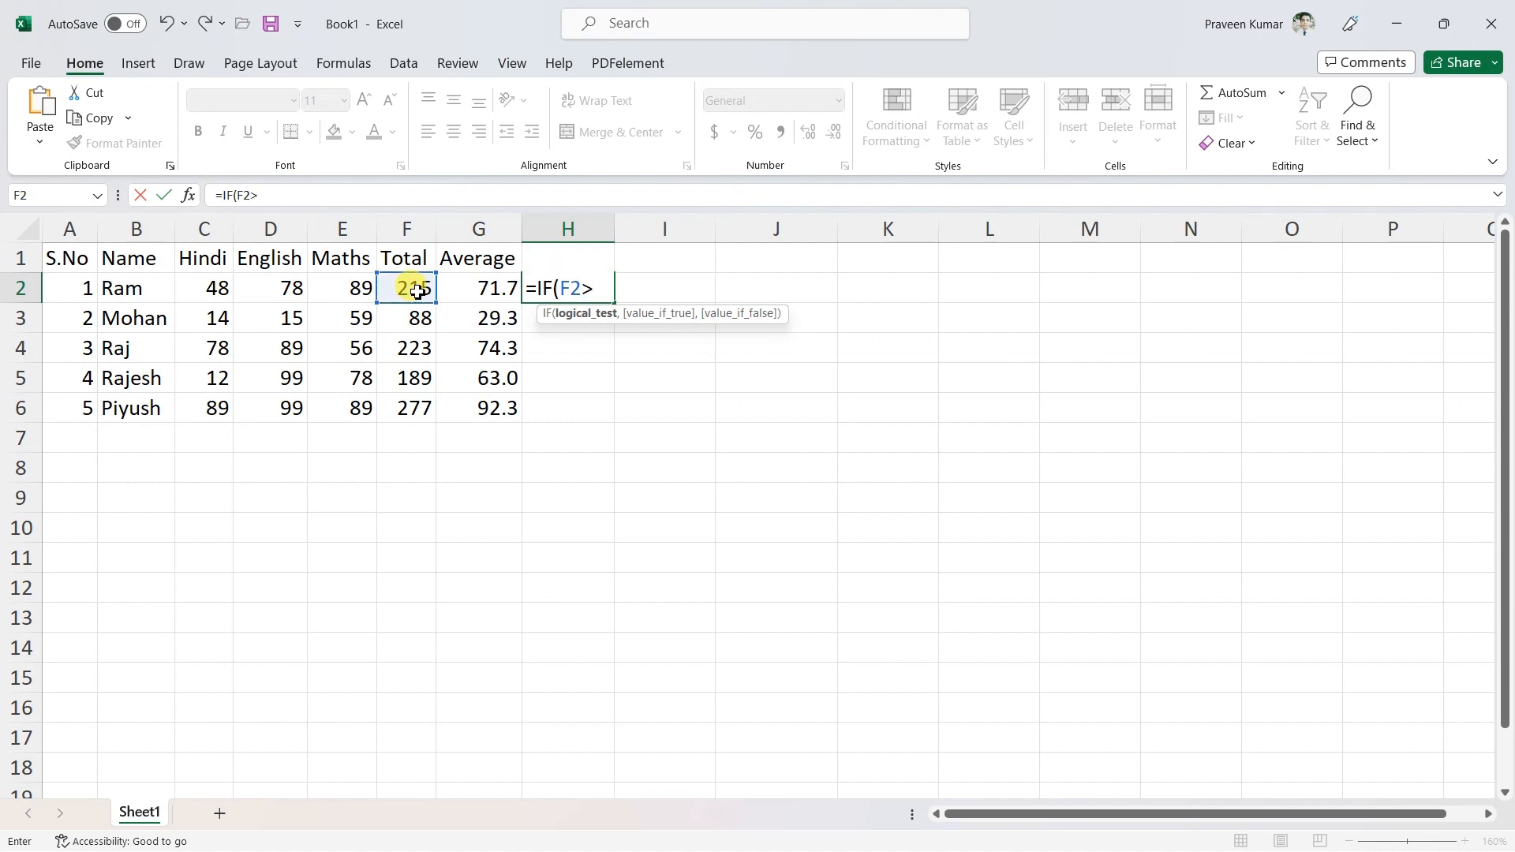
pyautogui.write('100')
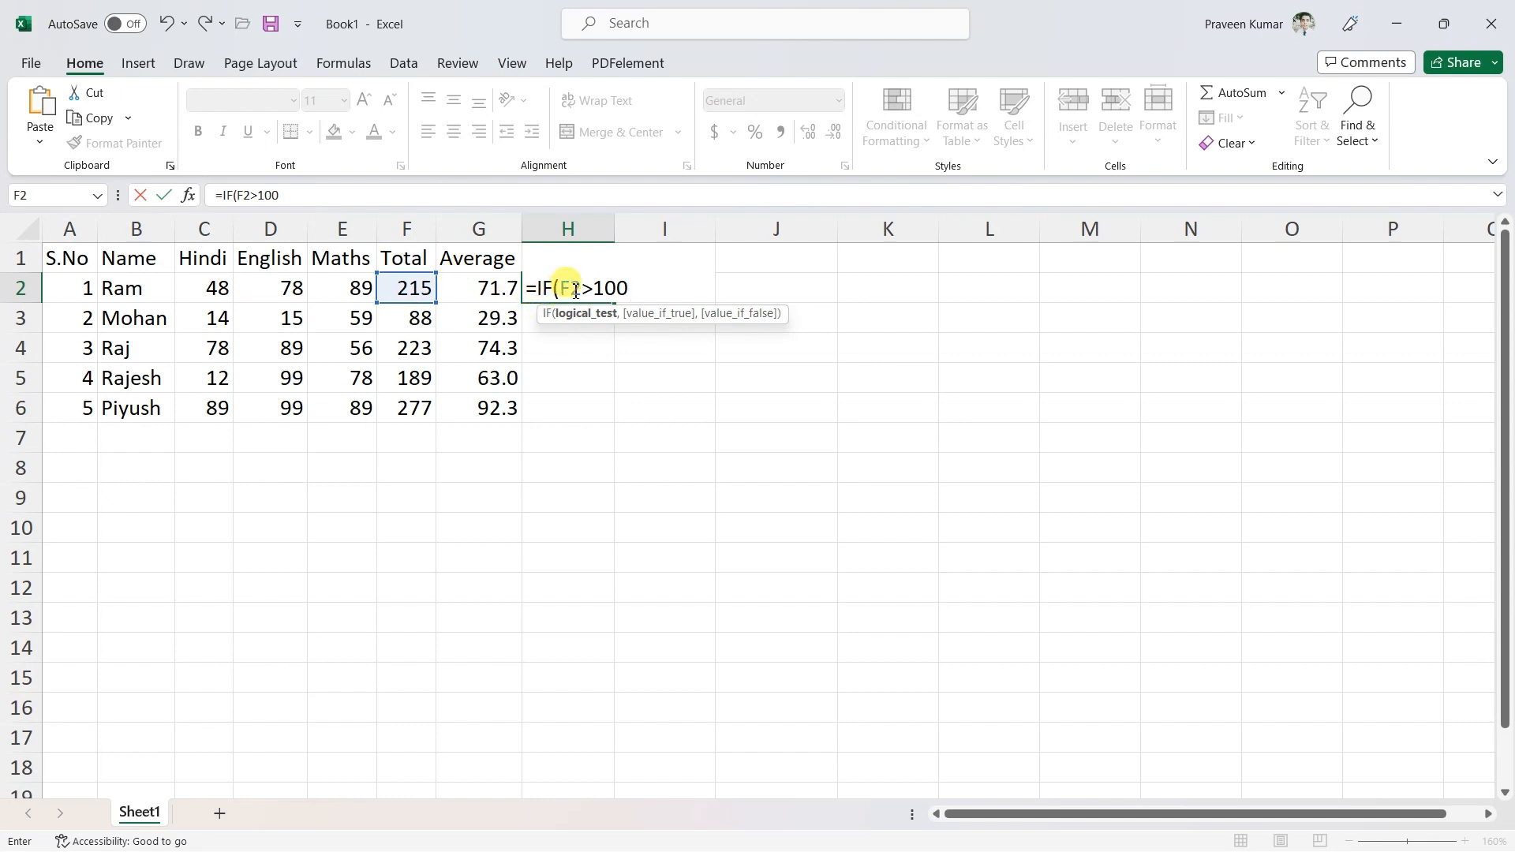
pyautogui.write(',')
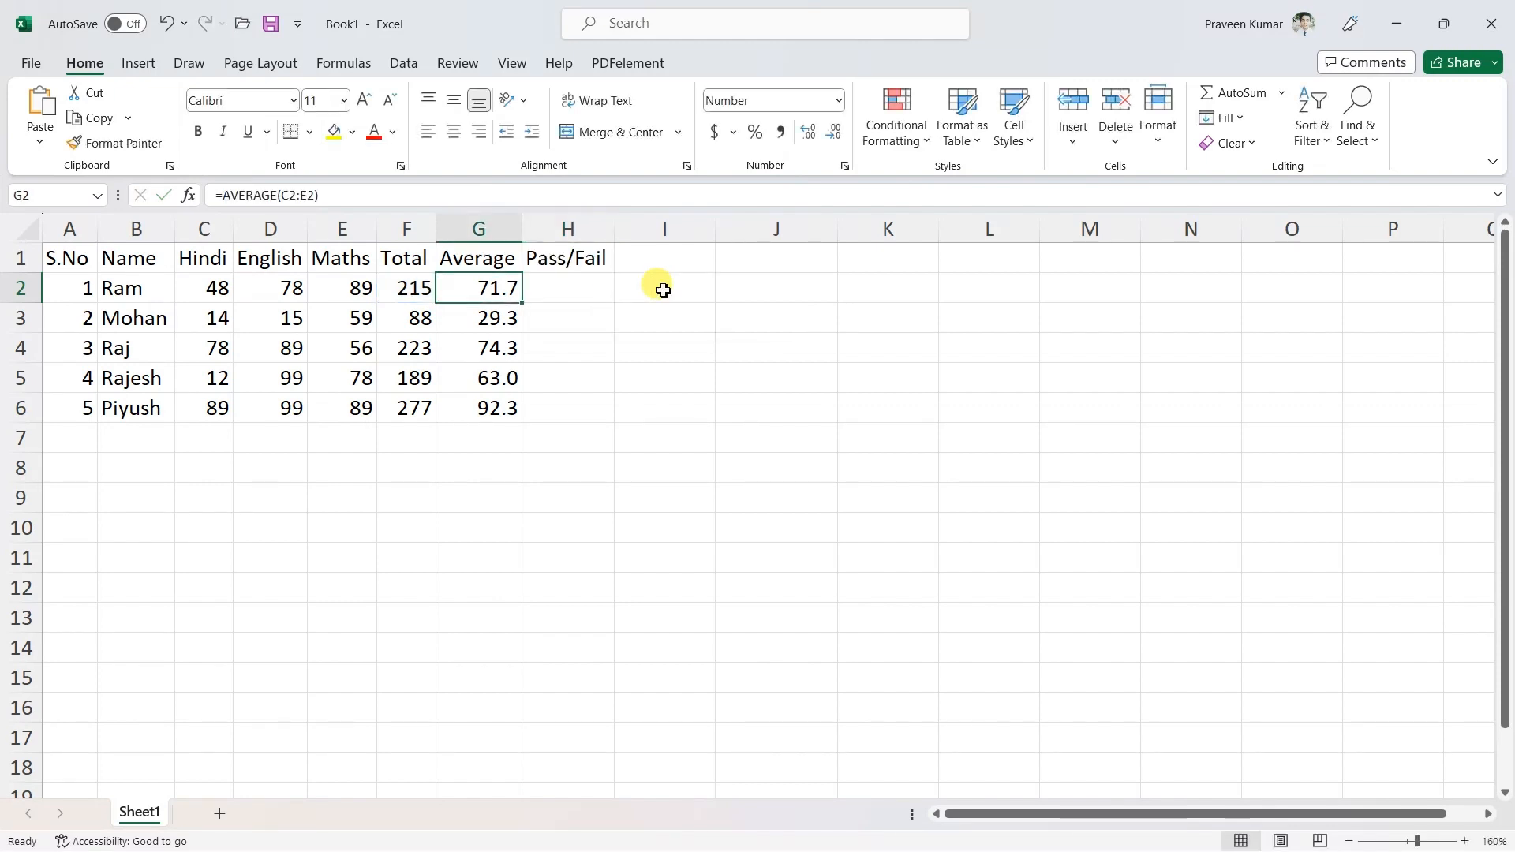
# Step: Complete the H2 formula as =IF(F2>100,"Pass","Fail")
pyautogui.click(582, 286)
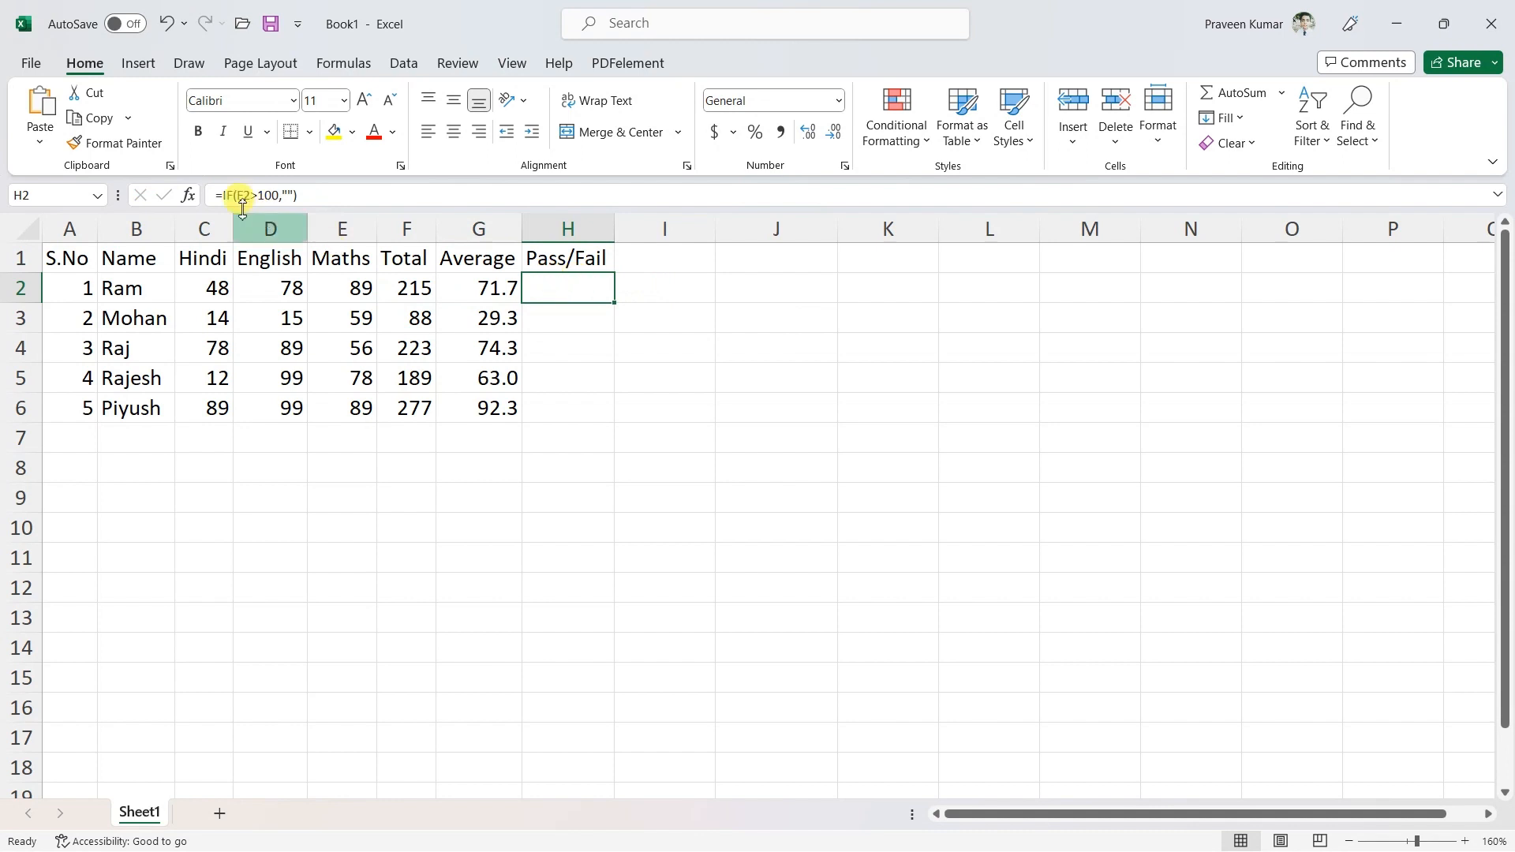
pyautogui.click(293, 195)
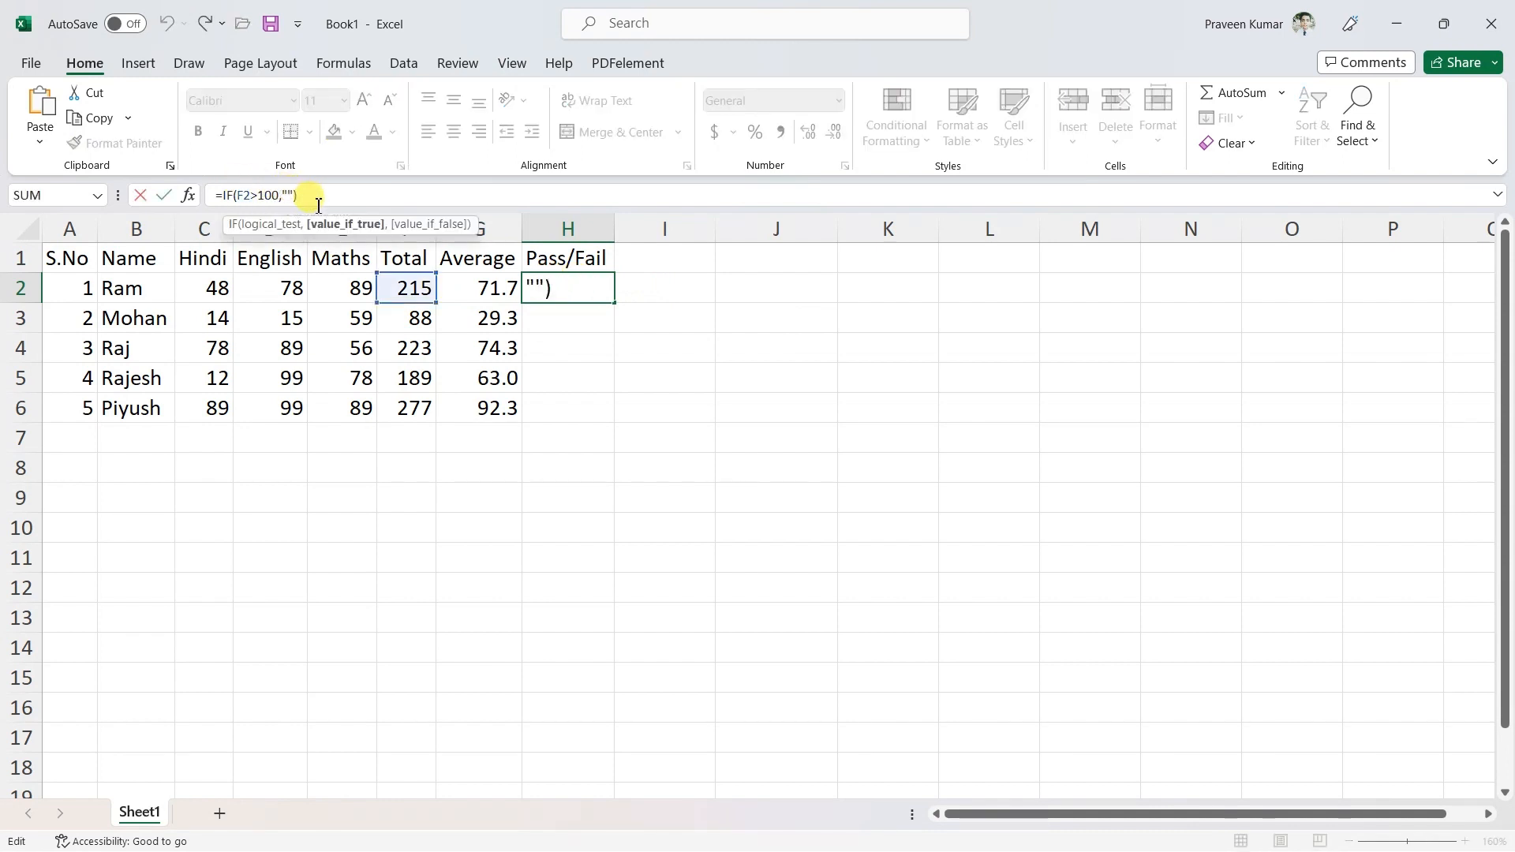
pyautogui.write('Pass')
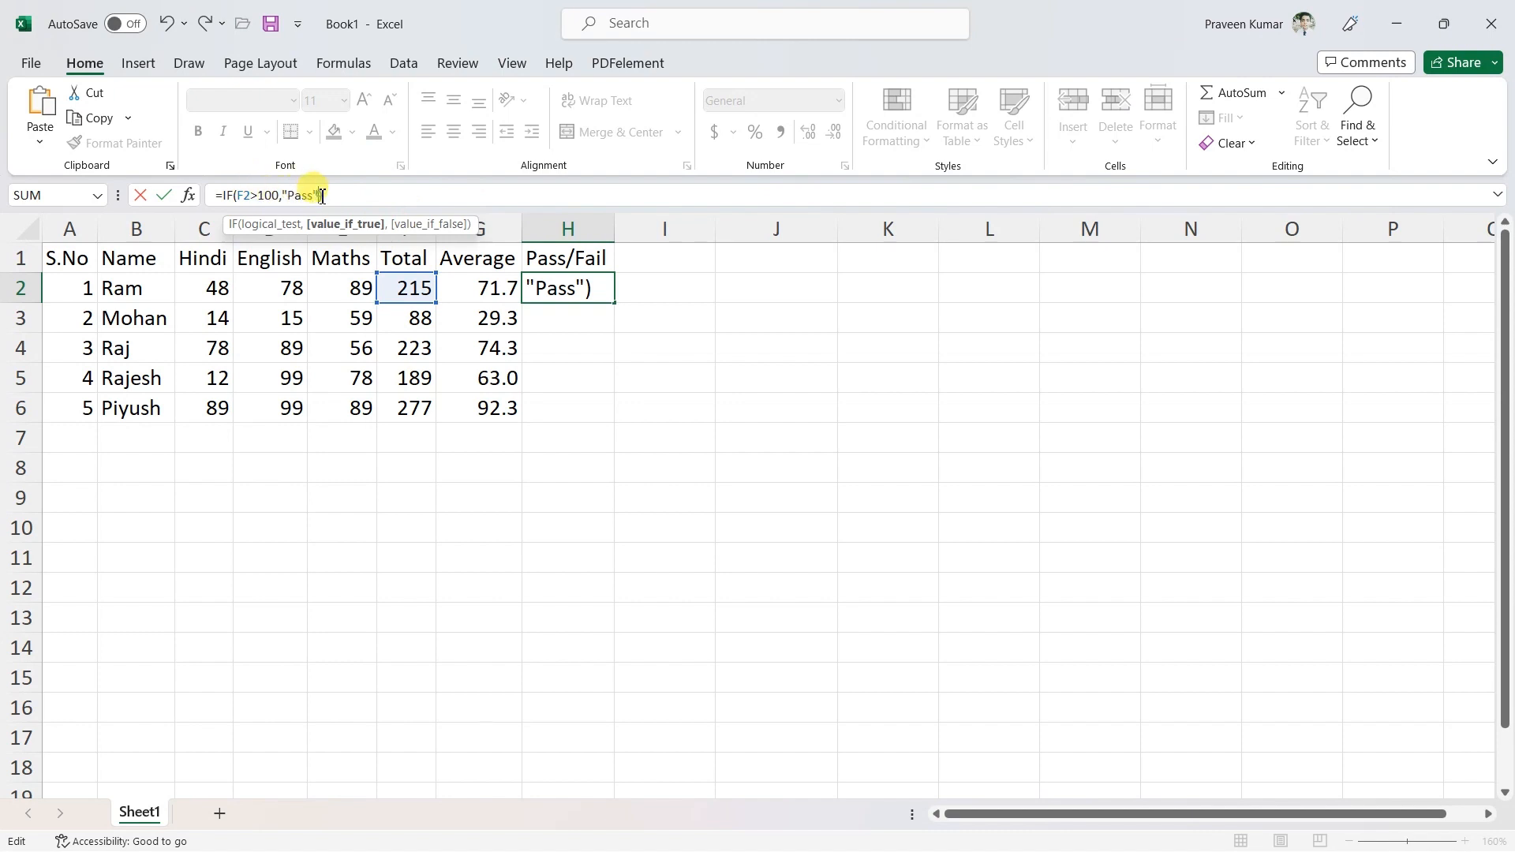
pyautogui.write(',')
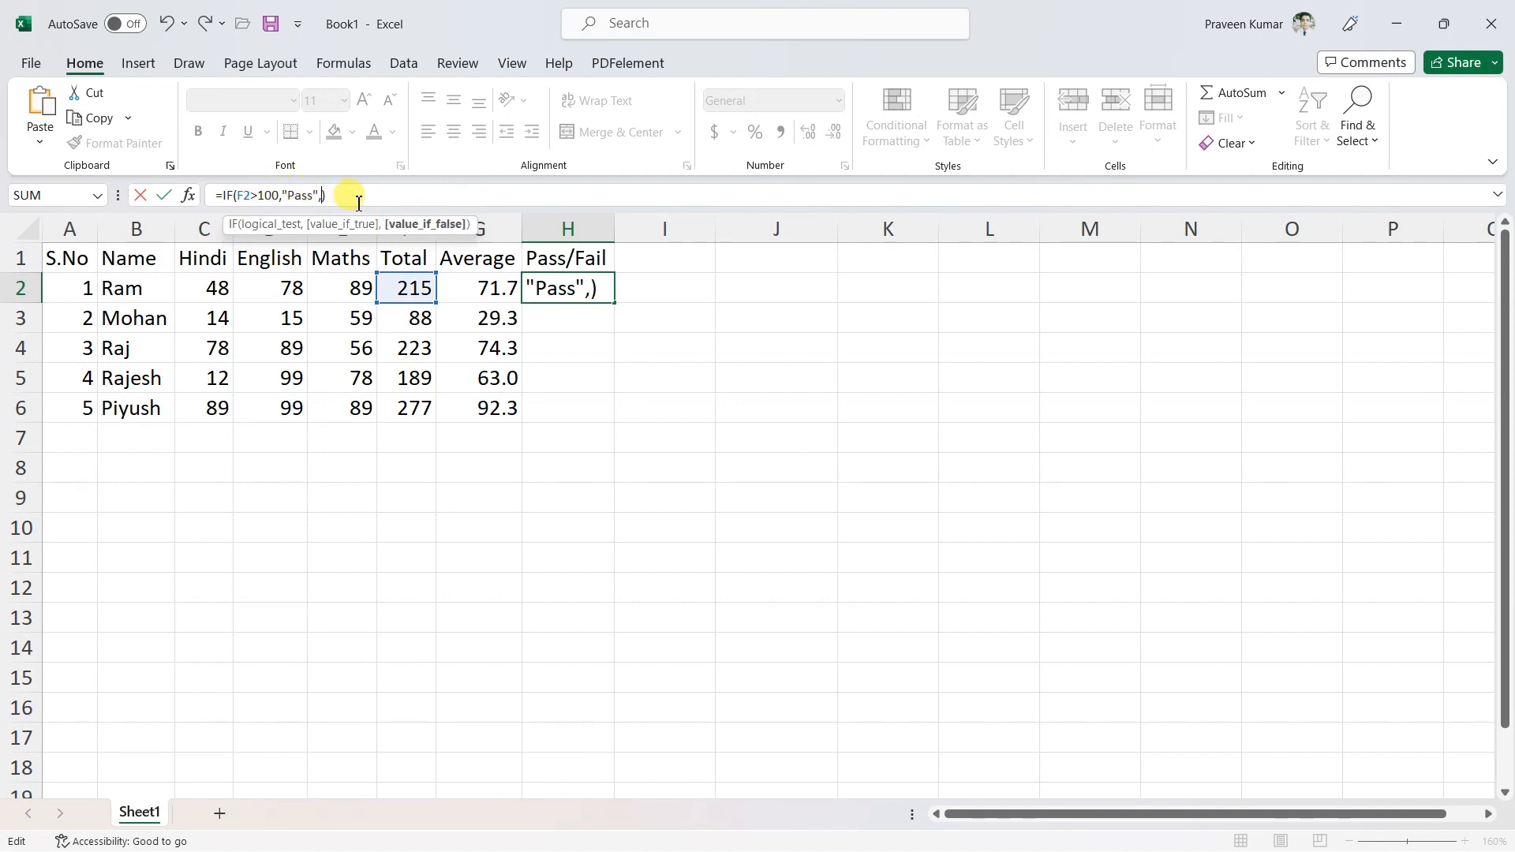
pyautogui.write('"Pass","Fail')
pyautogui.click(234, 195)
pyautogui.press('Return')
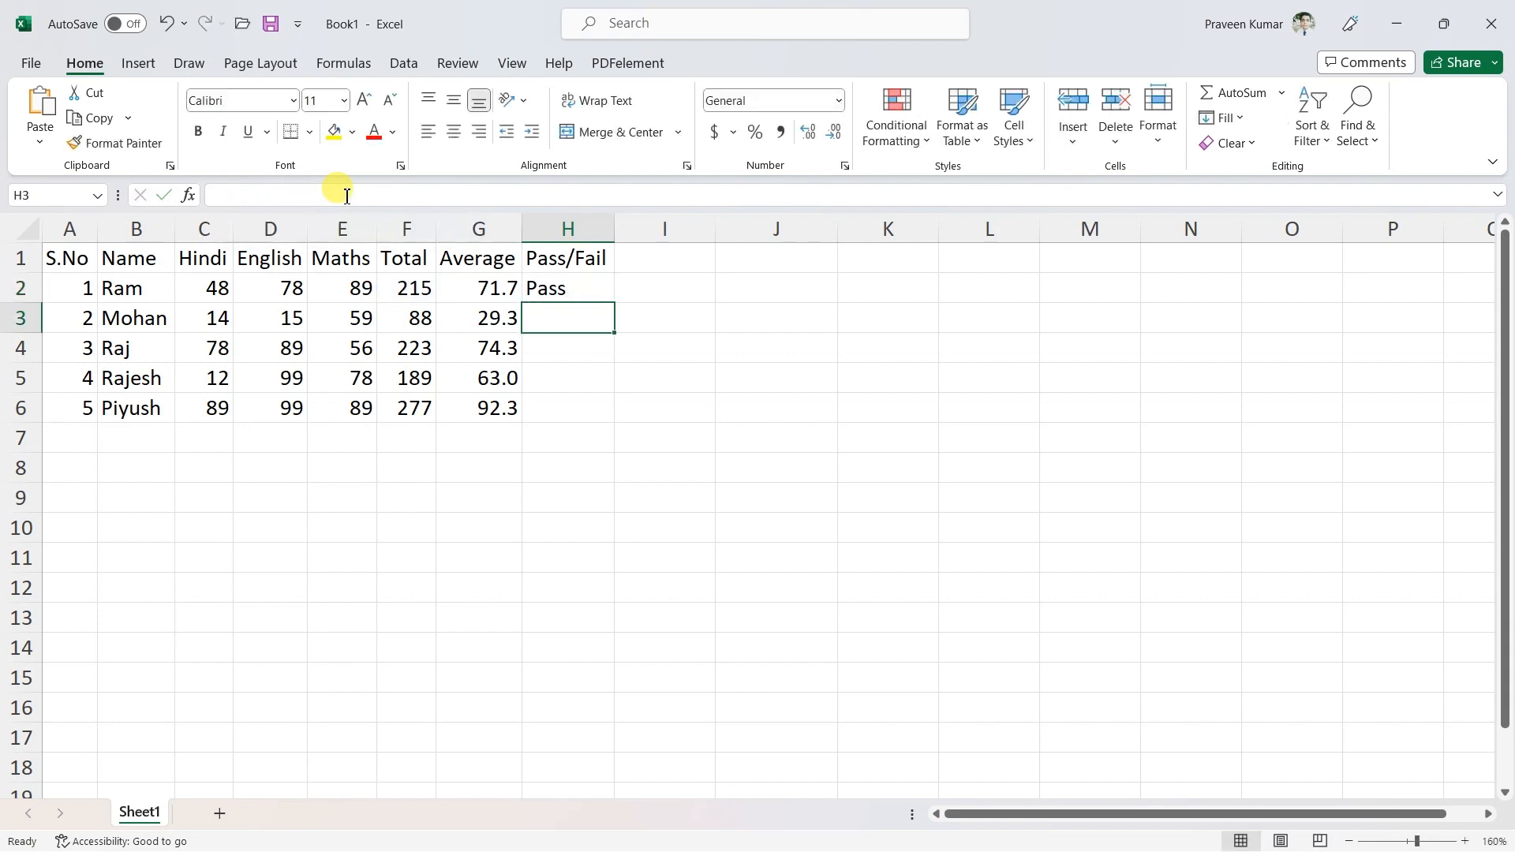
# Step: Fill the pass/fail formula from H2 down through H6 and check row 3's total against its formula
pyautogui.click(568, 289)
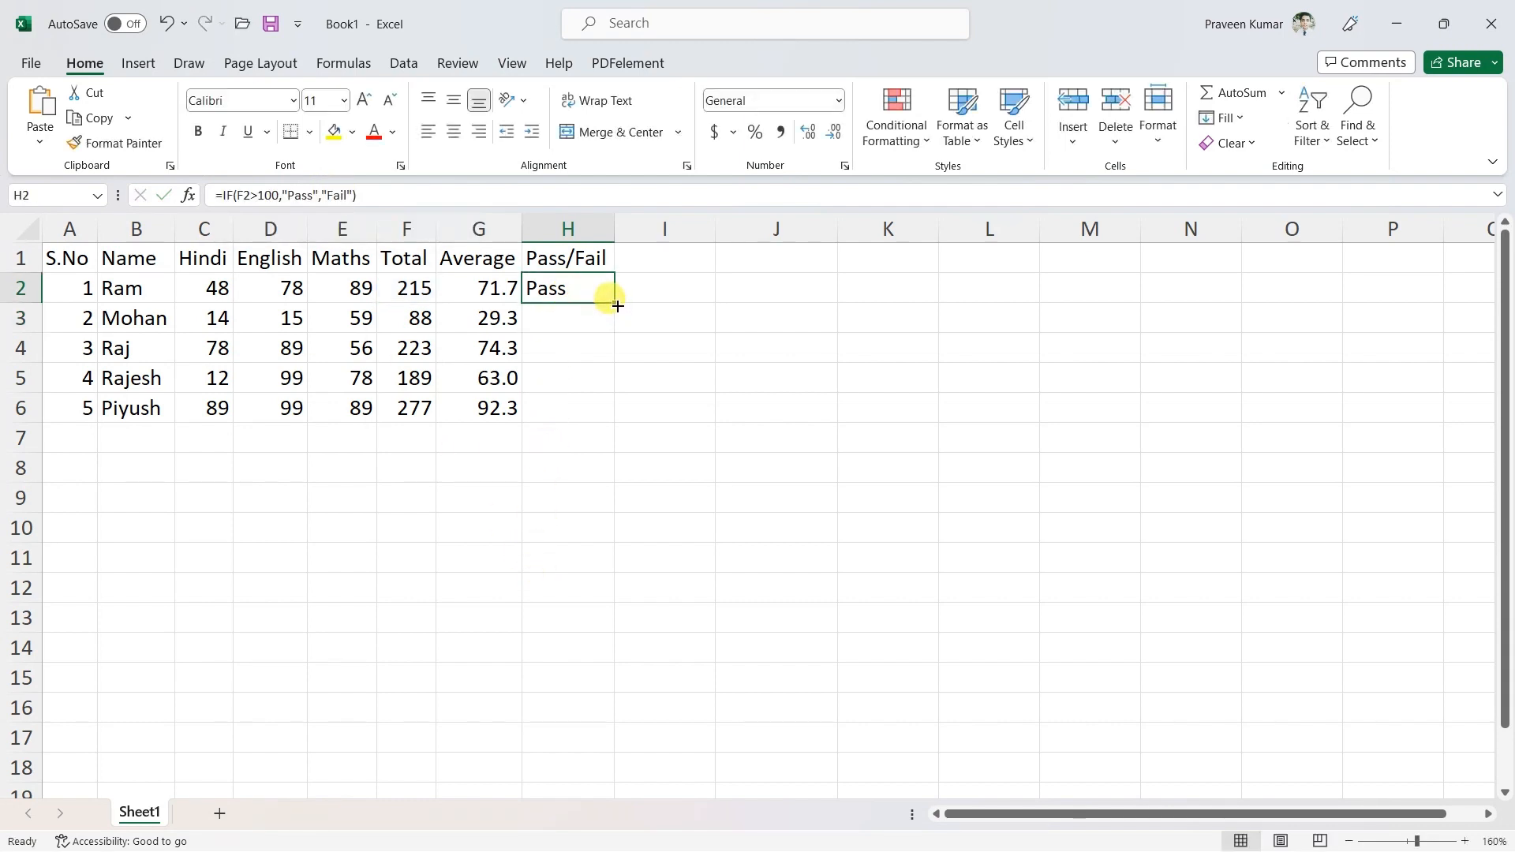
pyautogui.doubleClick(614, 302)
pyautogui.click(560, 553)
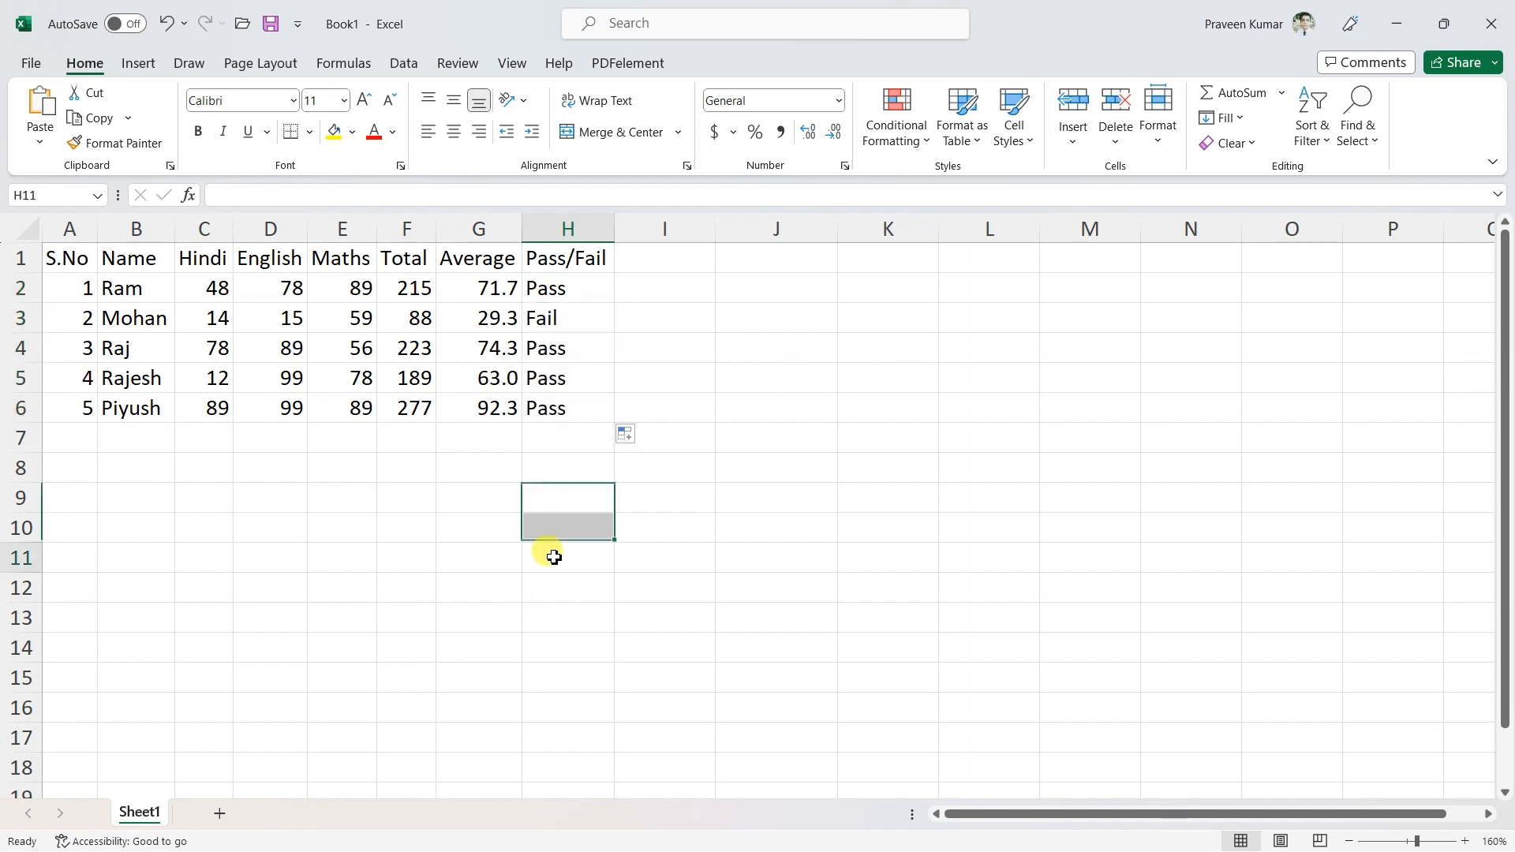
pyautogui.click(399, 328)
pyautogui.click(555, 325)
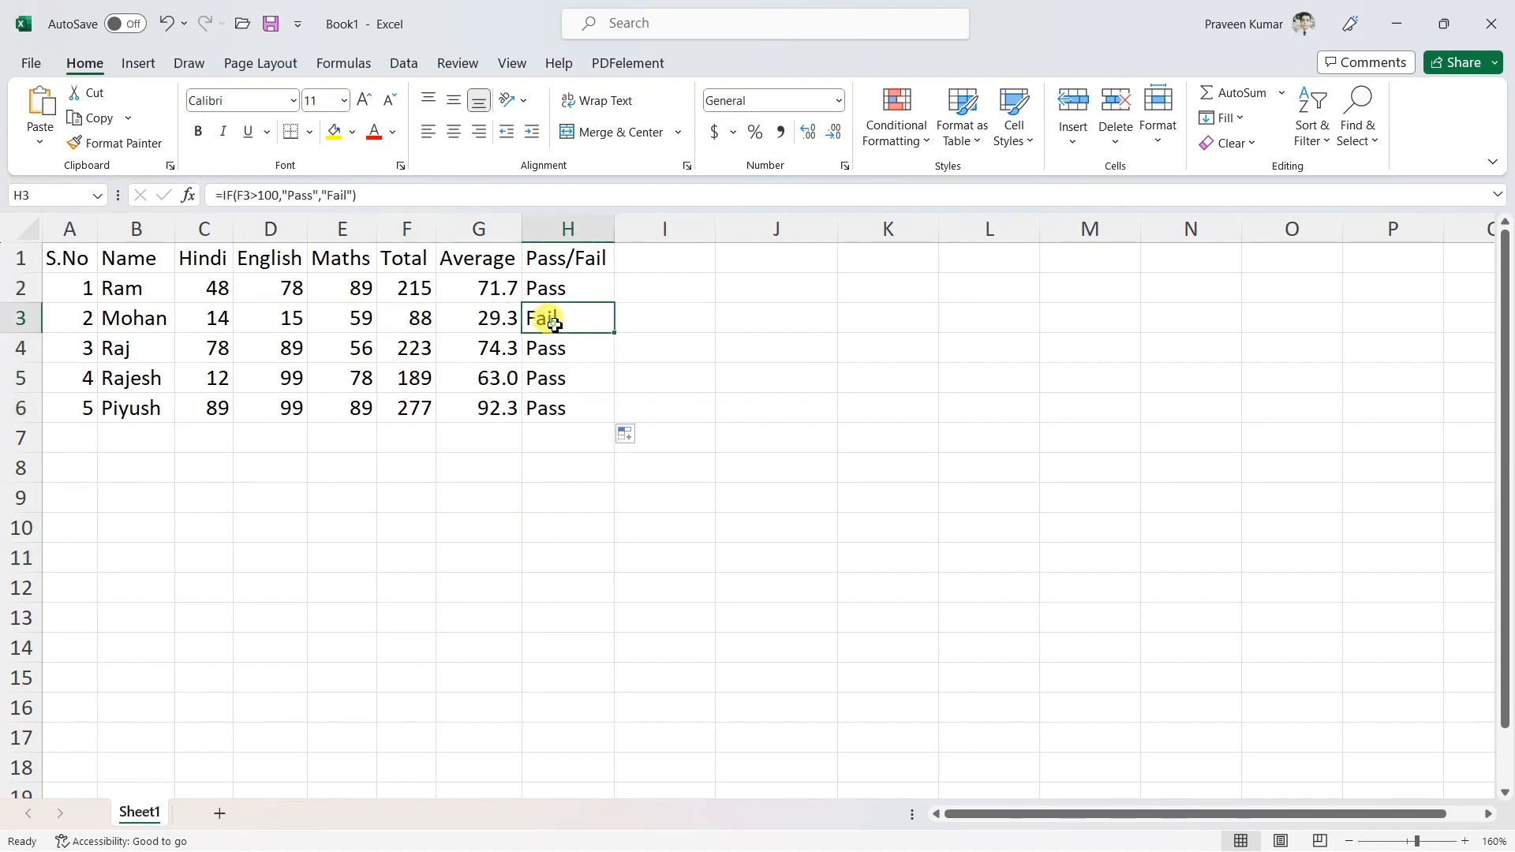
pyautogui.click(541, 487)
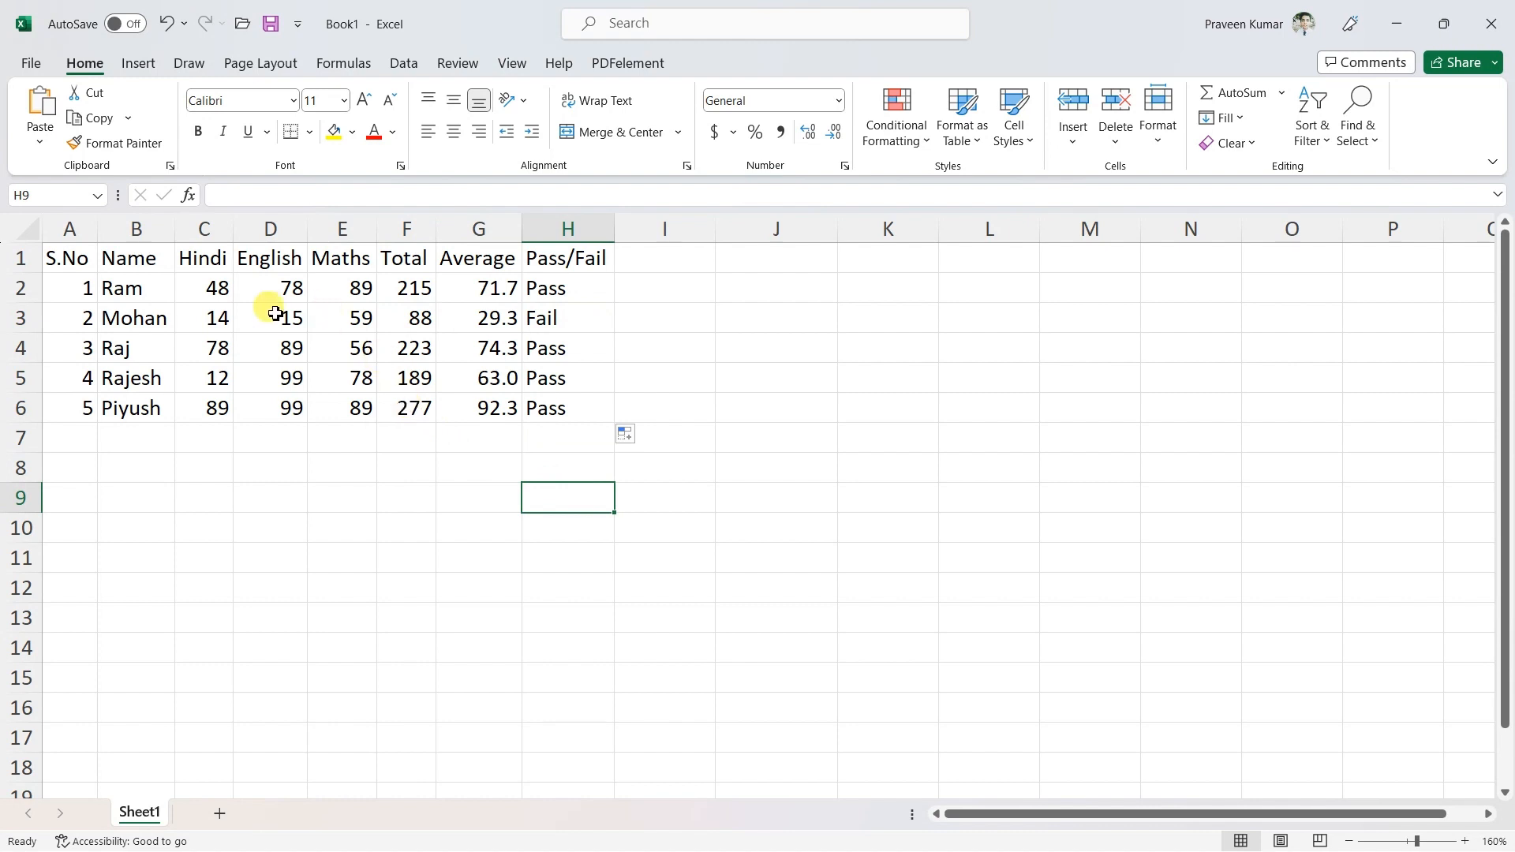
pyautogui.moveTo(67, 258); pyautogui.dragTo(556, 408)
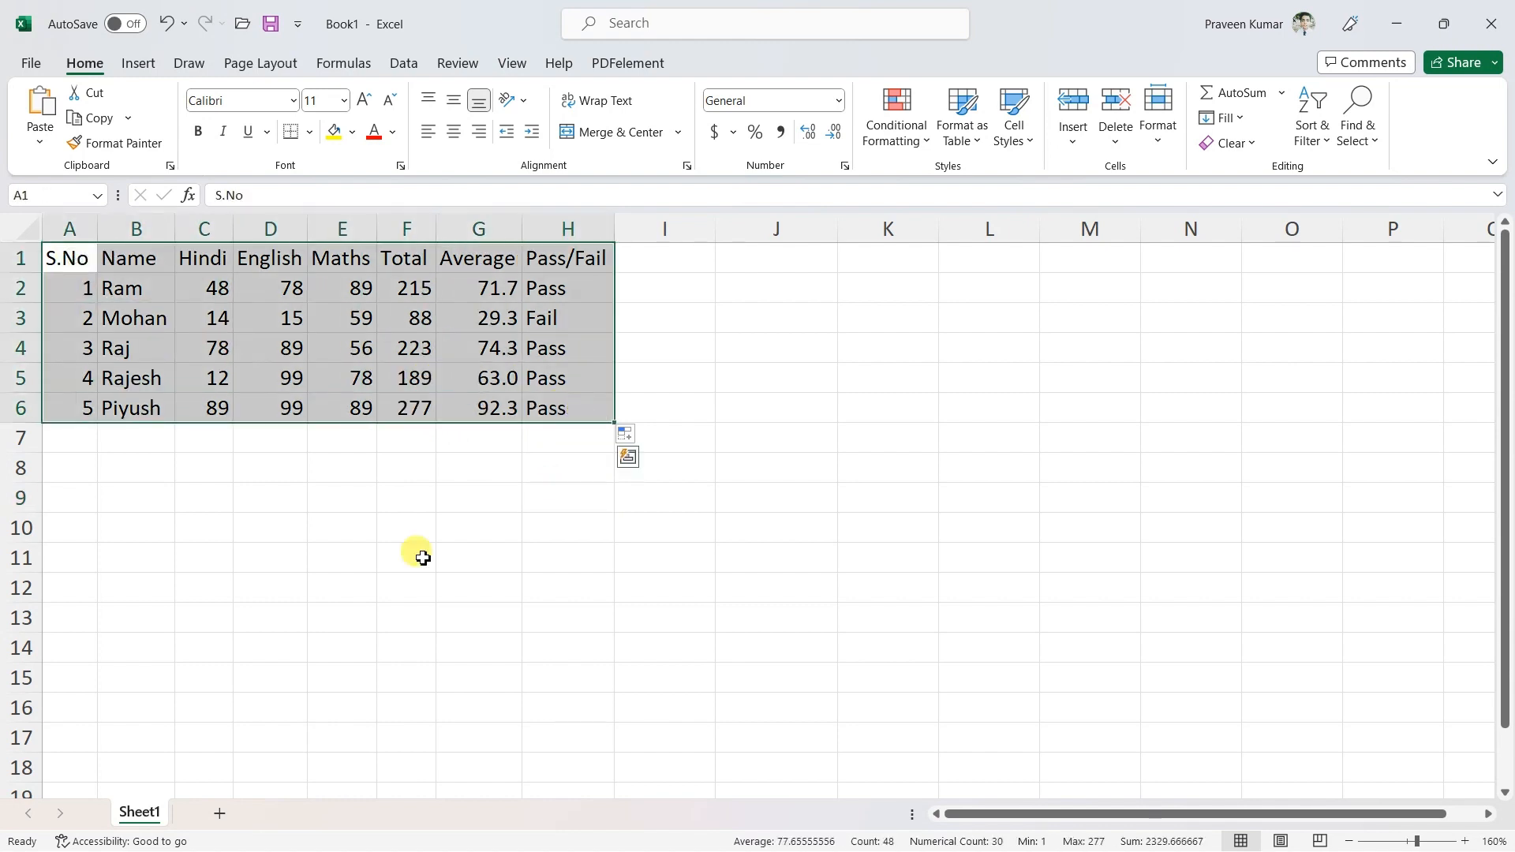
pyautogui.click(364, 732)
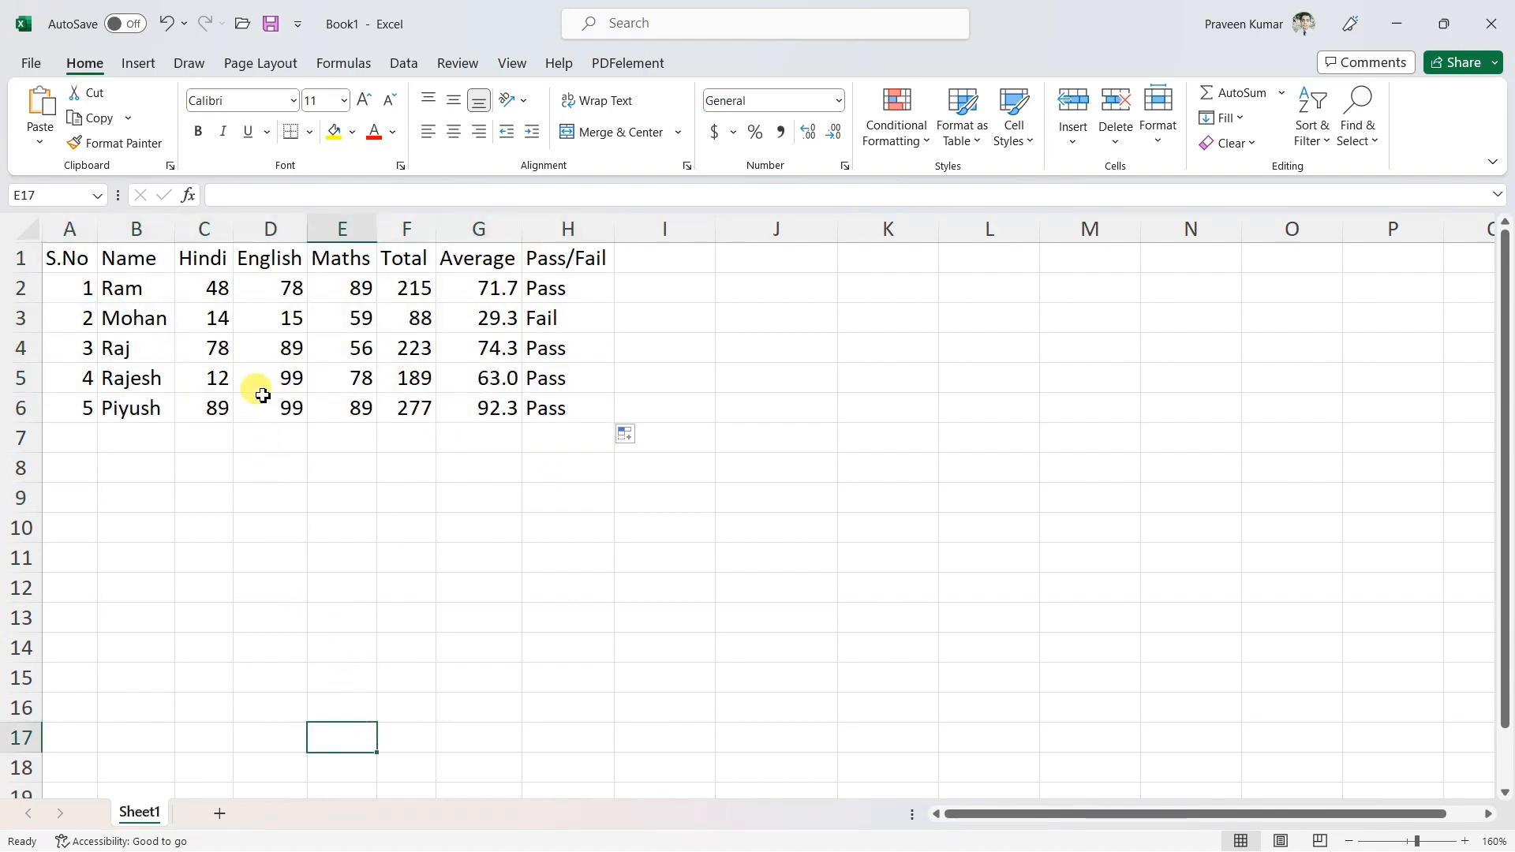
# Step: Change the Hindi mark in C3 to 45 to test the pass/fail formula
pyautogui.click(222, 321)
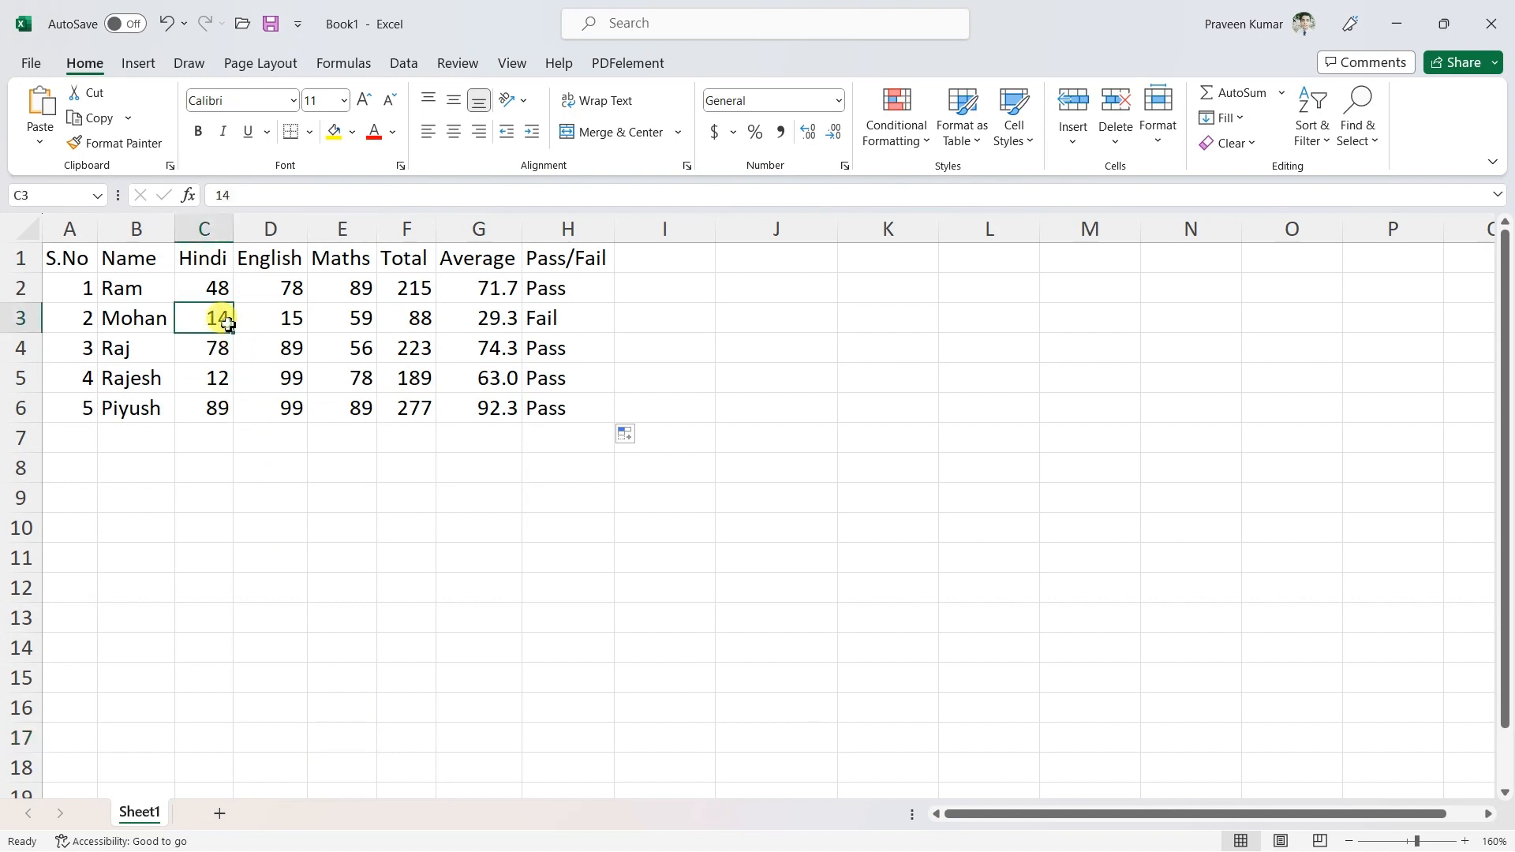
pyautogui.write('45')
pyautogui.click(270, 585)
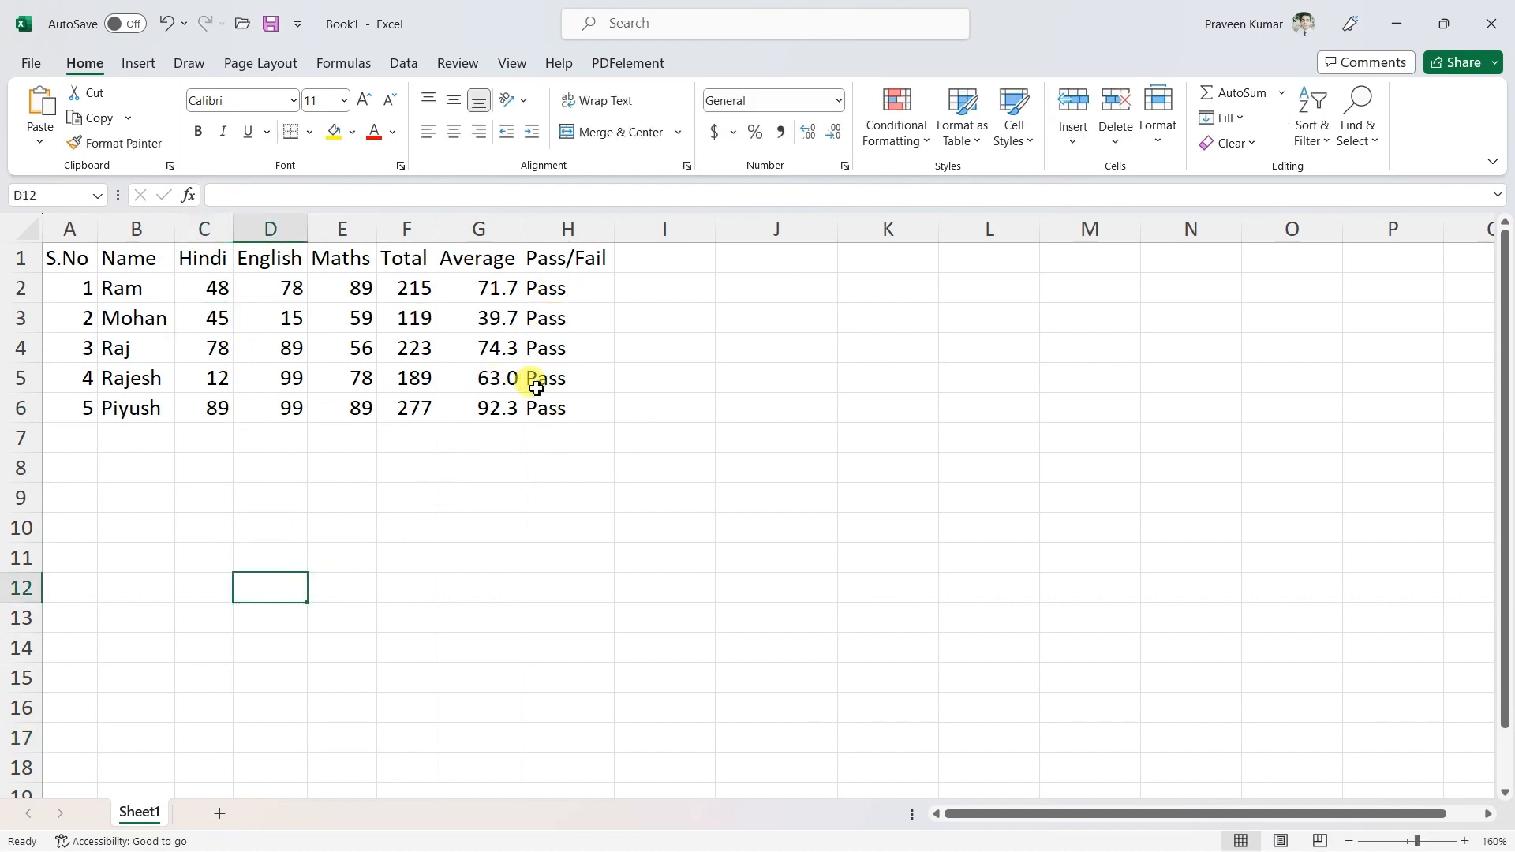
# Step: Set the Hindi mark in C3 to 16
pyautogui.click(224, 330)
pyautogui.write('16')
pyautogui.click(342, 588)
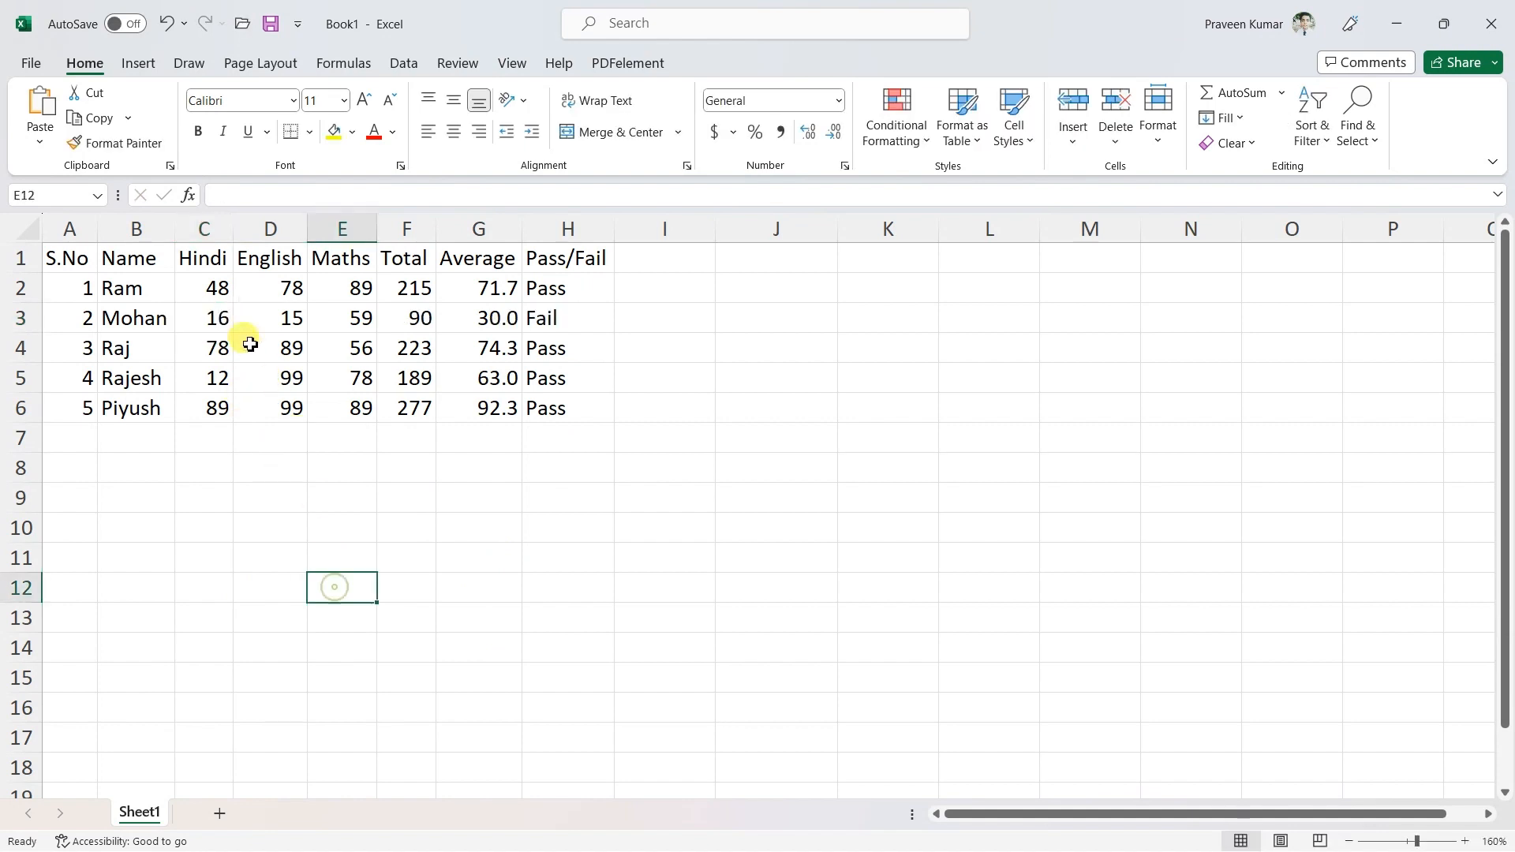
pyautogui.click(593, 619)
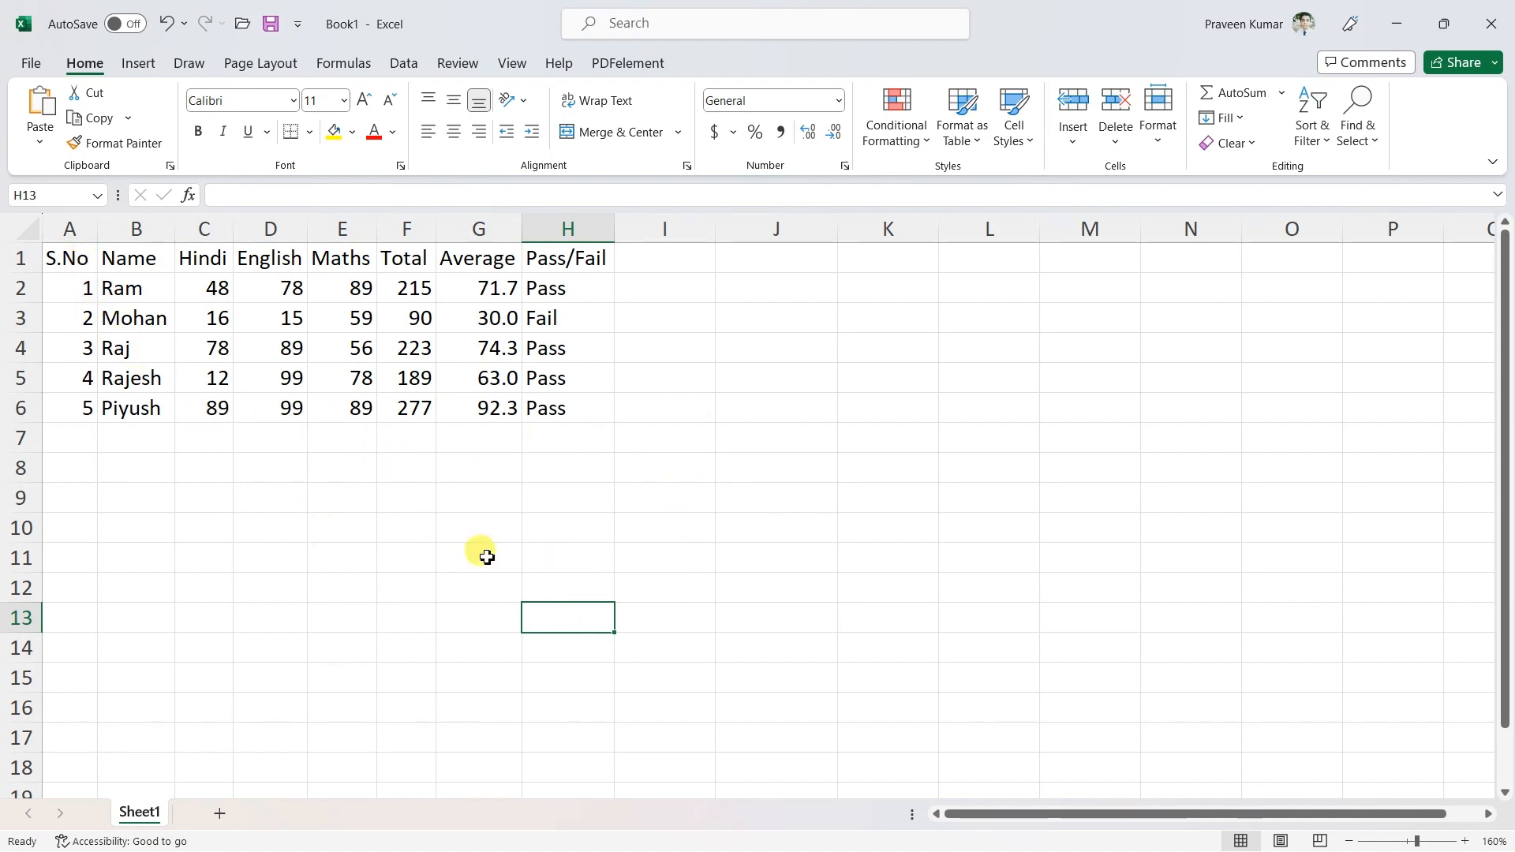
pyautogui.click(415, 609)
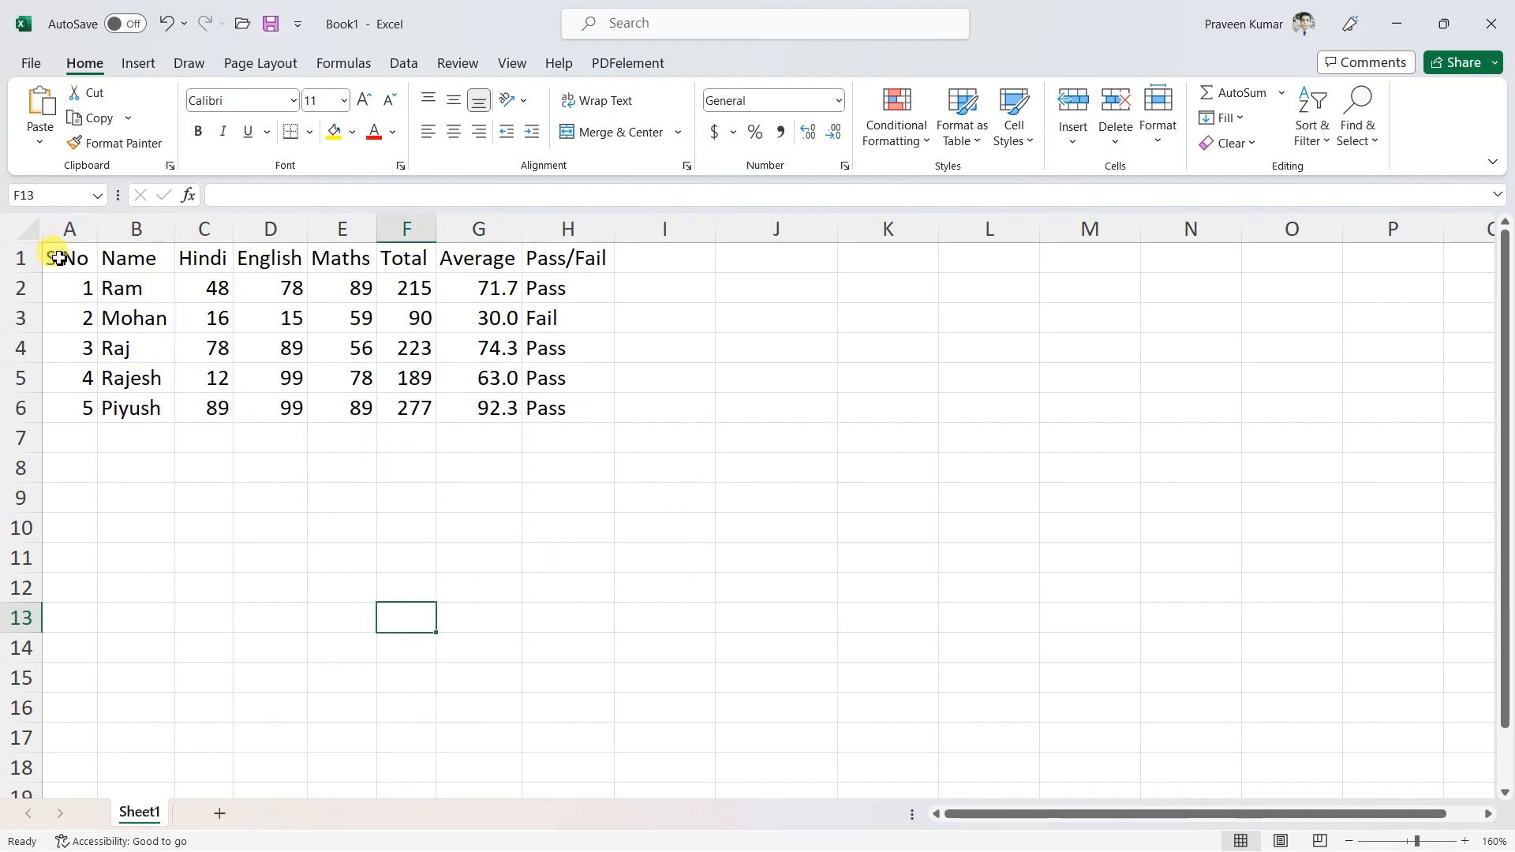
pyautogui.moveTo(59, 258); pyautogui.dragTo(569, 402)
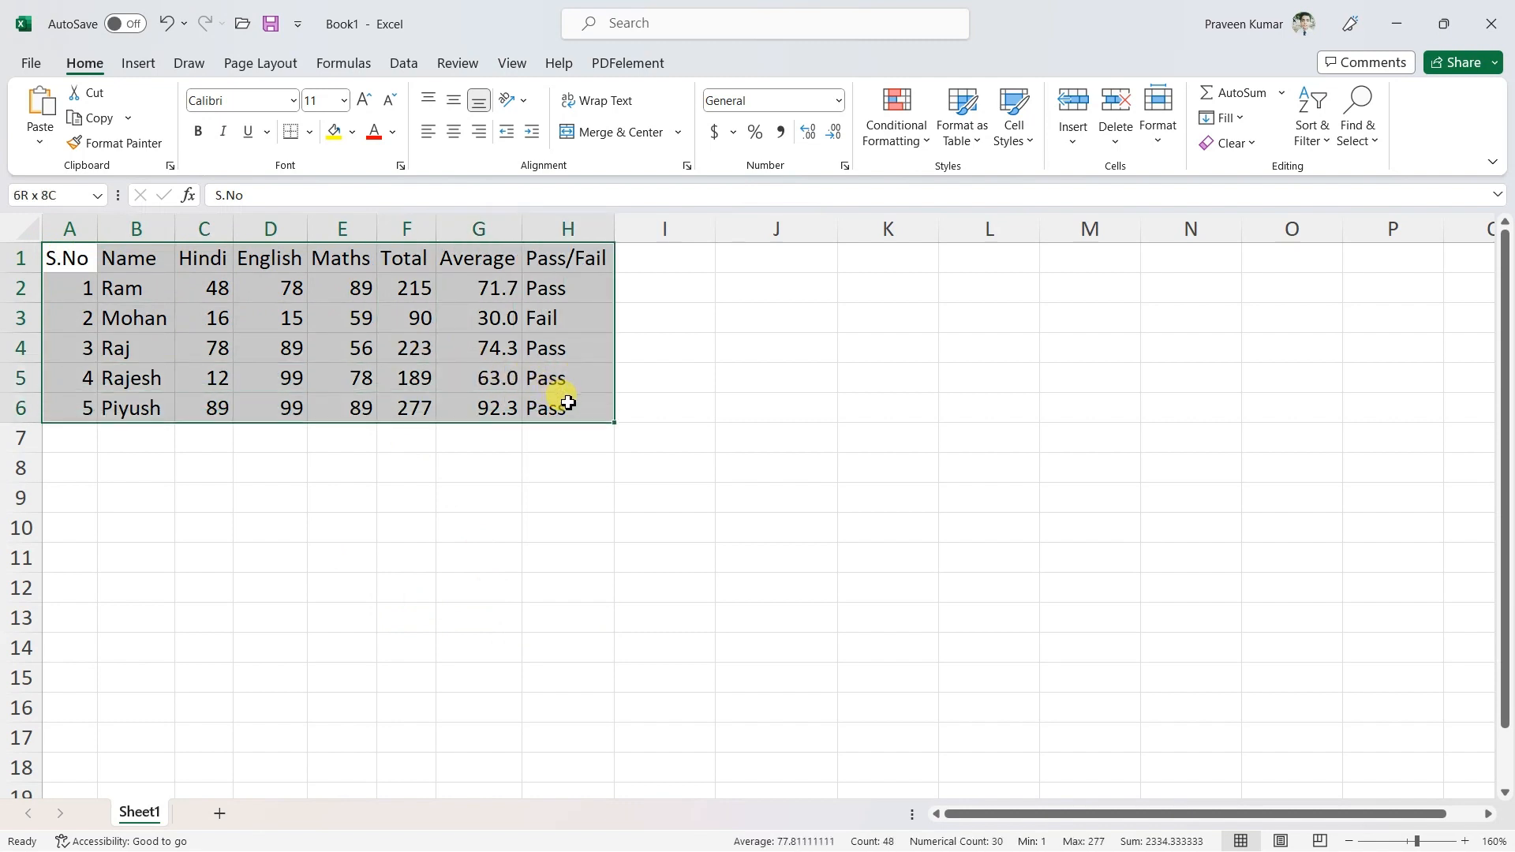
pyautogui.click(576, 531)
pyautogui.click(73, 254)
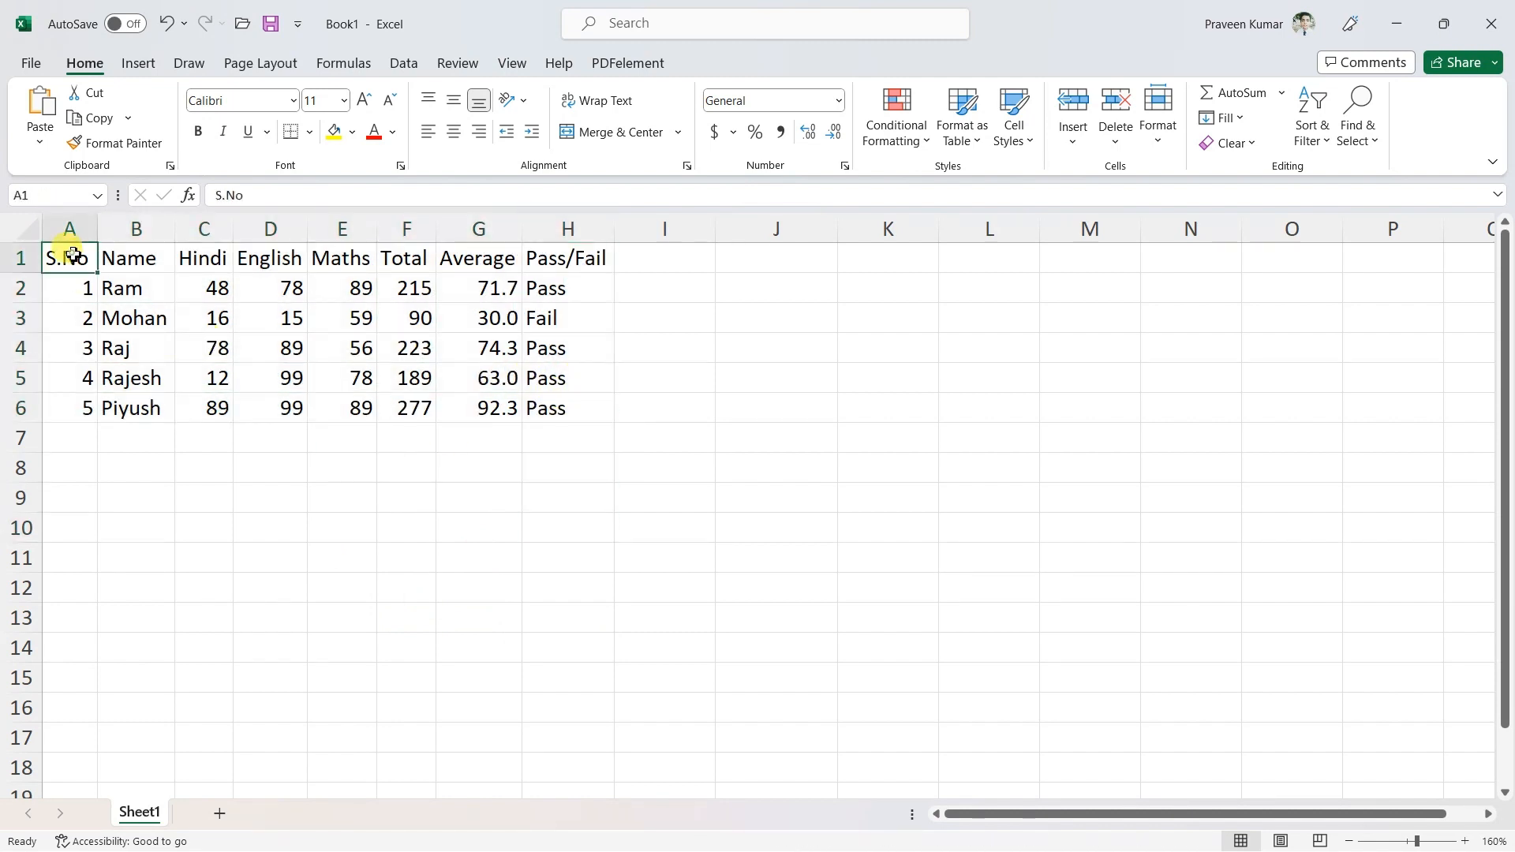
pyautogui.moveTo(73, 254); pyautogui.dragTo(575, 413)
pyautogui.click(558, 515)
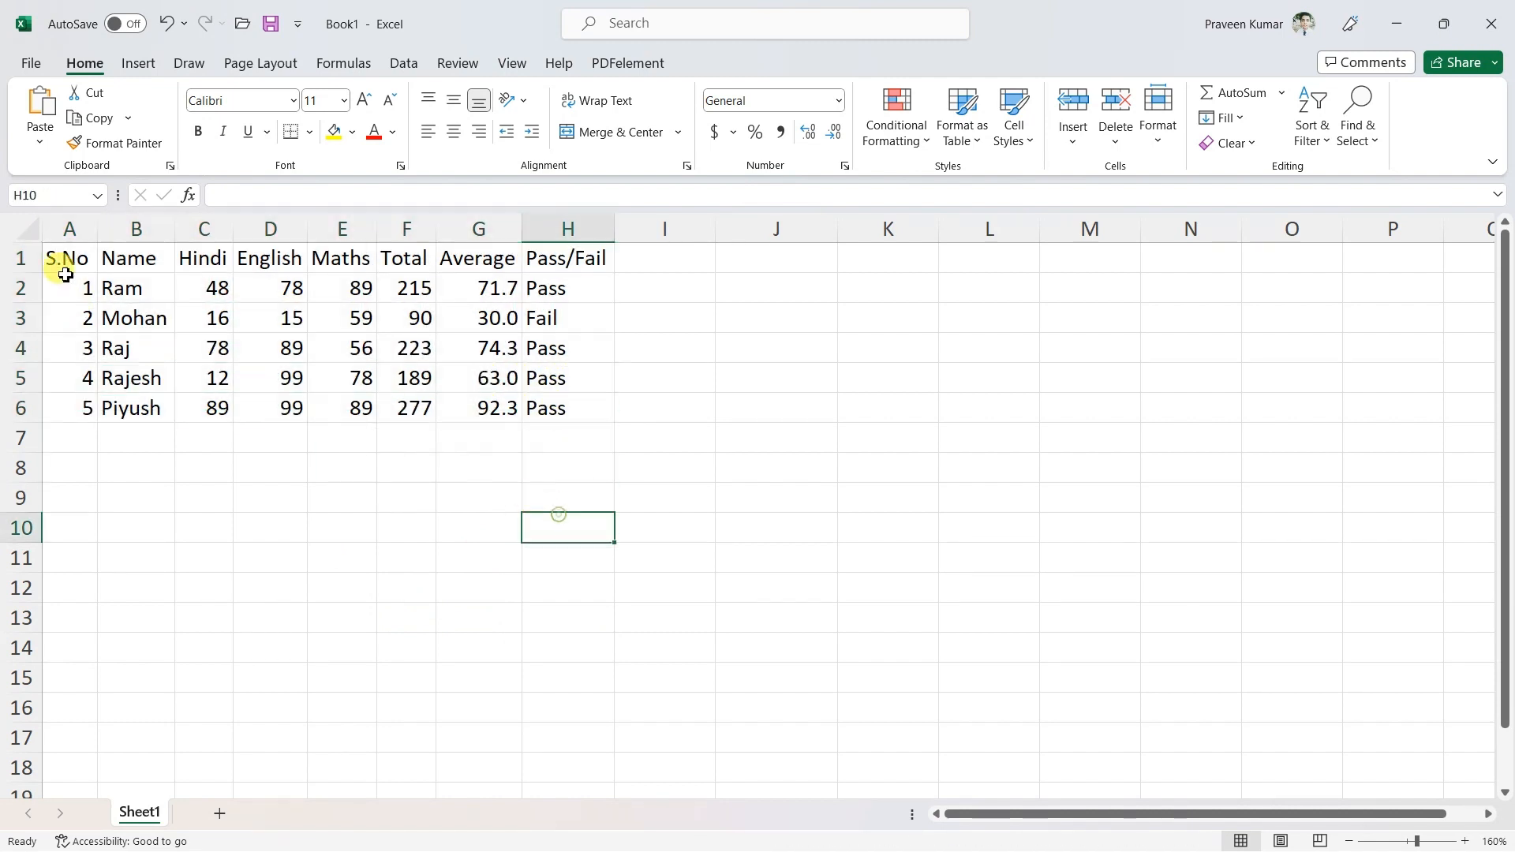
# Step: Select the whole marksheet table A1:H6 and copy it to the clipboard
pyautogui.click(66, 254)
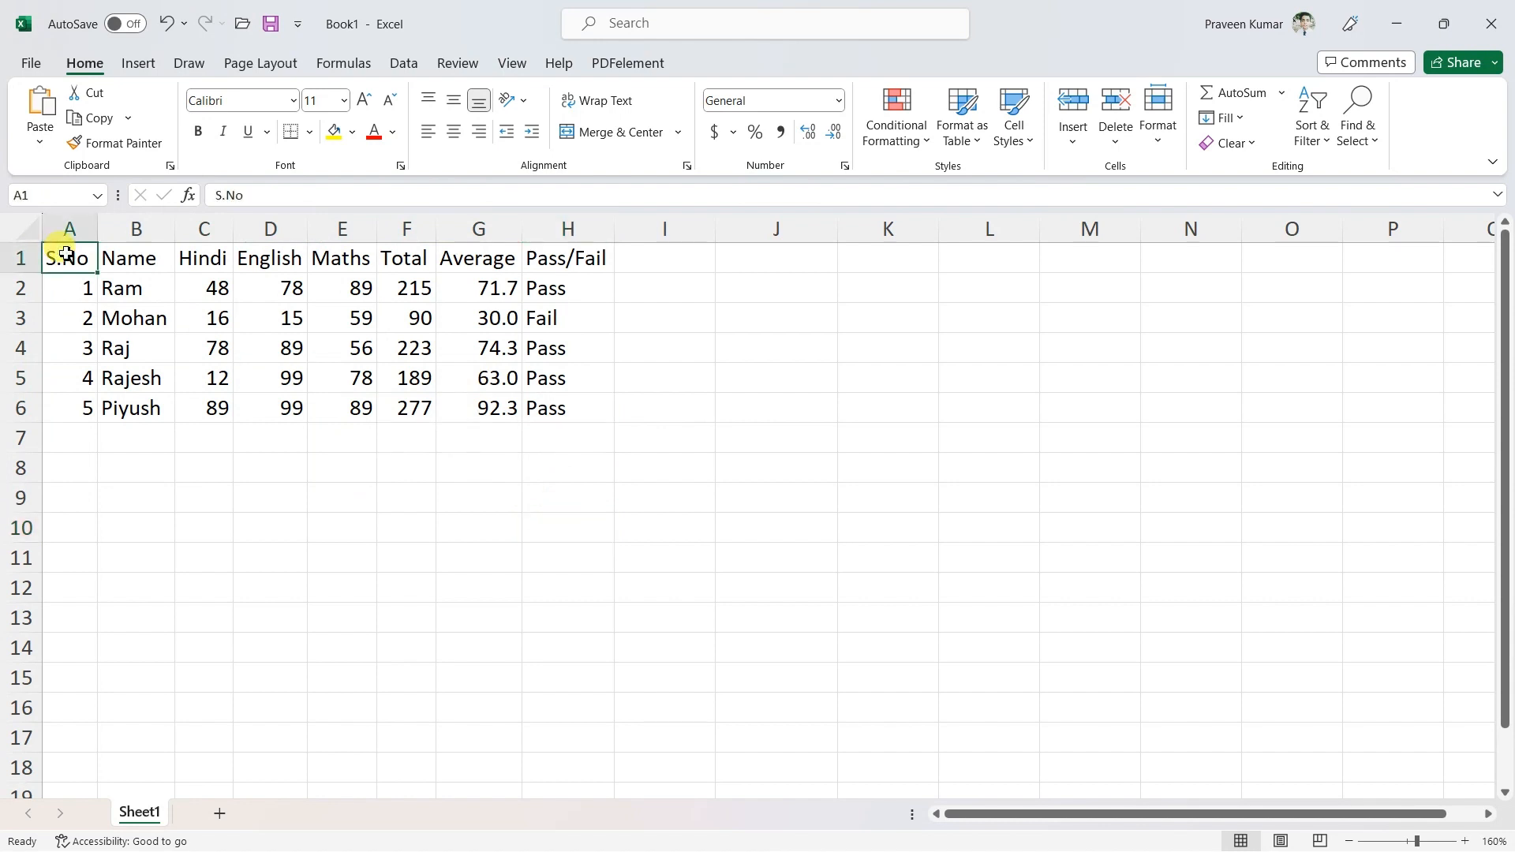
pyautogui.hotkey('ctrl', 'shift', 'Right')
pyautogui.hotkey('ctrl', 'shift', 'Down')
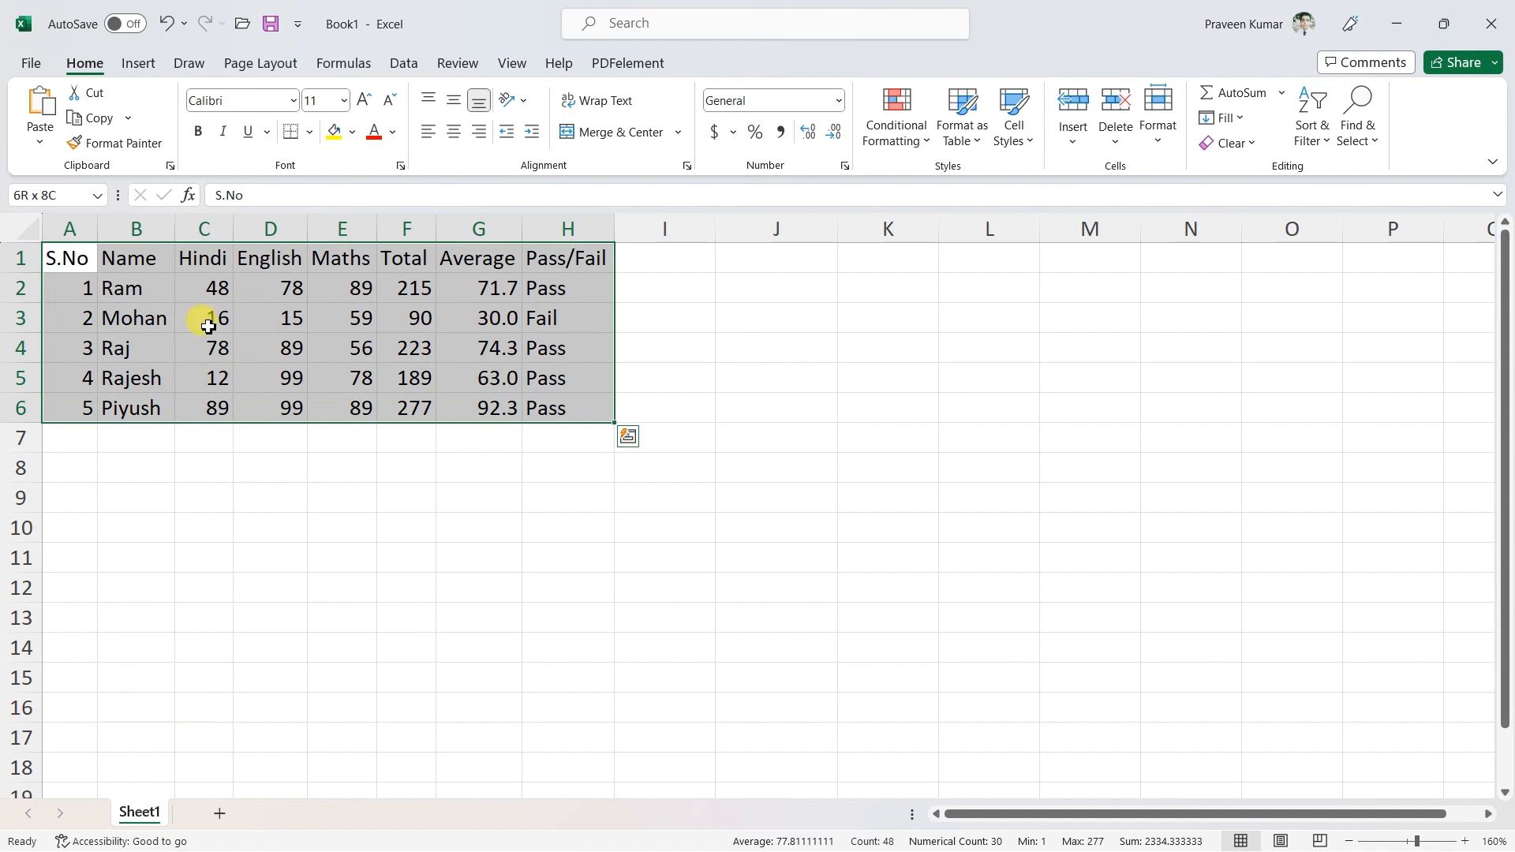
pyautogui.click(101, 122)
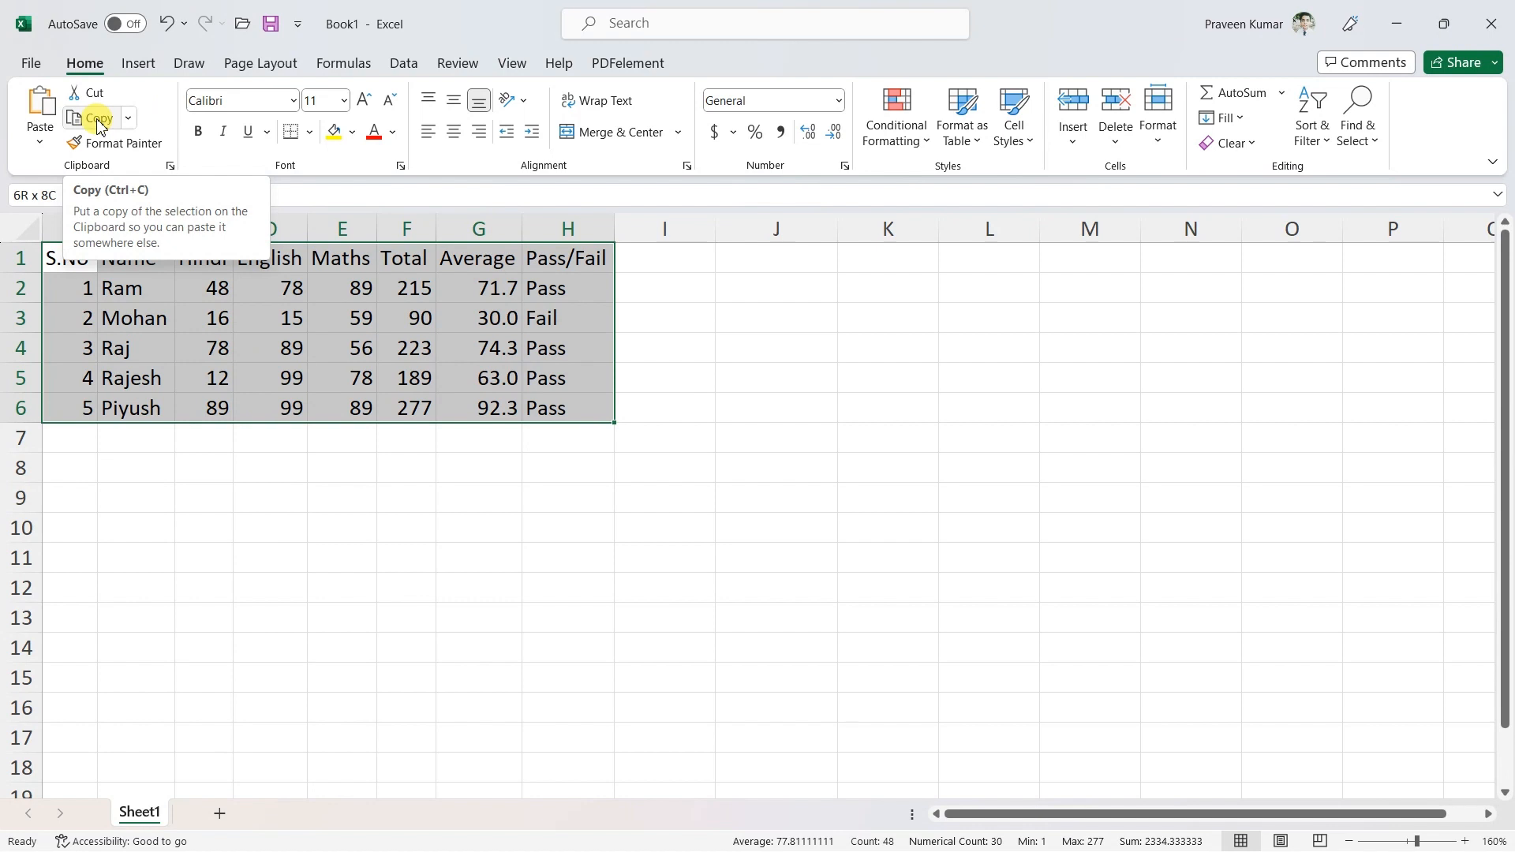
pyautogui.click(100, 123)
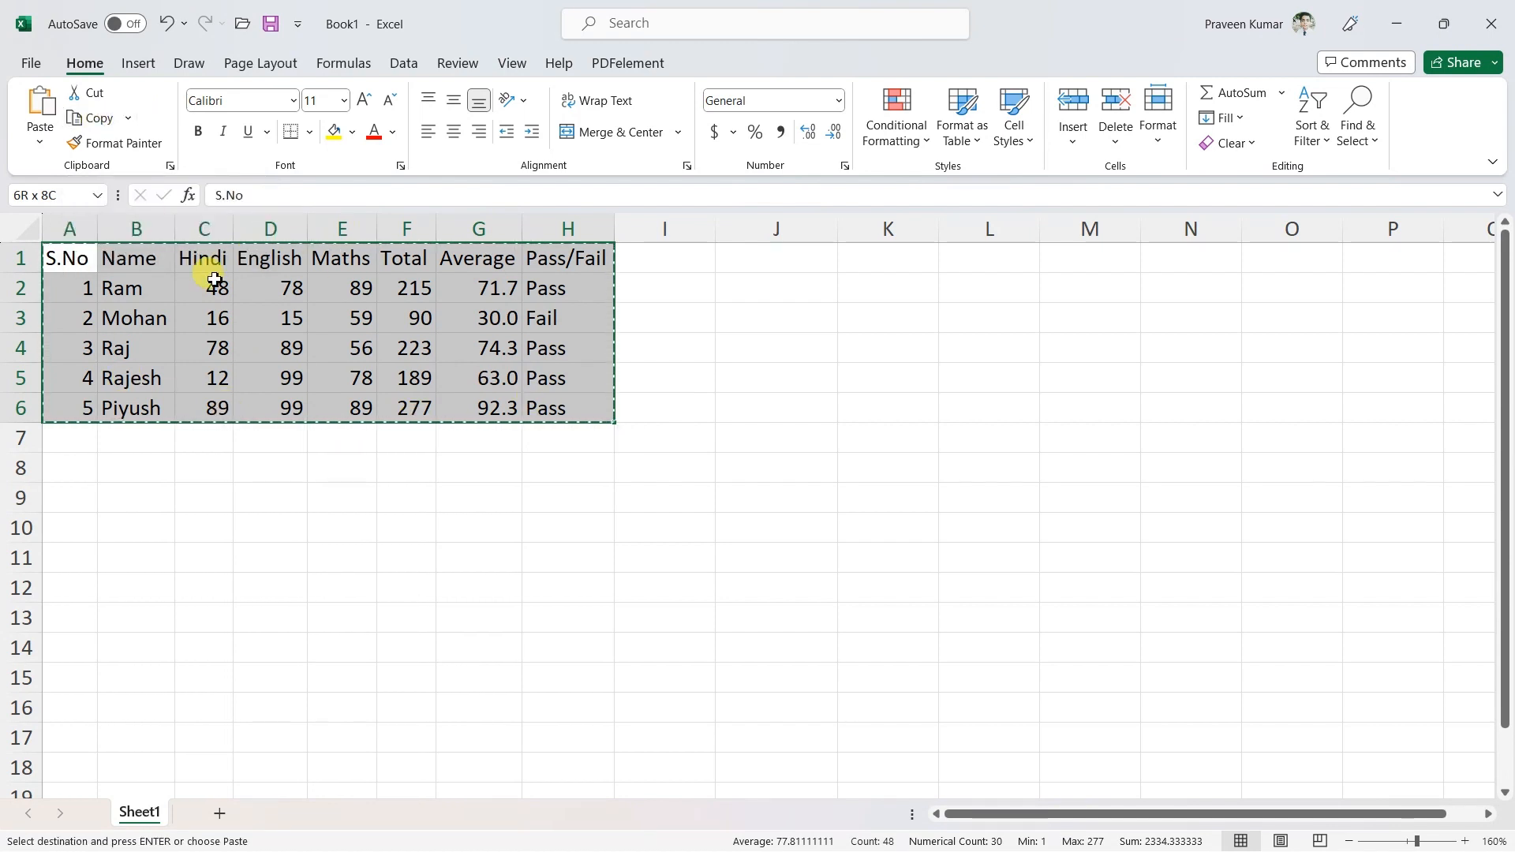
pyautogui.click(64, 263)
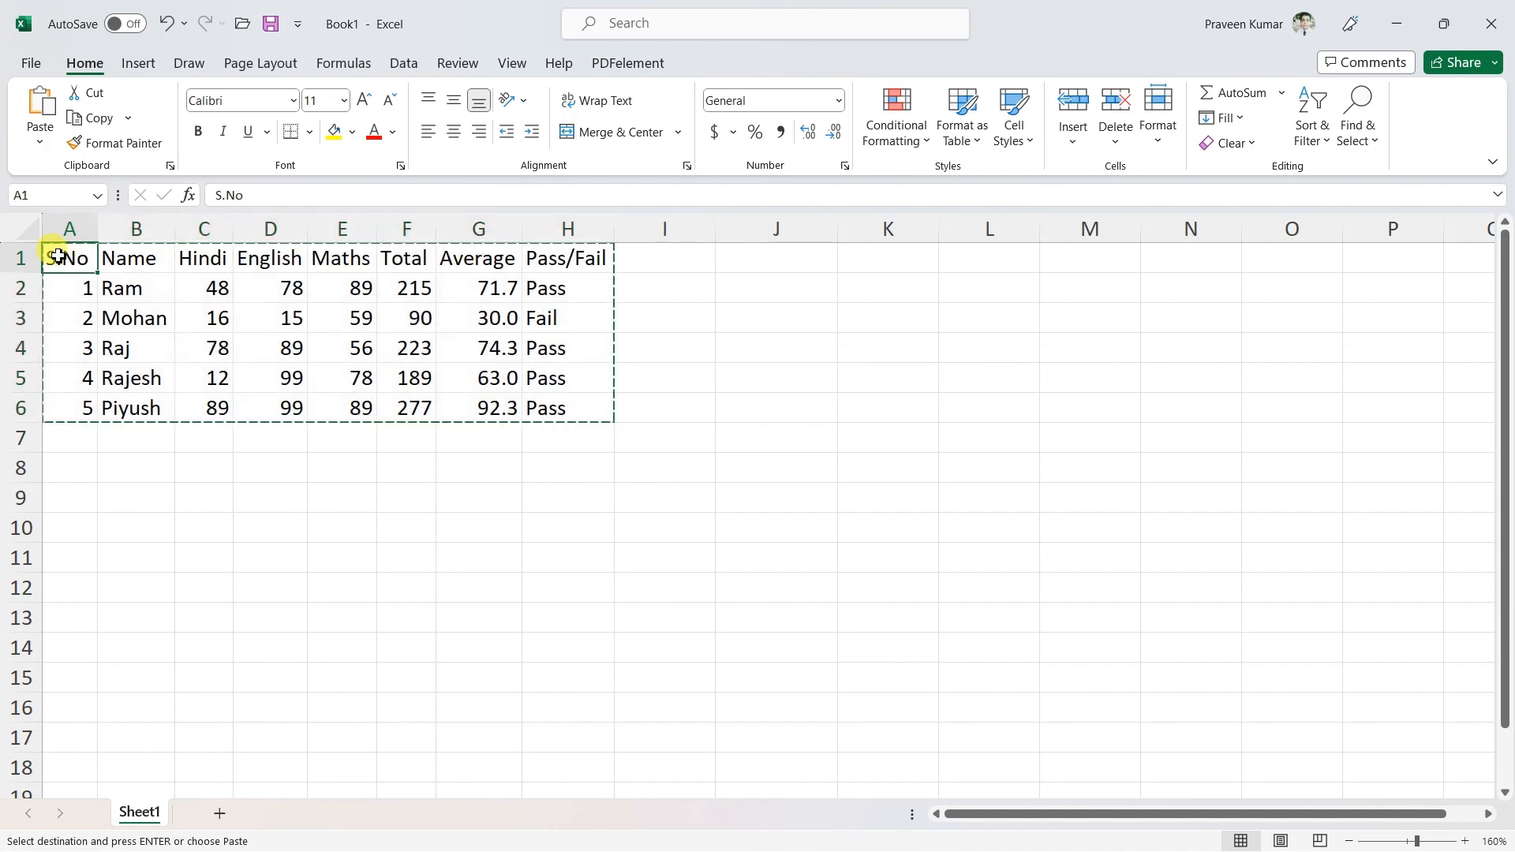
# Step: Paste the copied marksheet over itself from A1 as values only, replacing the formulas
pyautogui.click(40, 146)
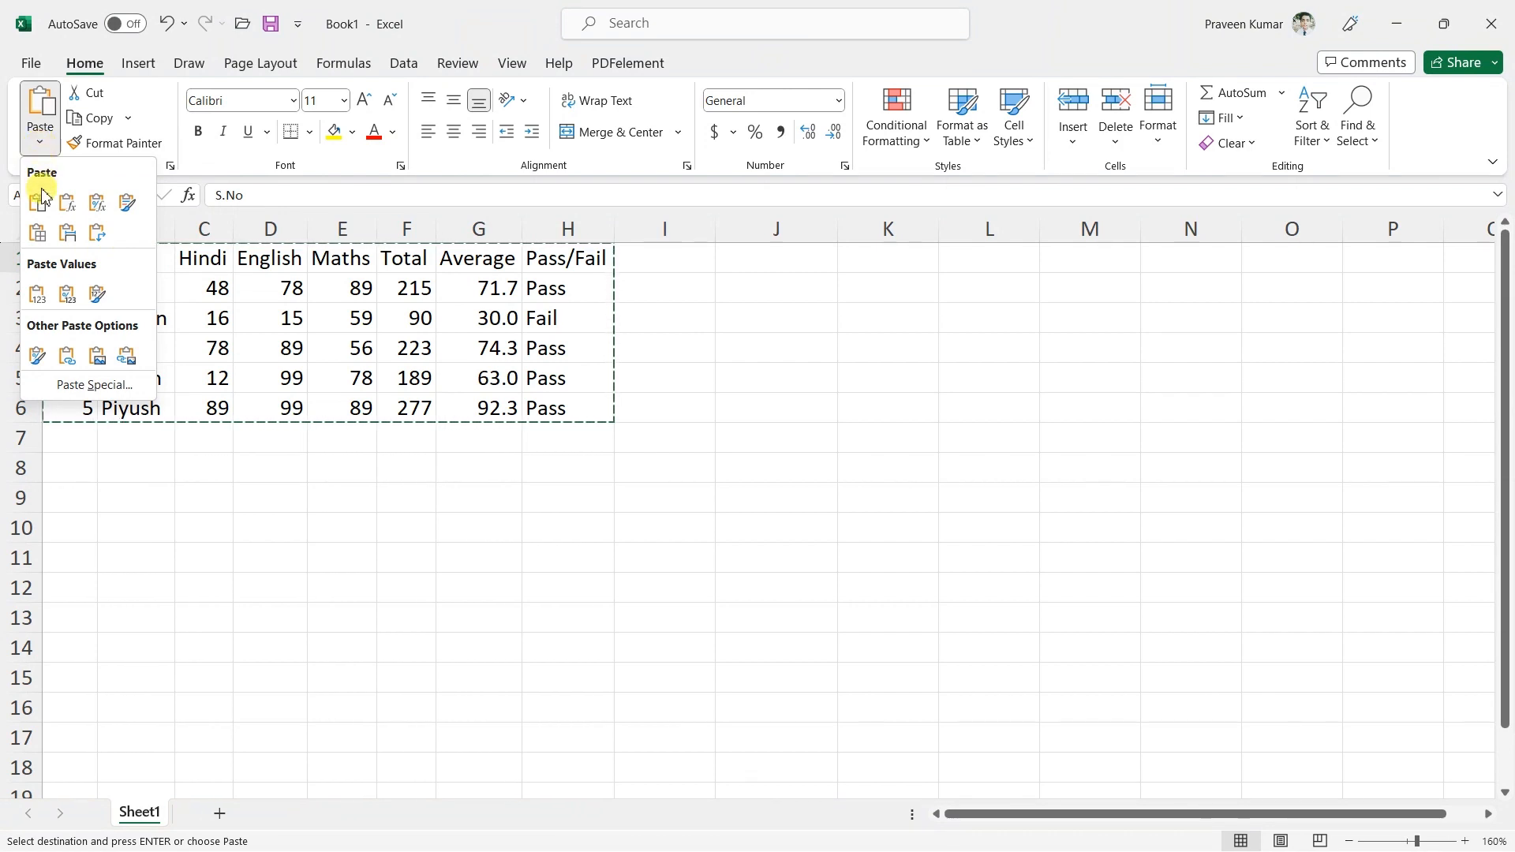
pyautogui.click(38, 298)
pyautogui.click(281, 531)
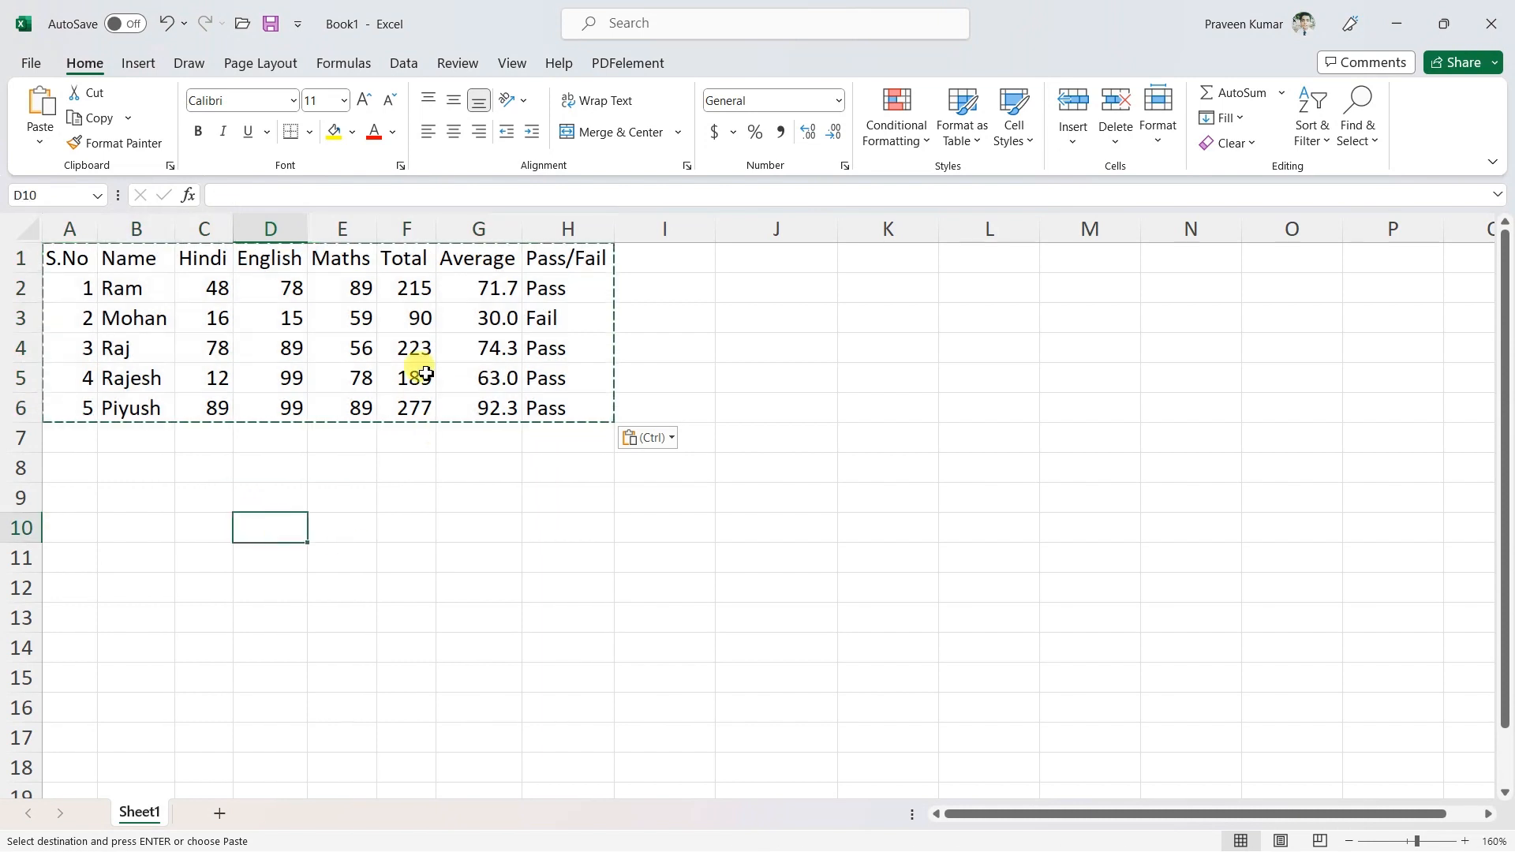
pyautogui.click(526, 597)
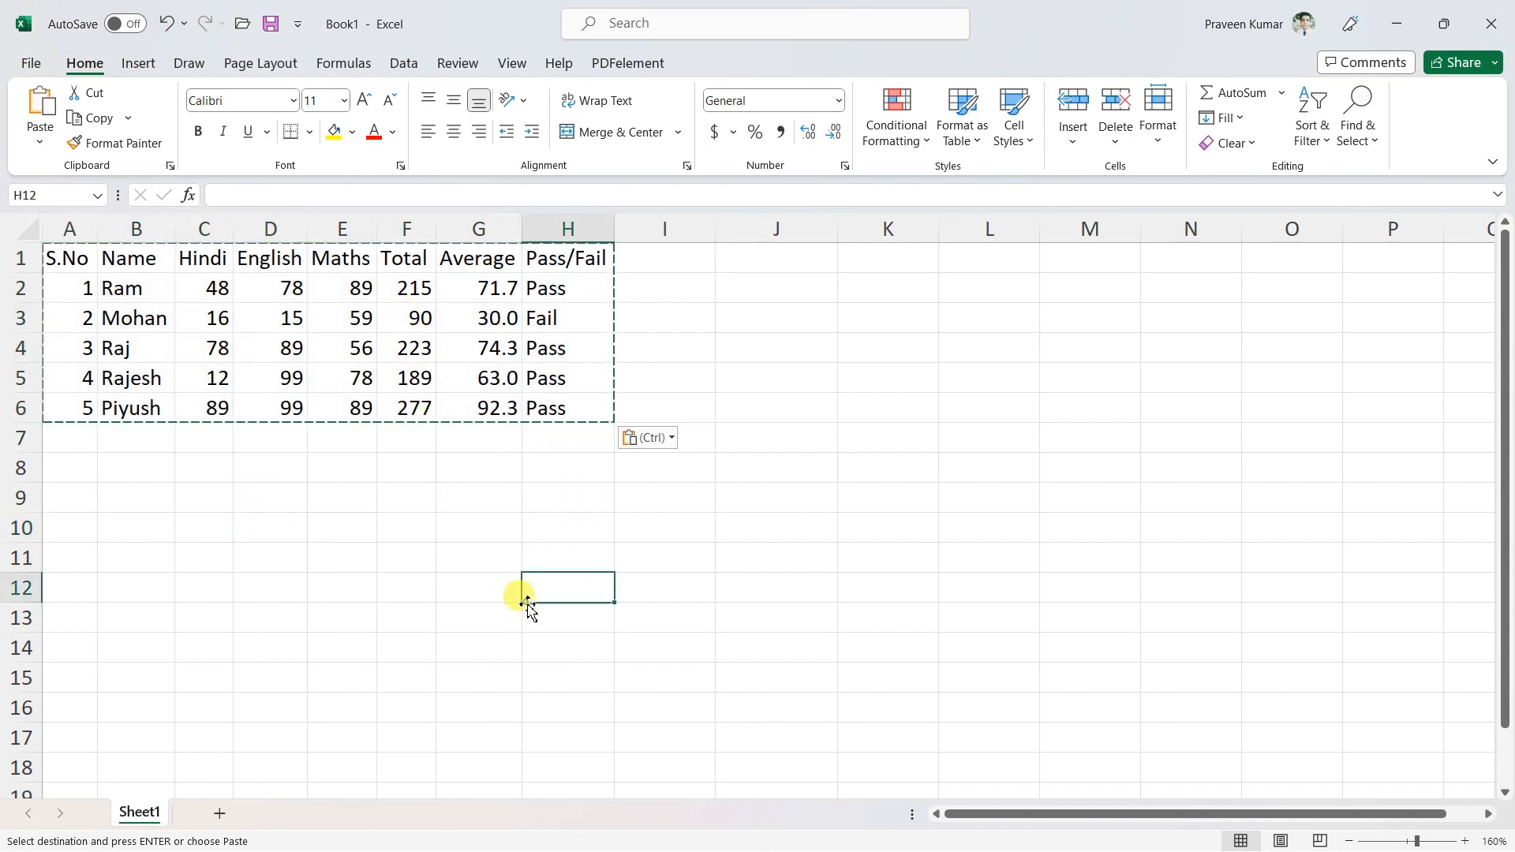
# Step: Inspect the underlying cell contents of the total in F2, average in G2 and result in H2
pyautogui.click(402, 288)
pyautogui.moveTo(244, 201); pyautogui.dragTo(224, 199)
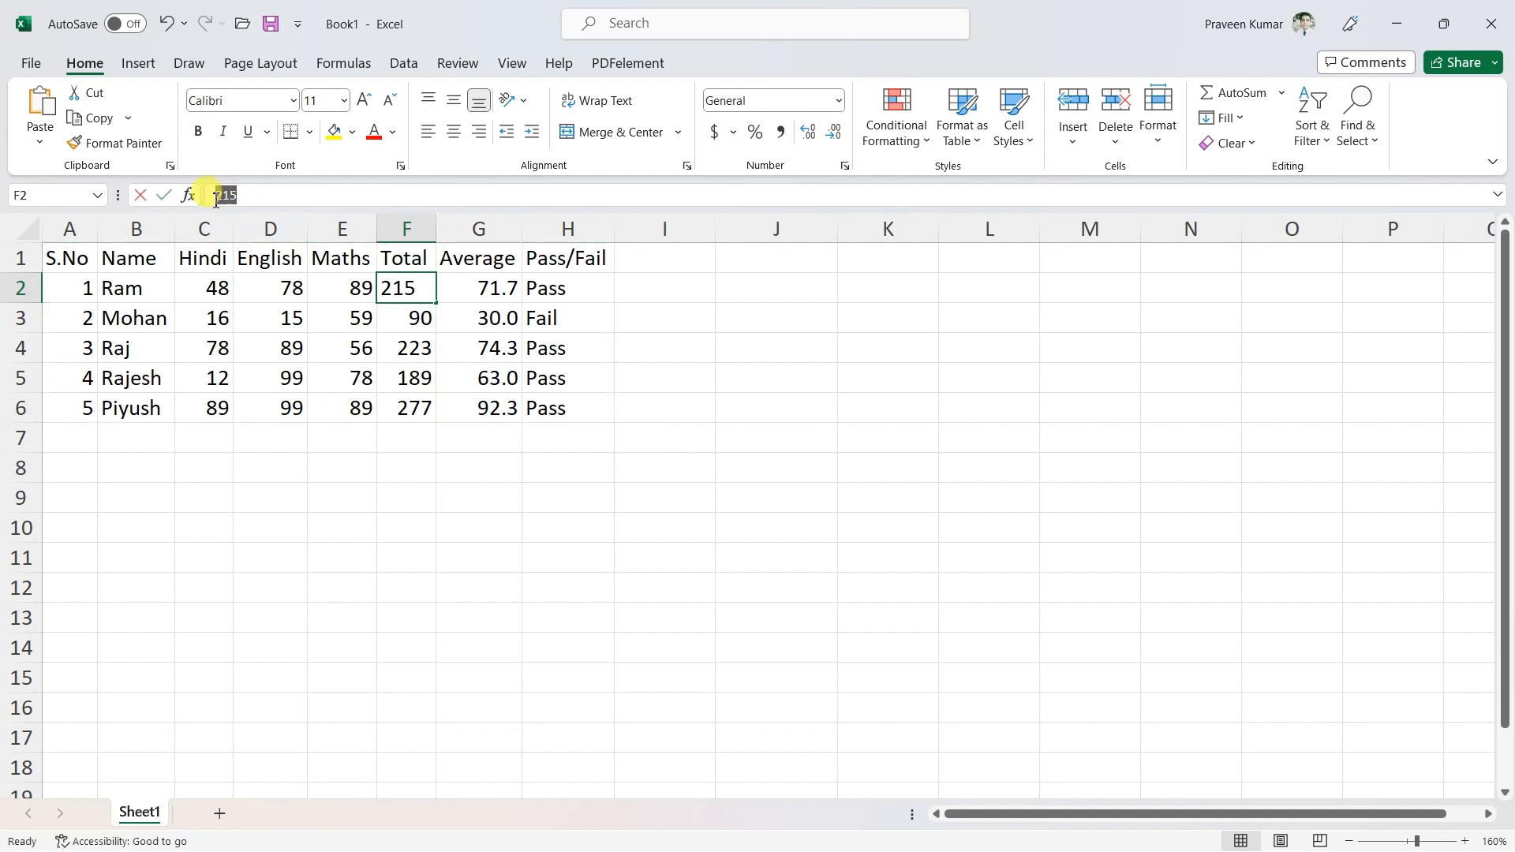
pyautogui.click(477, 289)
pyautogui.moveTo(342, 195); pyautogui.dragTo(193, 198)
pyautogui.click(405, 498)
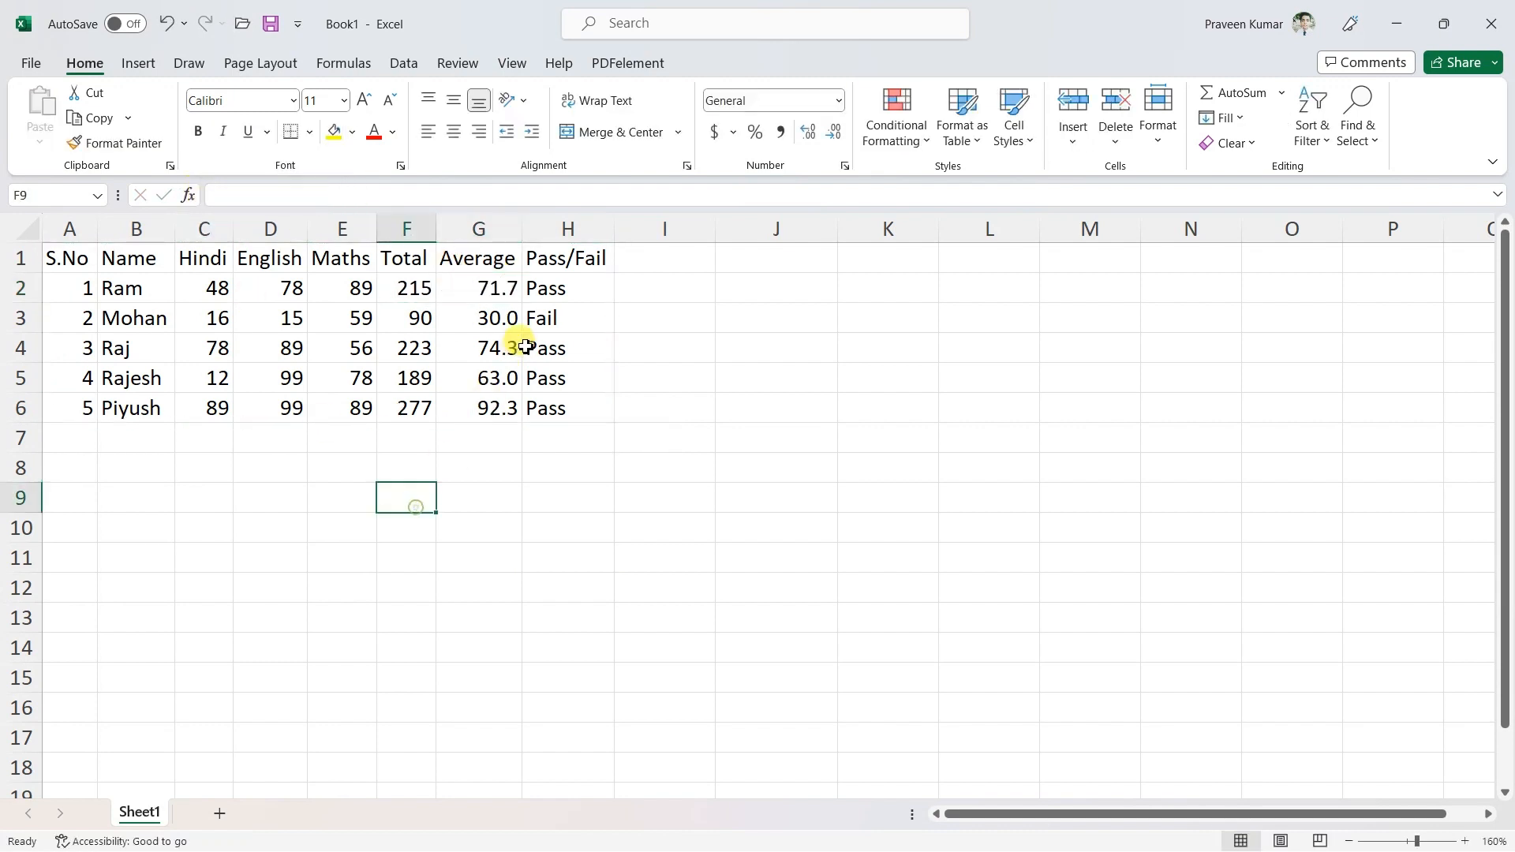
pyautogui.click(559, 298)
pyautogui.moveTo(264, 196); pyautogui.dragTo(197, 196)
pyautogui.click(333, 531)
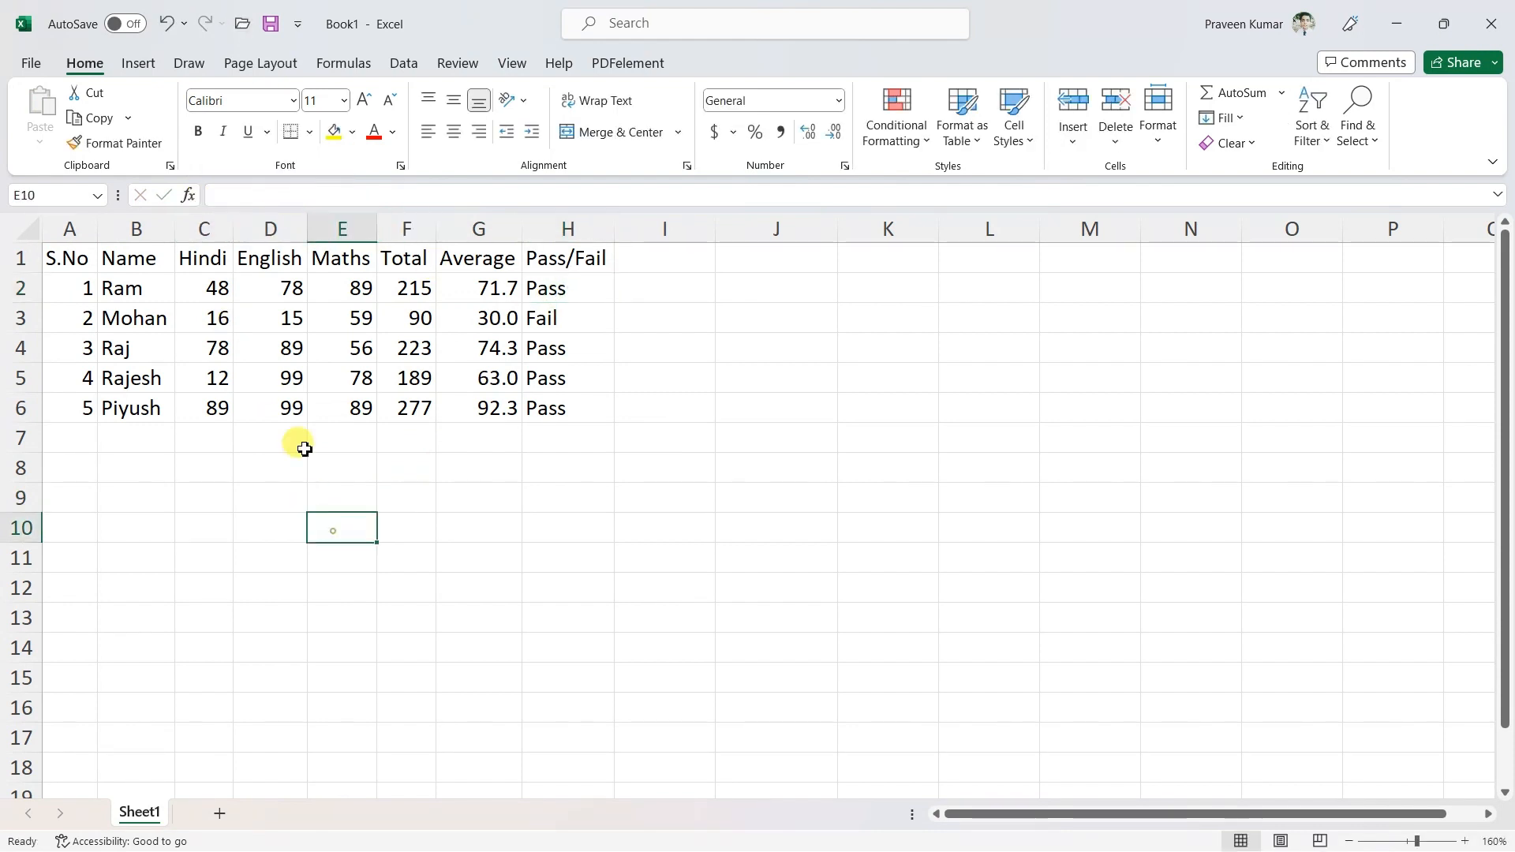
# Step: Set the Hindi mark in C2 to 49 to test whether the results recalculate, and return it to 48
pyautogui.click(215, 289)
pyautogui.write('49')
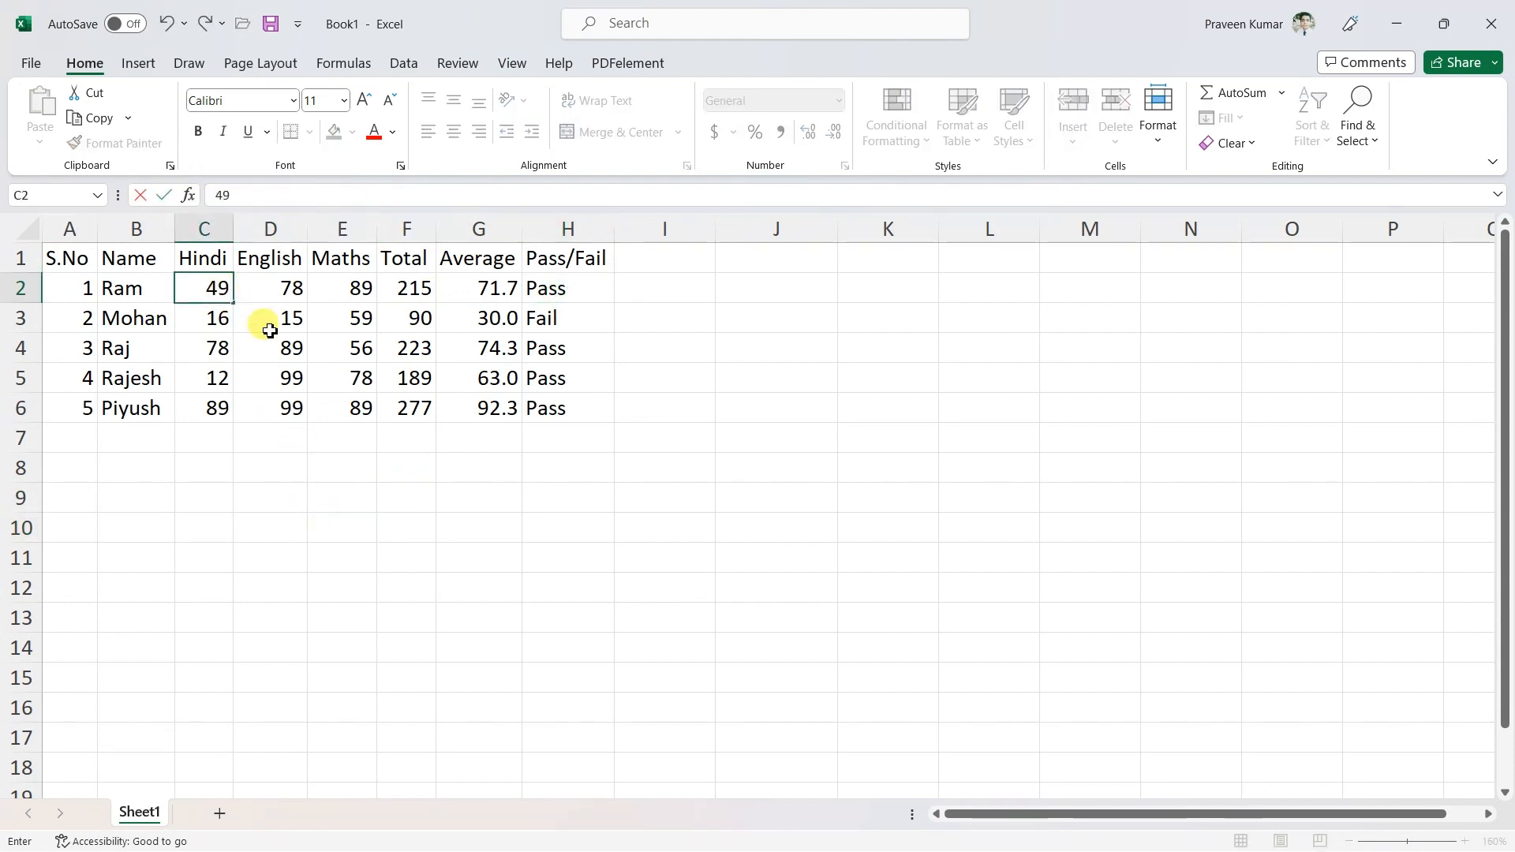
pyautogui.click(405, 527)
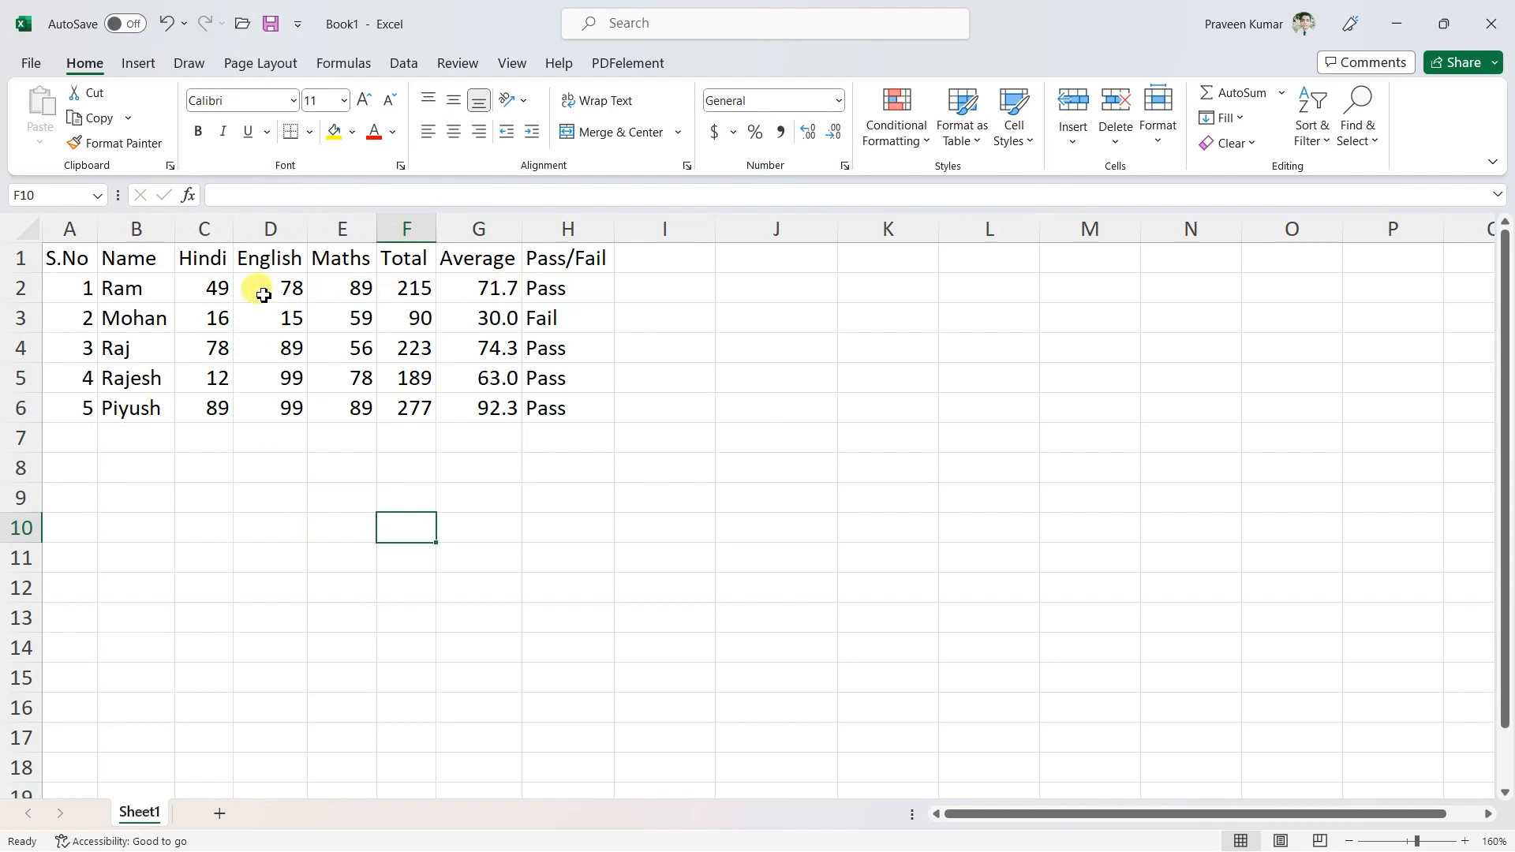
pyautogui.click(220, 288)
pyautogui.write('48')
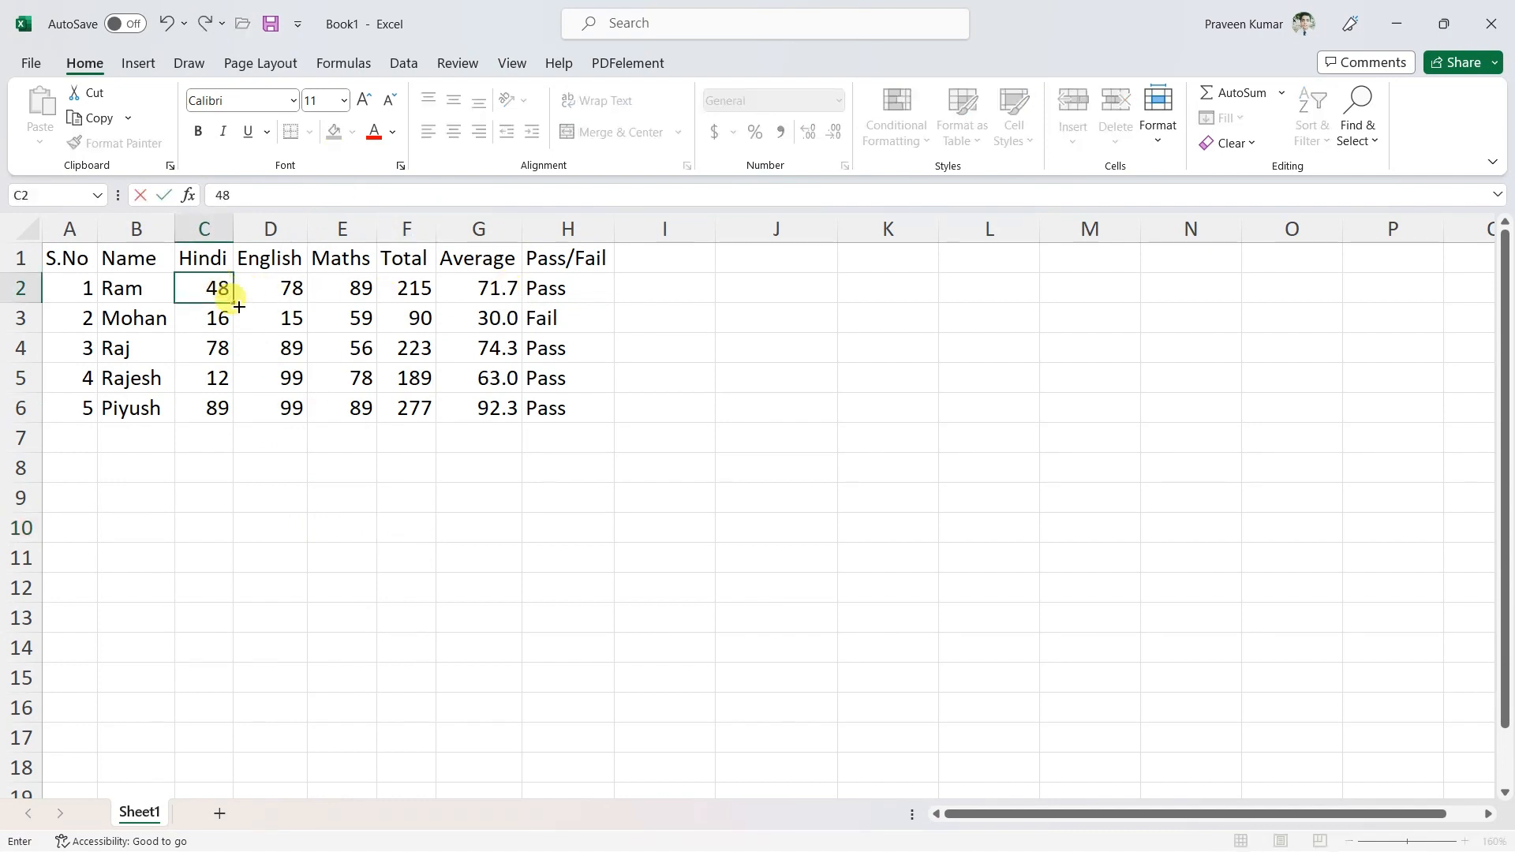
pyautogui.click(341, 552)
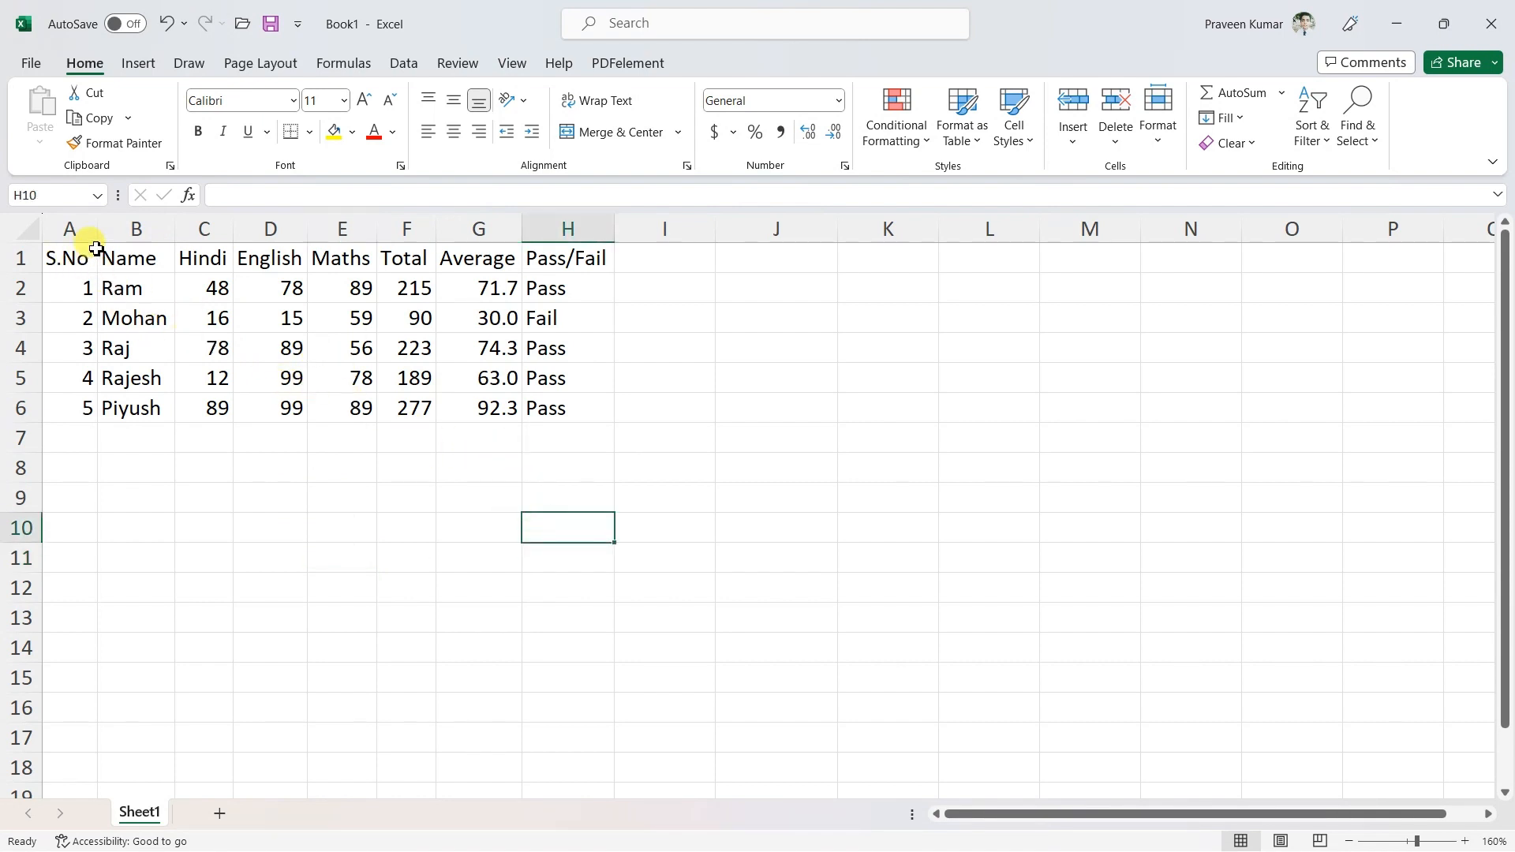
pyautogui.click(343, 552)
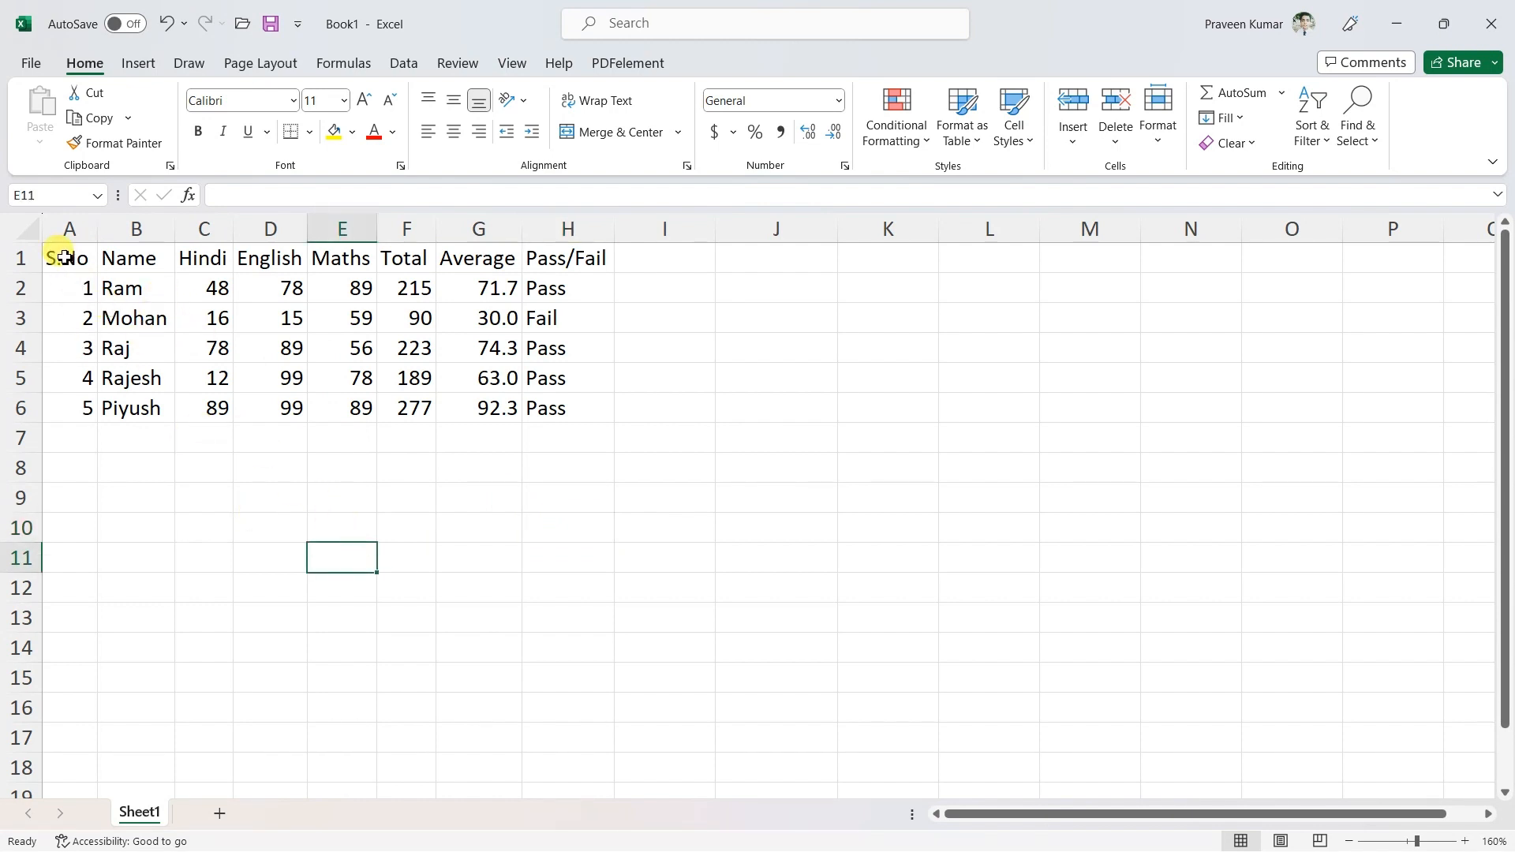
# Step: Cut the marksheet table A1:H6 and paste it starting at cell K8
pyautogui.moveTo(63, 258); pyautogui.dragTo(560, 412)
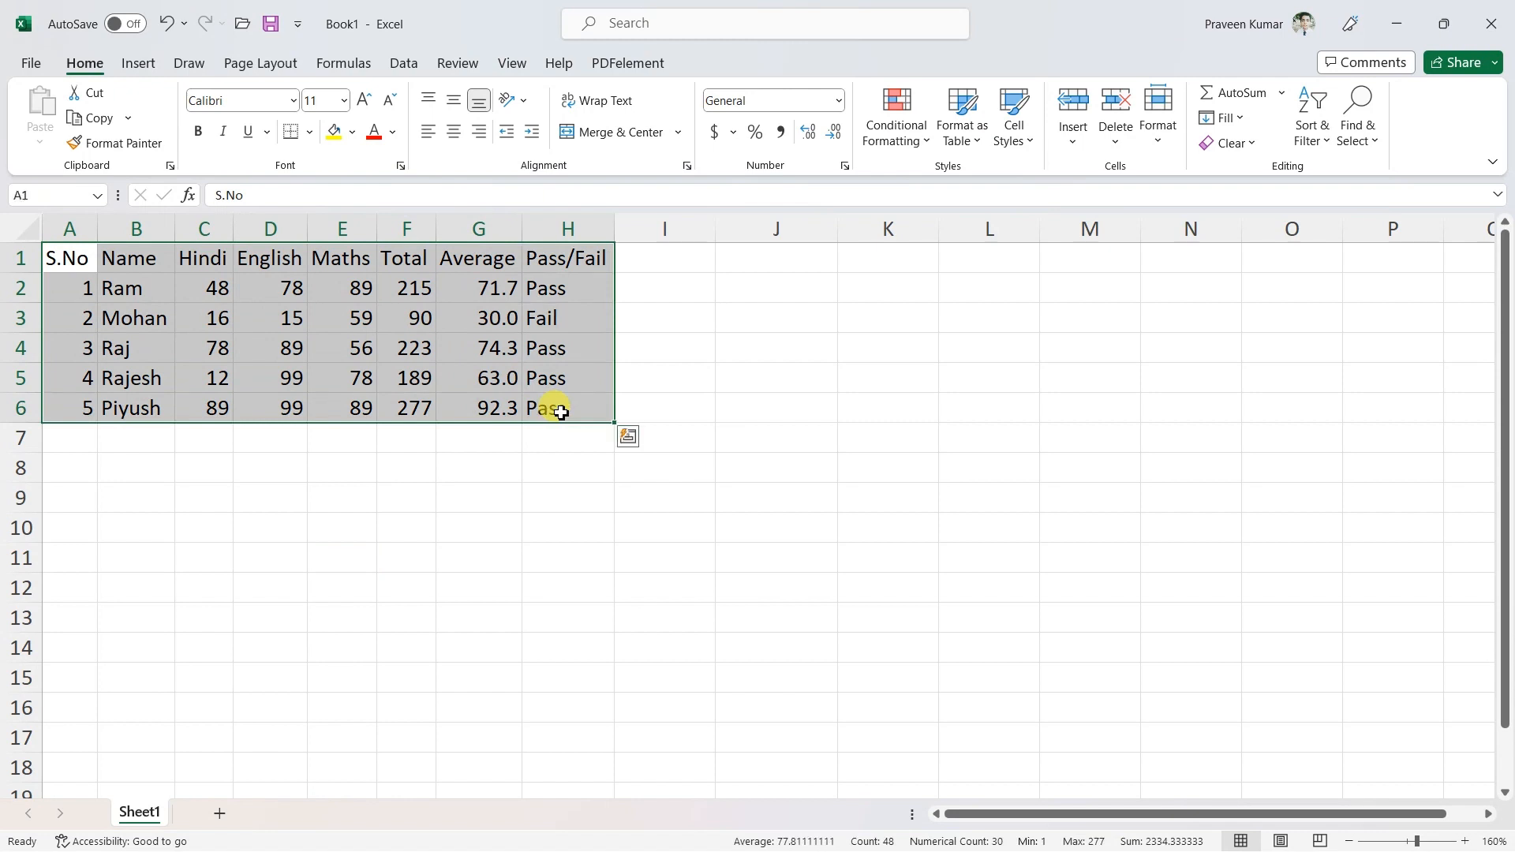
pyautogui.click(93, 94)
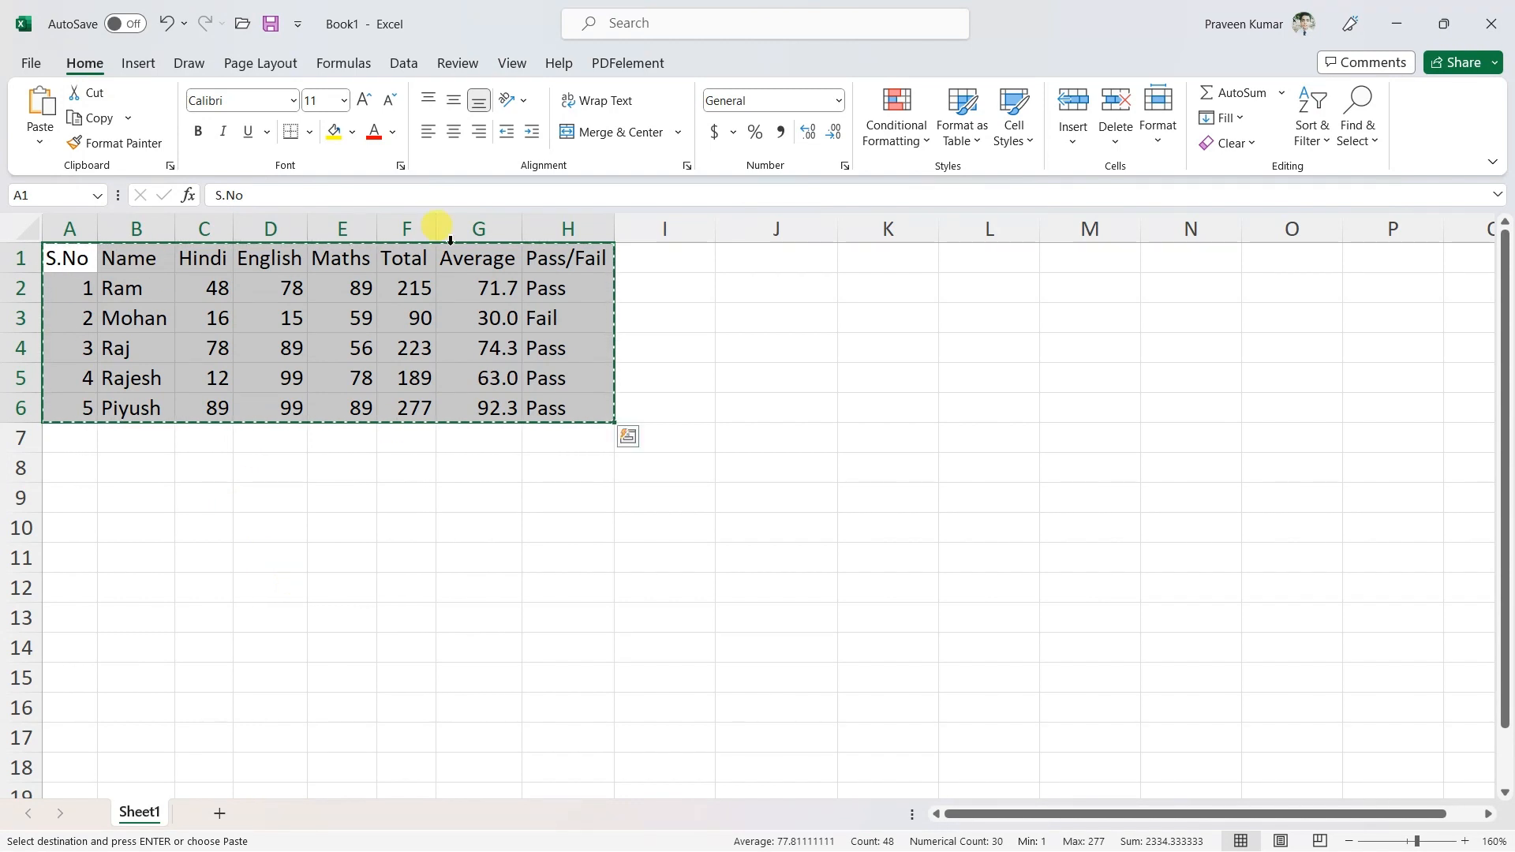
pyautogui.click(889, 477)
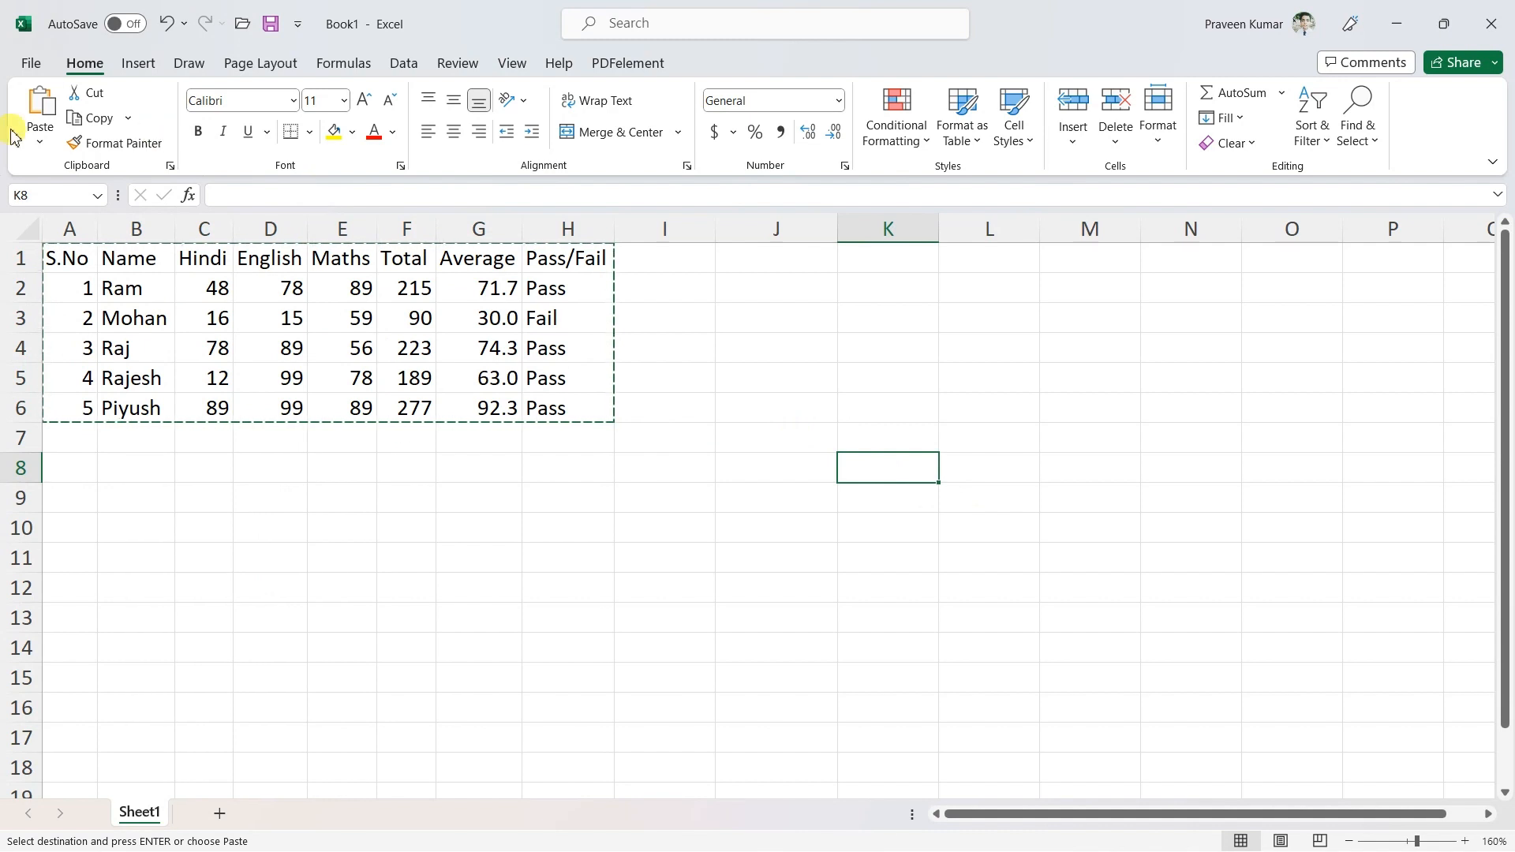
pyautogui.click(39, 112)
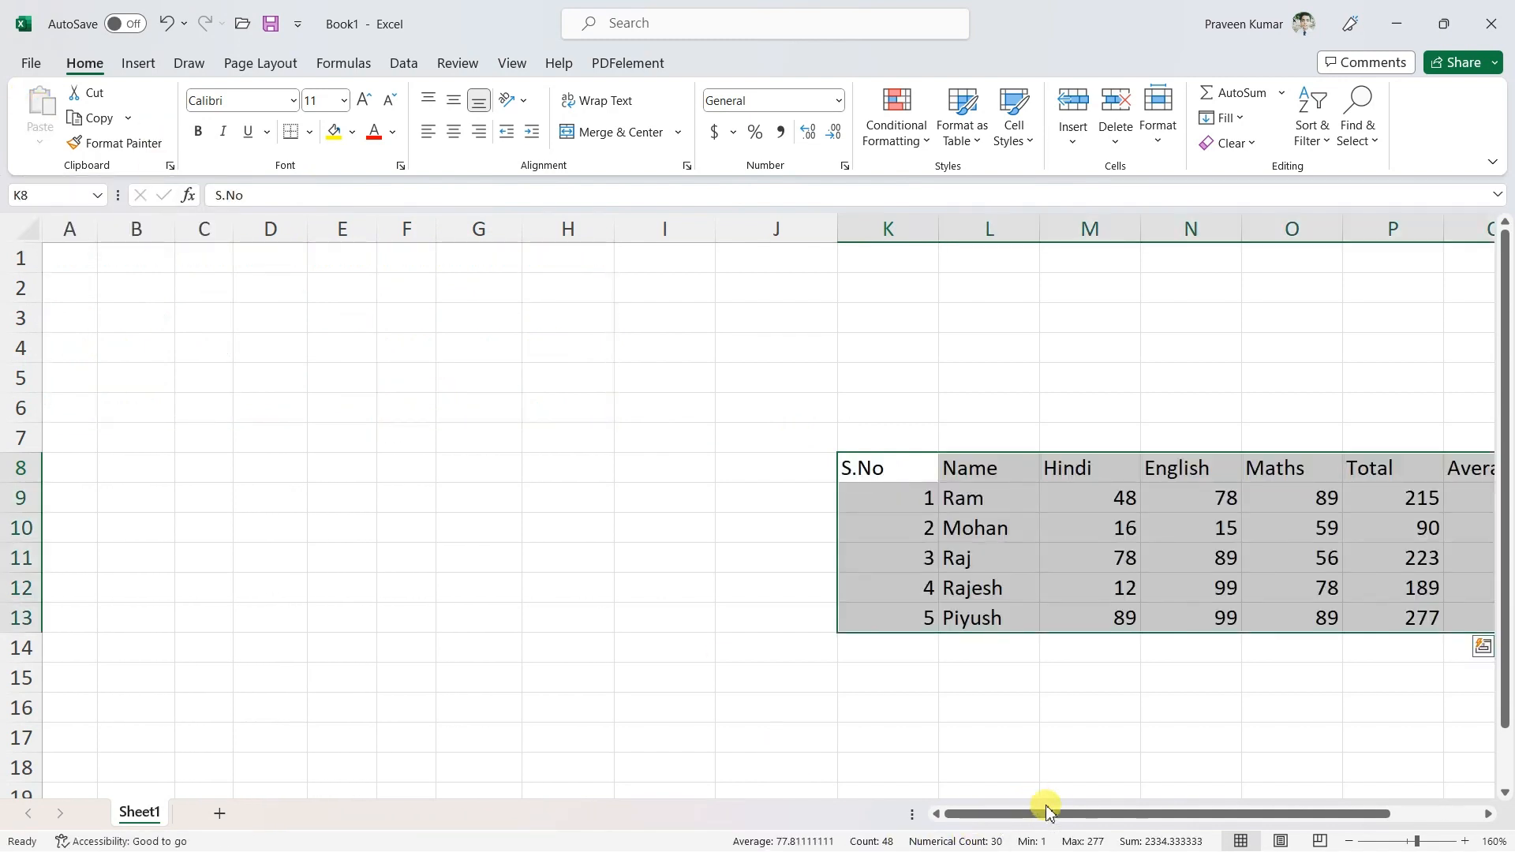
pyautogui.moveTo(1049, 813); pyautogui.dragTo(1178, 815)
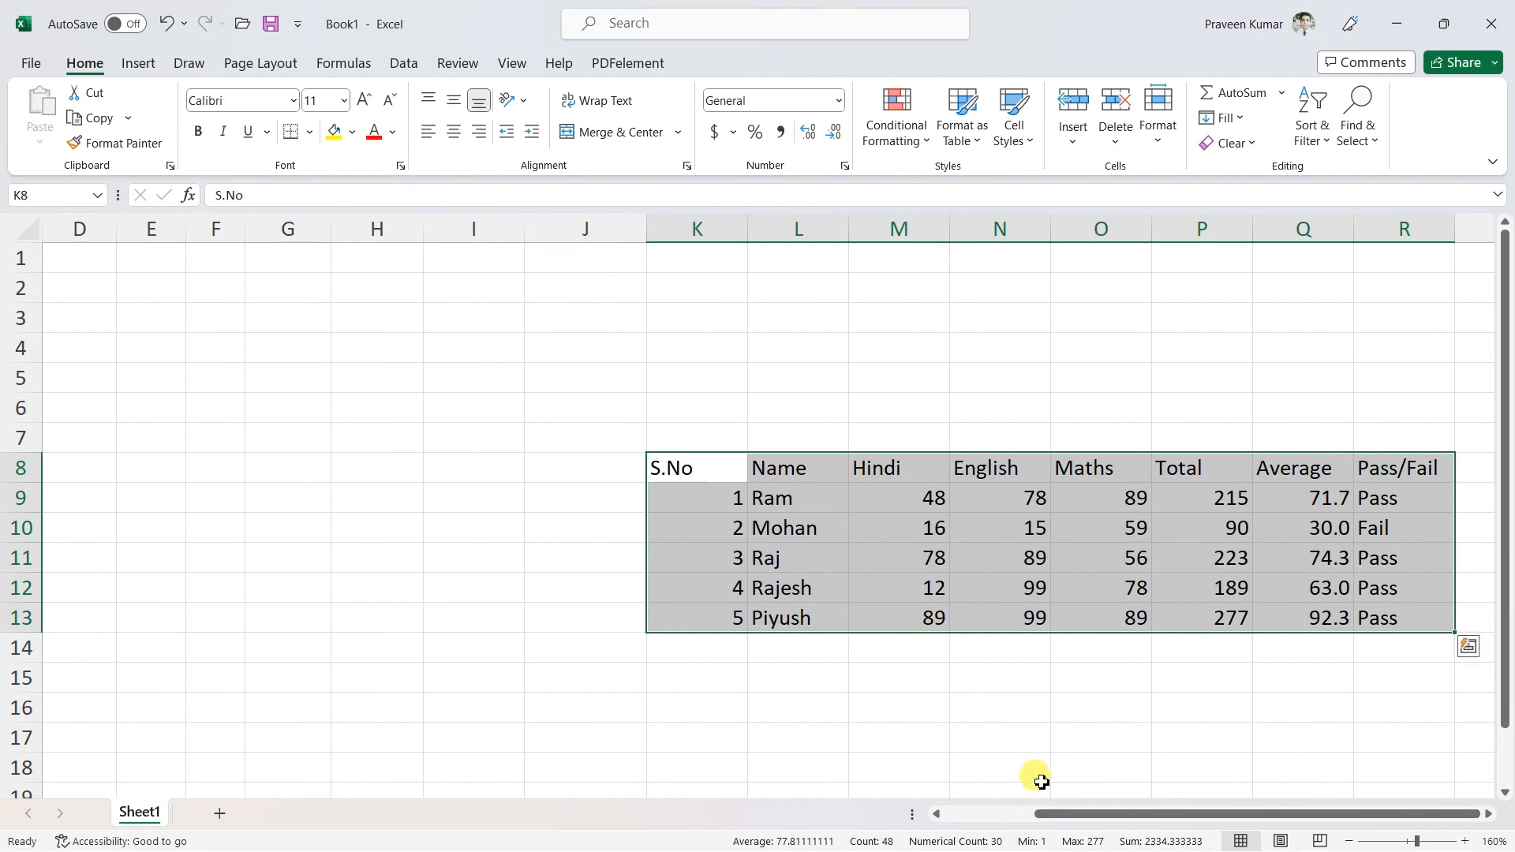
# Step: Copy the table in K8:R13 to A1, and clear the pasted copy from A1:H6
pyautogui.click(95, 127)
pyautogui.moveTo(1092, 812); pyautogui.dragTo(983, 814)
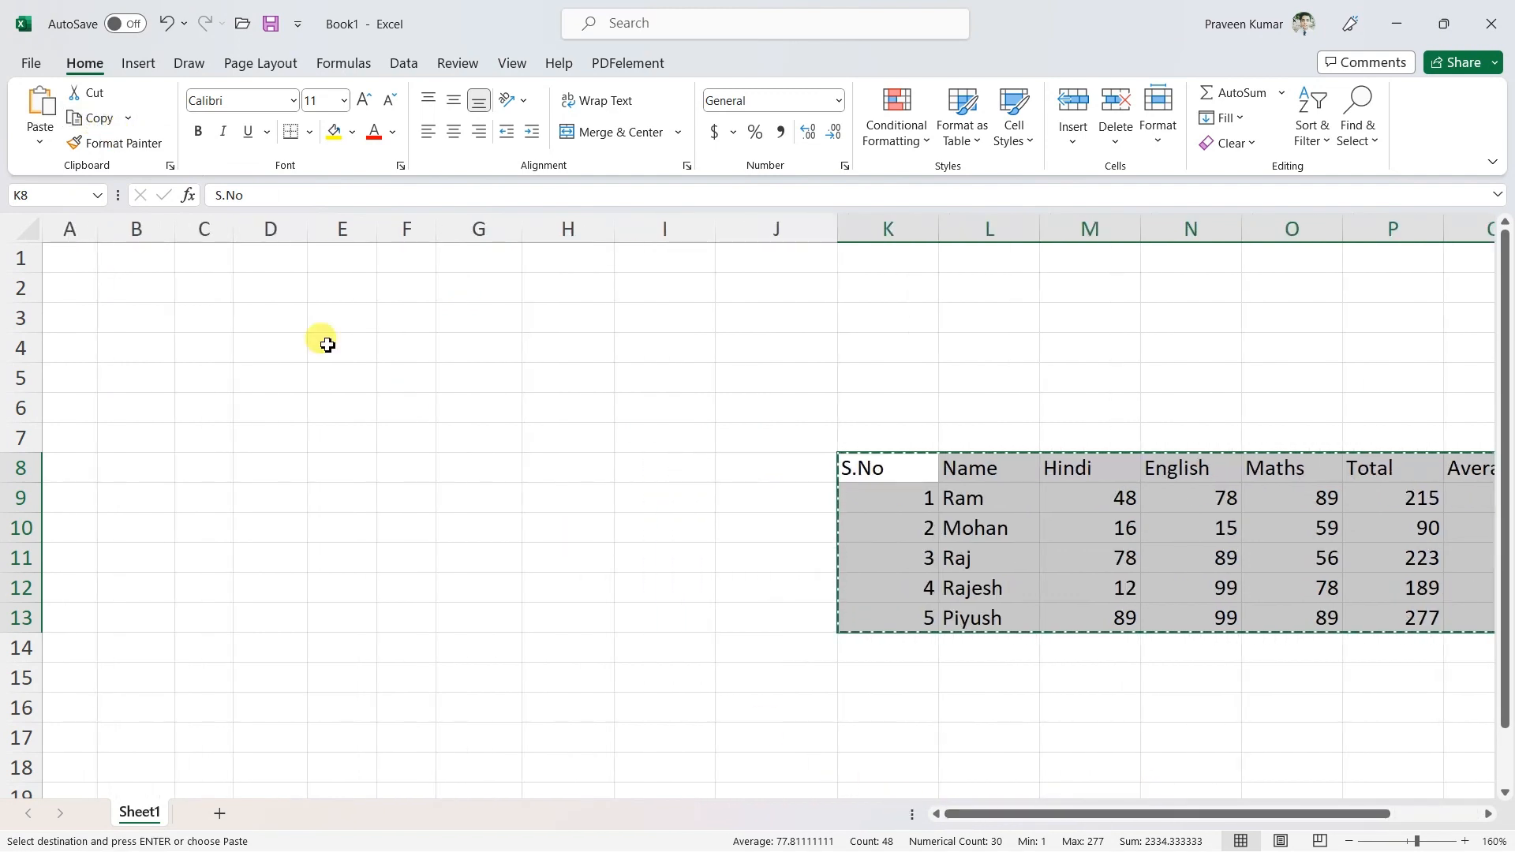
pyautogui.click(69, 256)
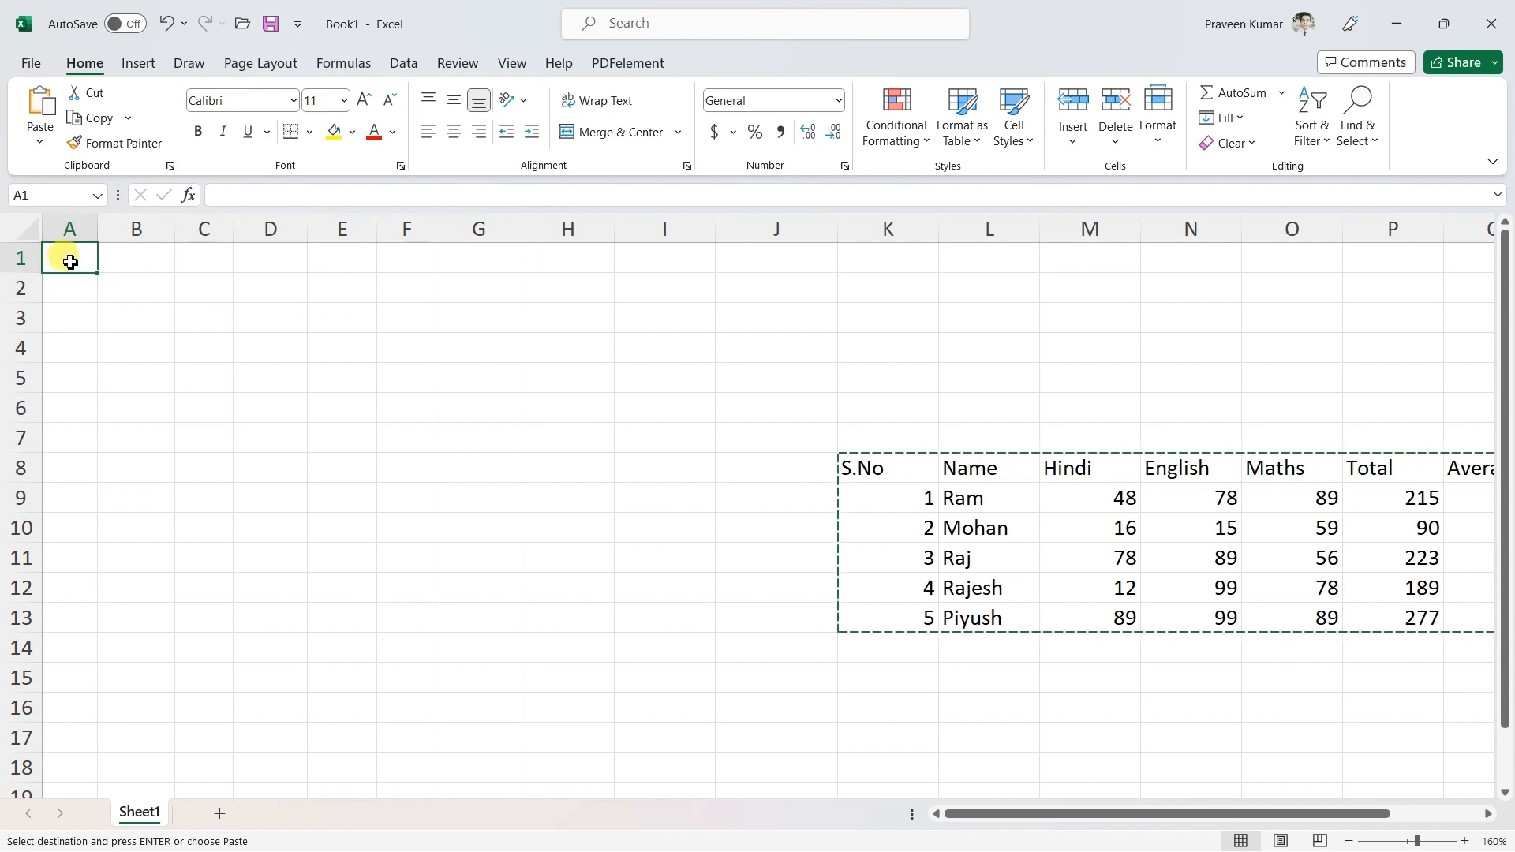
pyautogui.click(40, 108)
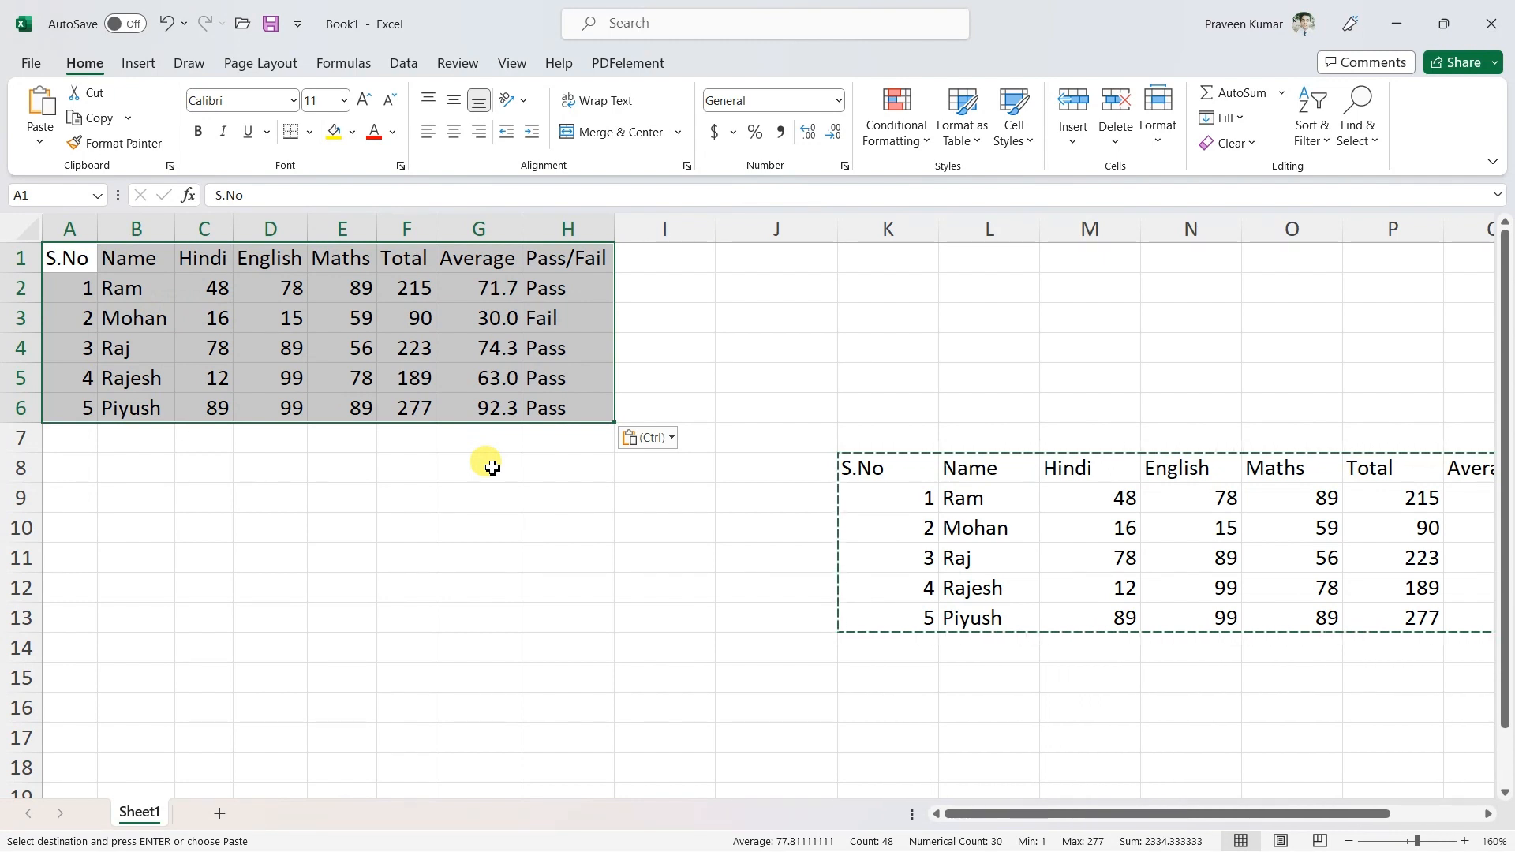
pyautogui.press('Delete')
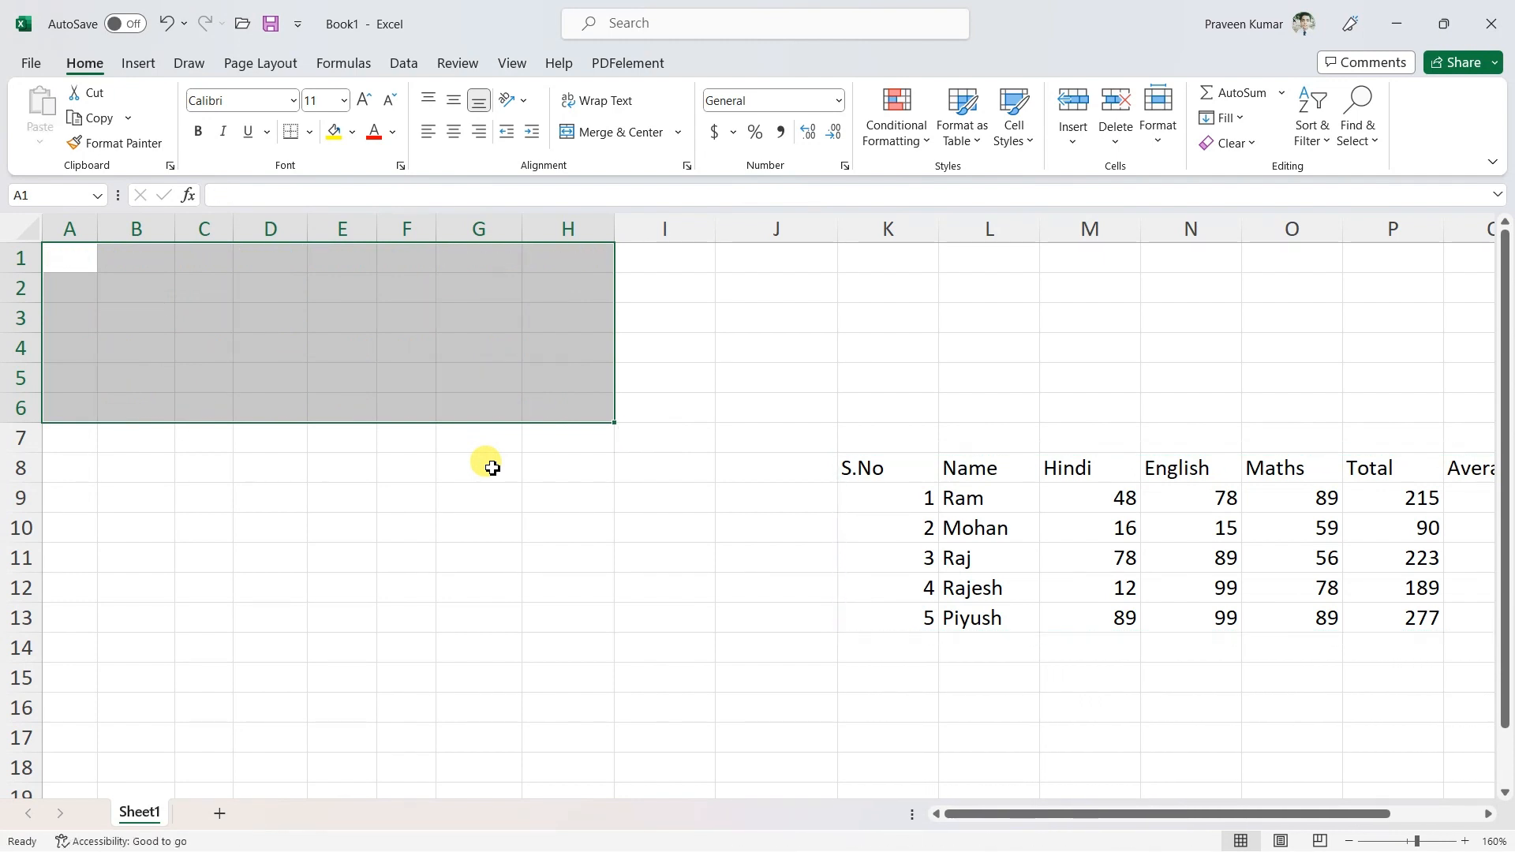
# Step: Cut the table in K8:R13 and paste it starting at cell A3
pyautogui.moveTo(849, 466); pyautogui.dragTo(1395, 606)
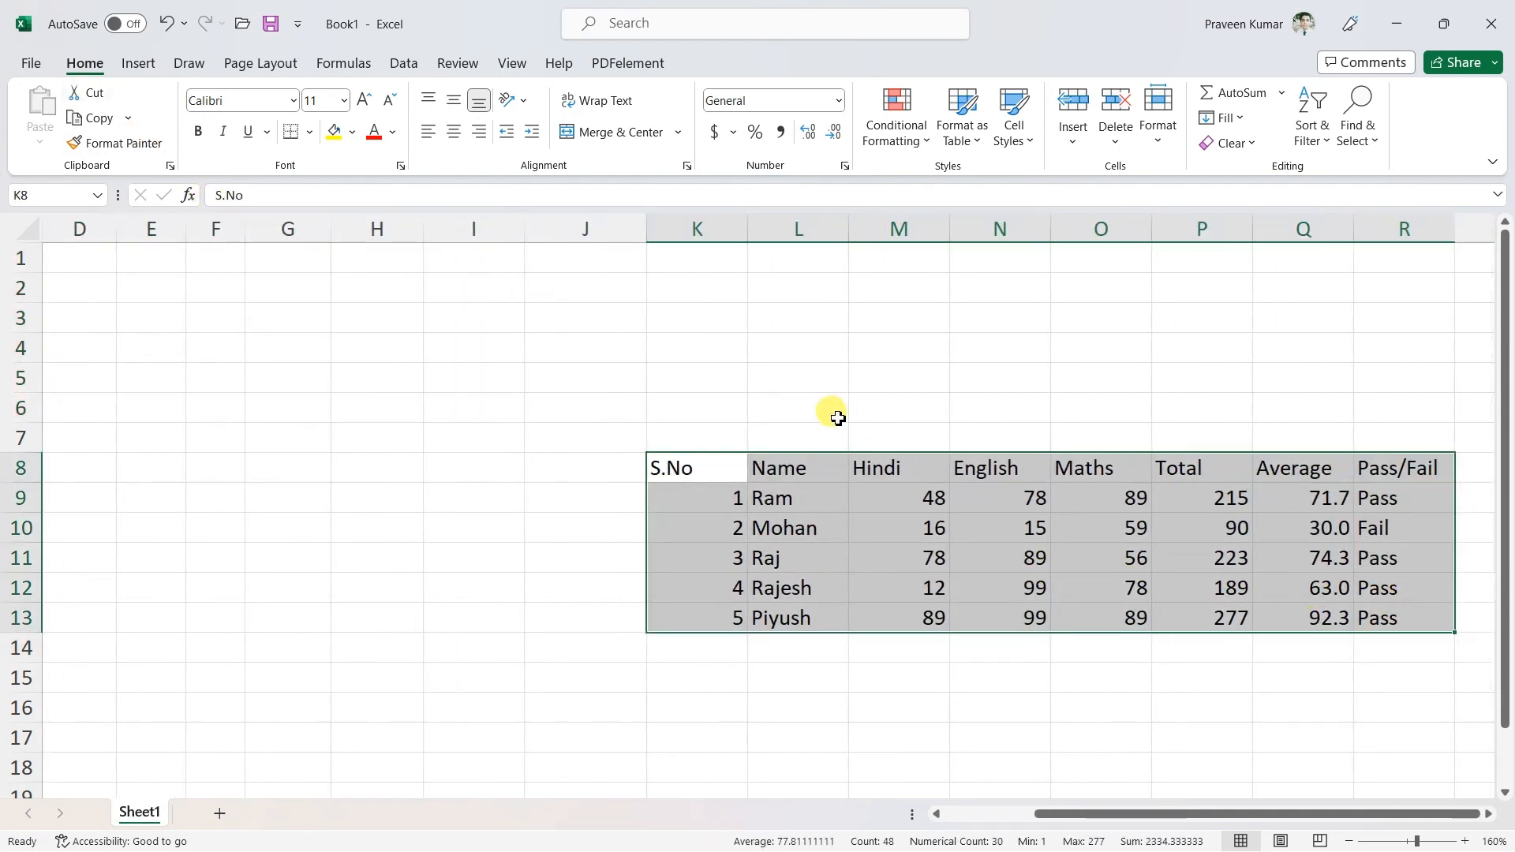
pyautogui.hotkey('ctrl', 'c')
pyautogui.moveTo(1081, 813); pyautogui.dragTo(990, 813)
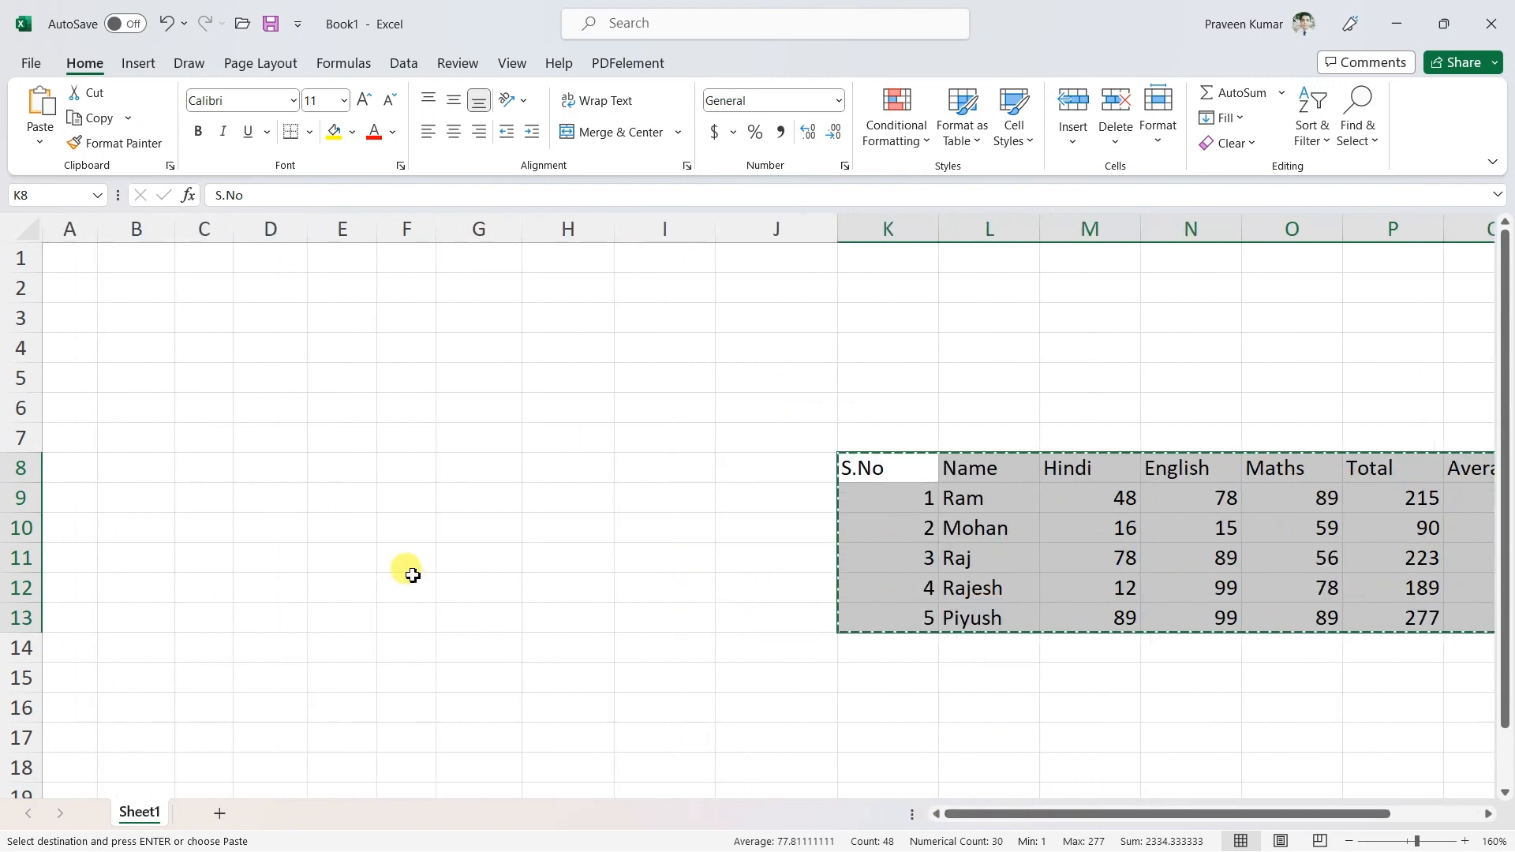
pyautogui.click(60, 323)
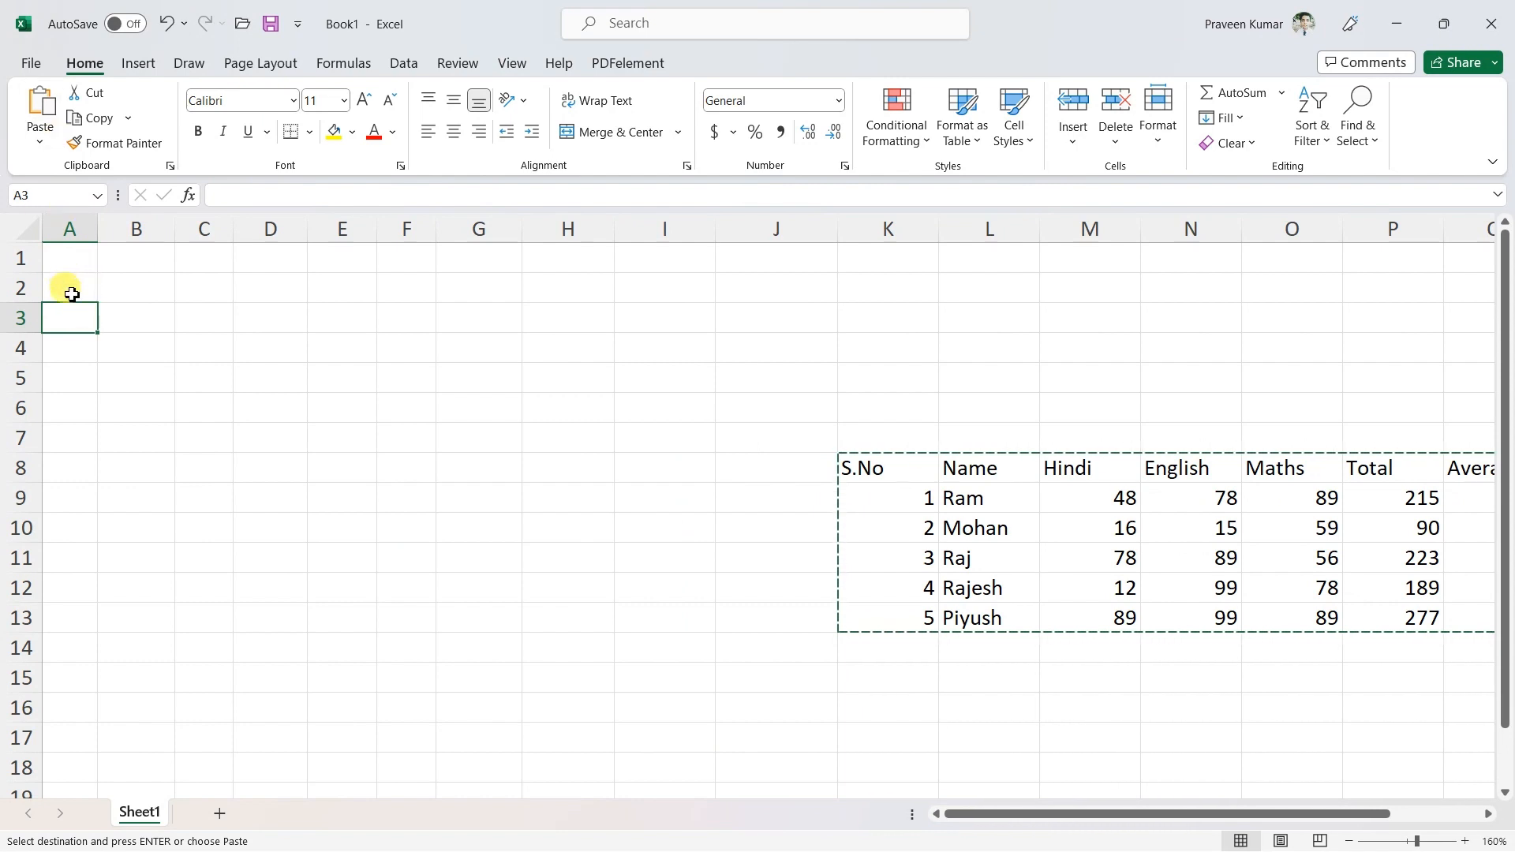
pyautogui.hotkey('ctrl', 'v')
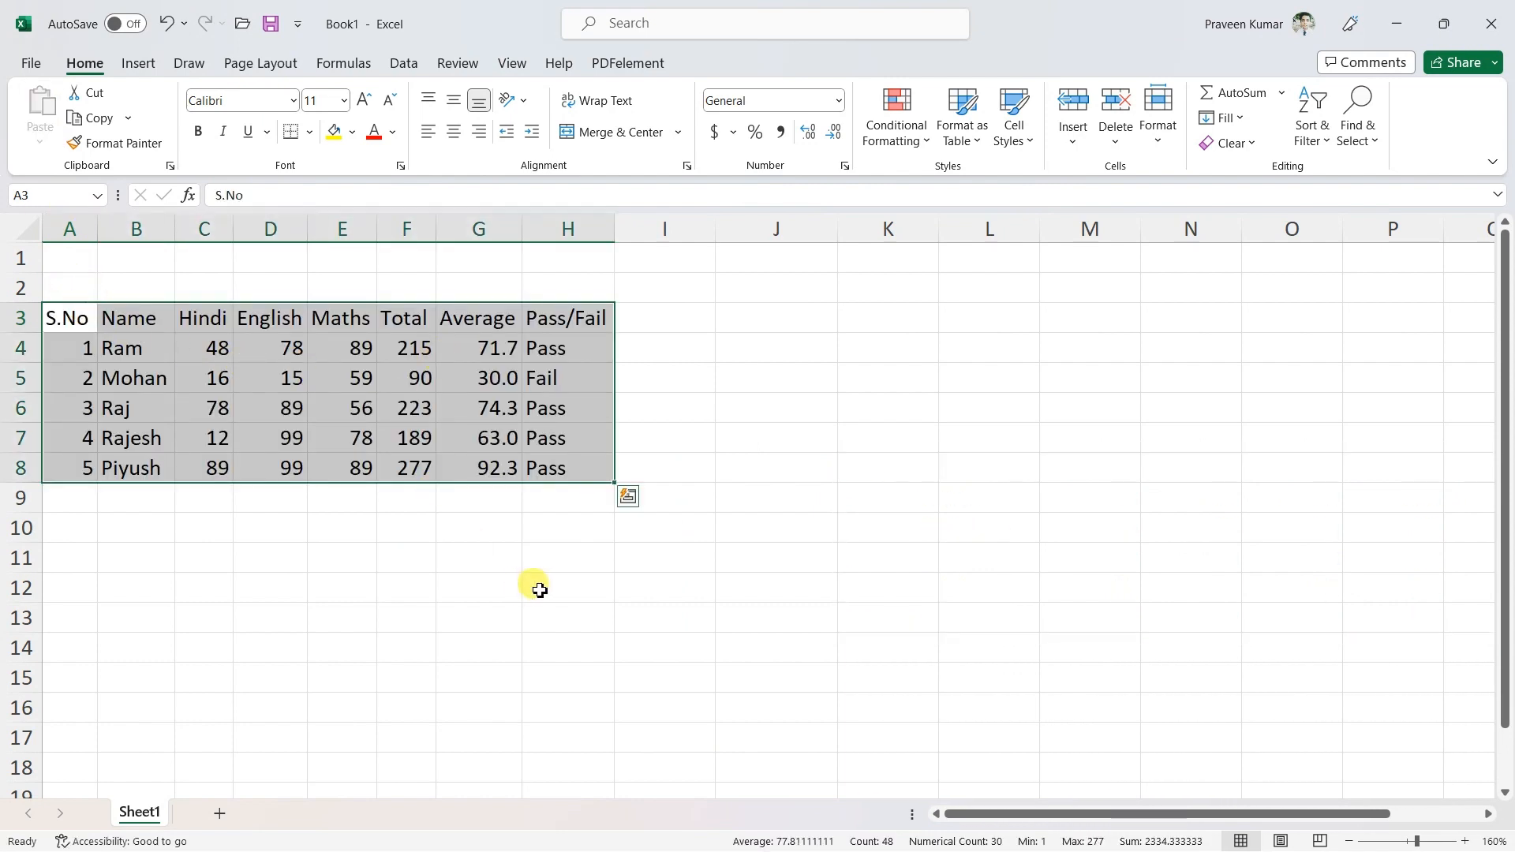
pyautogui.click(540, 590)
# Step: Enter the title "Marks of the Students" in cell A1 above the table
pyautogui.click(68, 252)
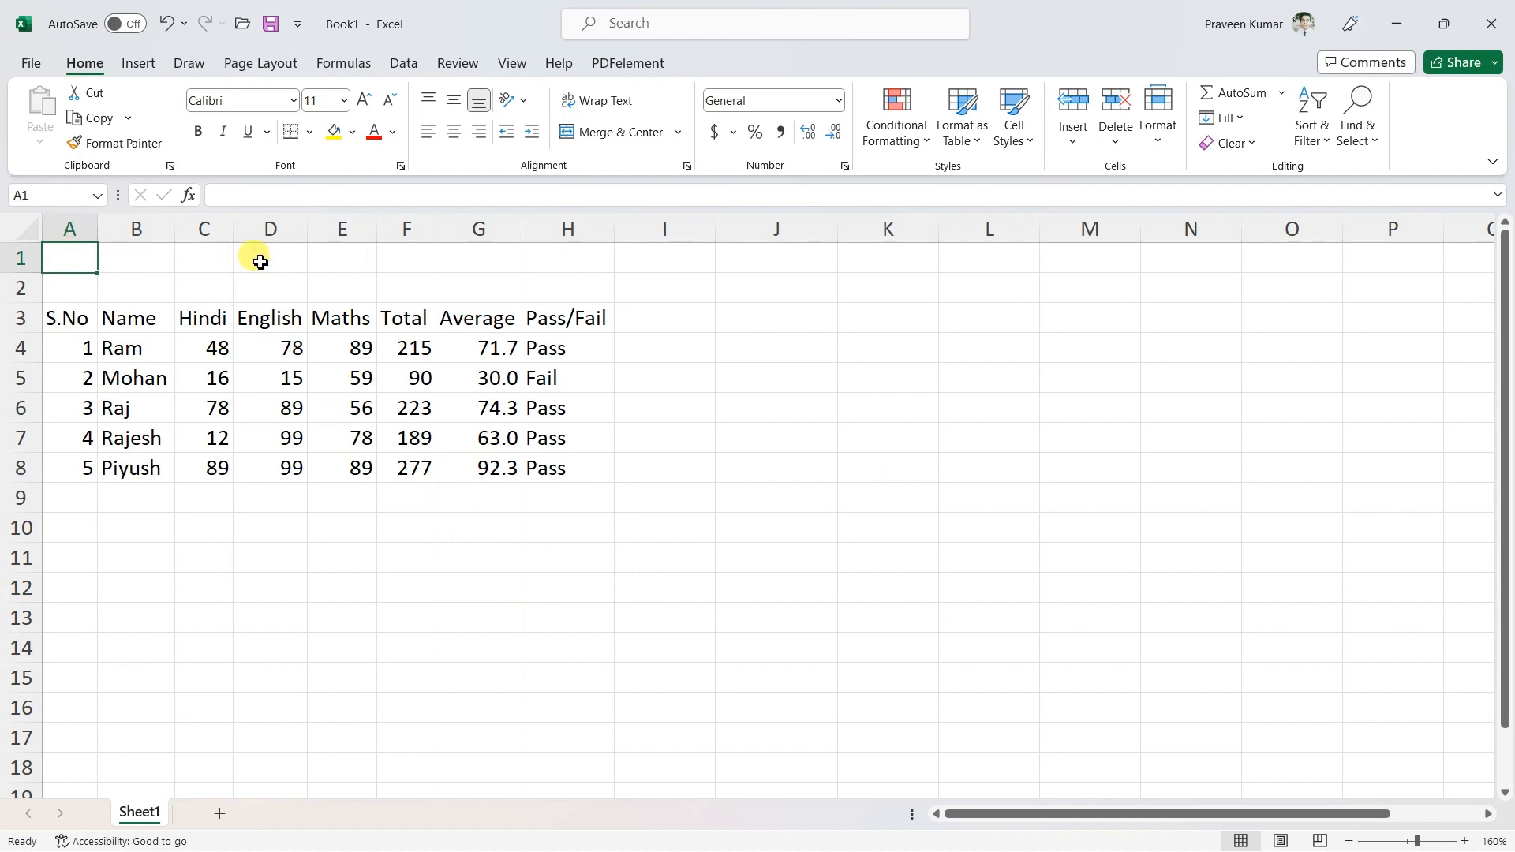
pyautogui.write('Marks of the Stude')
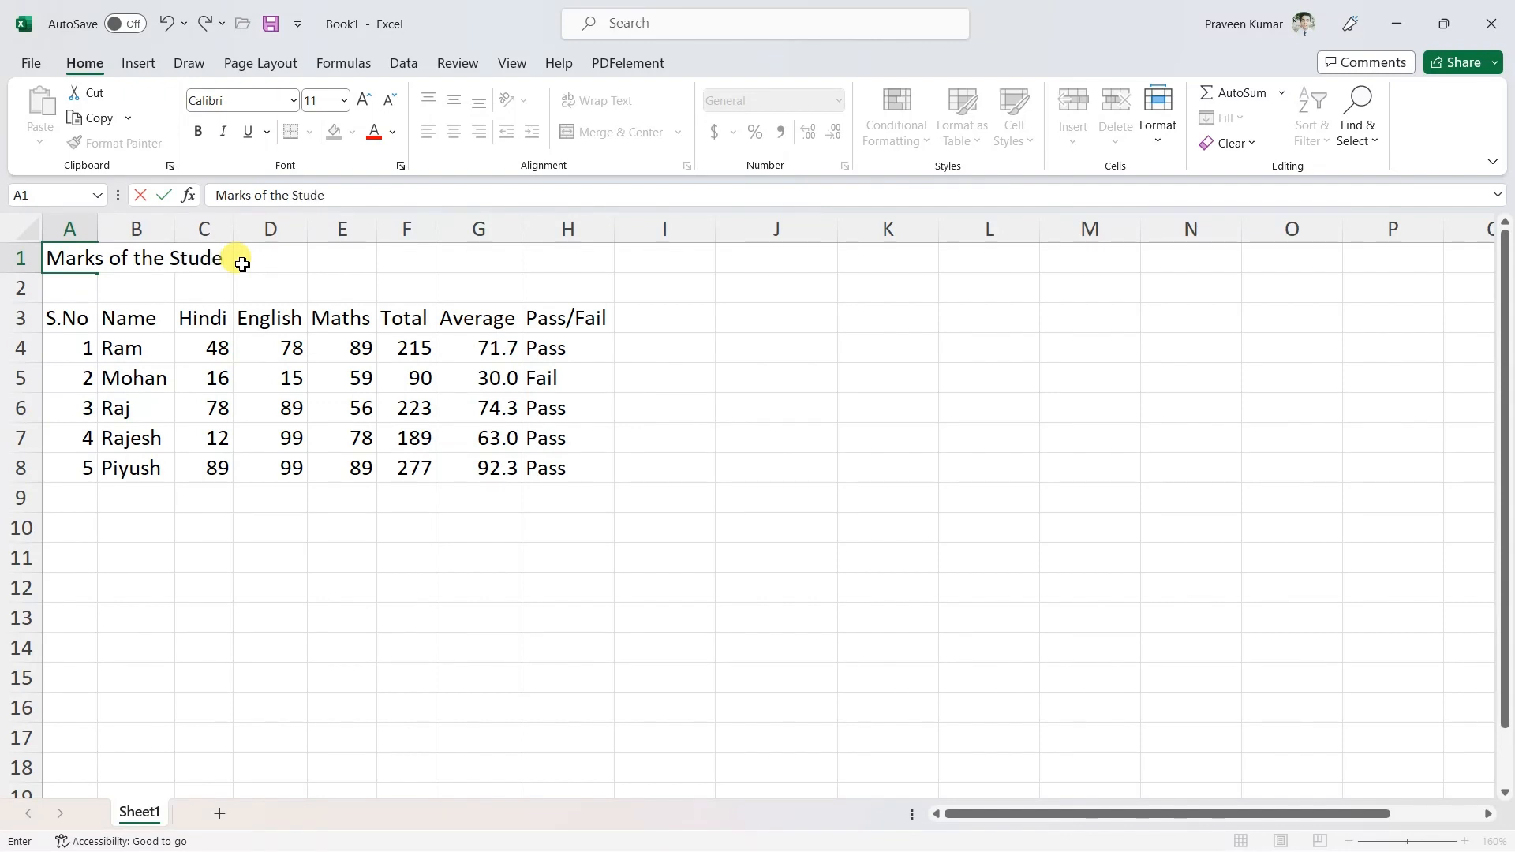
pyautogui.write('nts')
pyautogui.click(406, 617)
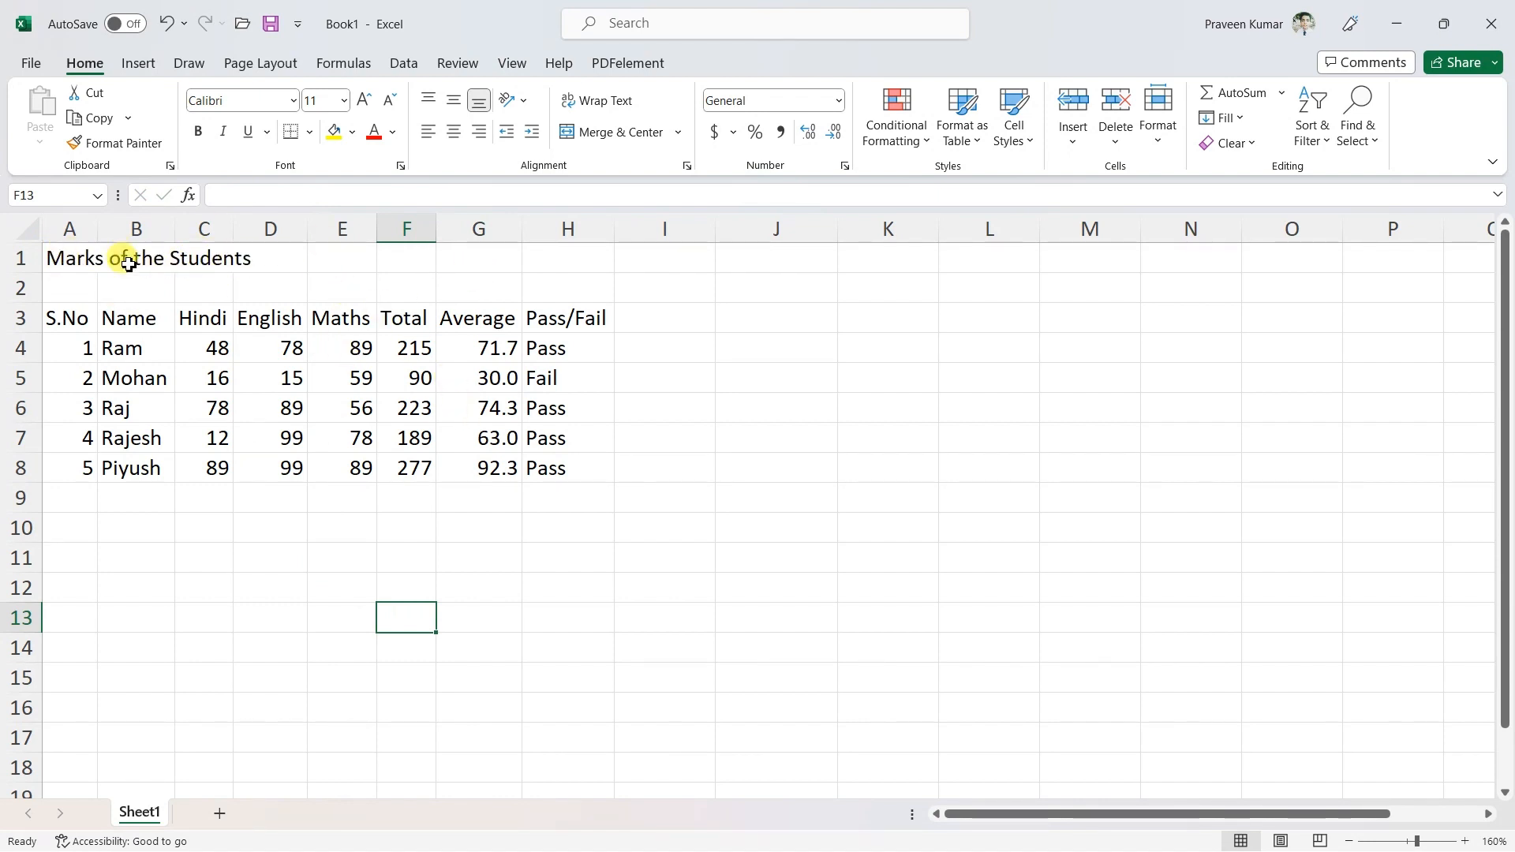
# Step: Merge and center the title across A1:H2, and middle-align it vertically
pyautogui.moveTo(60, 254); pyautogui.dragTo(552, 294)
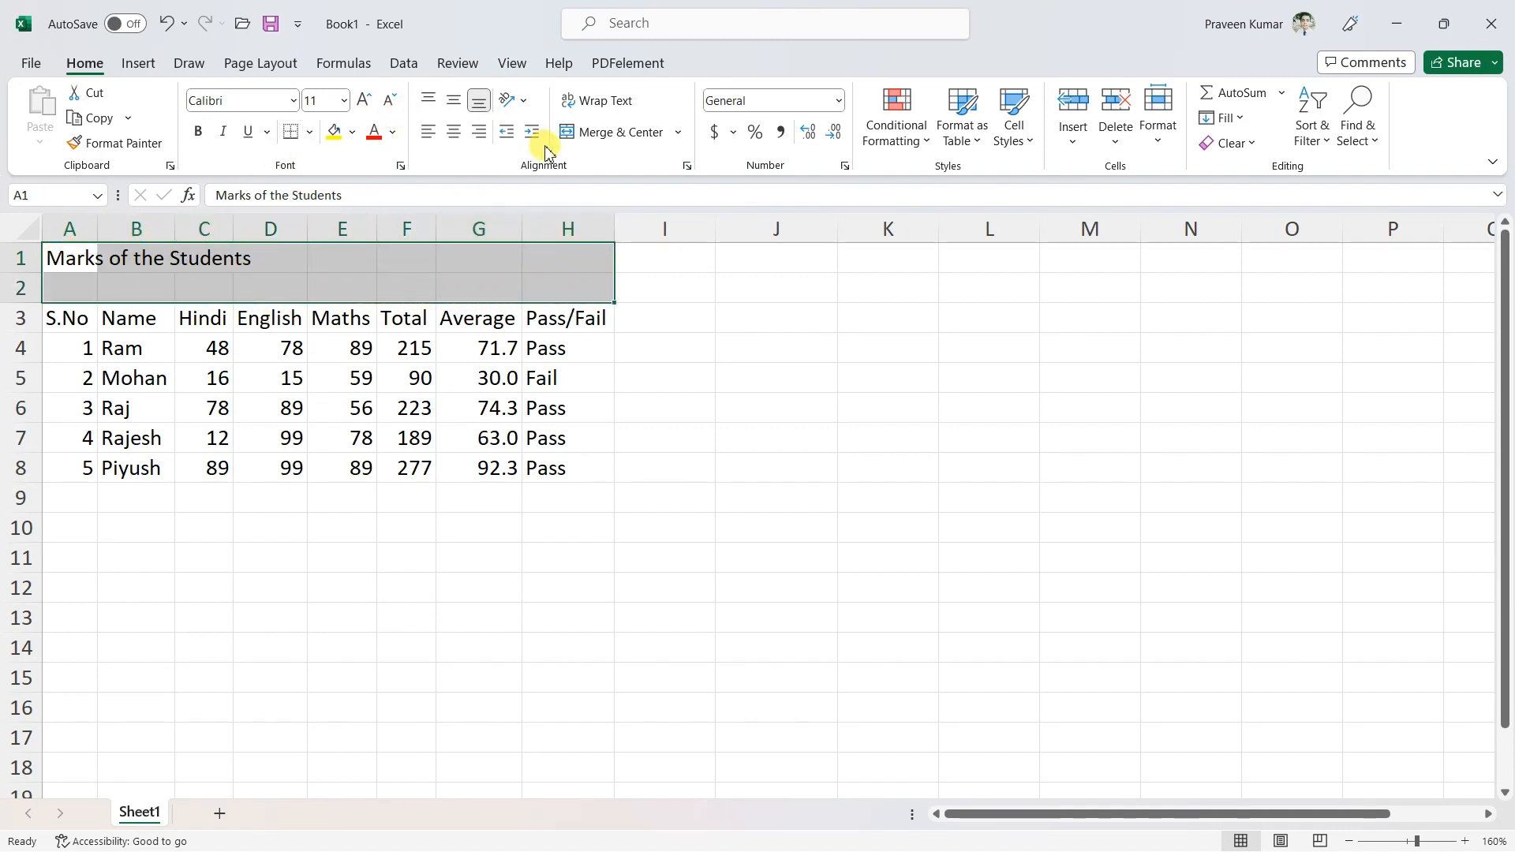
pyautogui.click(616, 135)
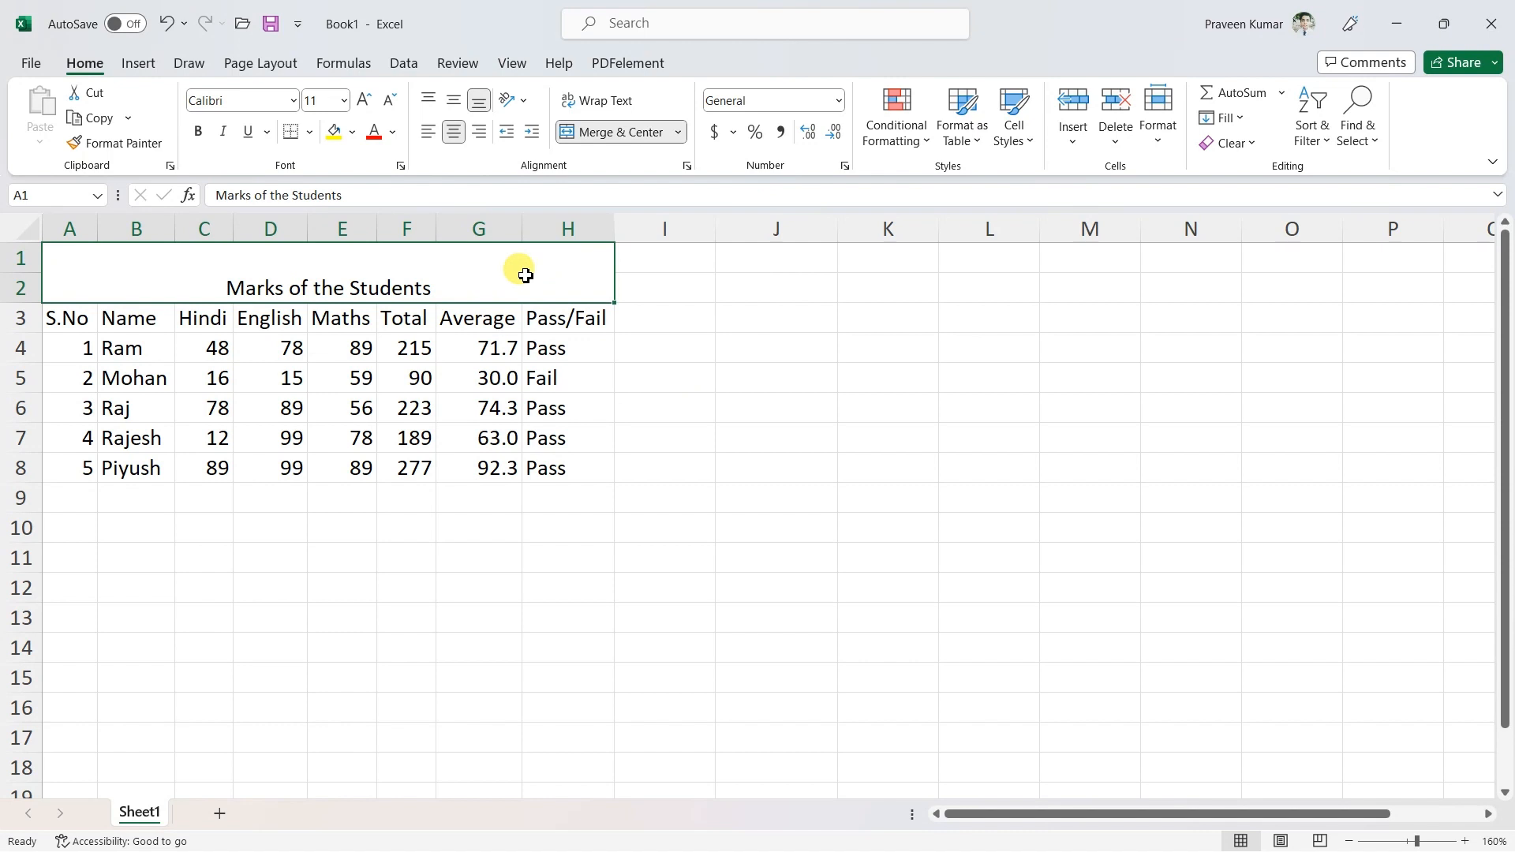
pyautogui.click(455, 101)
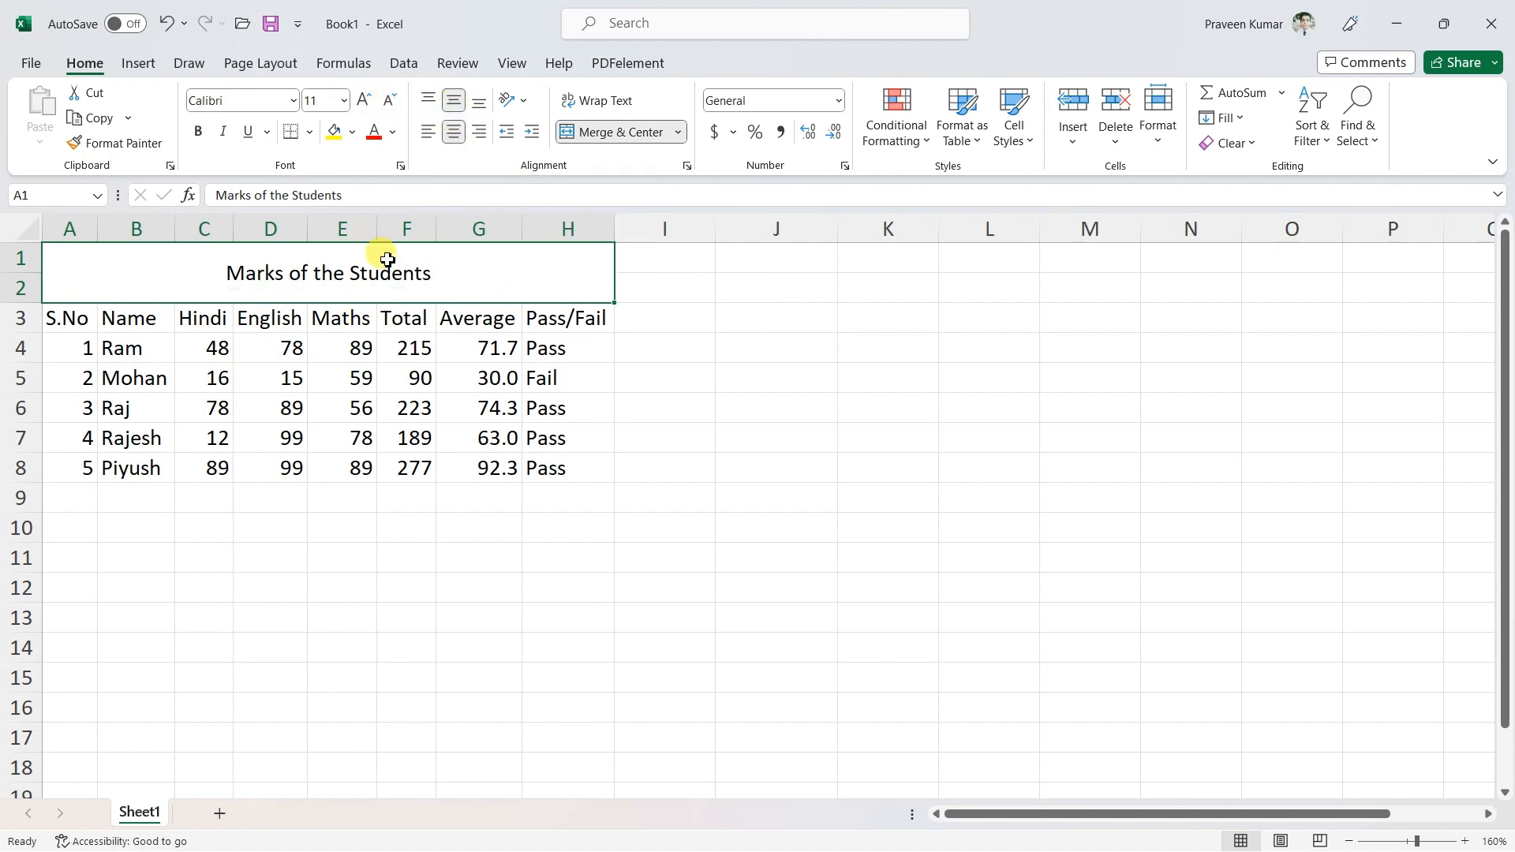
# Step: Try top and bottom vertical alignment on the merged title, followed by left, center and right horizontal alignment
pyautogui.click(431, 105)
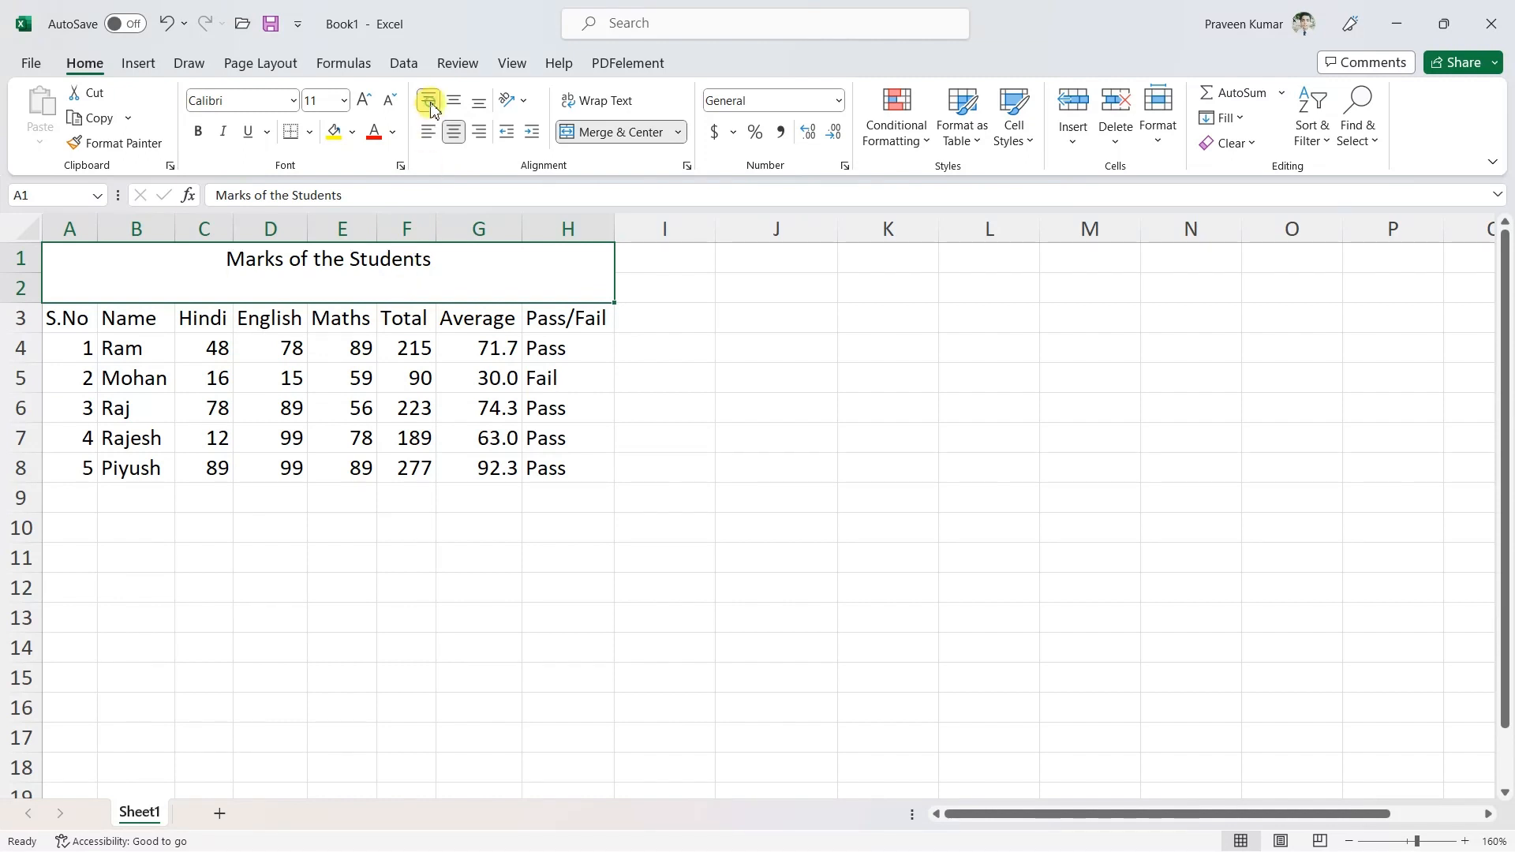
pyautogui.click(479, 111)
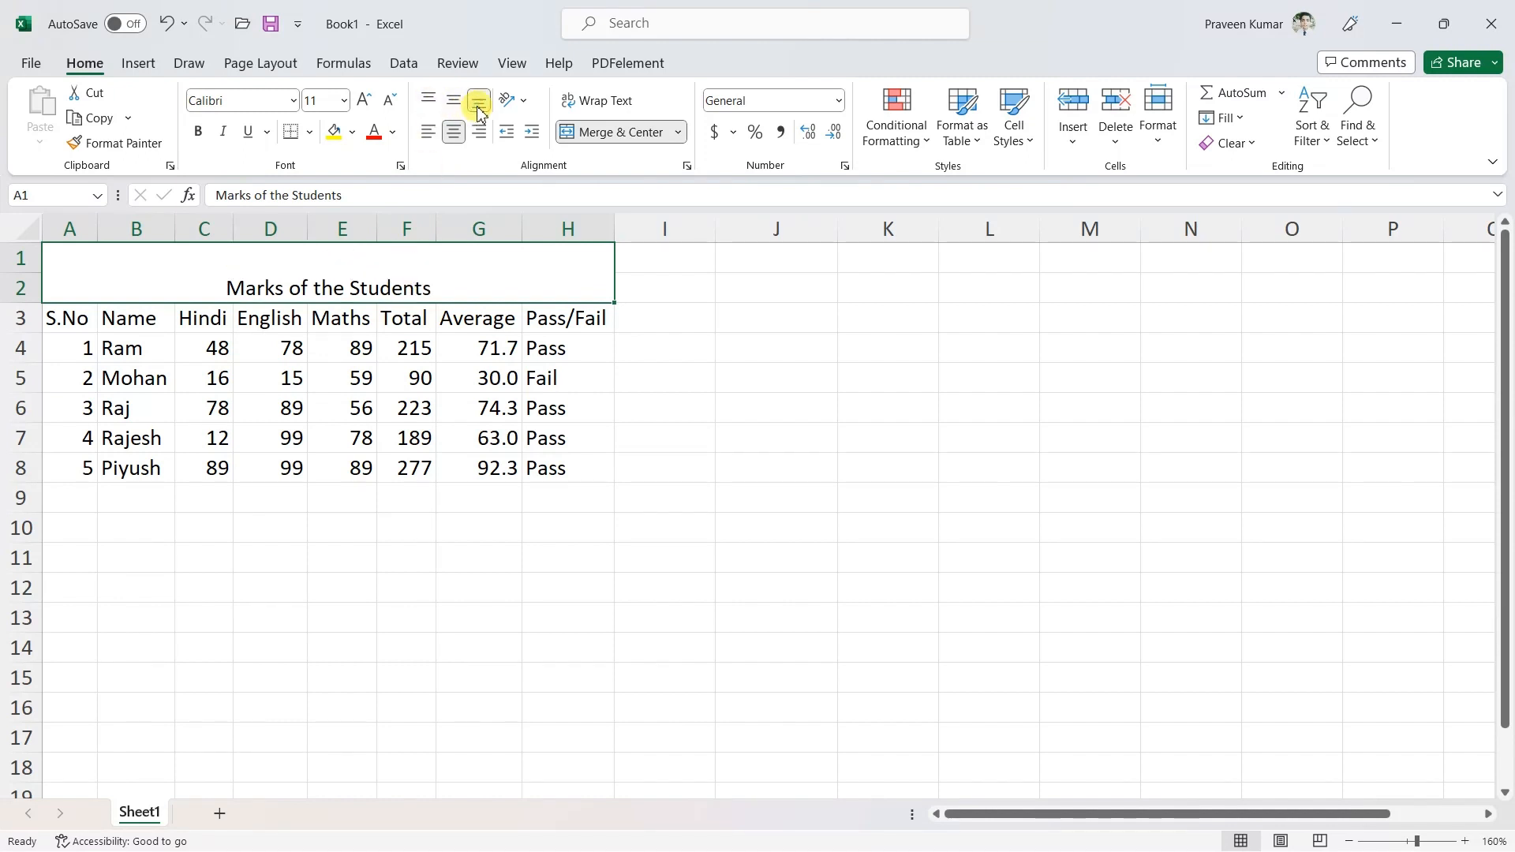
pyautogui.click(428, 135)
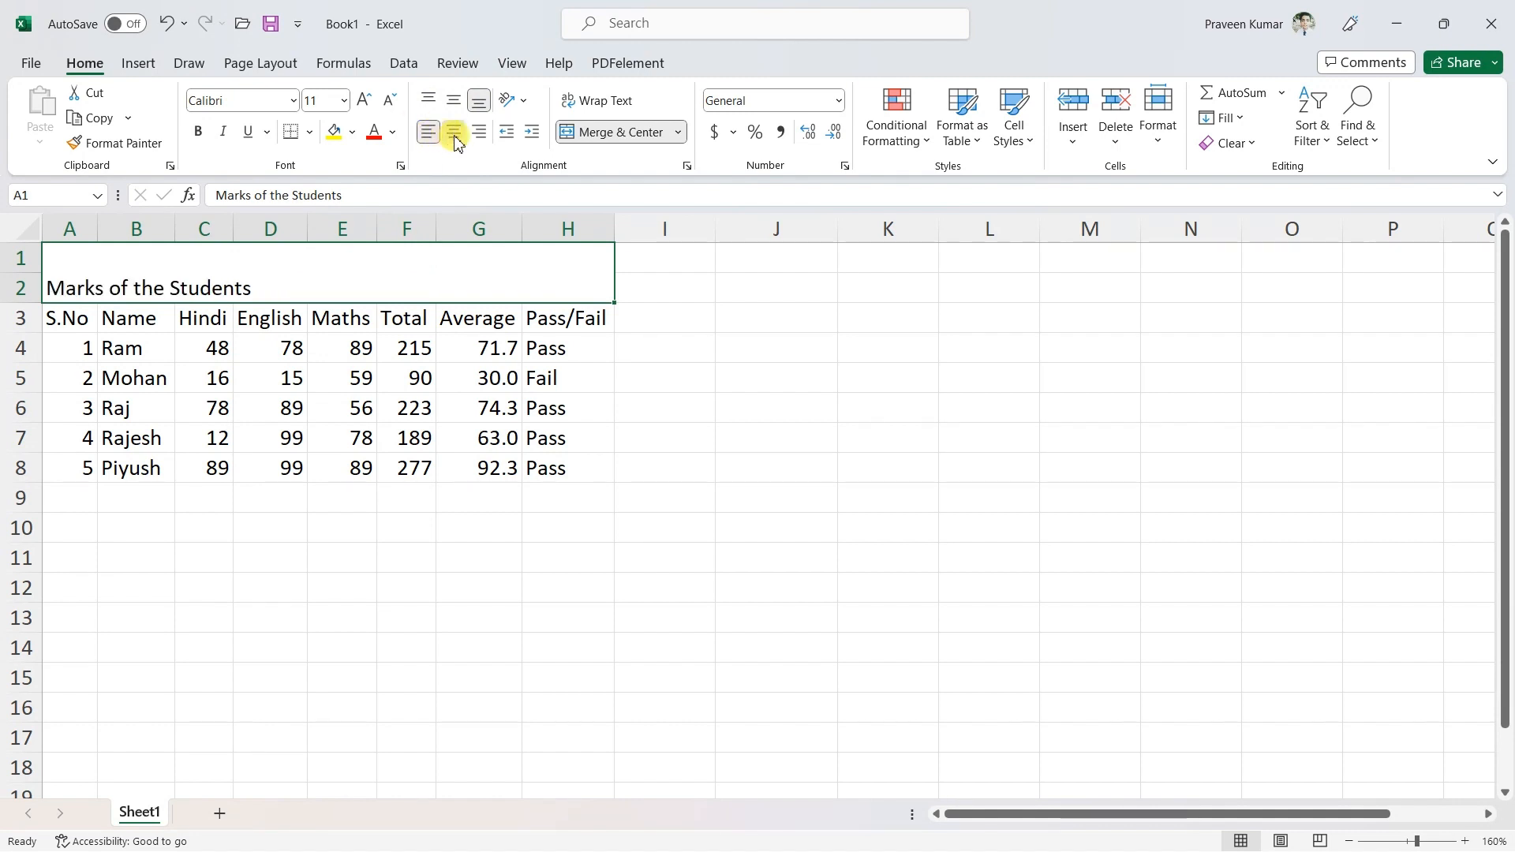
pyautogui.click(454, 133)
pyautogui.click(479, 133)
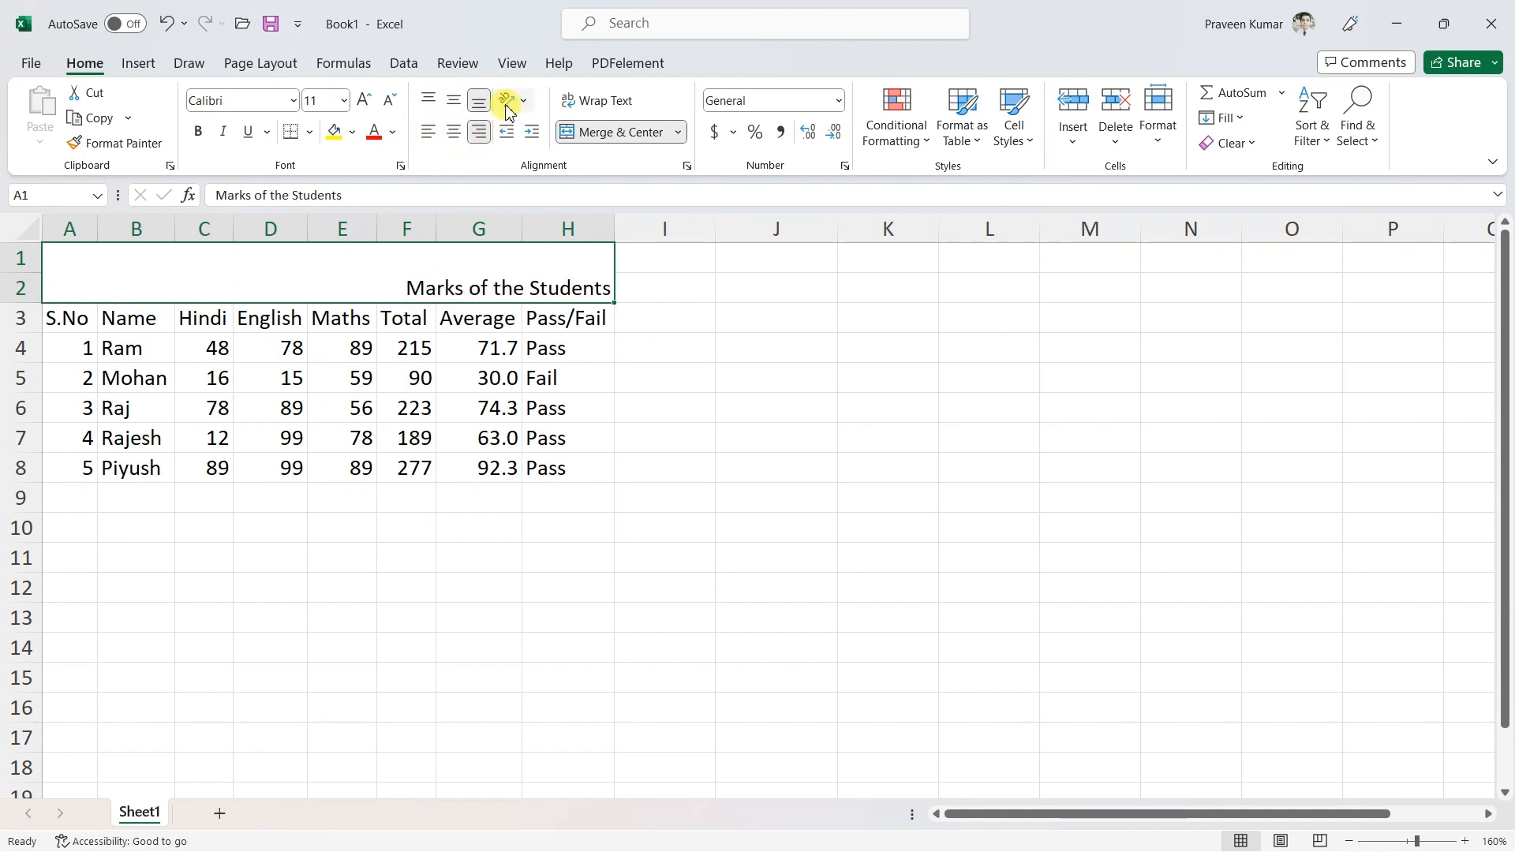
# Step: Try the Angle Clockwise and Vertical Text orientations on the merged title, with middle vertical alignment
pyautogui.click(509, 111)
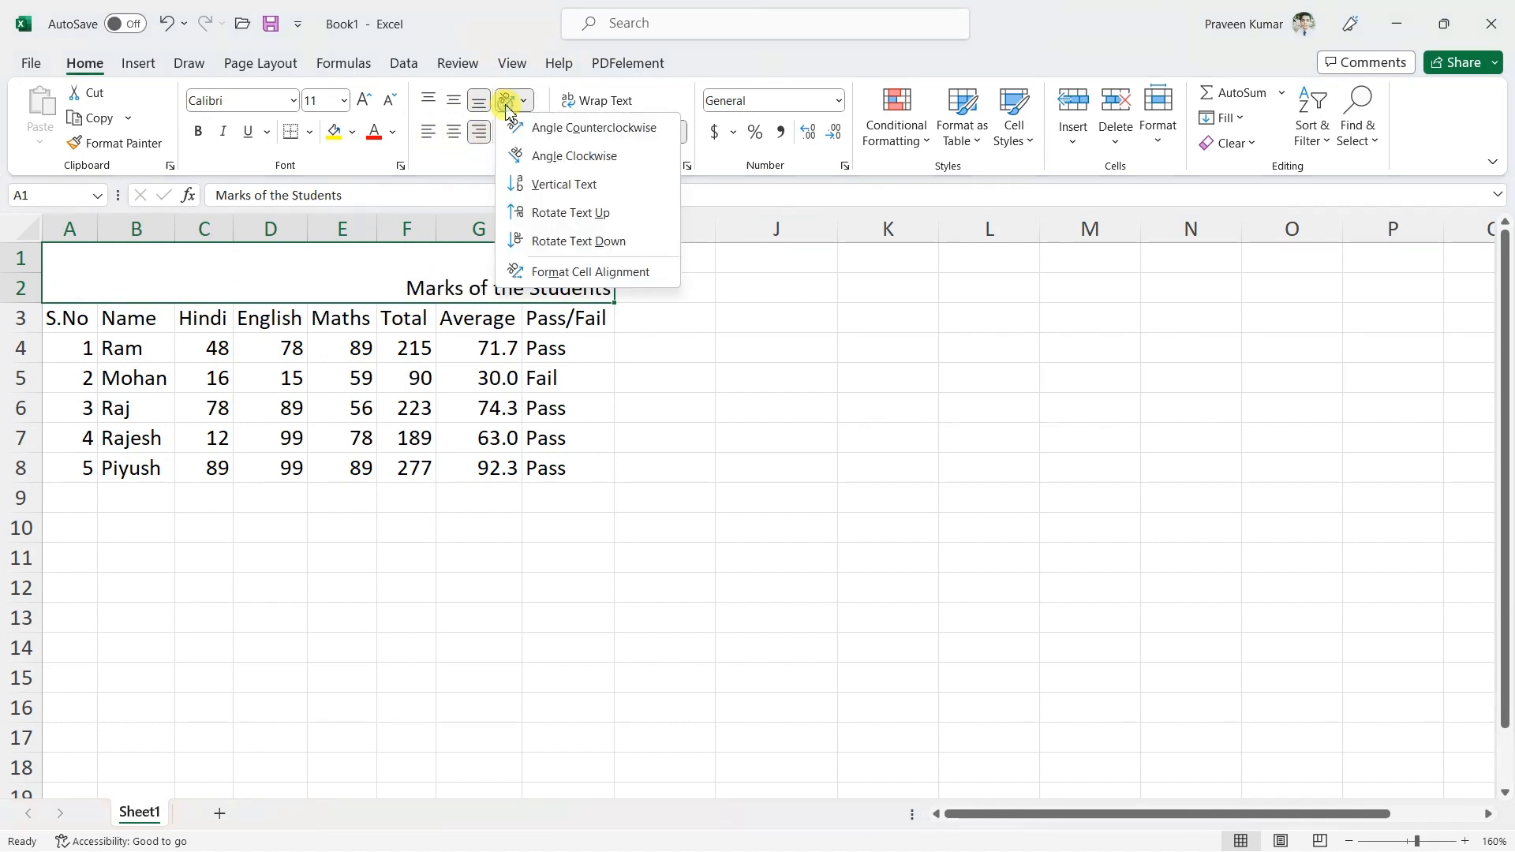
pyautogui.click(536, 157)
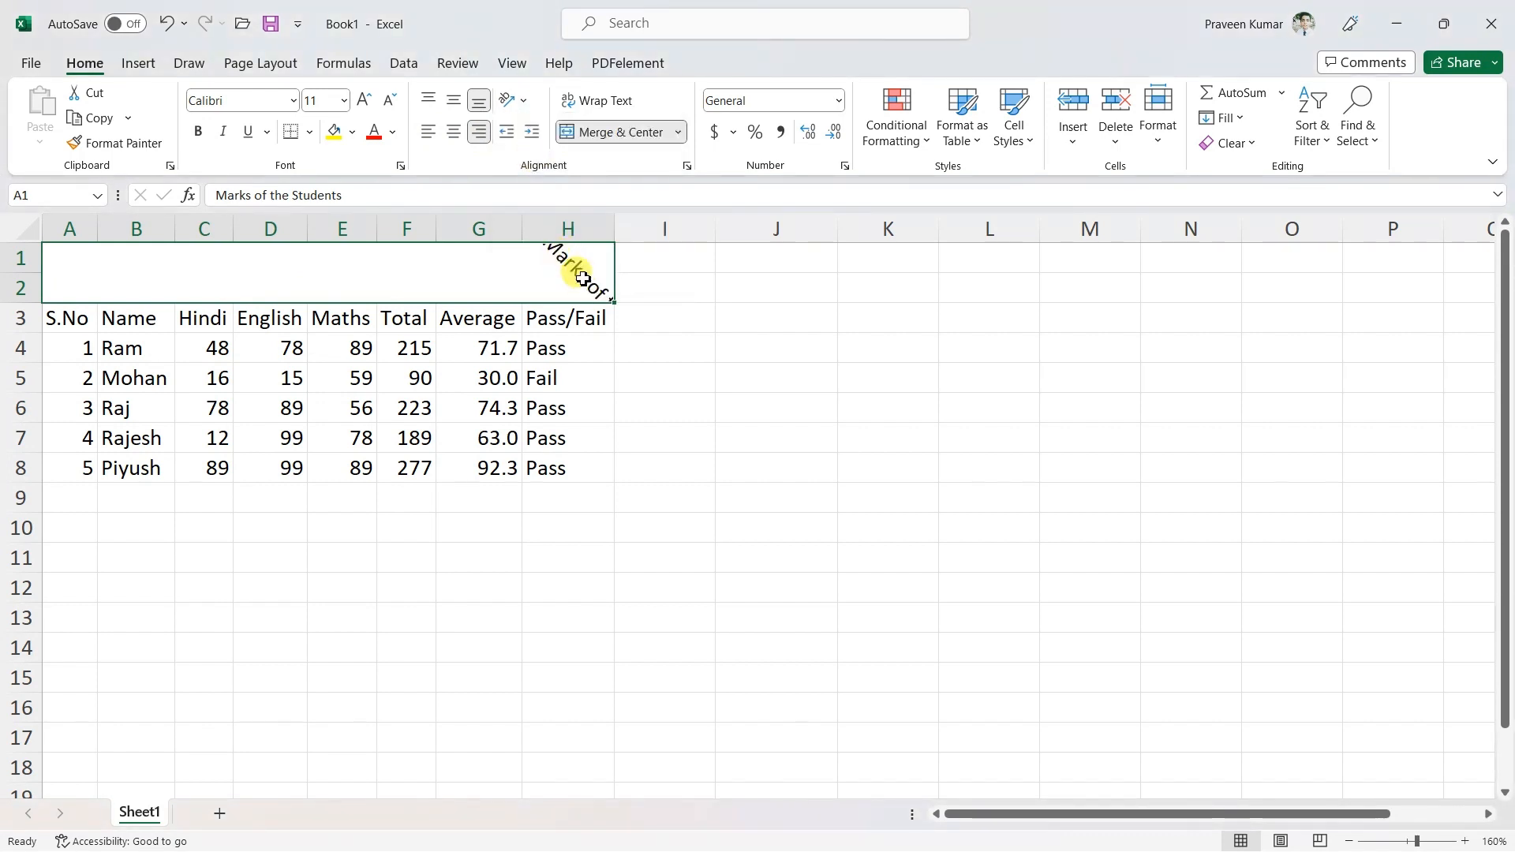
pyautogui.click(509, 101)
pyautogui.click(561, 182)
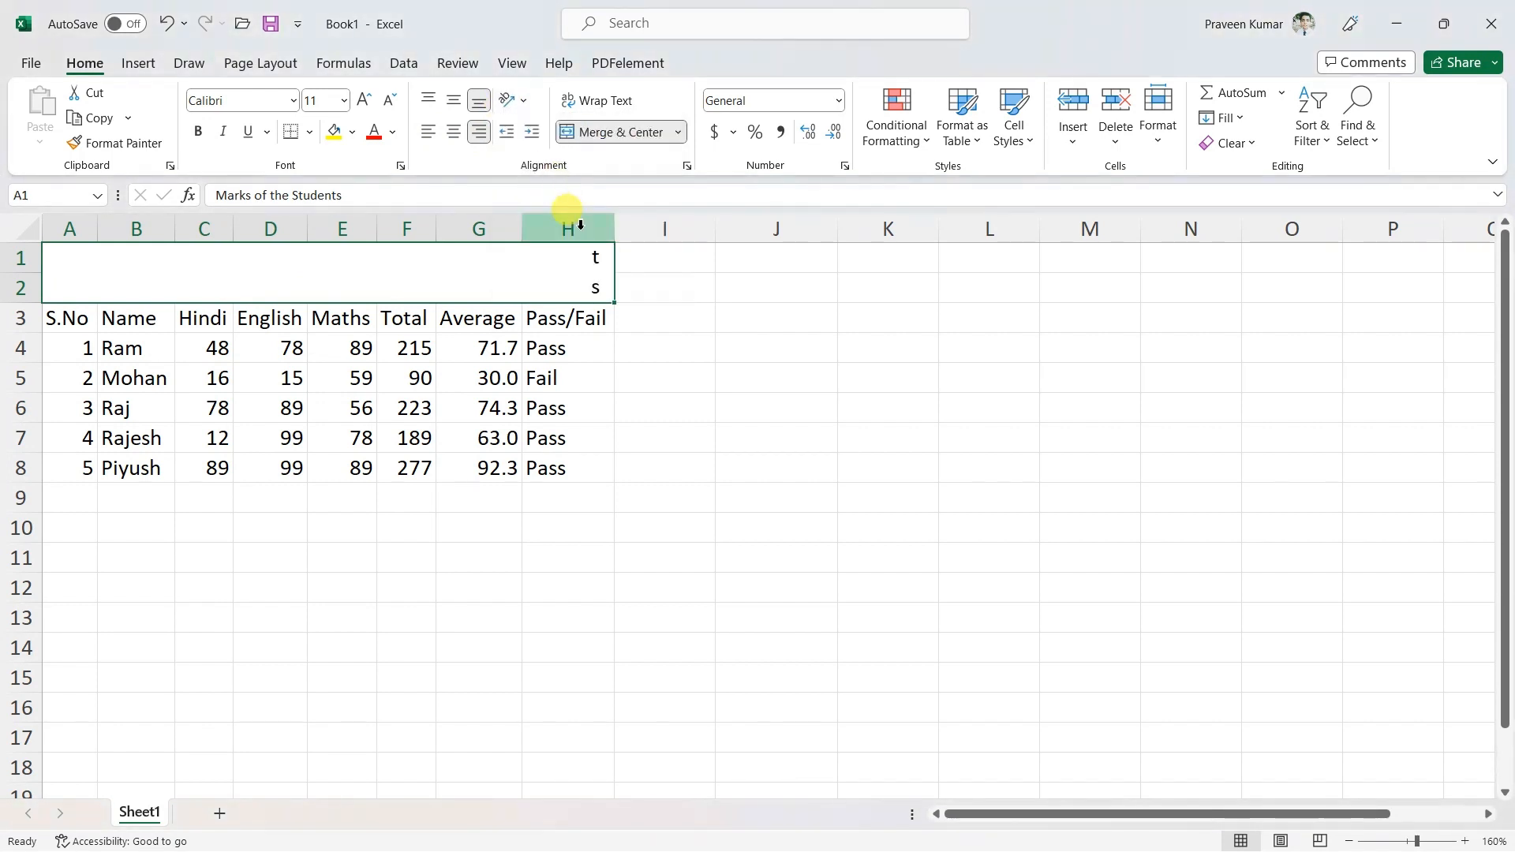
pyautogui.click(511, 100)
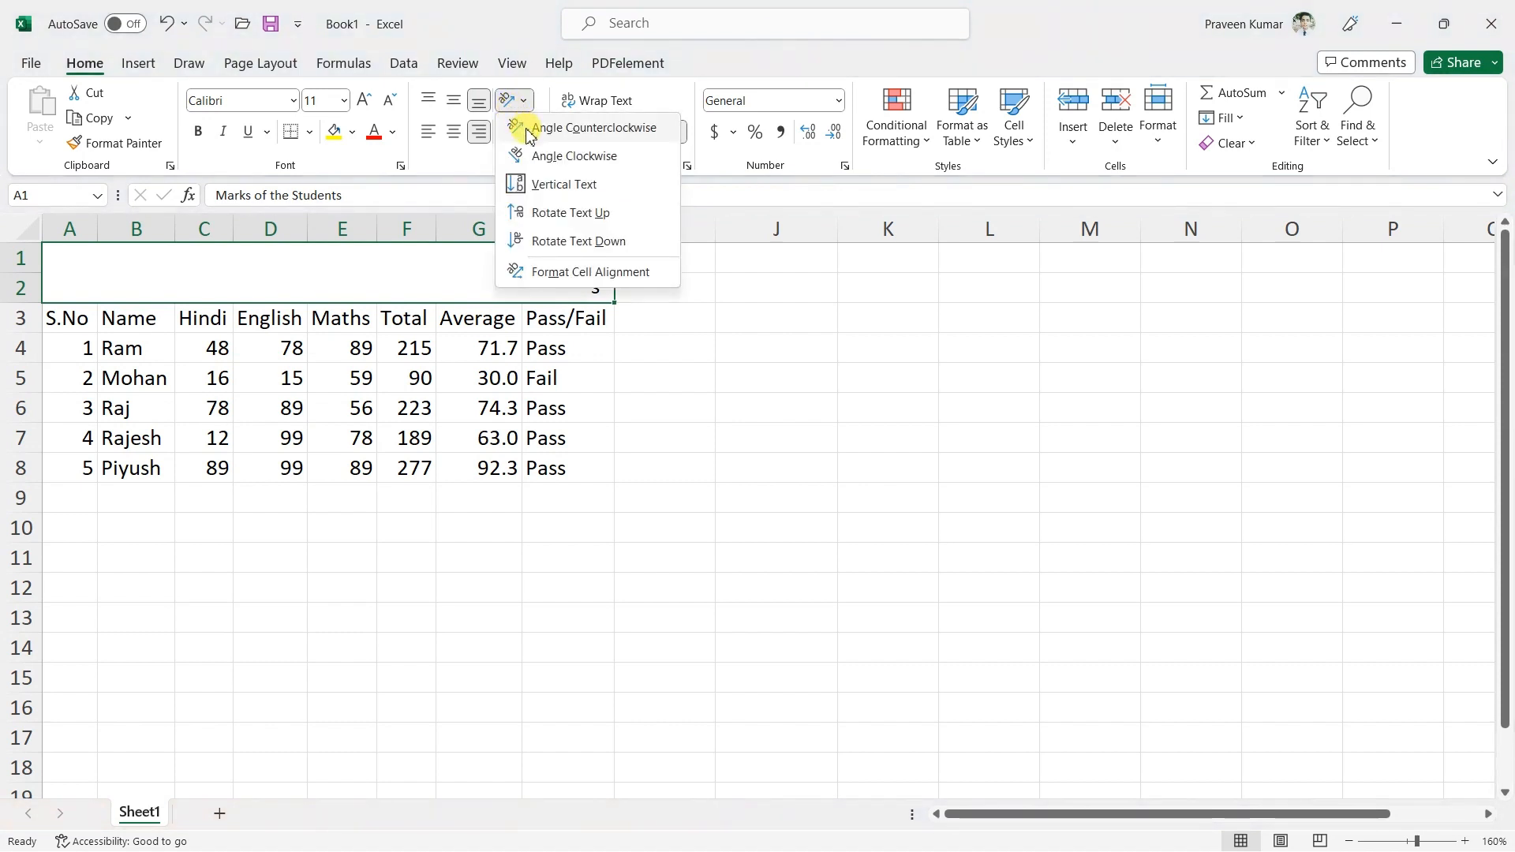
pyautogui.click(509, 100)
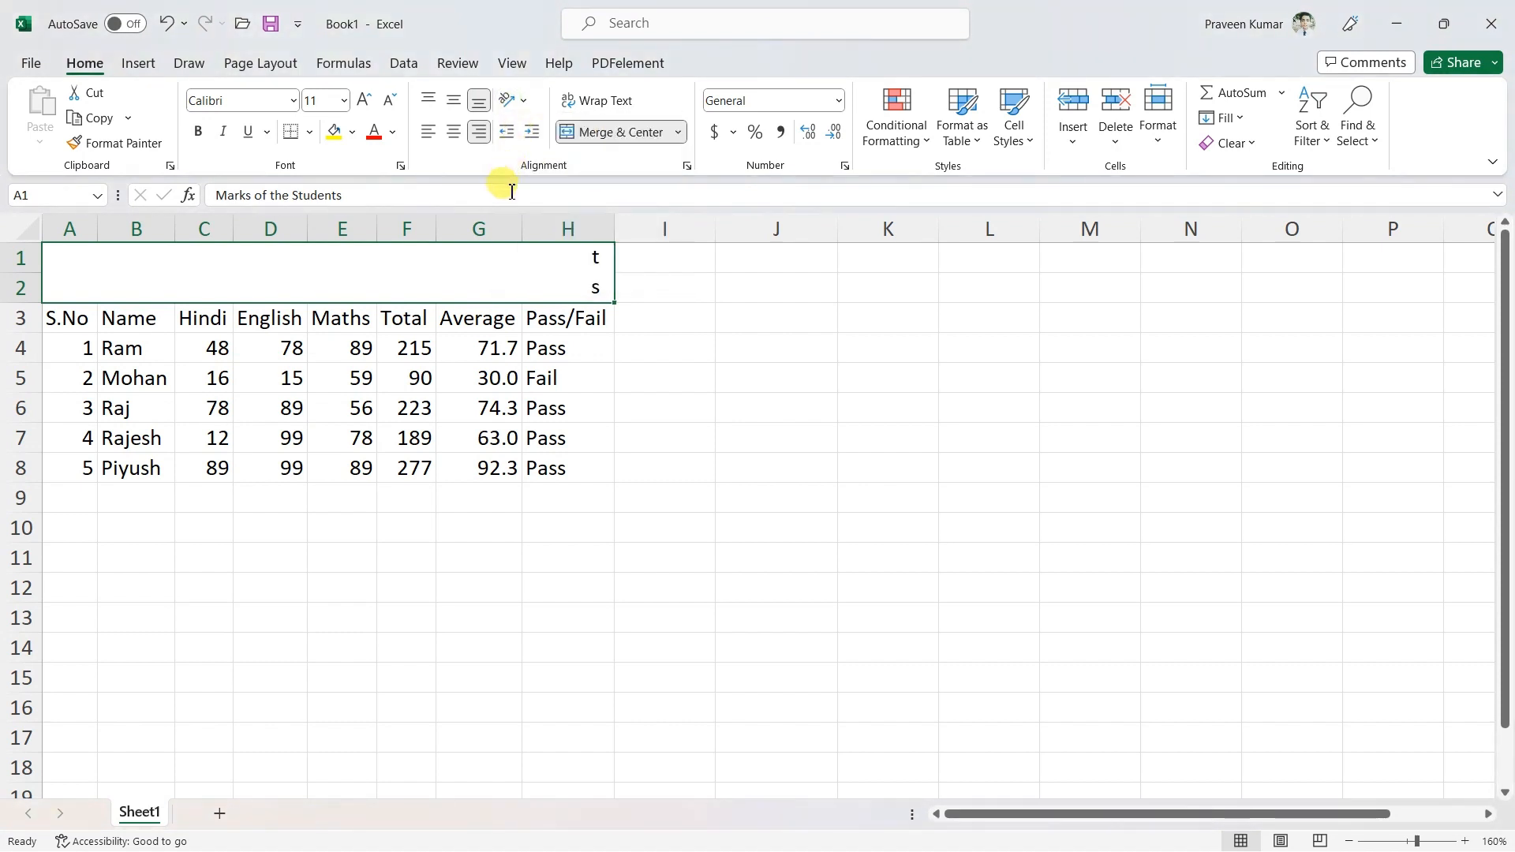
pyautogui.click(454, 100)
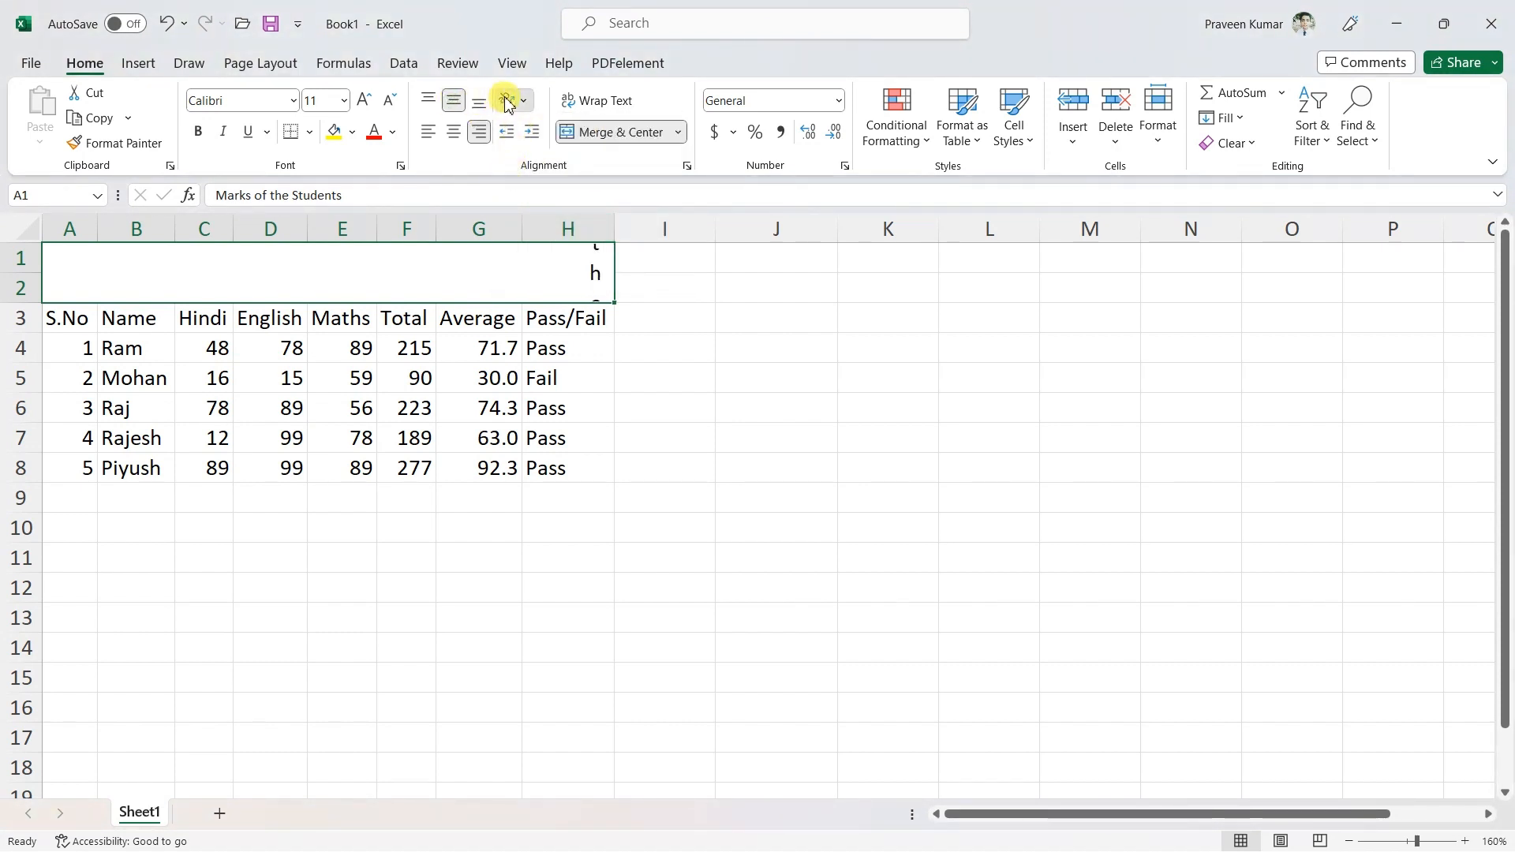
pyautogui.click(509, 100)
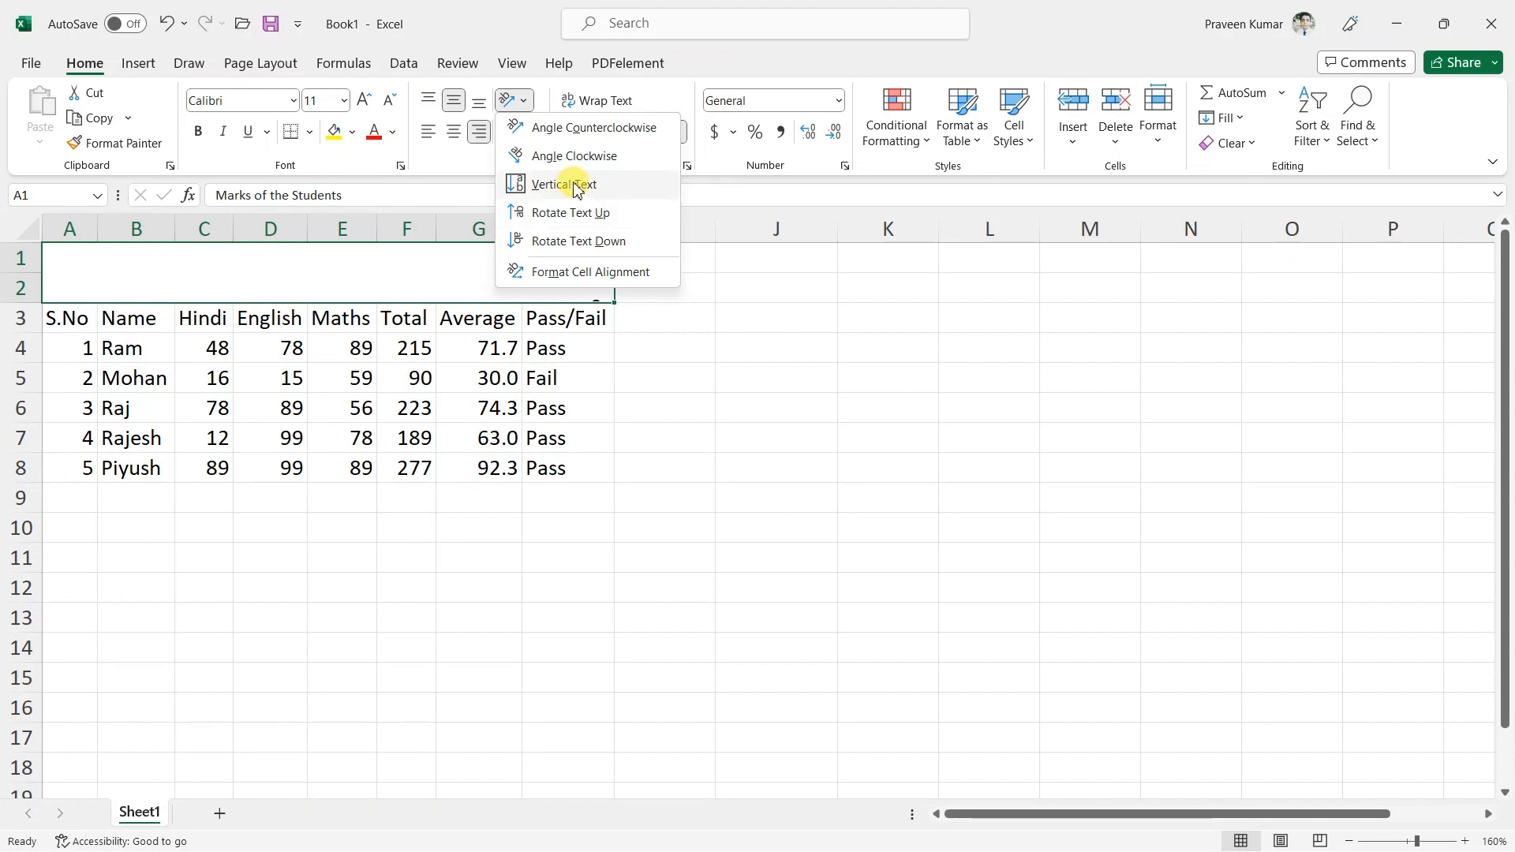
pyautogui.press('Escape')
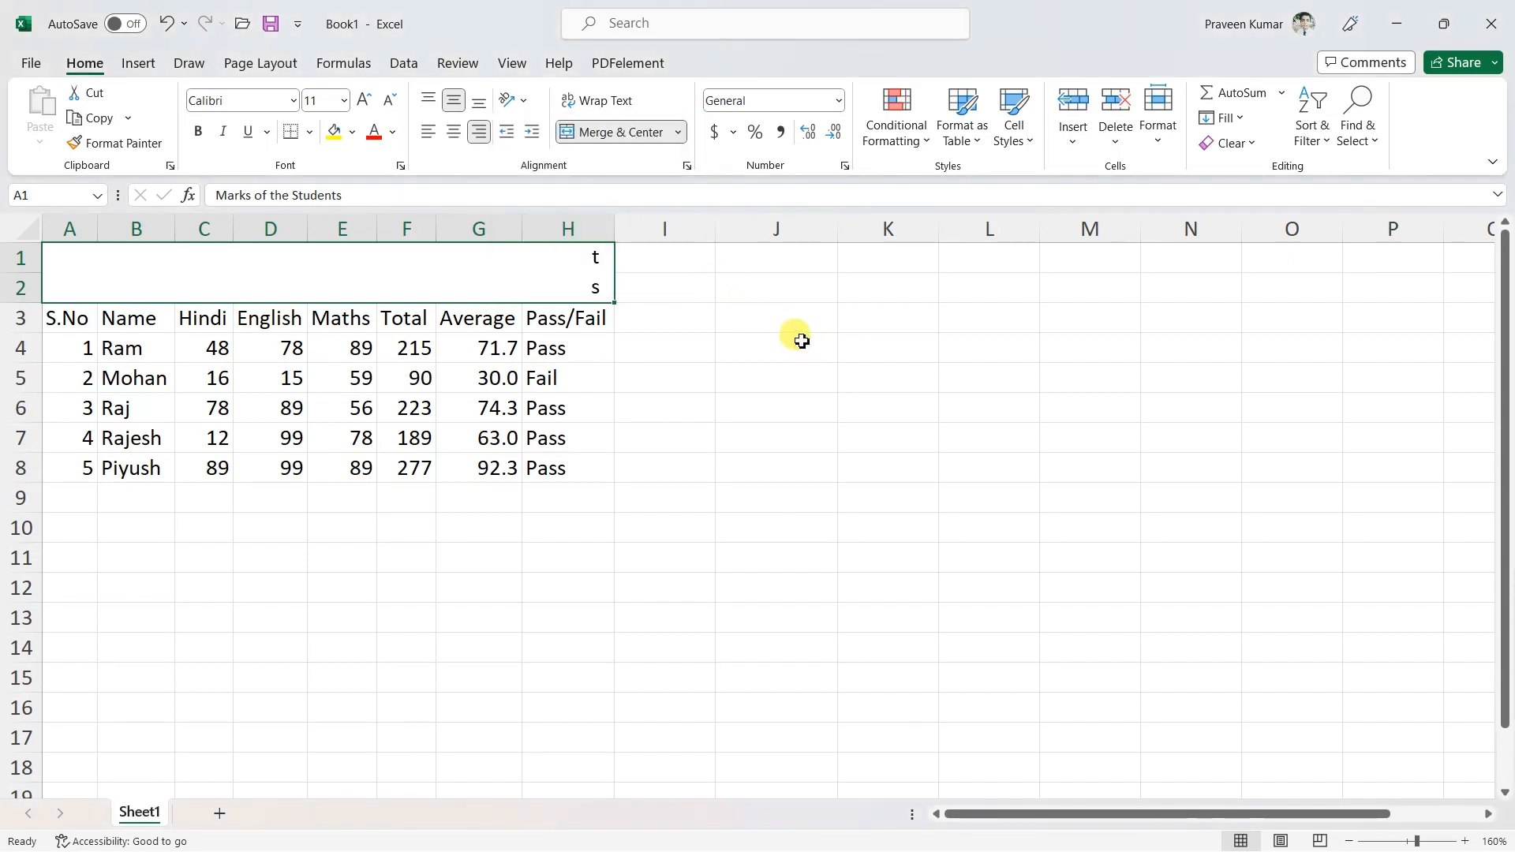
# Step: Undo the title's recent orientation and alignment changes, and middle-align it vertically
pyautogui.hotkey('ctrl', 'z')
pyautogui.hotkey('ctrl', 'z')
pyautogui.hotkey('ctrl', 'z')
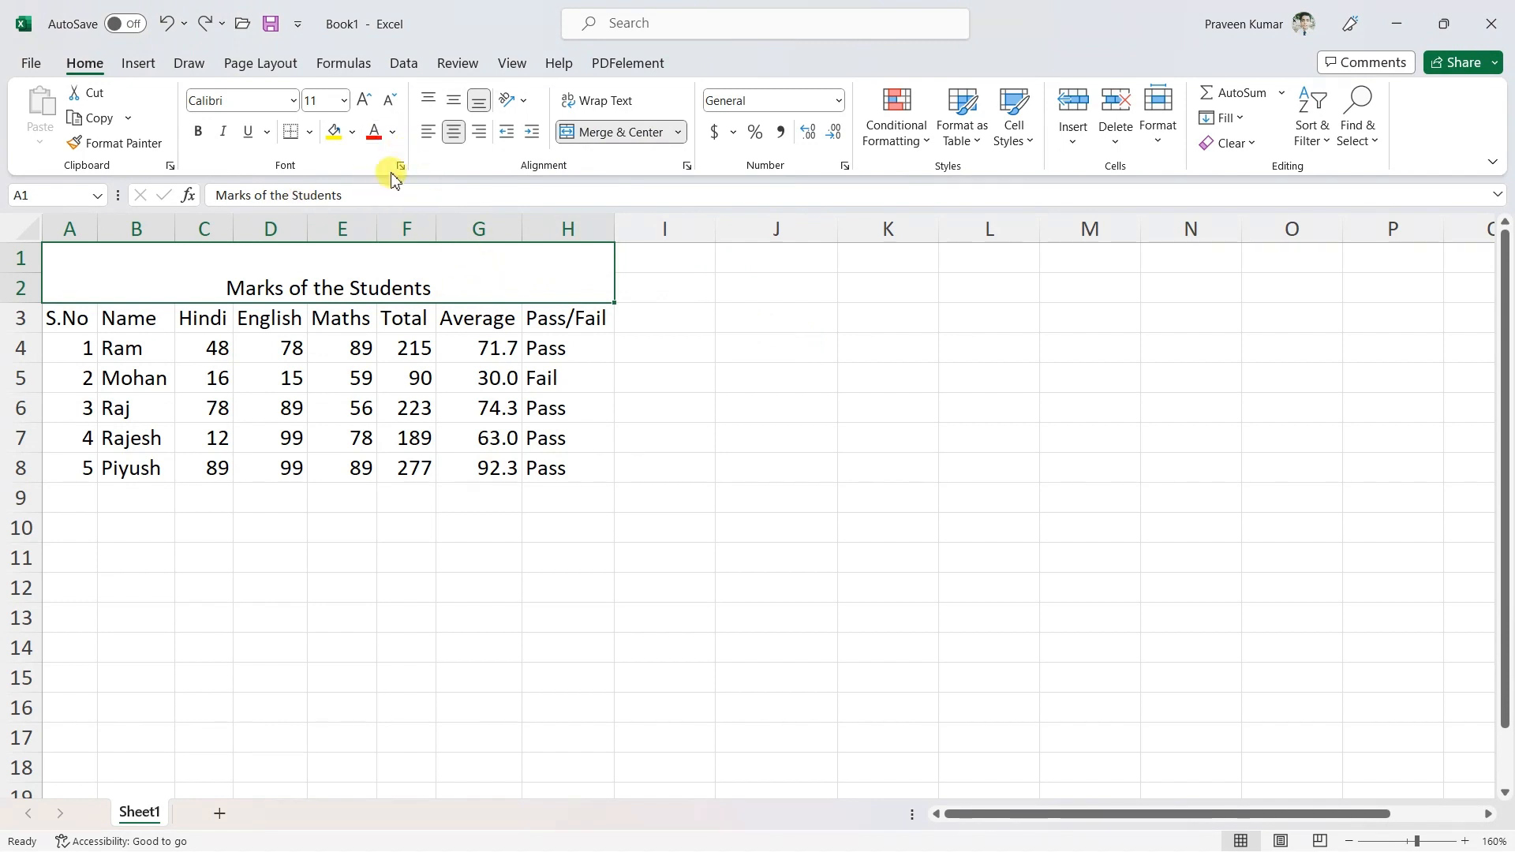
pyautogui.click(455, 102)
pyautogui.click(770, 438)
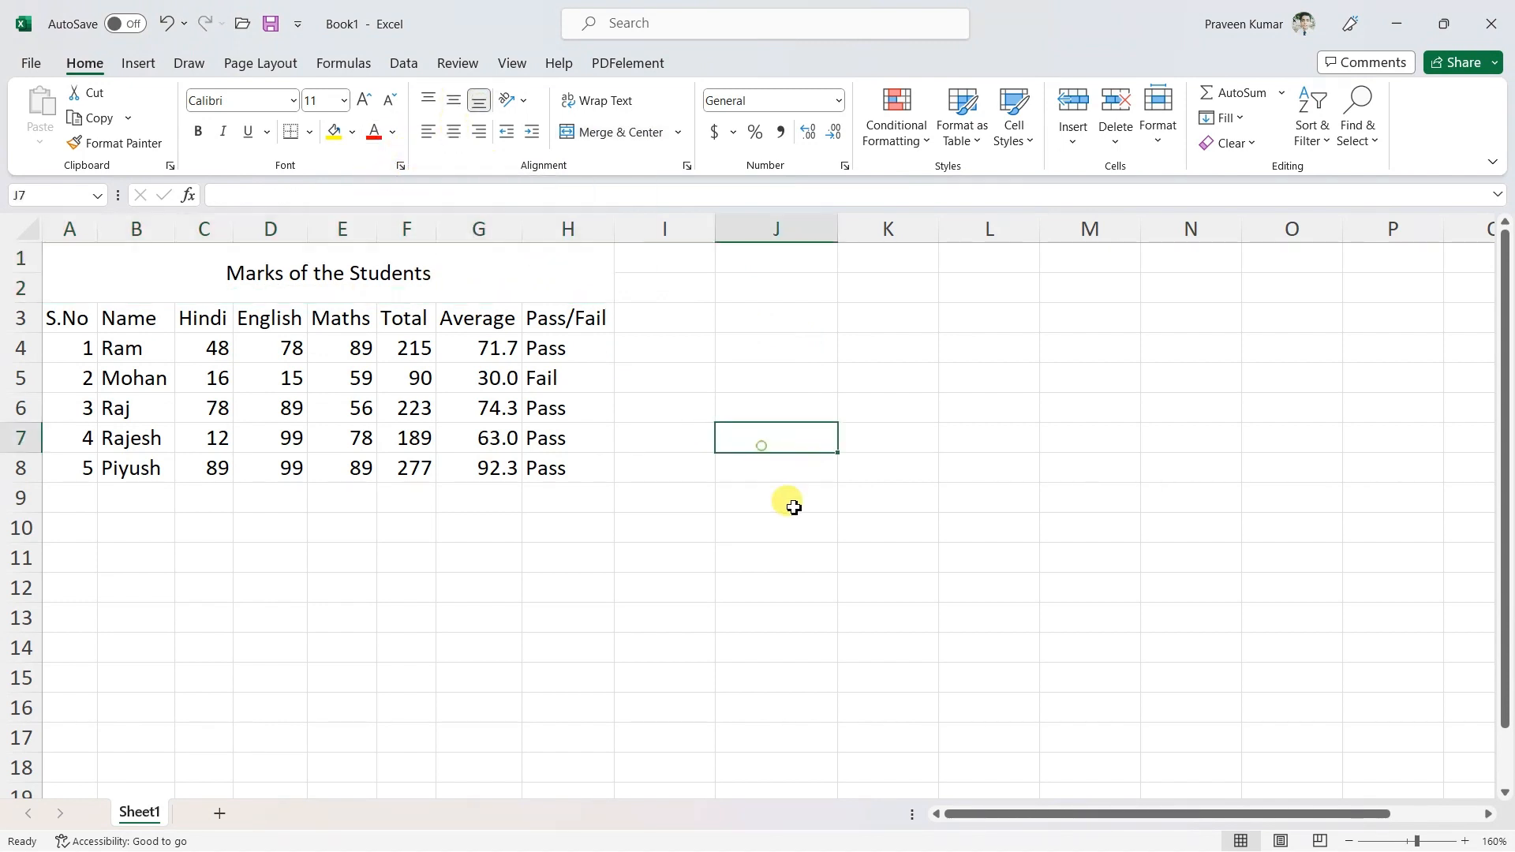
# Step: Fill the merged title with light blue and make its text green and bold
pyautogui.click(96, 260)
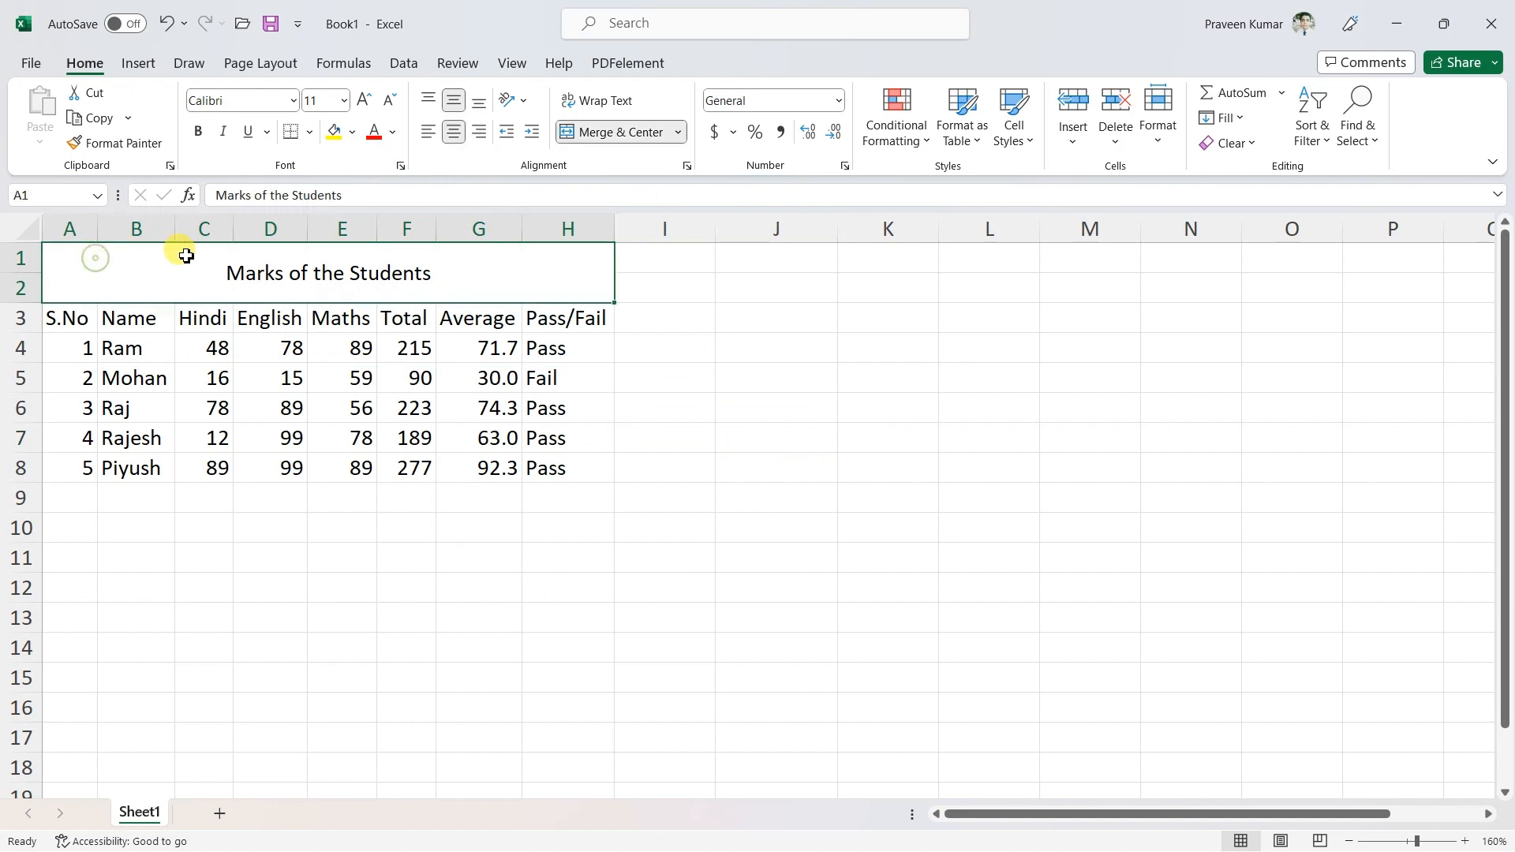
pyautogui.click(352, 132)
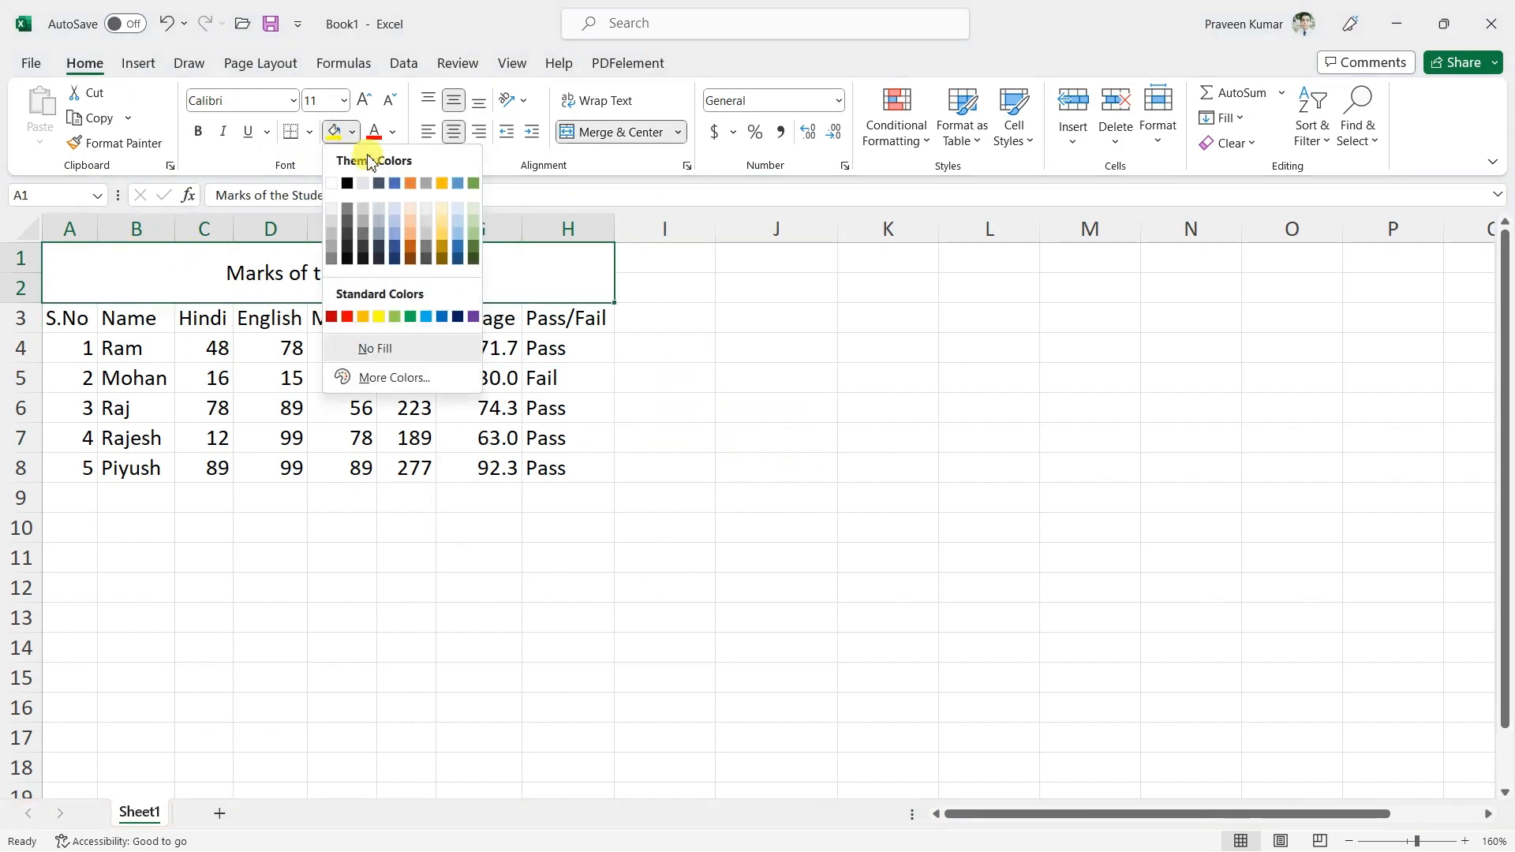
pyautogui.click(397, 224)
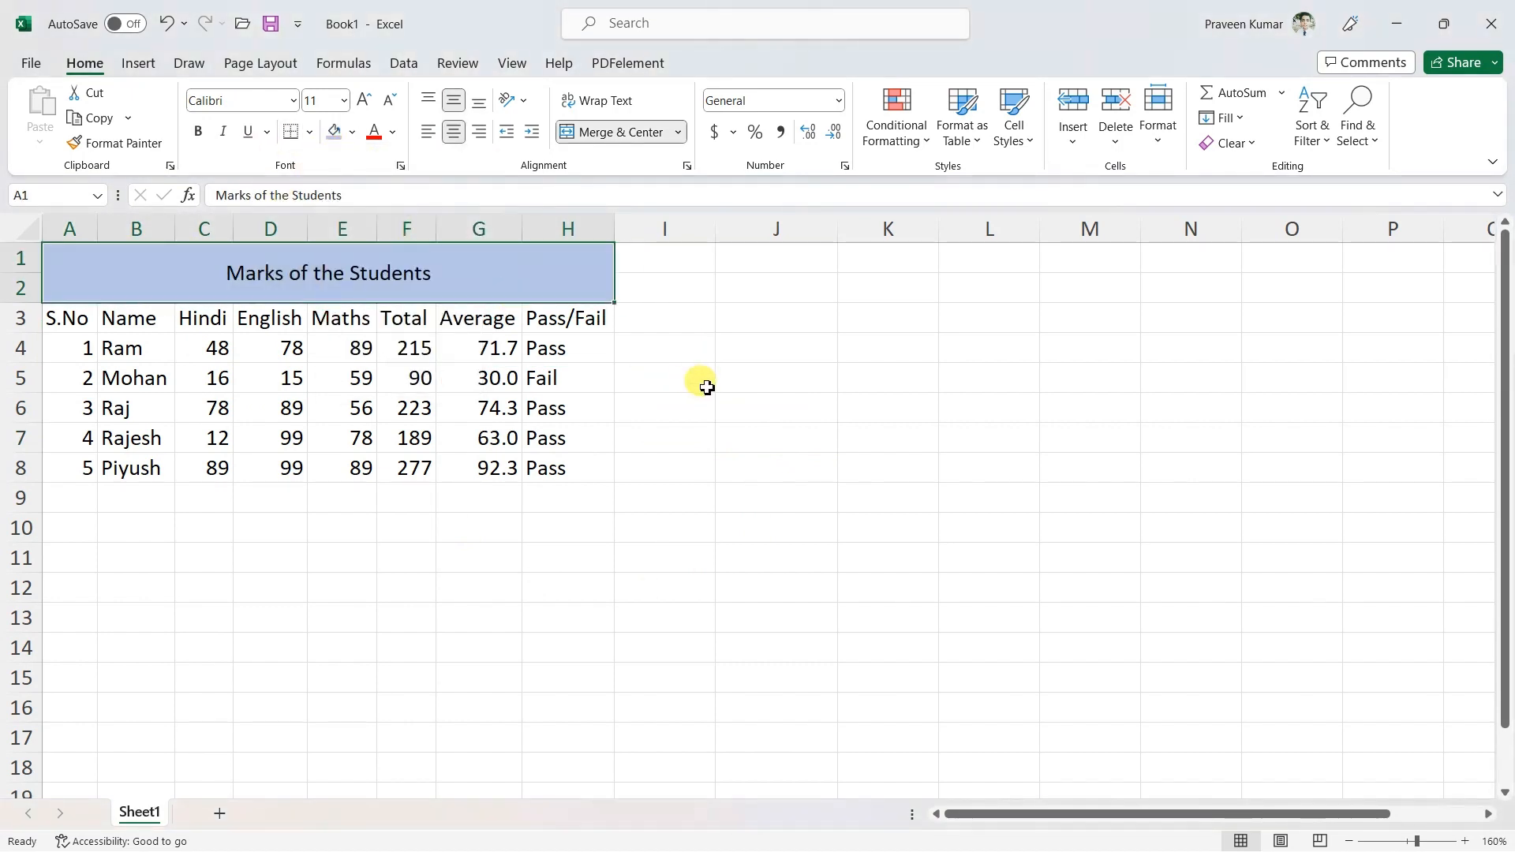
pyautogui.click(392, 134)
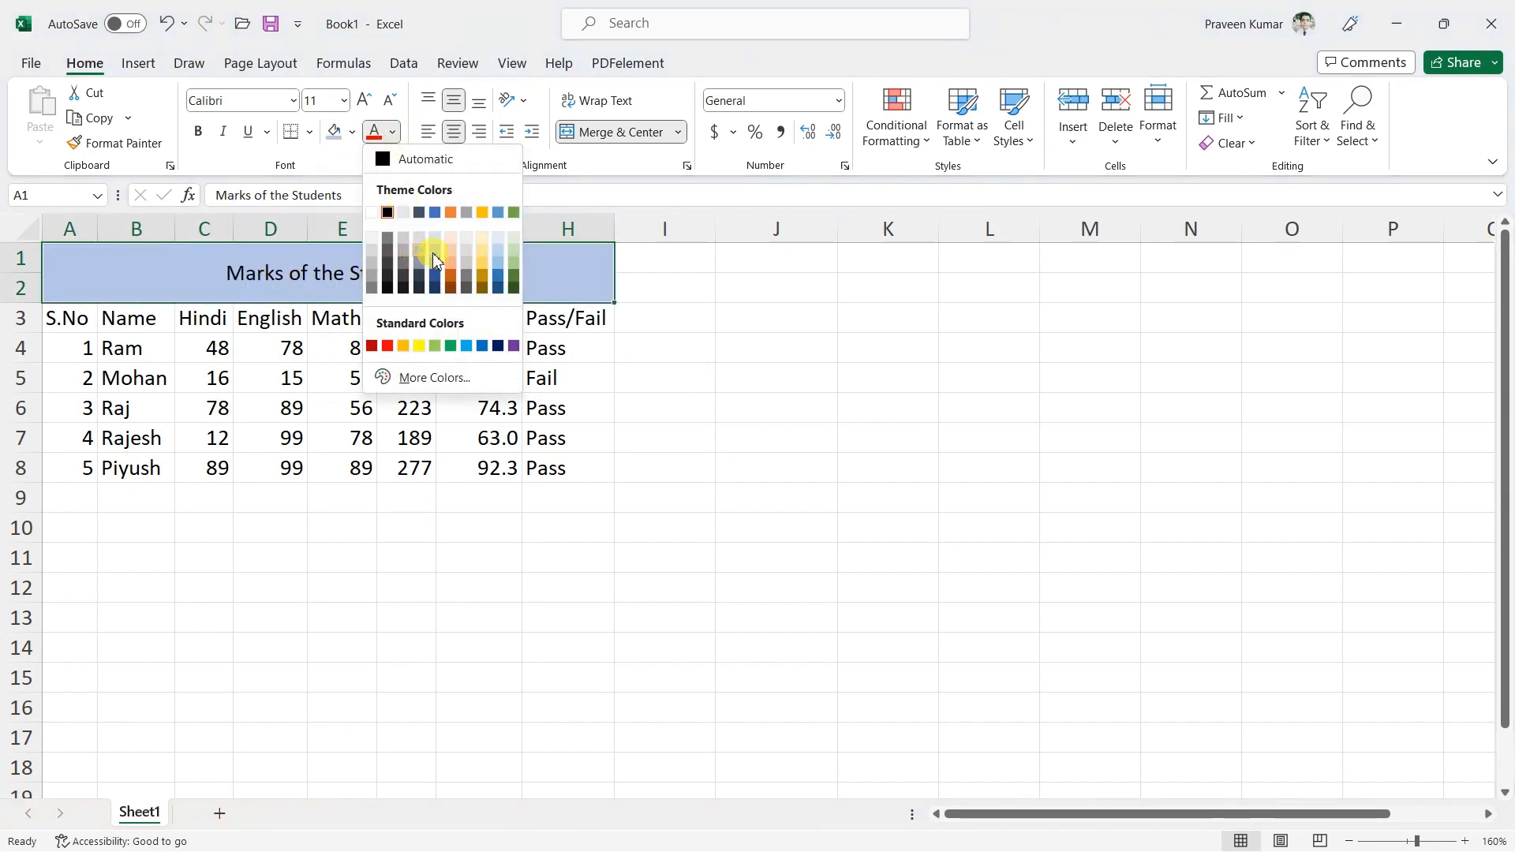
pyautogui.click(514, 274)
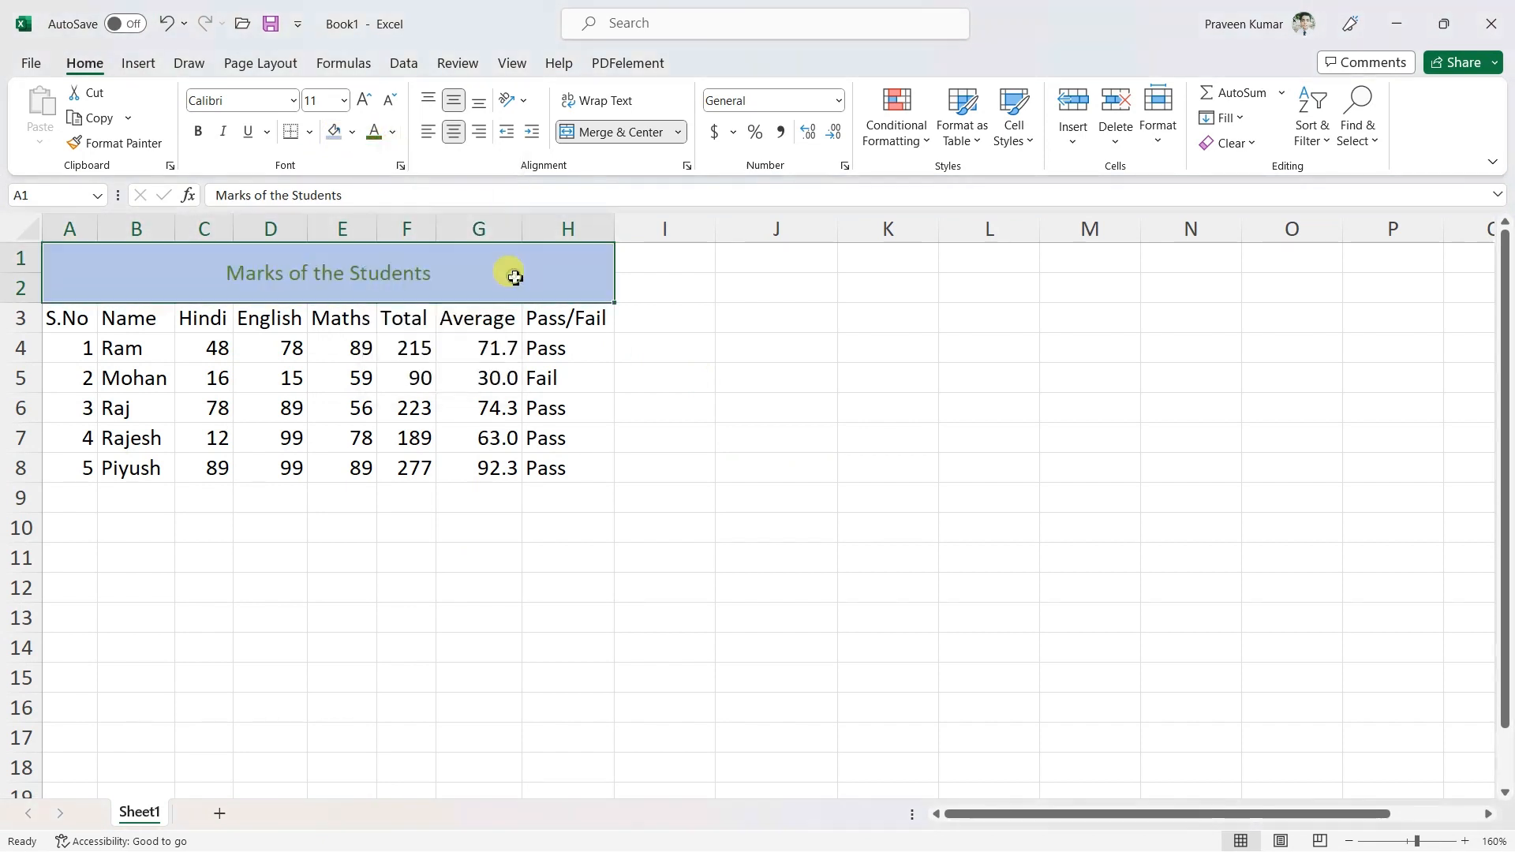
pyautogui.click(198, 131)
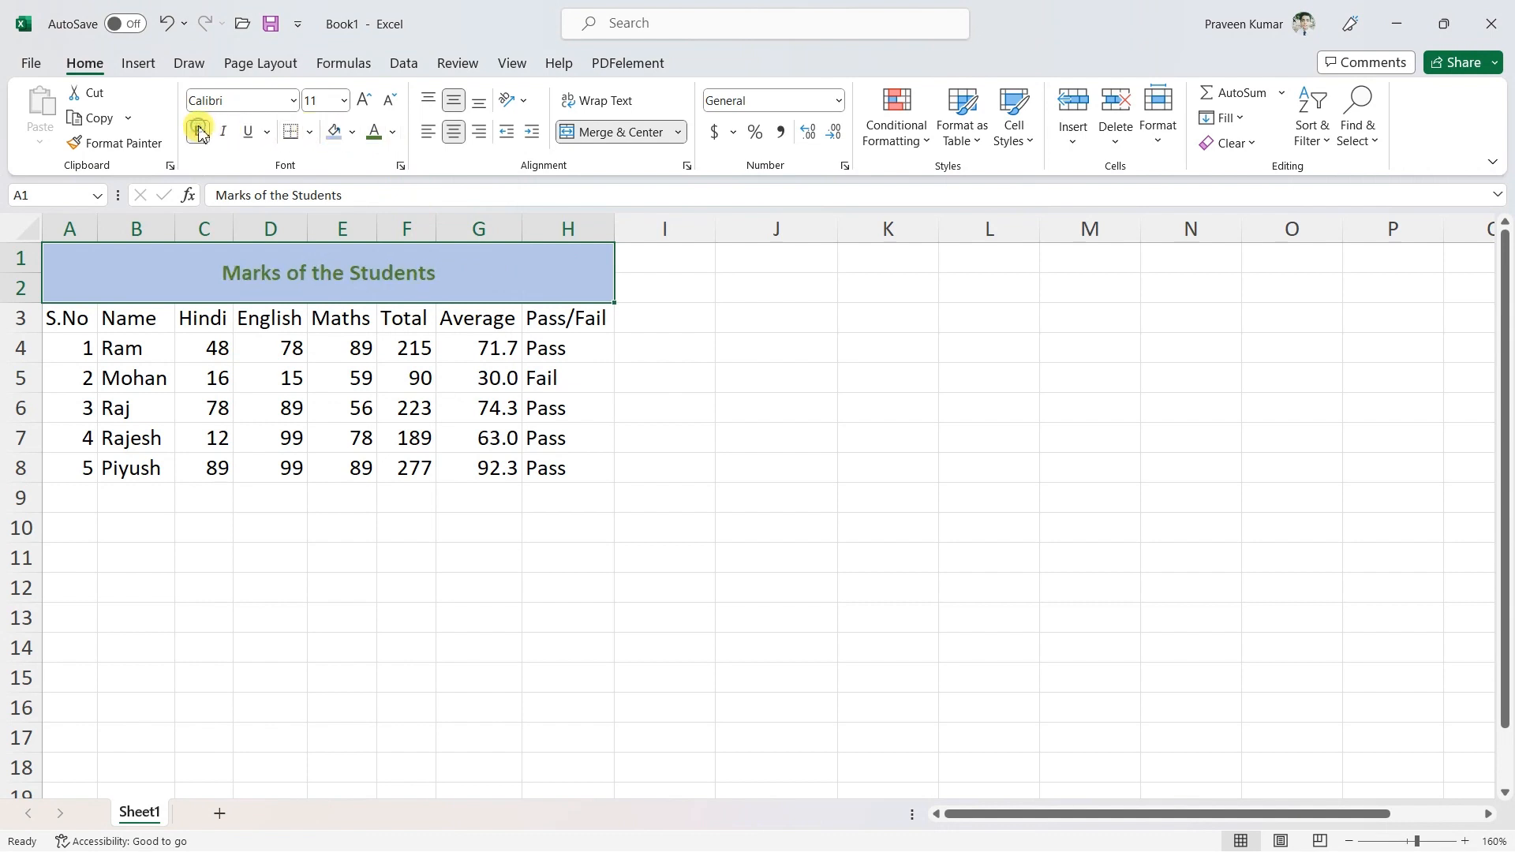
pyautogui.click(759, 494)
# Step: Convert the marks range A3:H8 into a table with headers
pyautogui.moveTo(54, 316); pyautogui.dragTo(561, 325)
pyautogui.click(478, 558)
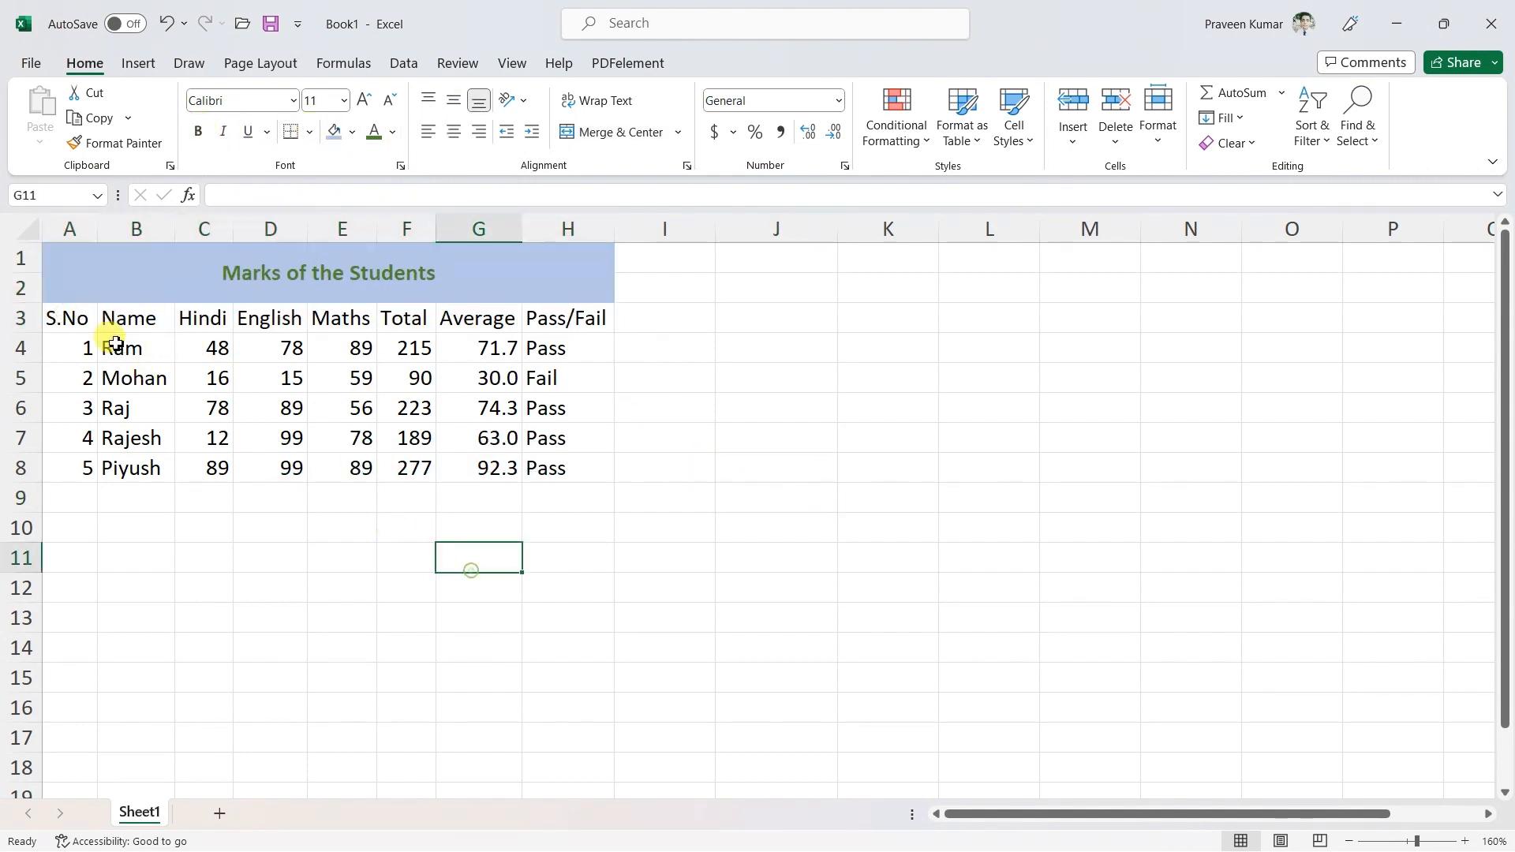
pyautogui.moveTo(58, 318); pyautogui.dragTo(570, 466)
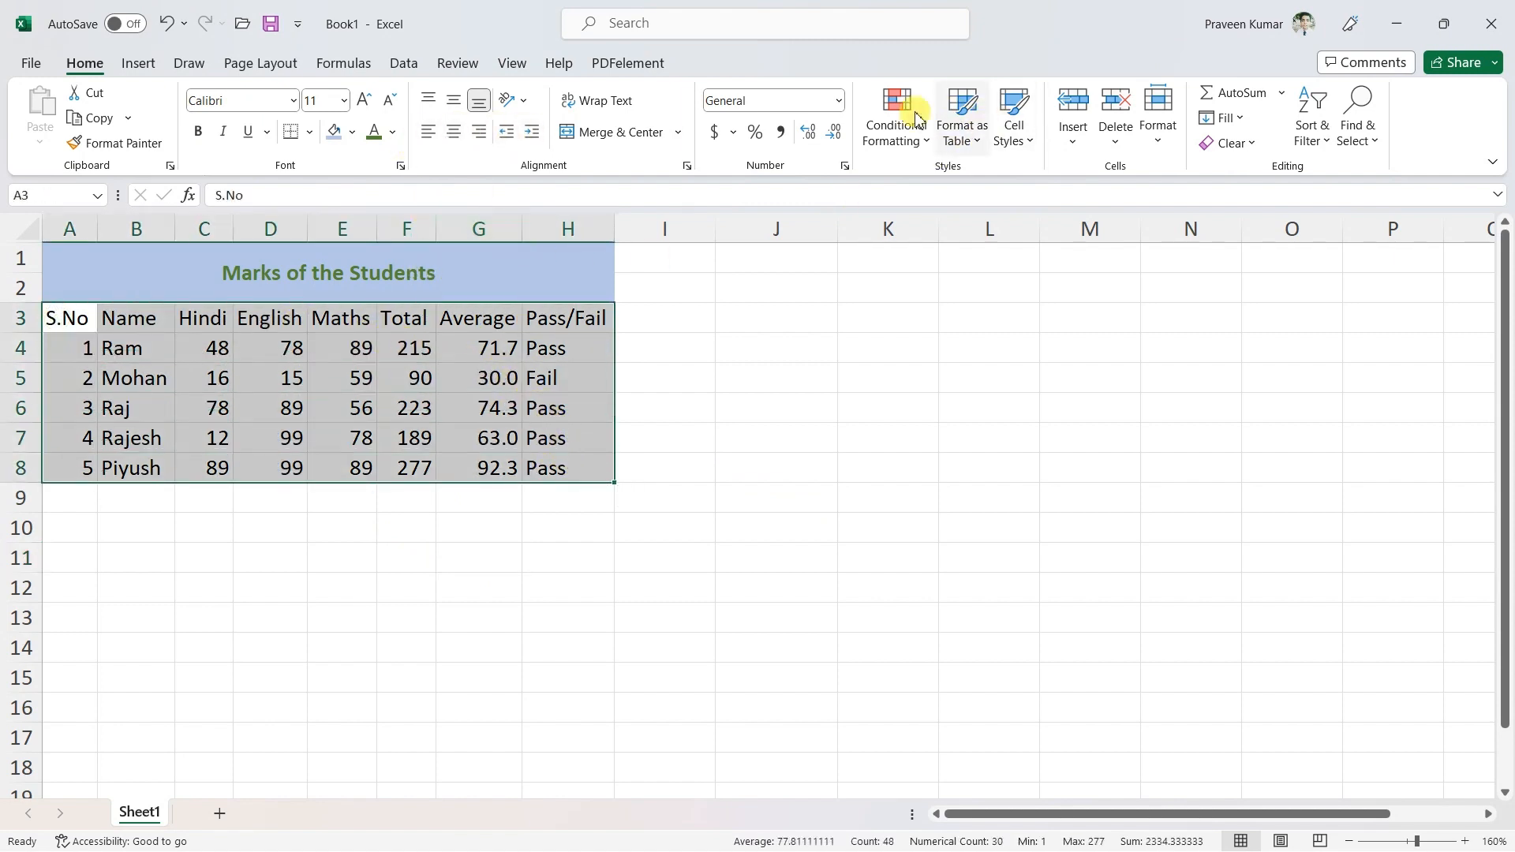
pyautogui.click(138, 63)
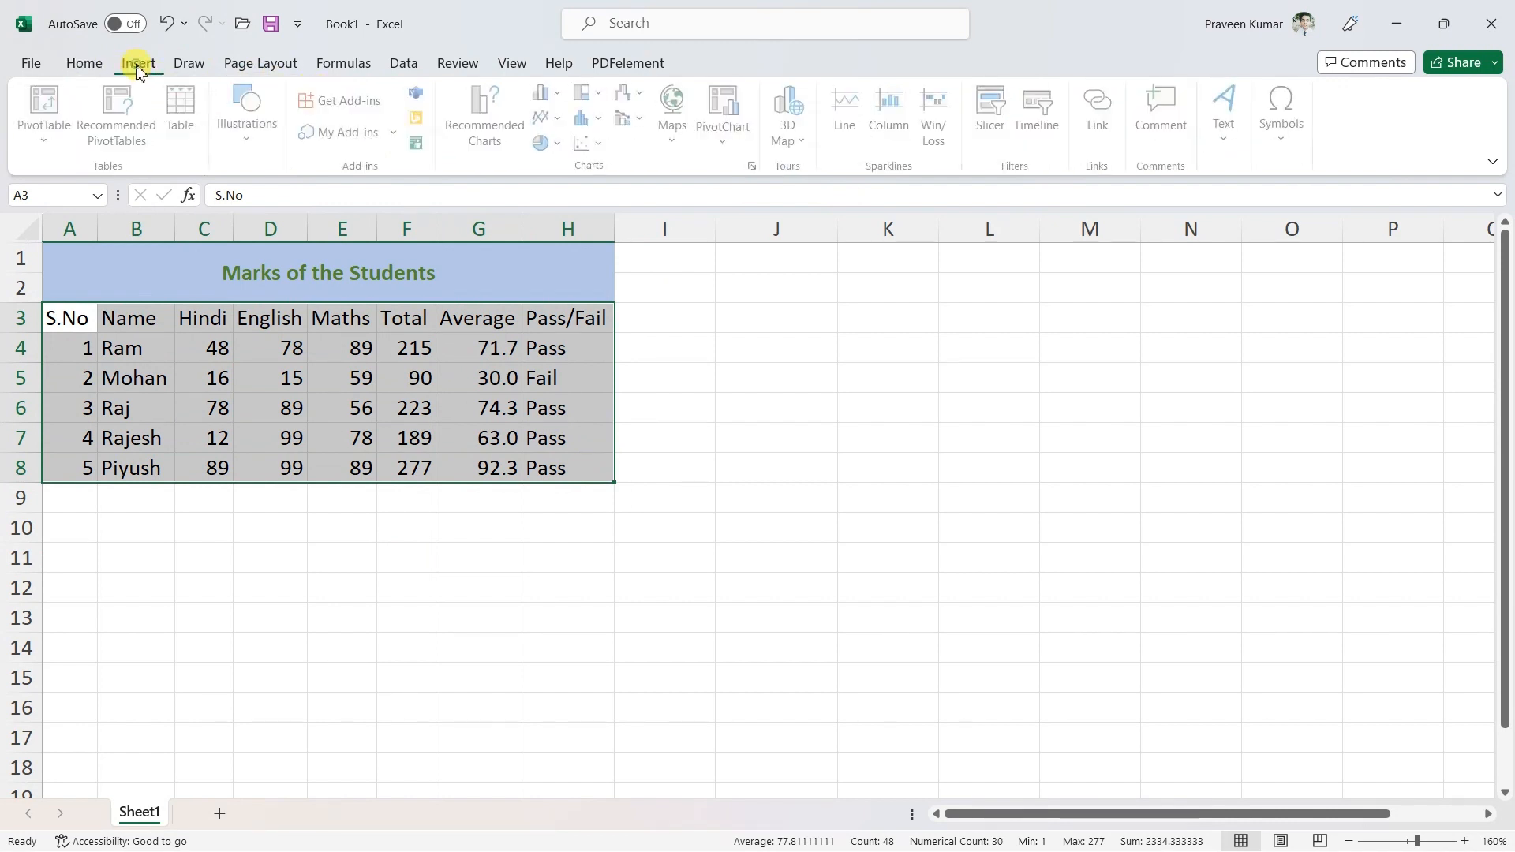
pyautogui.click(187, 109)
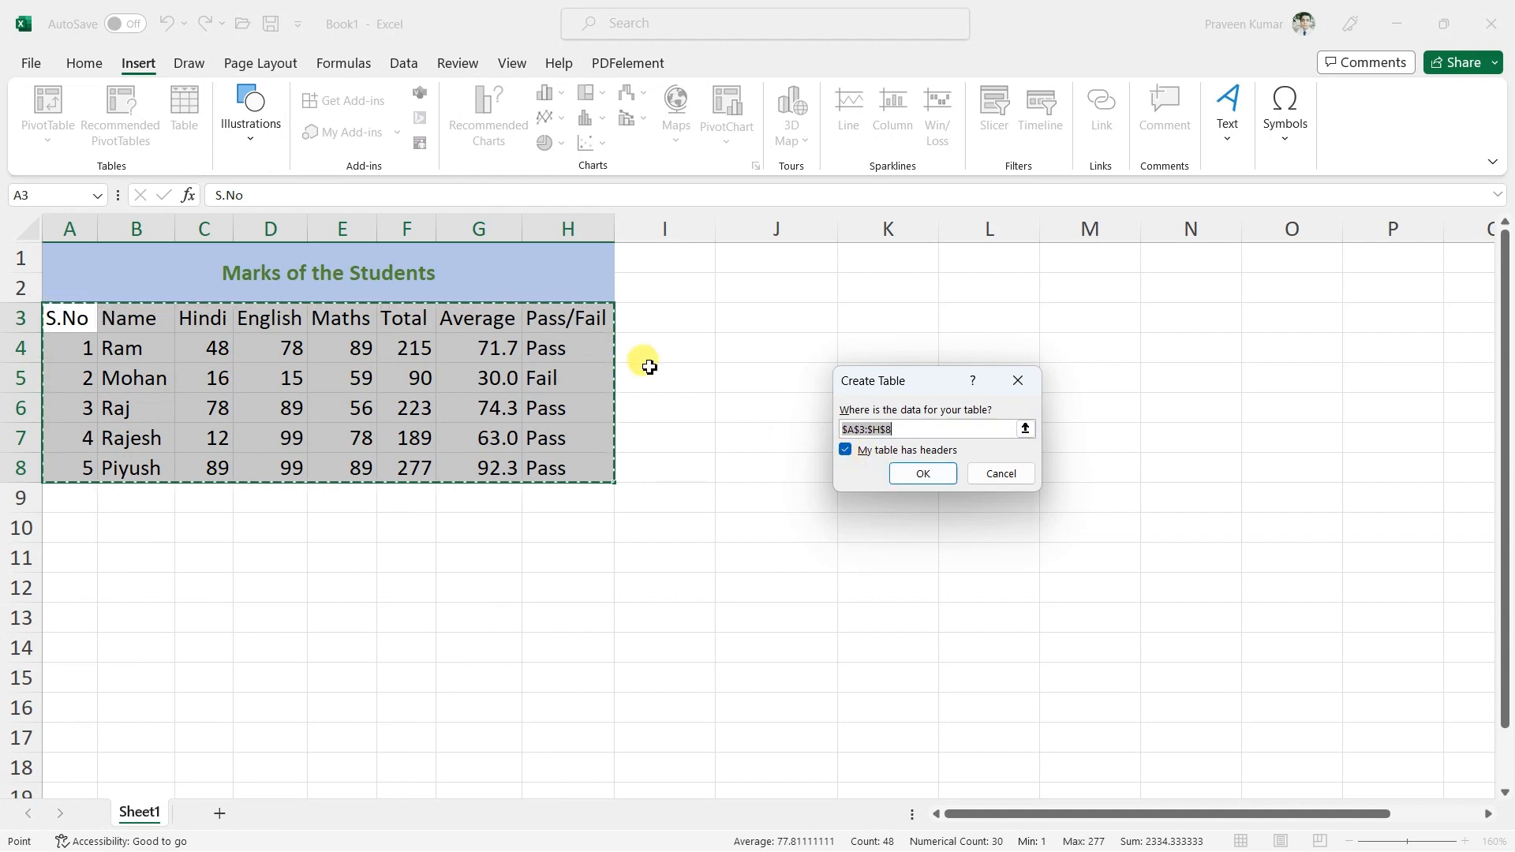
pyautogui.click(919, 473)
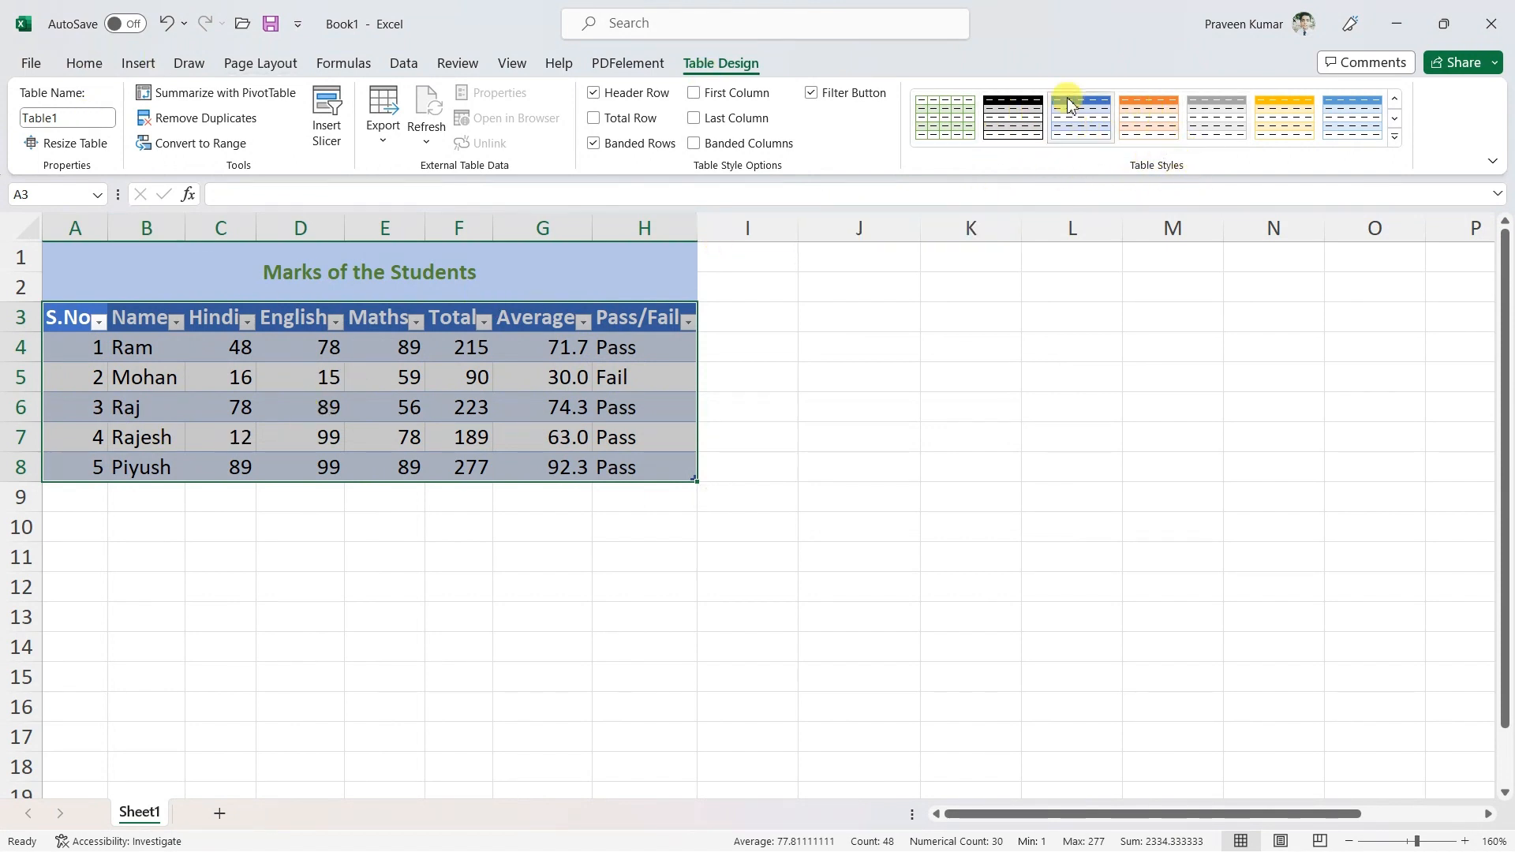
# Step: Try the gold style on the marks table, and settle on the black-header style with grey banded rows
pyautogui.click(1311, 119)
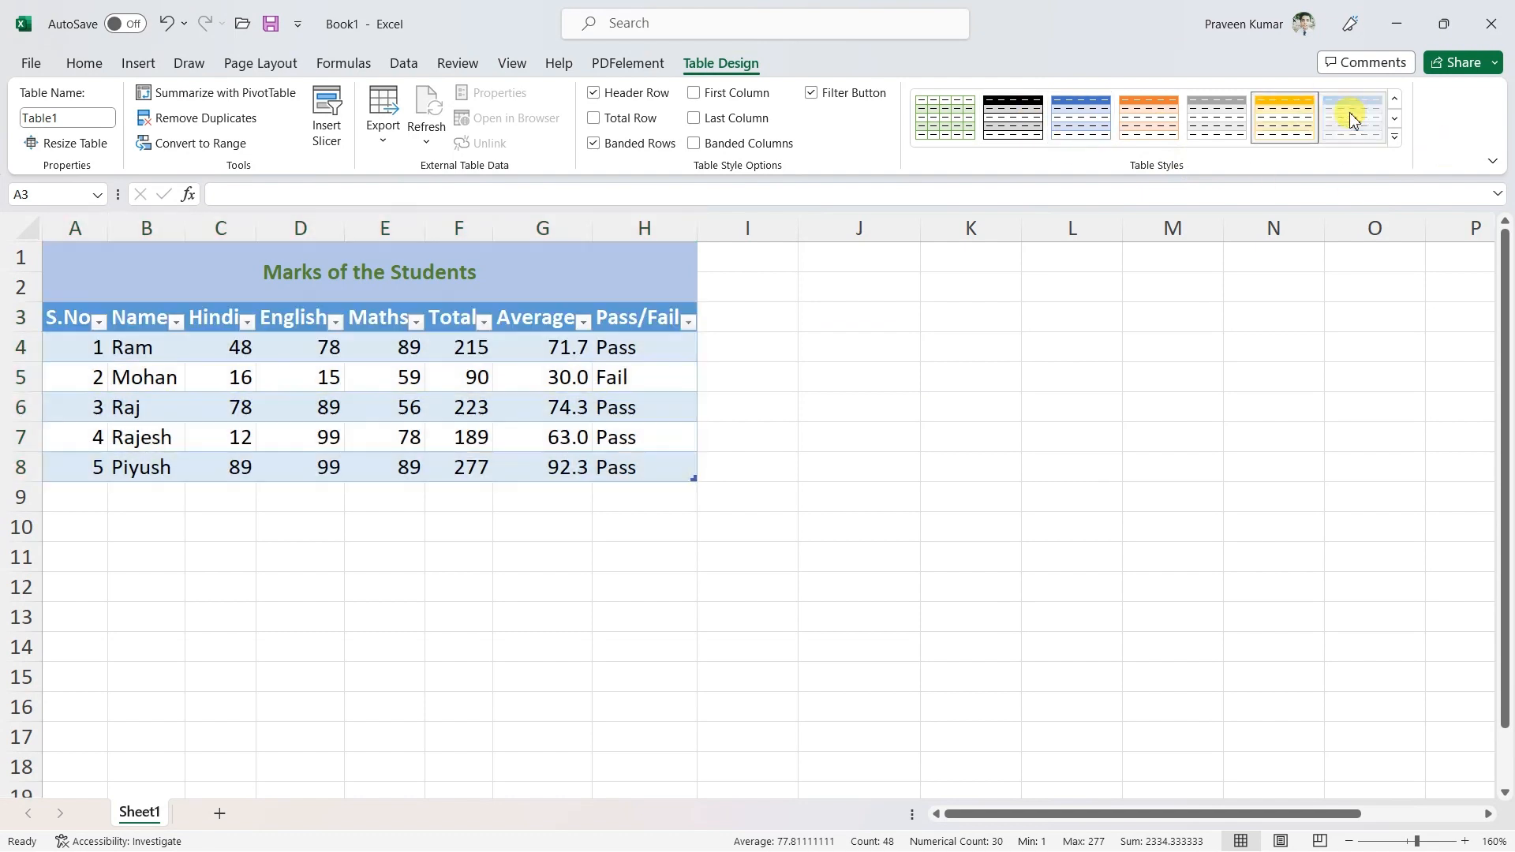
pyautogui.click(1025, 119)
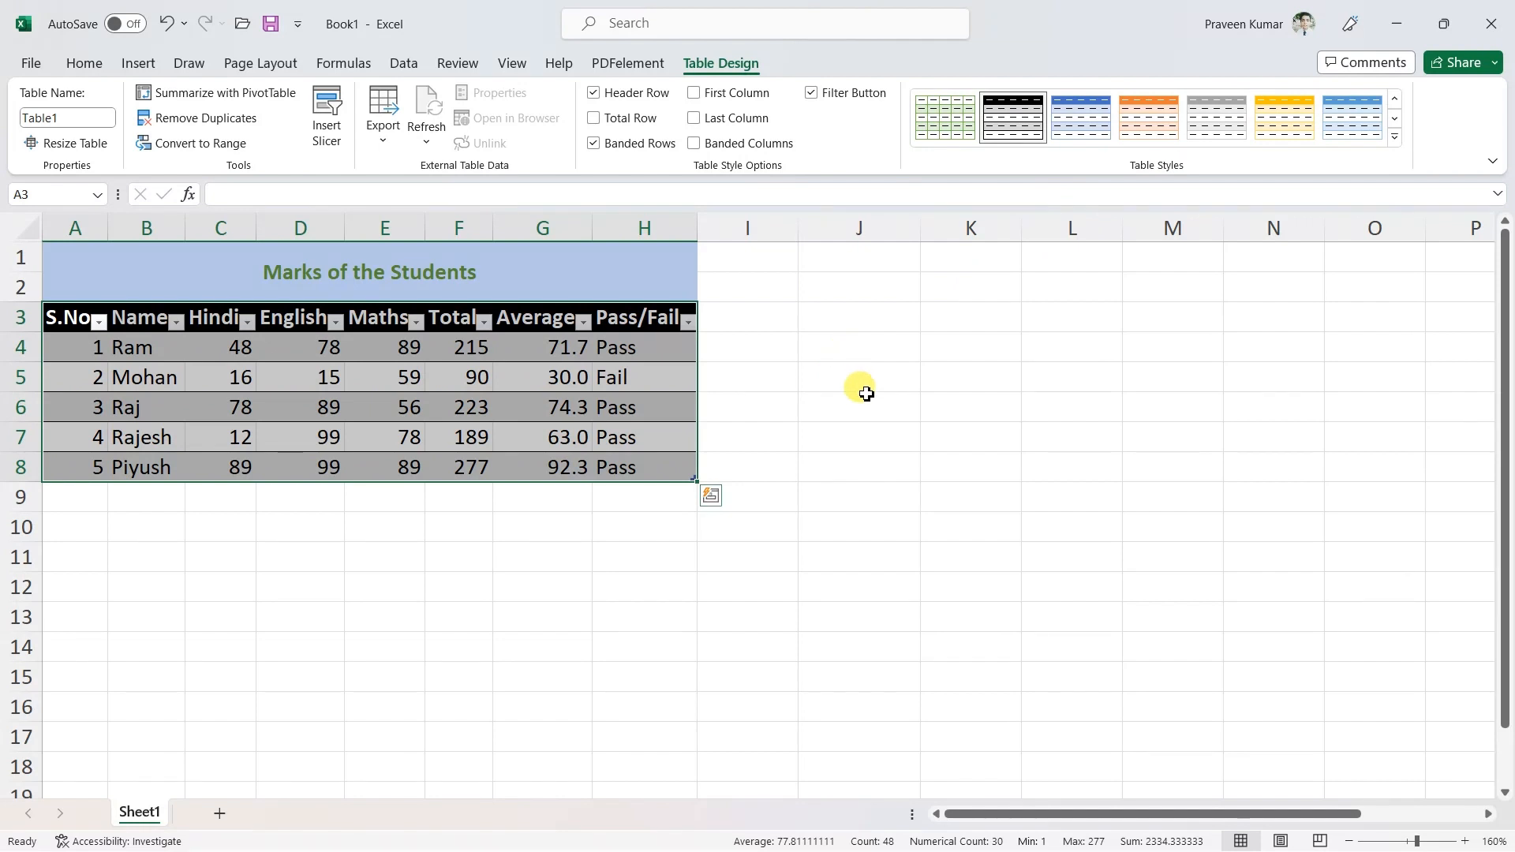
pyautogui.click(435, 617)
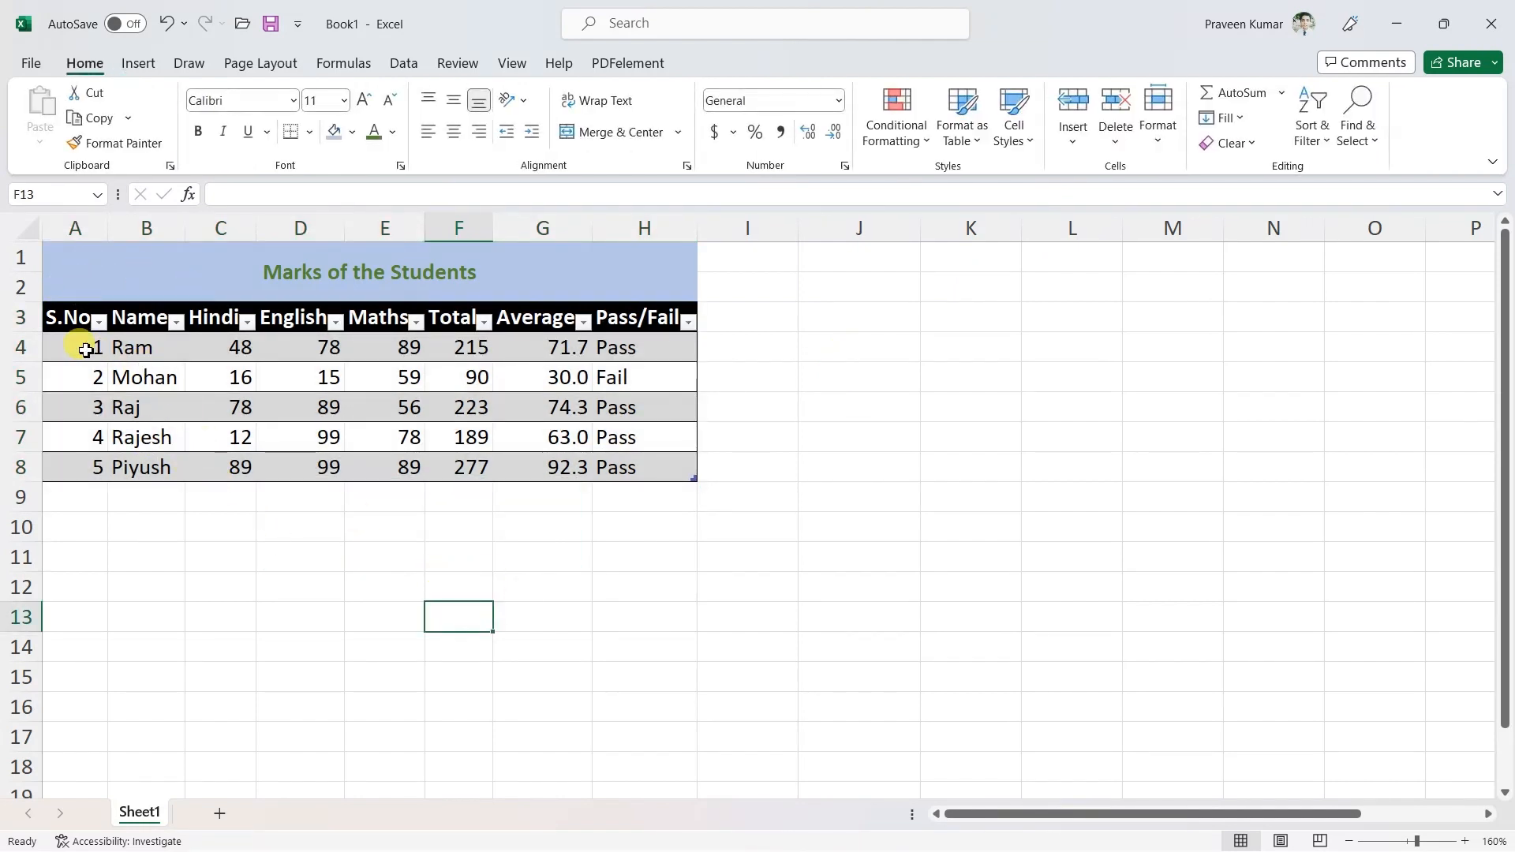
# Step: Center the serial numbers in A4:A8 and the marks and totals in C4:F8 horizontally
pyautogui.moveTo(71, 337); pyautogui.dragTo(74, 466)
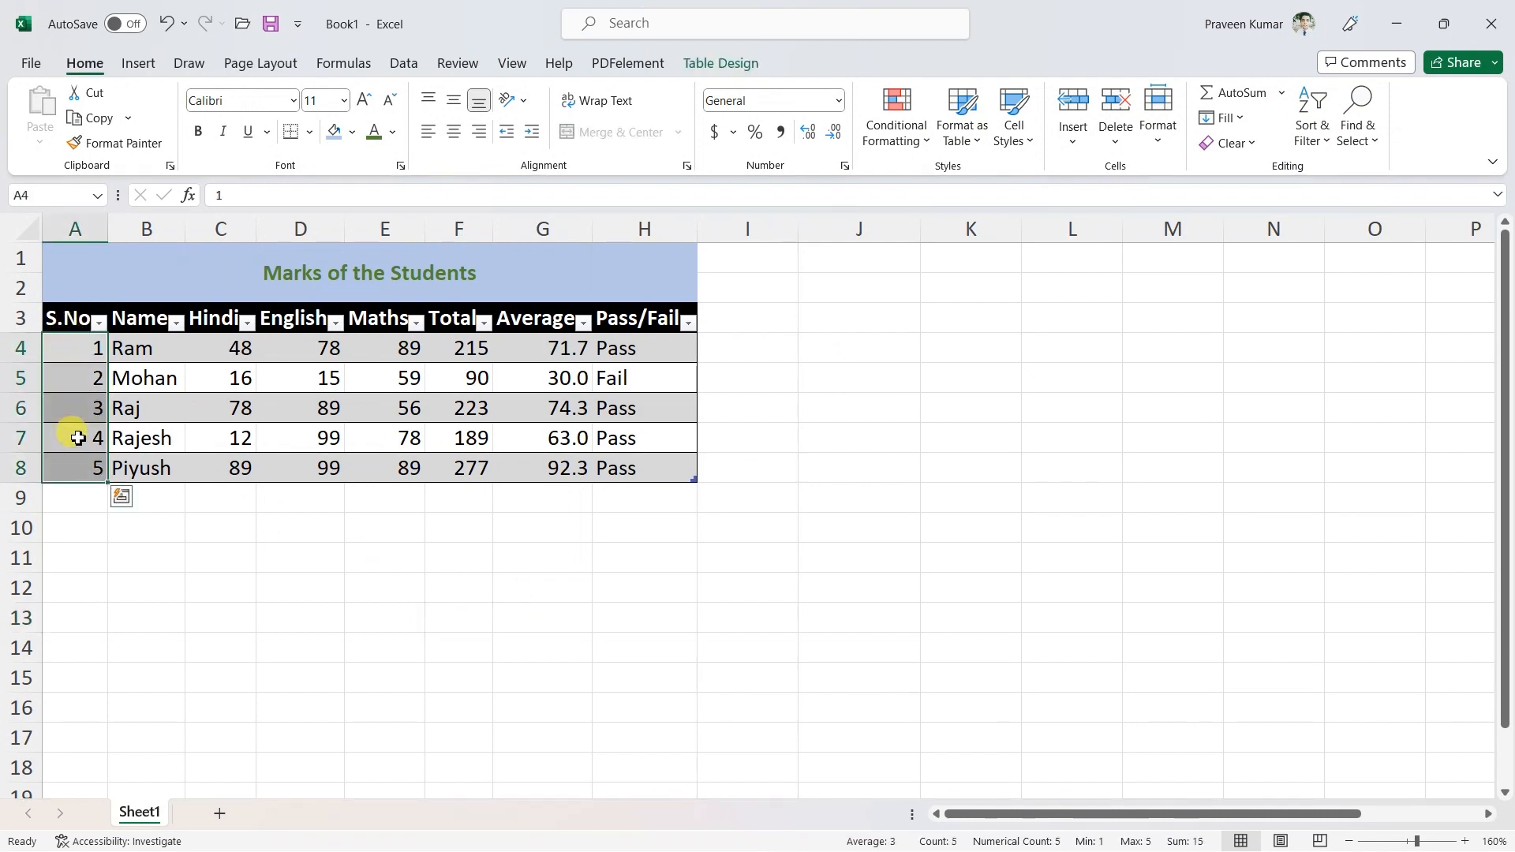
pyautogui.click(453, 134)
pyautogui.click(370, 593)
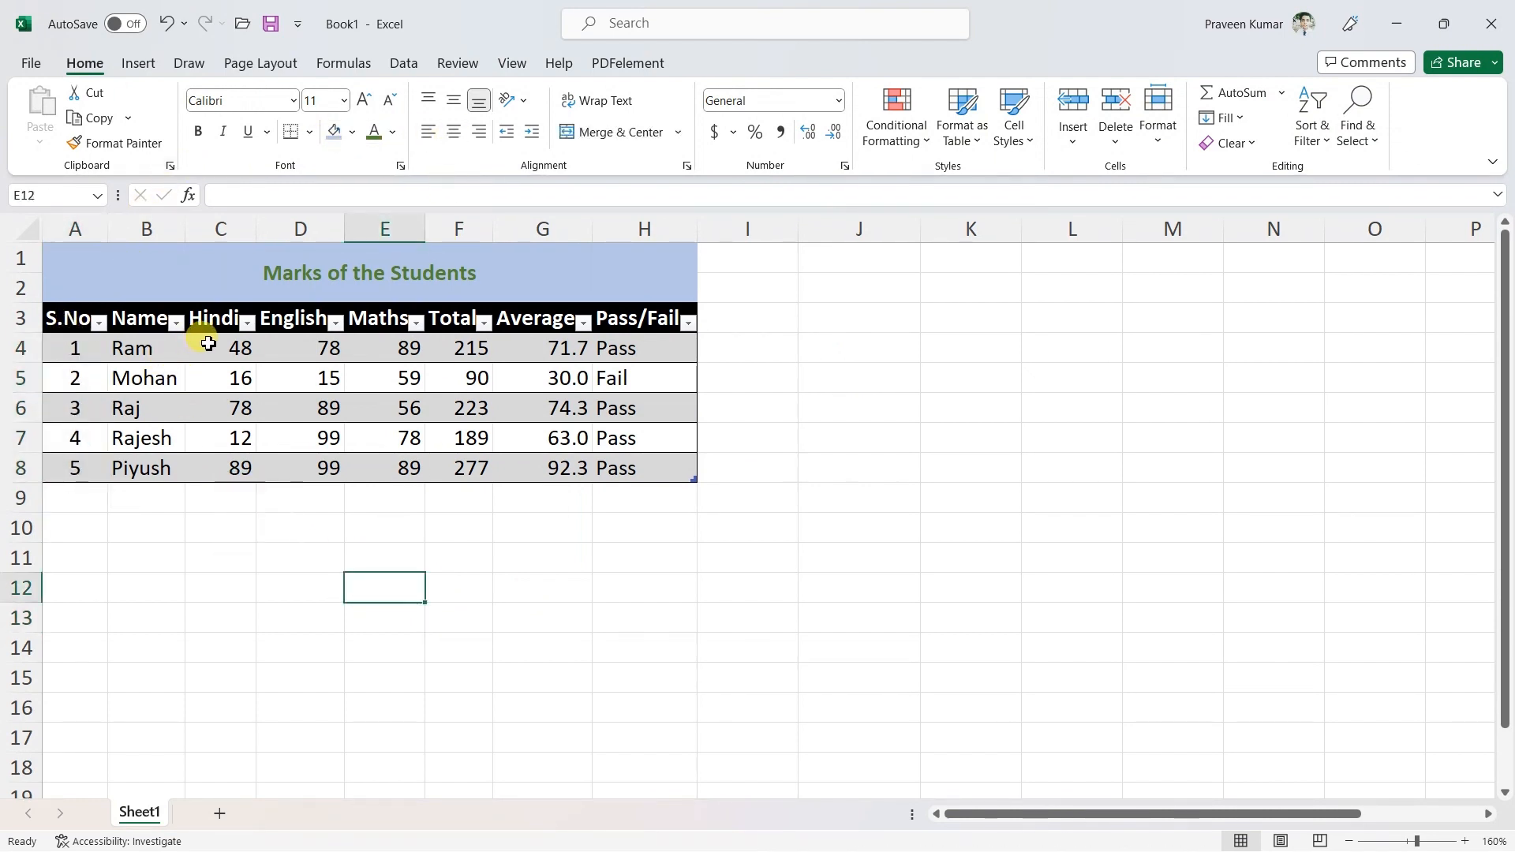
pyautogui.moveTo(208, 344); pyautogui.dragTo(458, 470)
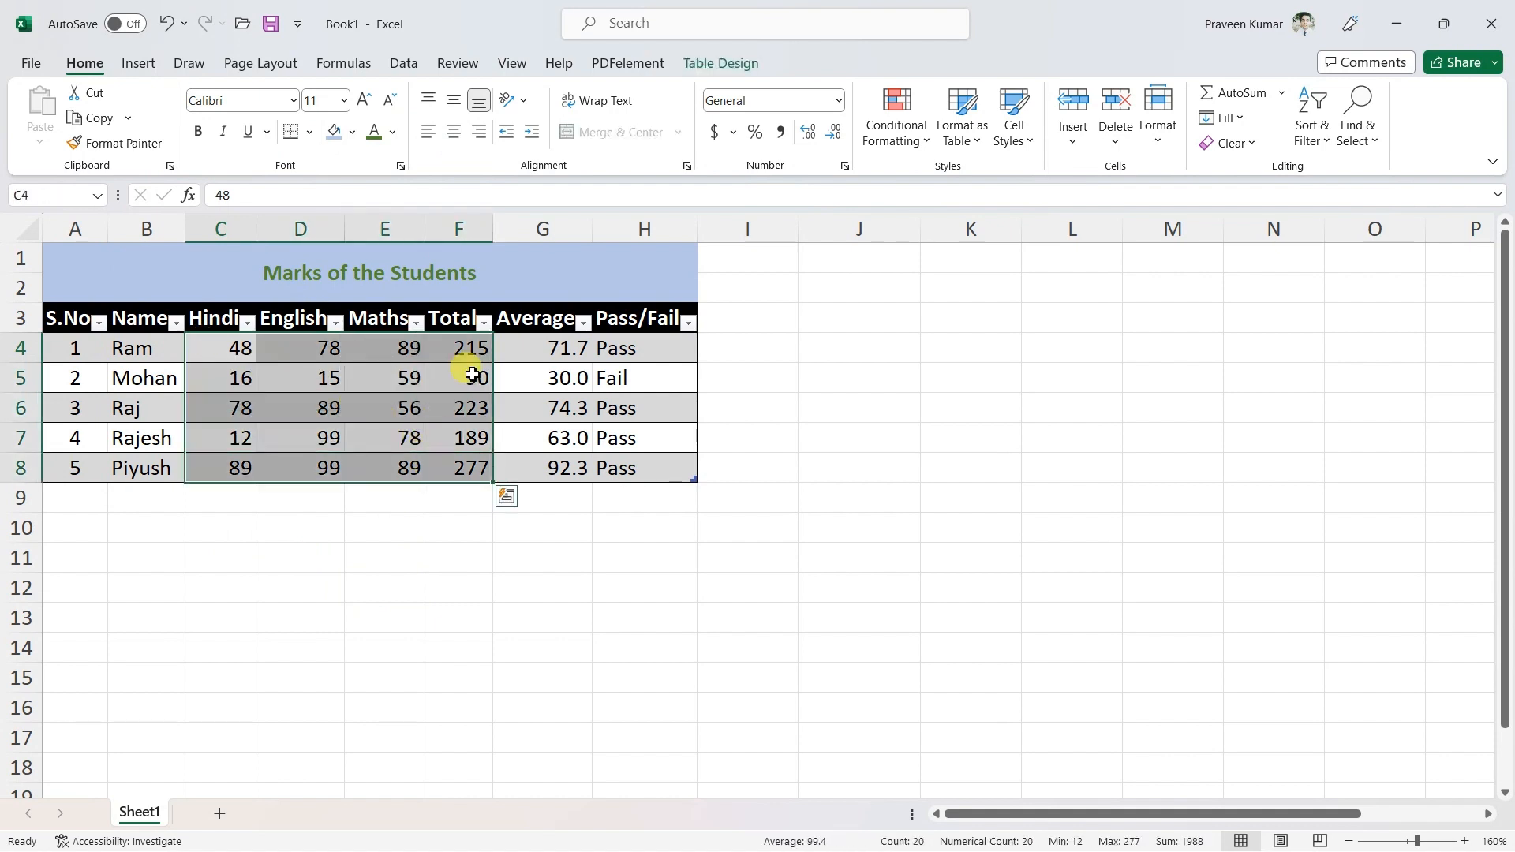
pyautogui.click(451, 133)
pyautogui.click(474, 585)
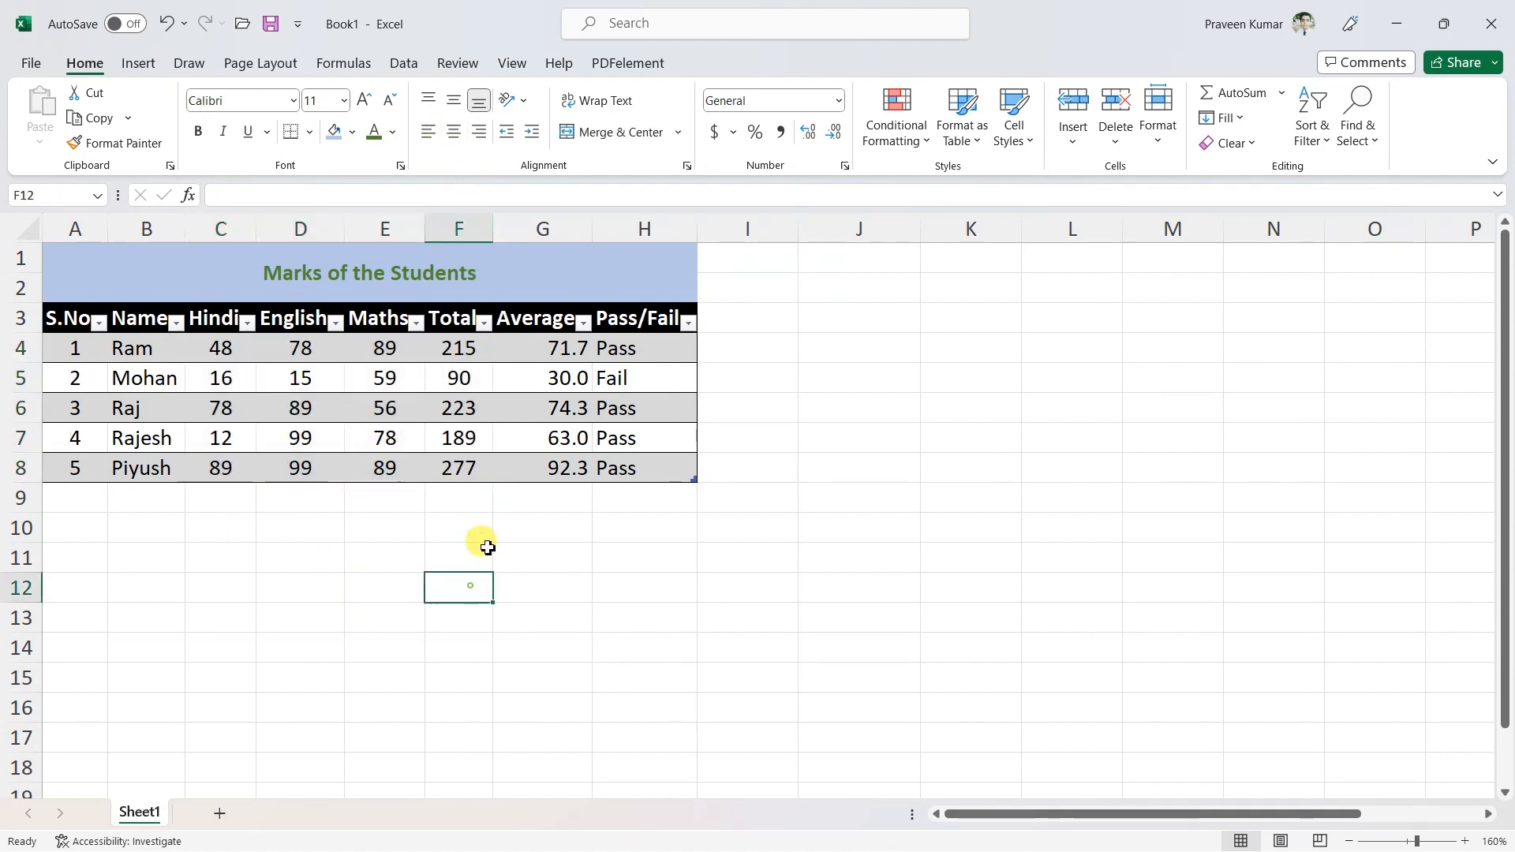
# Step: Center the averages in G4:G8 horizontally
pyautogui.moveTo(544, 344); pyautogui.dragTo(558, 476)
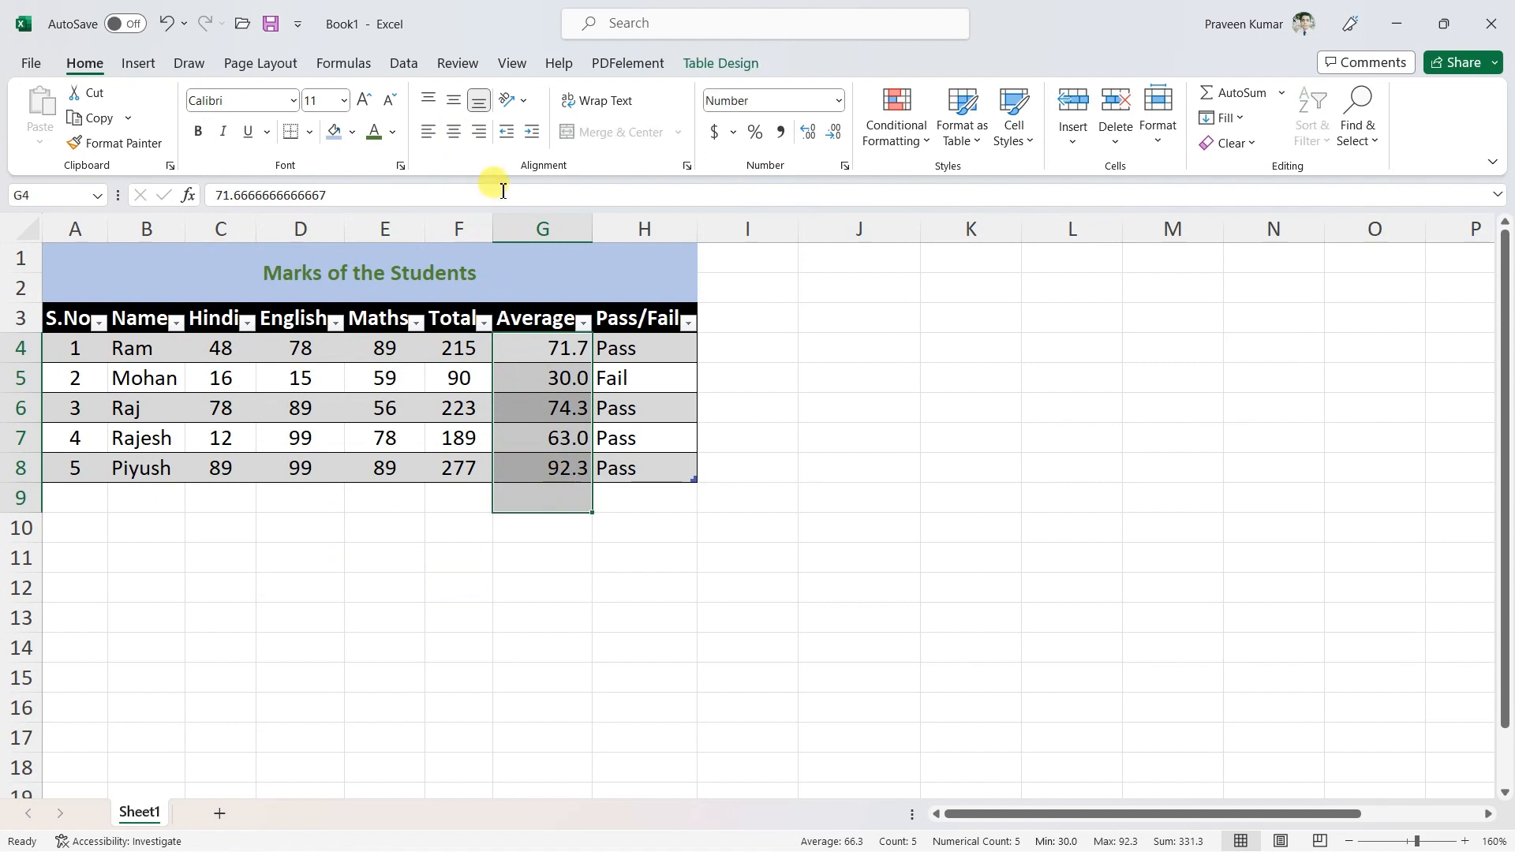
pyautogui.click(644, 672)
pyautogui.moveTo(527, 343); pyautogui.dragTo(561, 471)
pyautogui.click(454, 131)
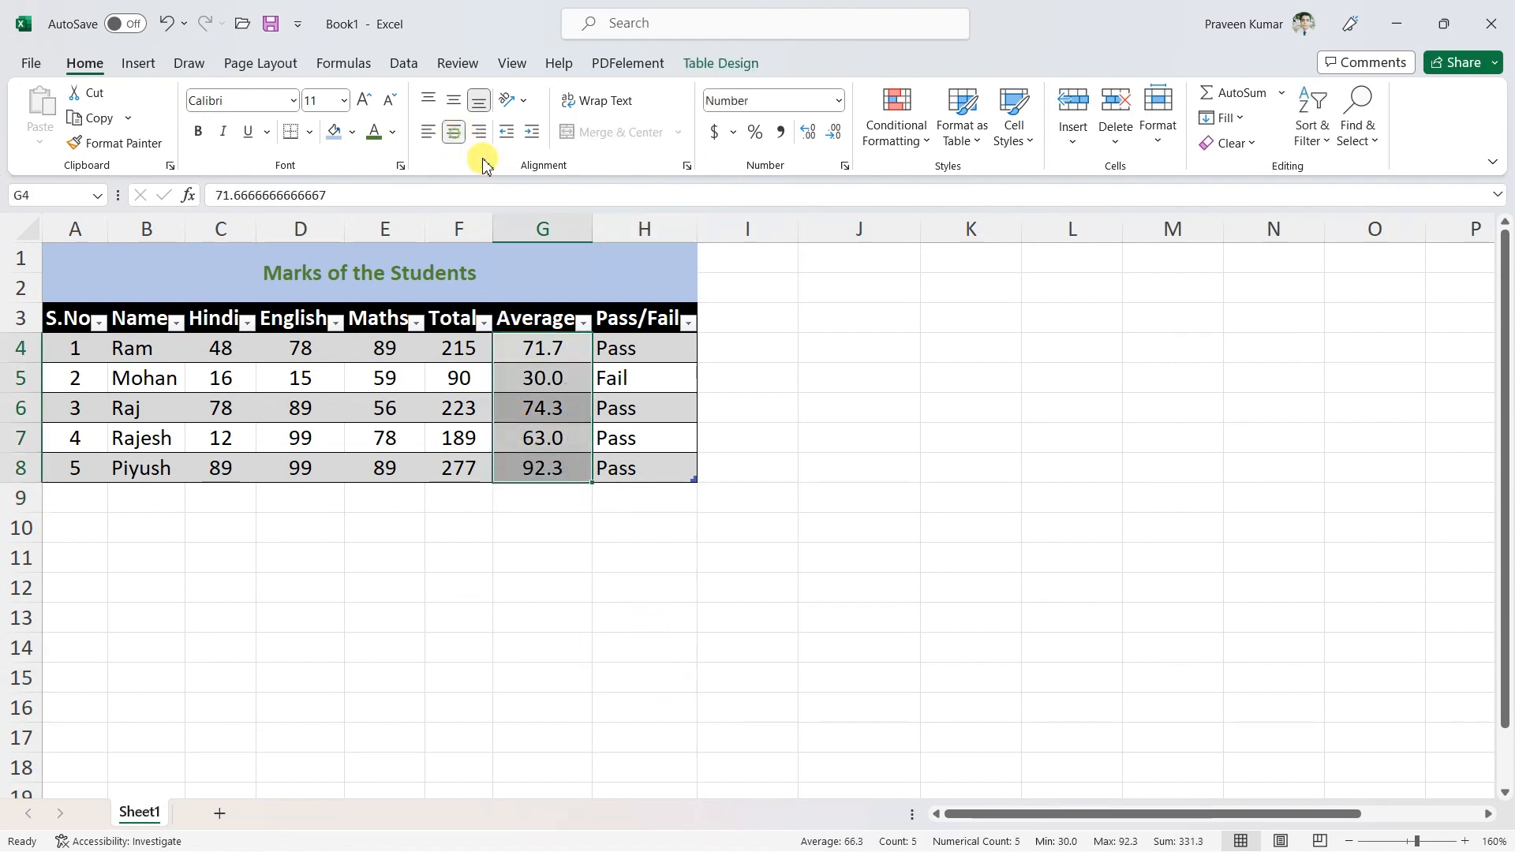